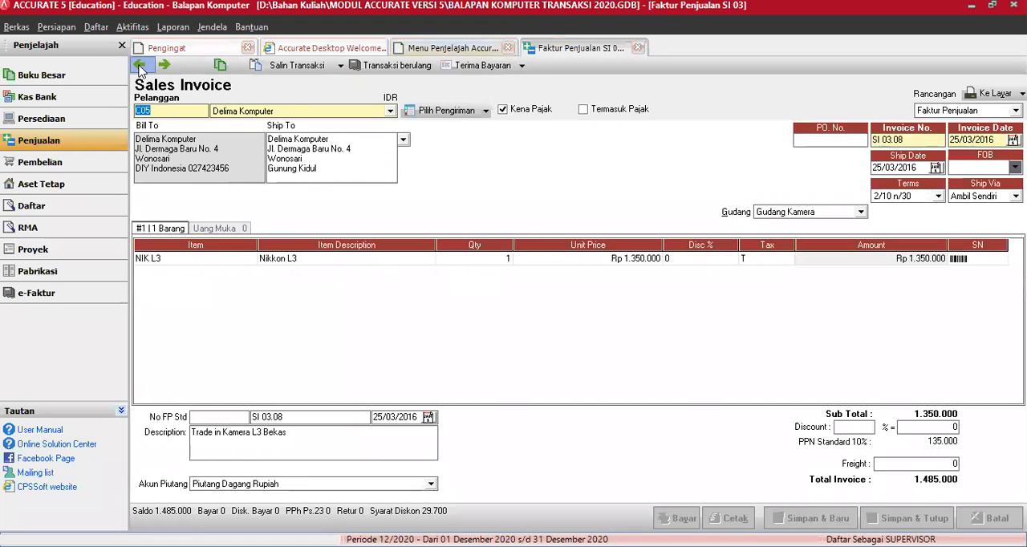
Step: Go back to sales invoice SI 03.05 and set the unit price of Accer 2252 to Rp 6.750.000
left_click(140, 66)
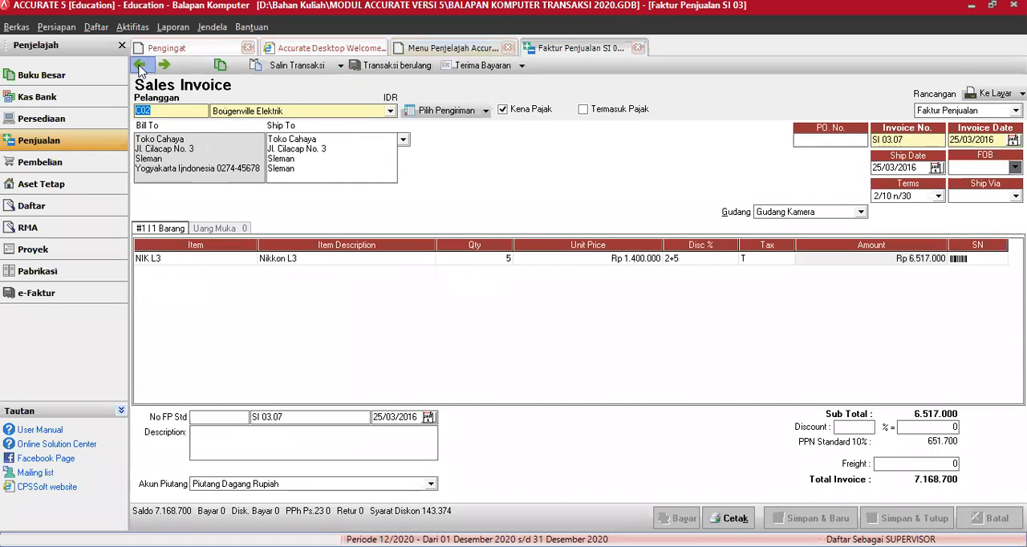
left_click(140, 65)
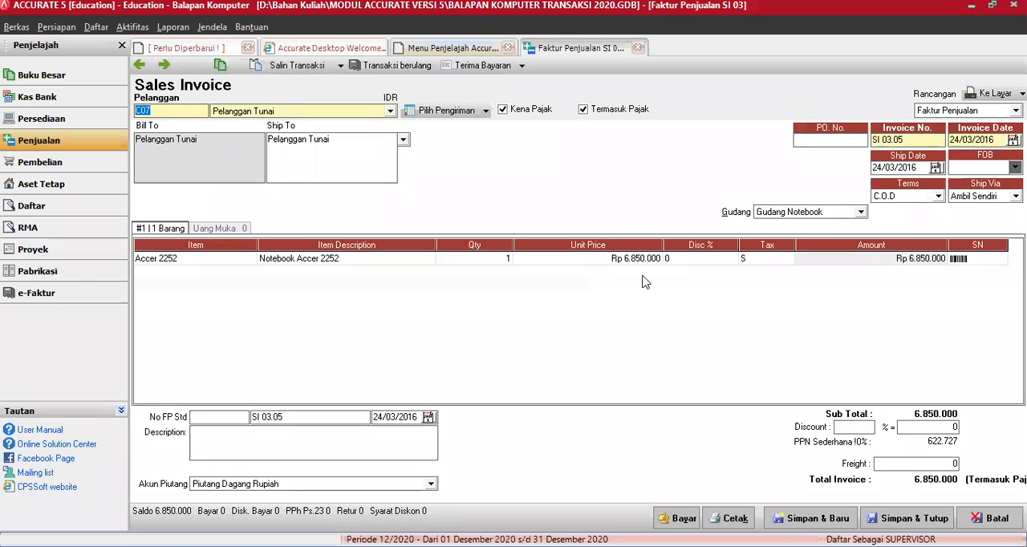
left_click(586, 259)
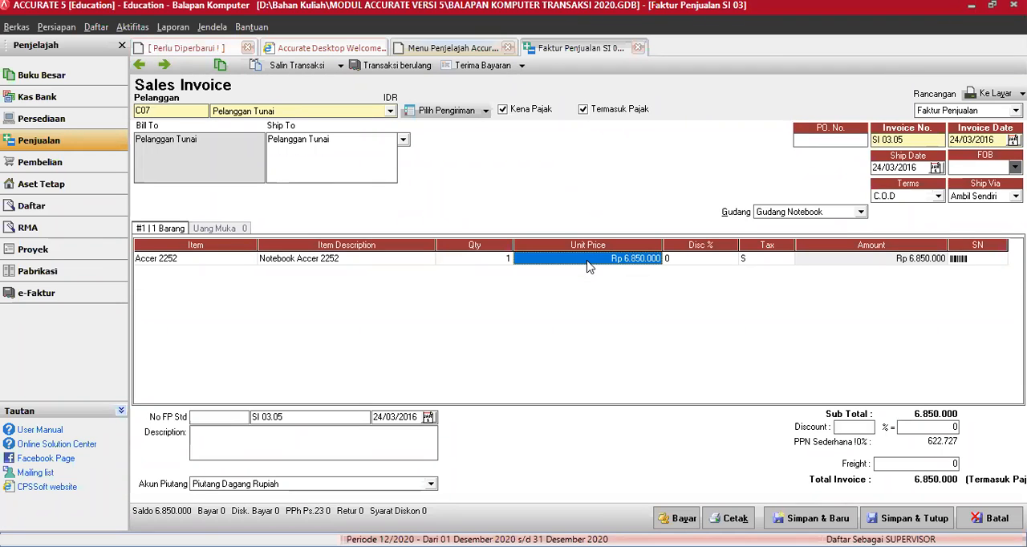
type("6750")
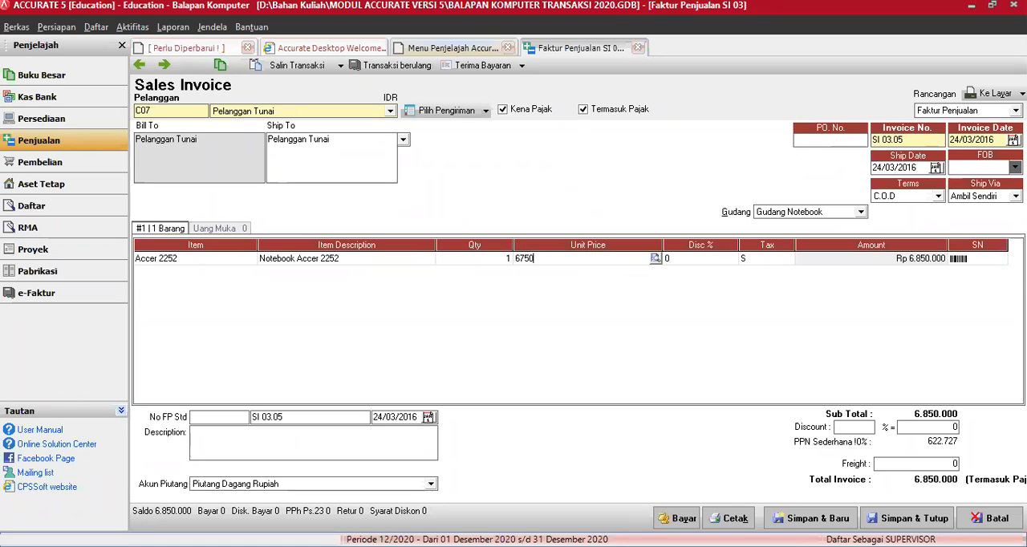
key("Tab")
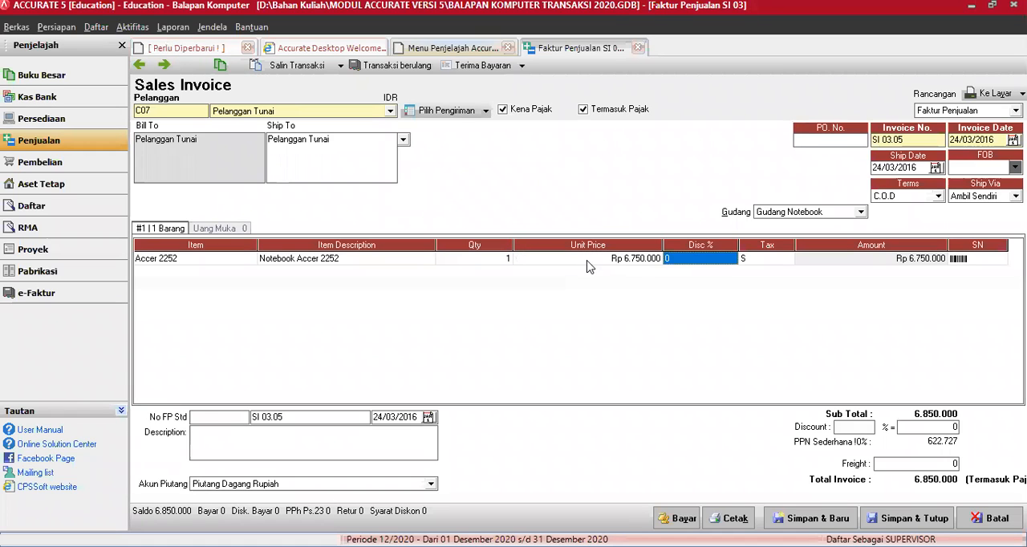
key("Tab")
key("Tab")
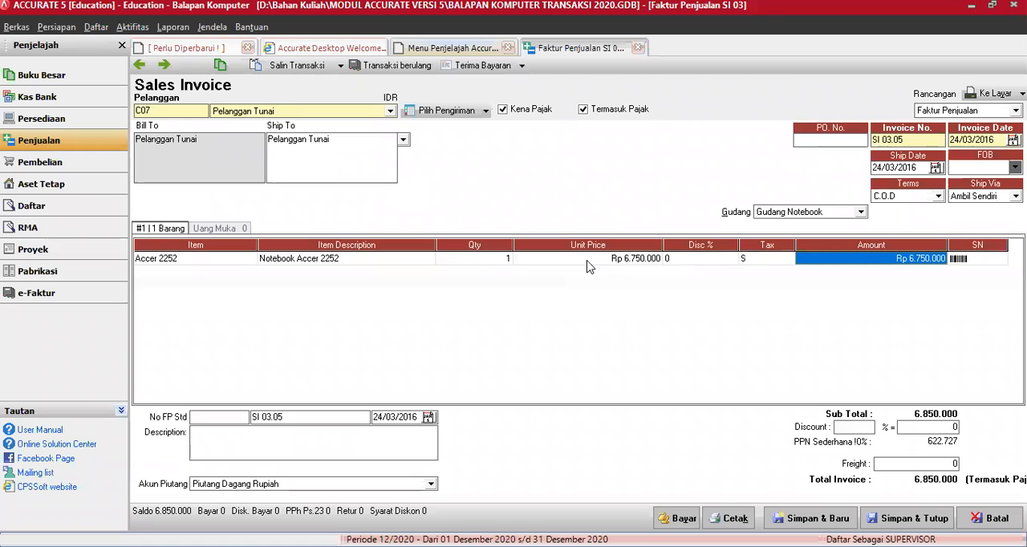
key("Tab")
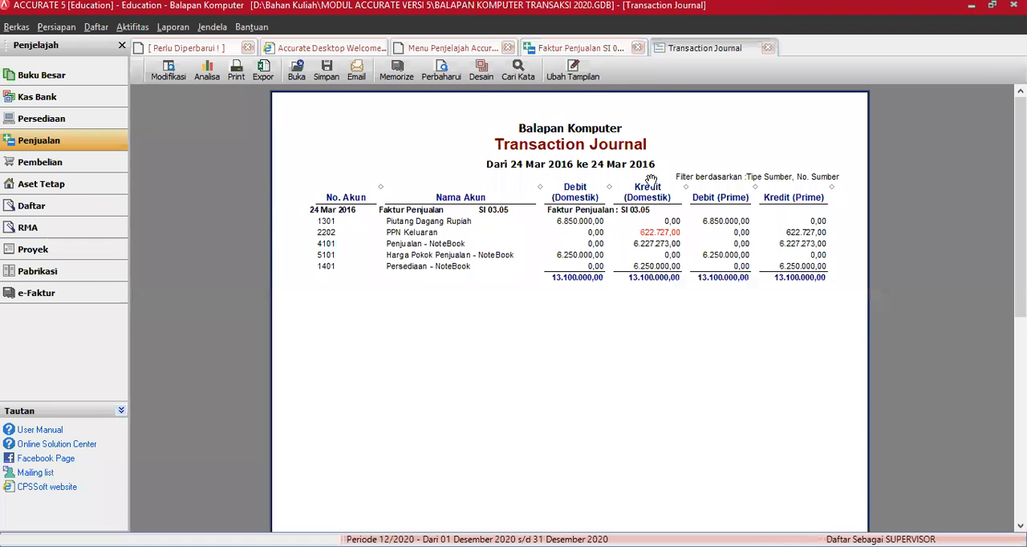
Step: Close the transaction journal report and start a customer receipt for invoice SI 03.05 with Kas Rupiah as the bank
left_click(768, 48)
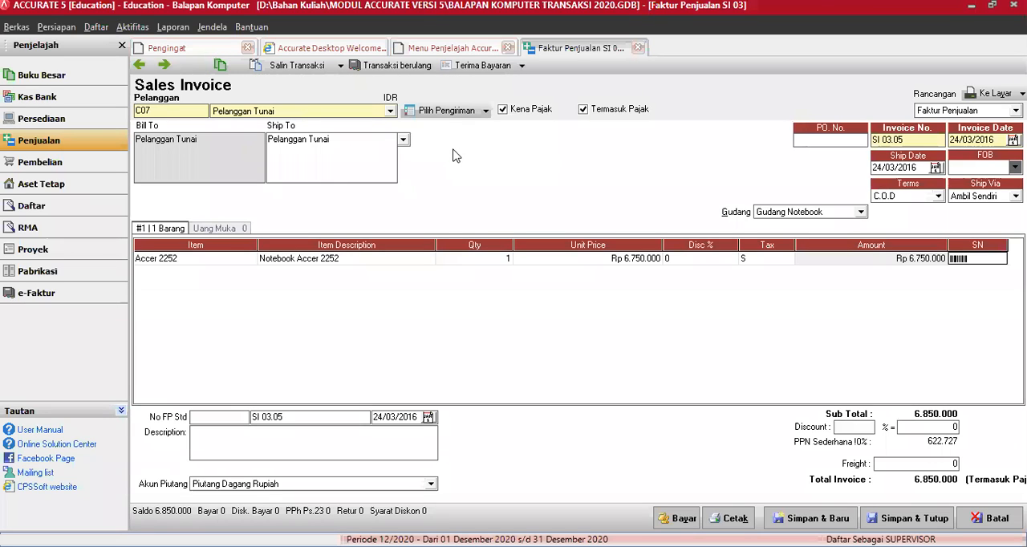
left_click(485, 66)
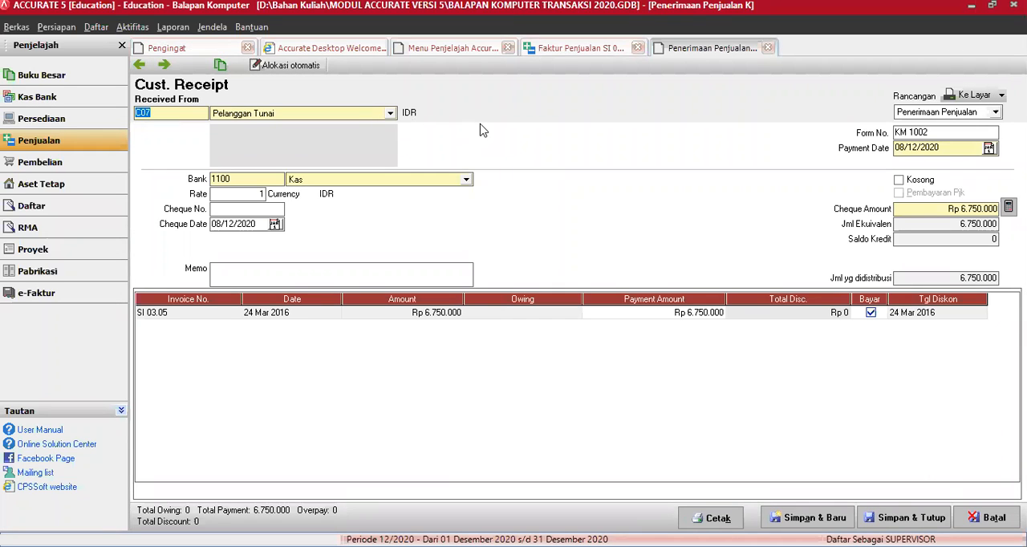
left_click(466, 179)
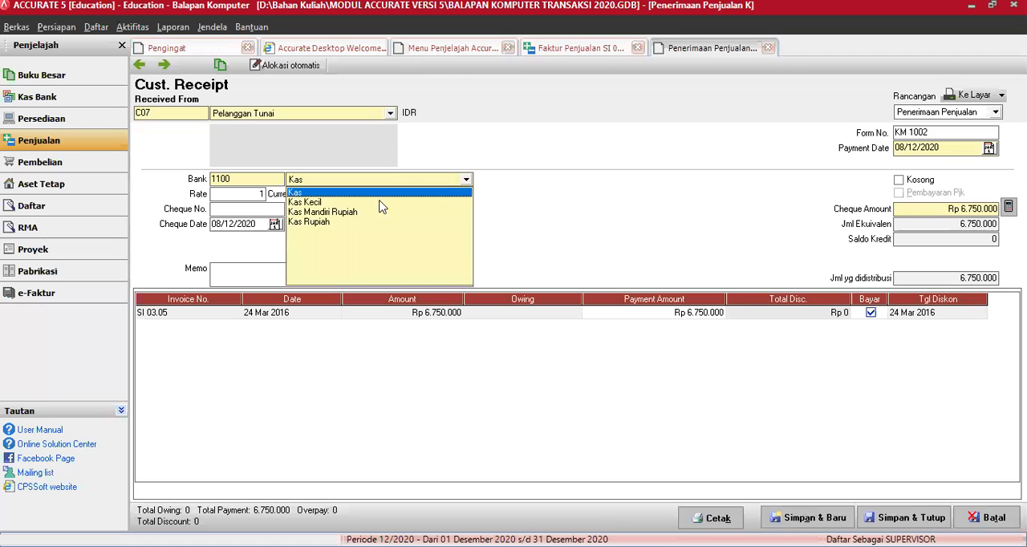
left_click(312, 225)
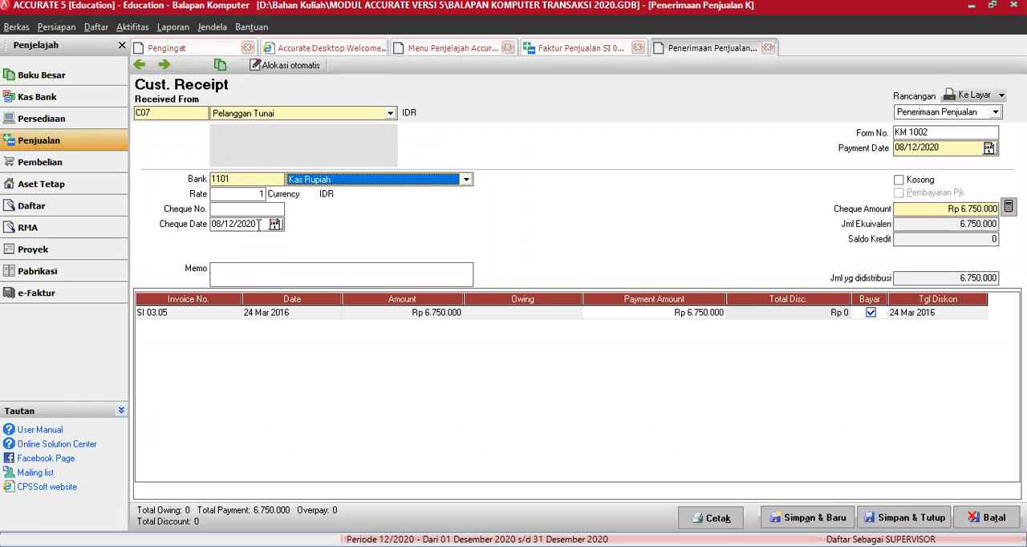
Step: Set the cheque date of the customer receipt to 25/03/2016
left_click(256, 224)
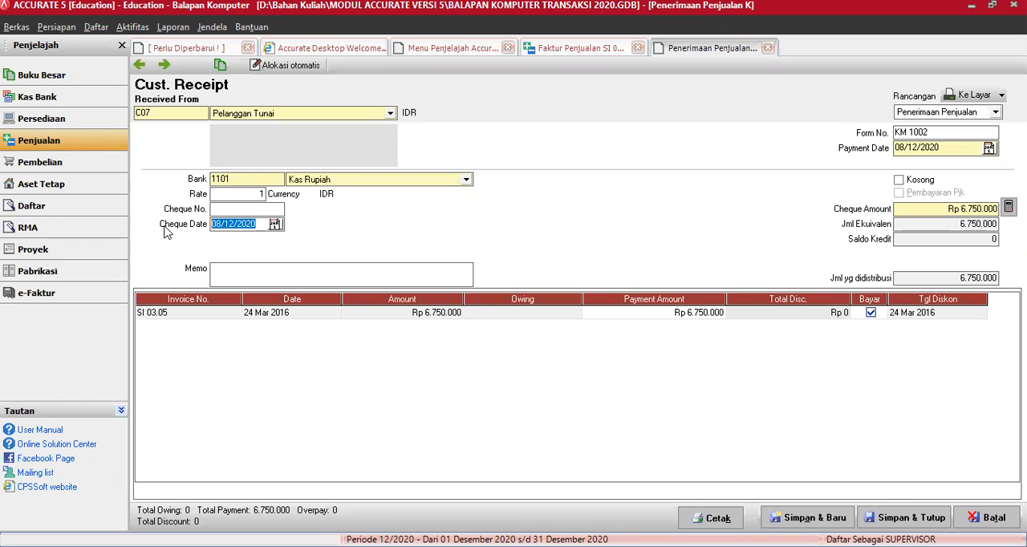
type("25/03/16")
Step: Set the receipt's form number to KM 1001 and payment date to 25/03/2016, and save and close both the receipt and the invoice
left_click(939, 133)
key("BackSpace")
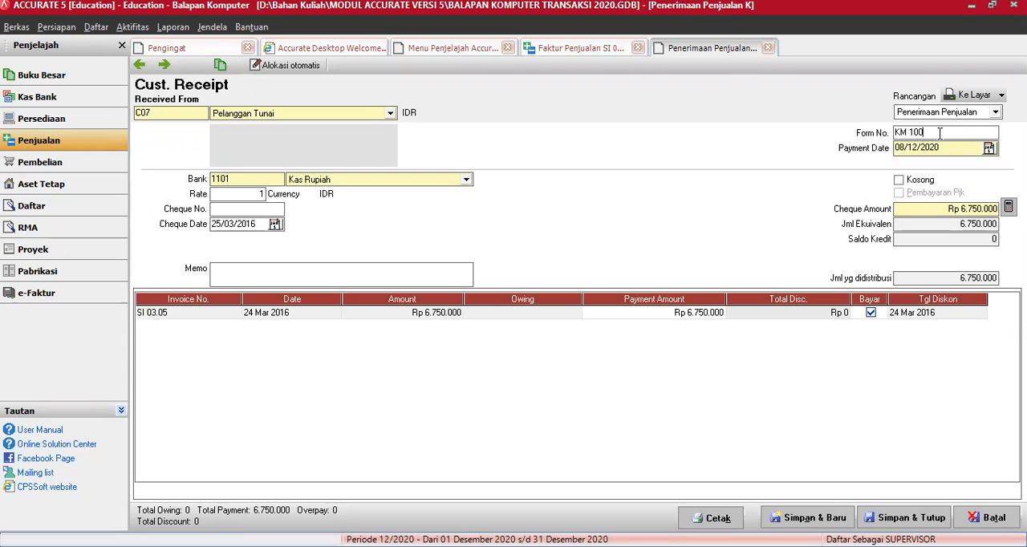
type("1")
key("Tab")
type("250")
type("2016")
key("Tab")
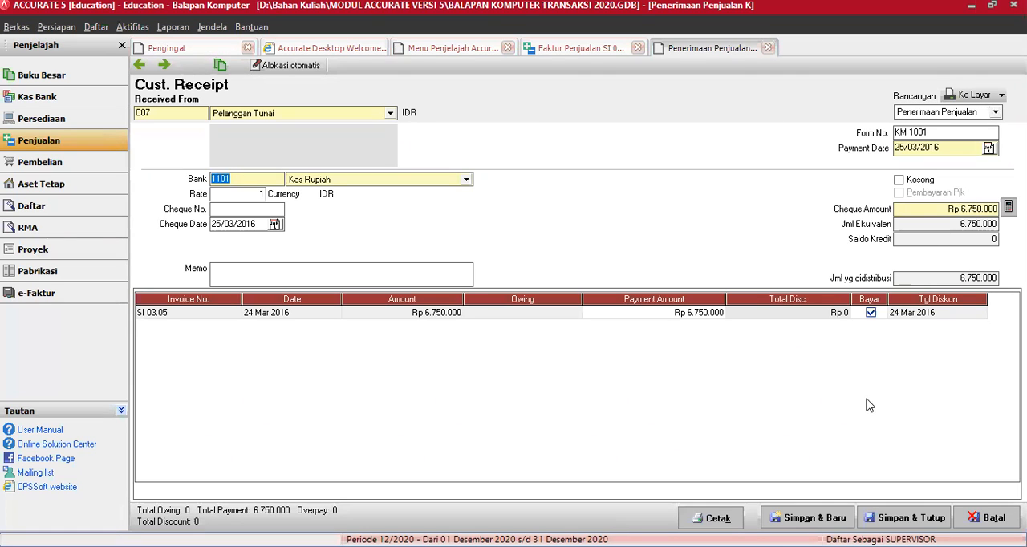
left_click(901, 519)
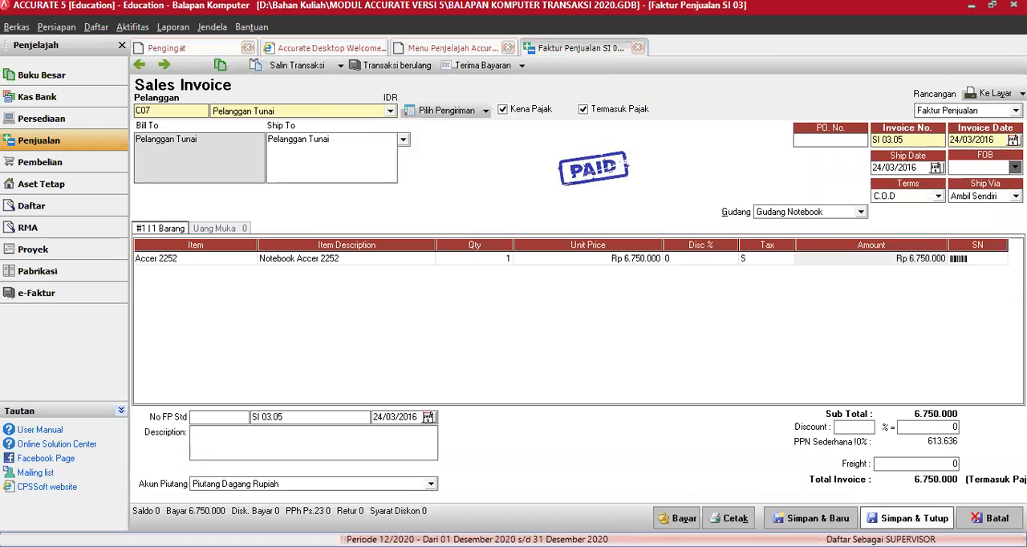
left_click(907, 519)
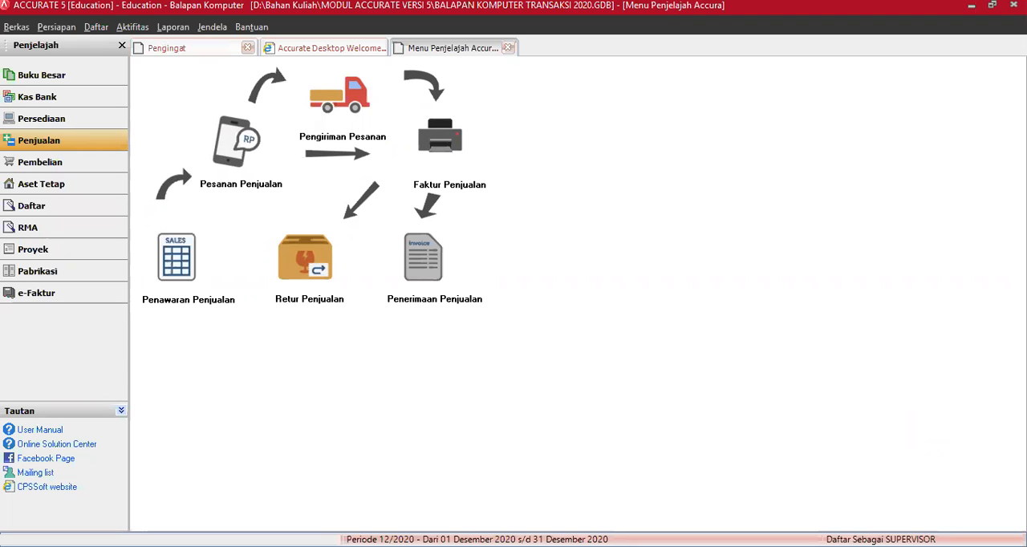
Step: Open the sales invoice form and go back through the records to invoice SI 03.04
left_click(434, 150)
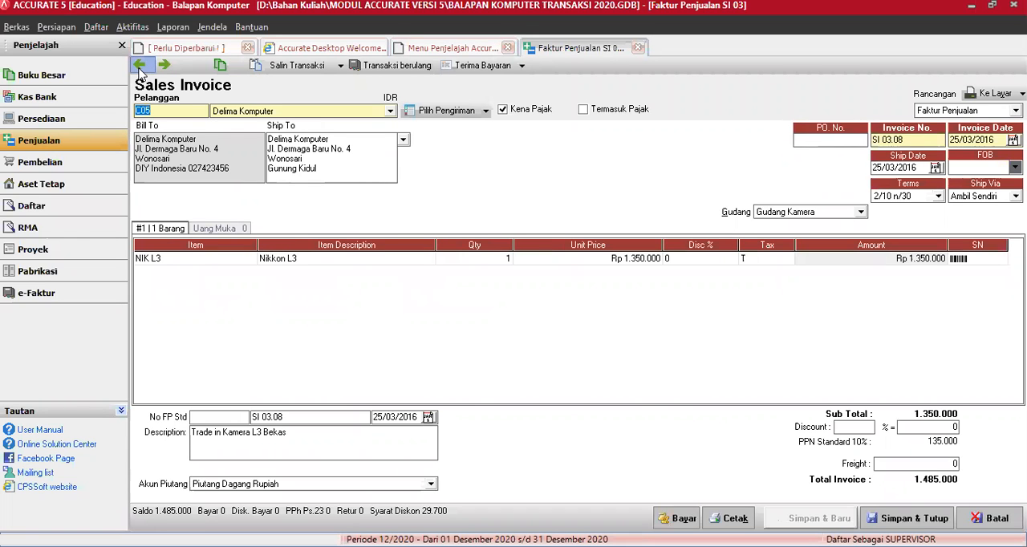
left_click(139, 69)
left_click(139, 69)
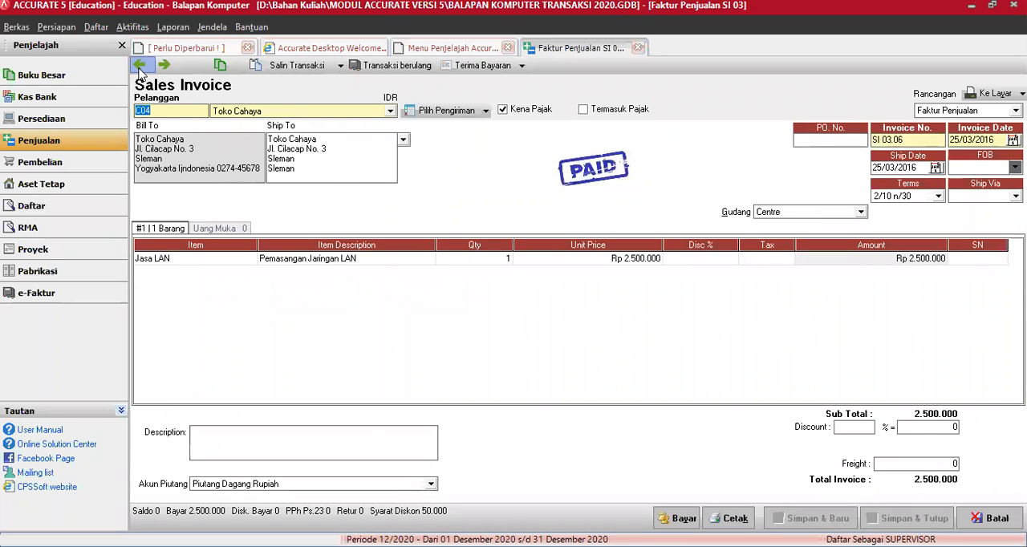
left_click(140, 67)
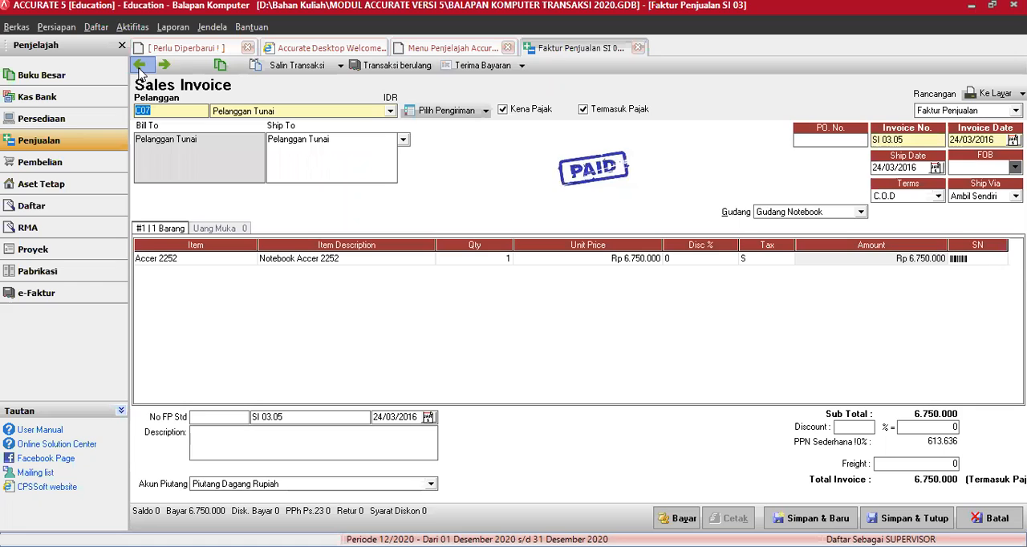
left_click(139, 69)
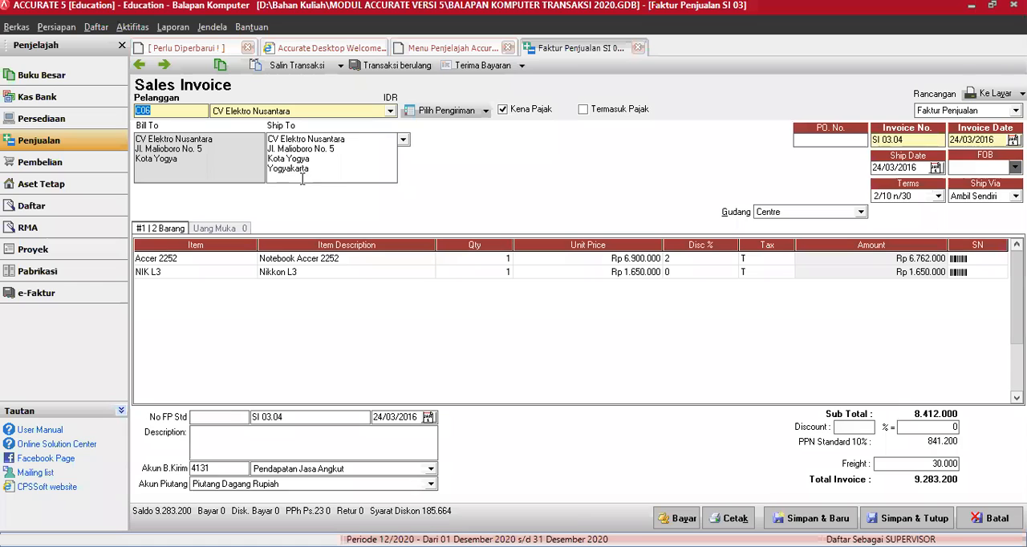
Step: Try to change the customer of invoice SI 03.04 to Toko Cahaya
left_click(391, 112)
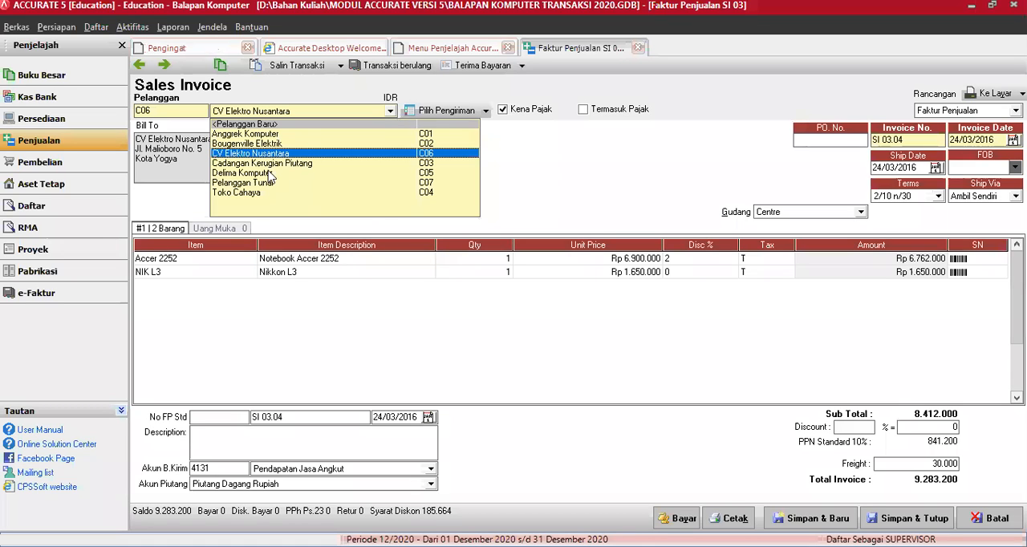
left_click(246, 193)
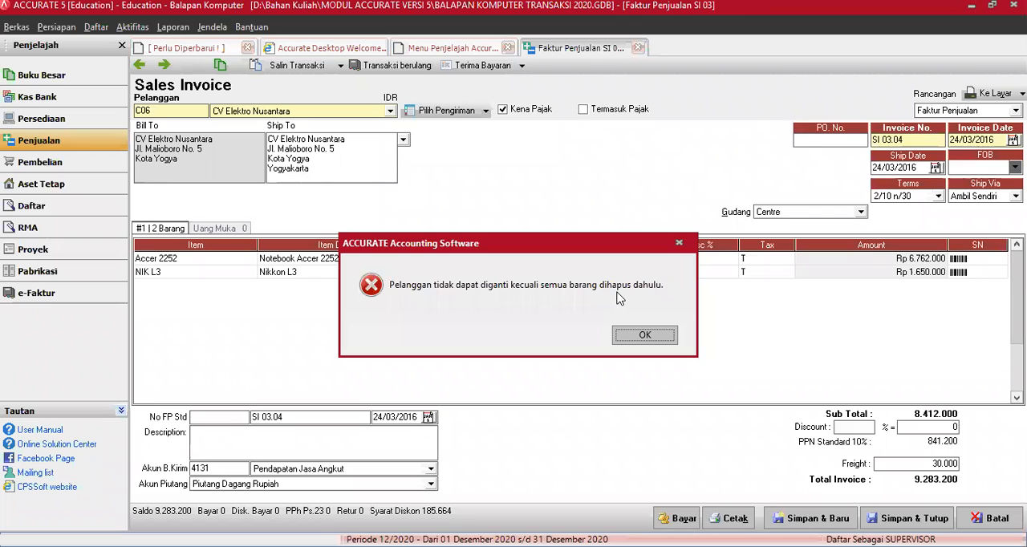
left_click(642, 332)
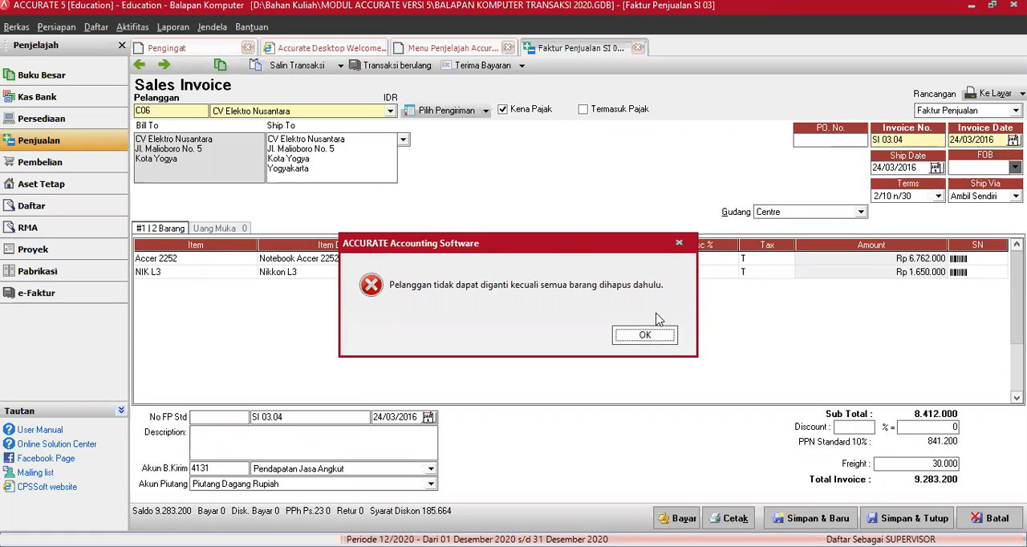
Step: Delete the NIK L3 and Accer 2252 lines from invoice SI 03.04 and change its customer to Toko Cahaya
right_click(179, 274)
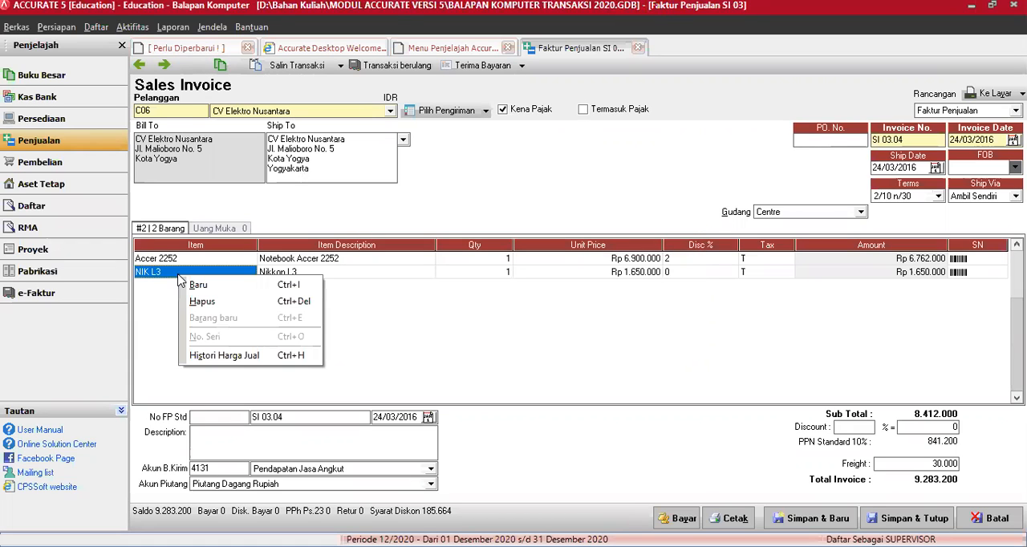
left_click(199, 303)
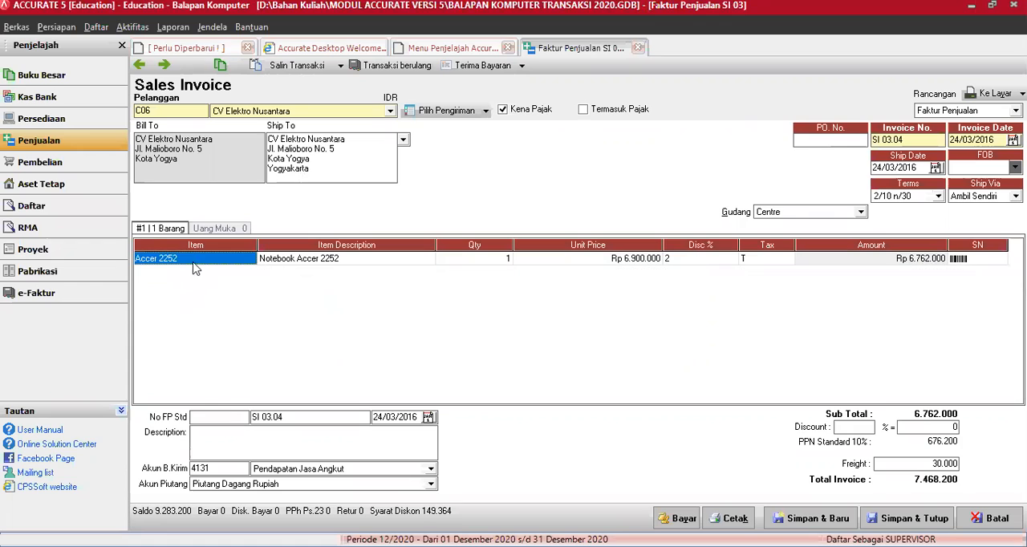
right_click(193, 264)
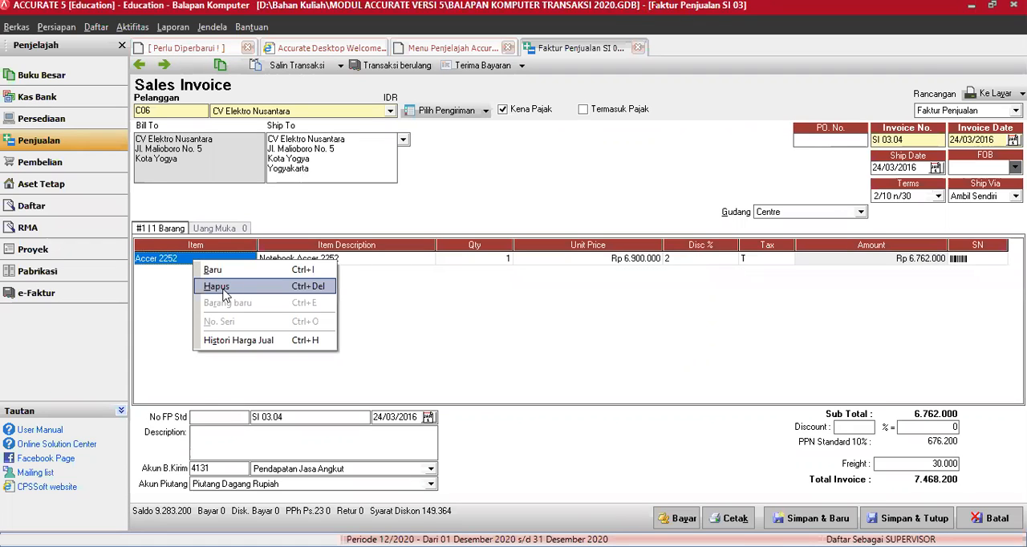
left_click(221, 291)
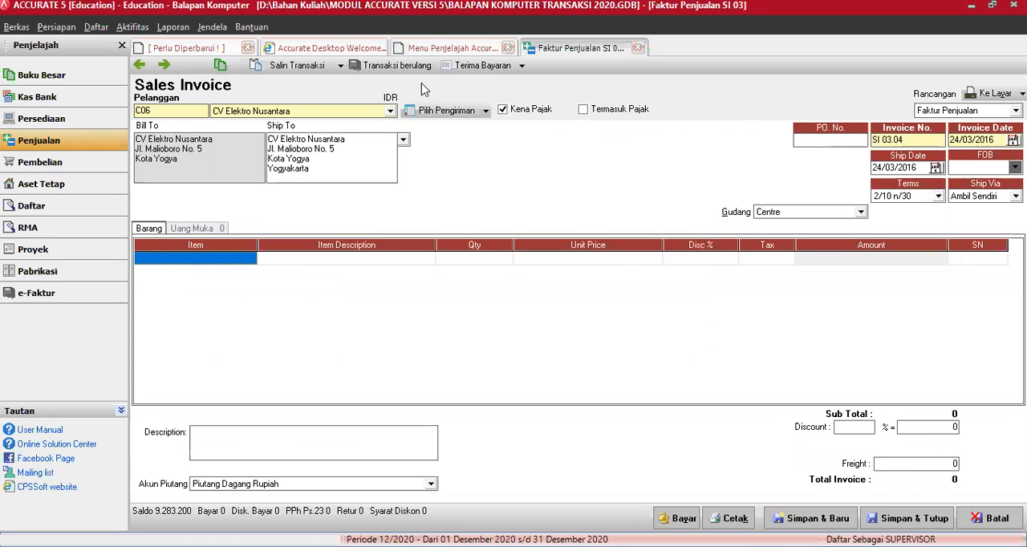
left_click(391, 111)
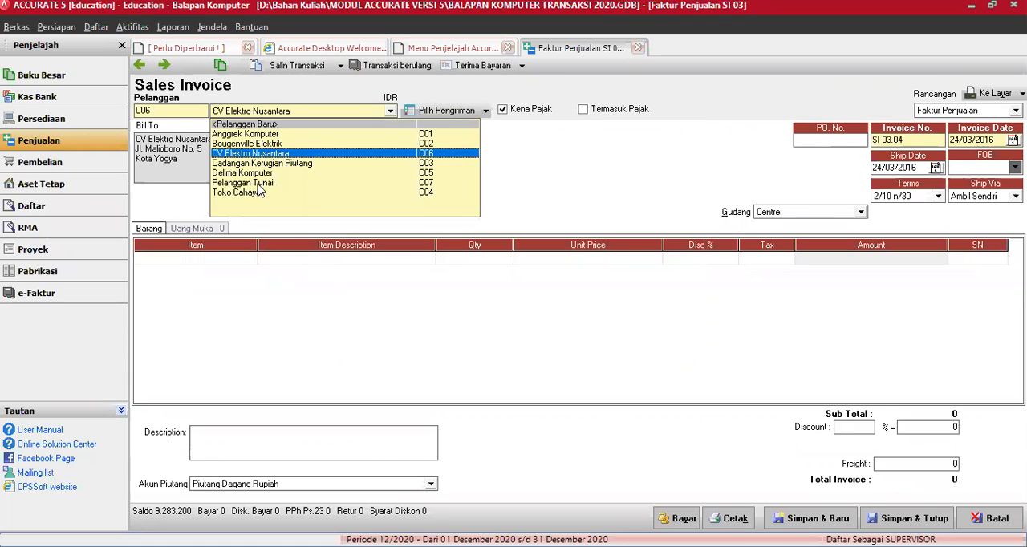
left_click(241, 192)
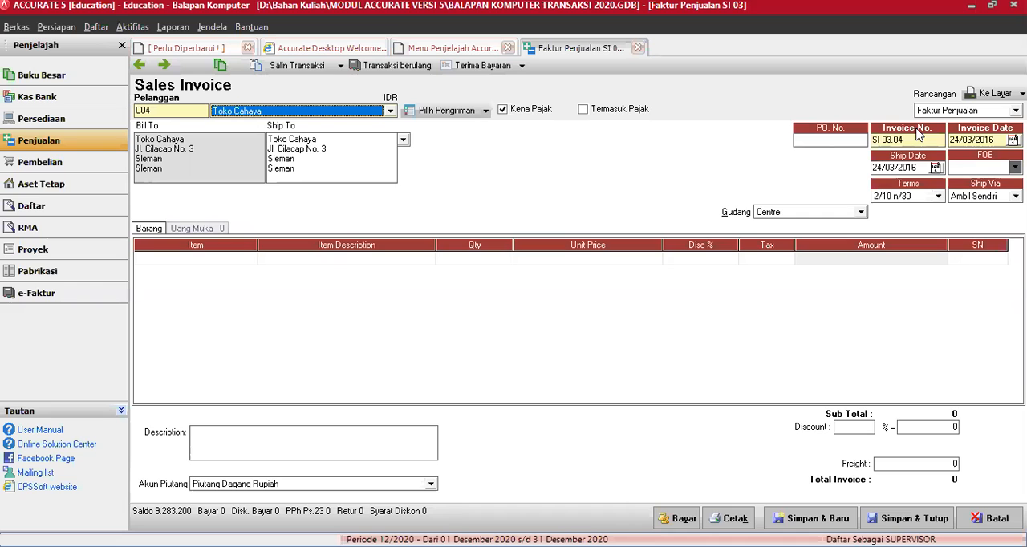
Step: Add the item Accer 2252 to the first line of the Toko Cahaya invoice
left_click(247, 259)
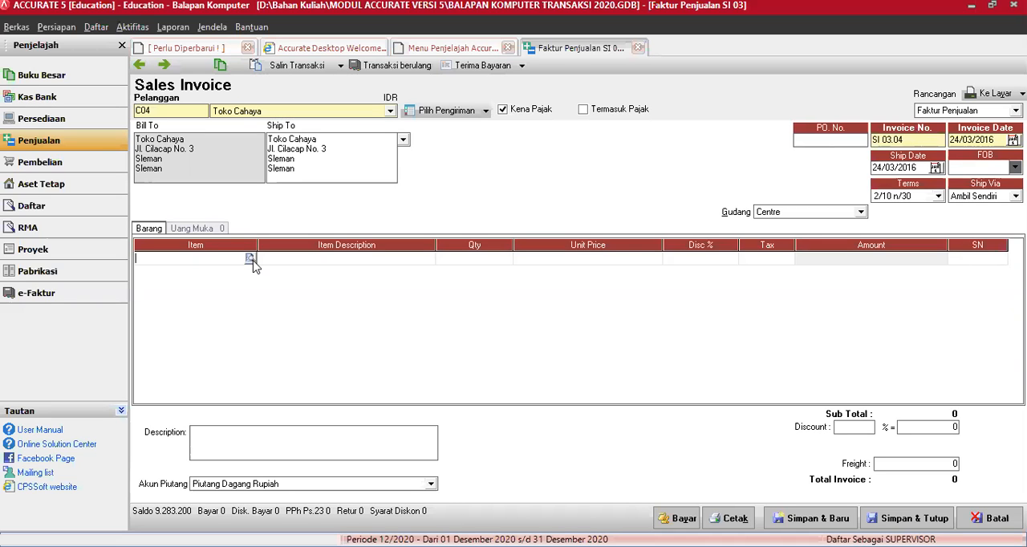
left_click(251, 259)
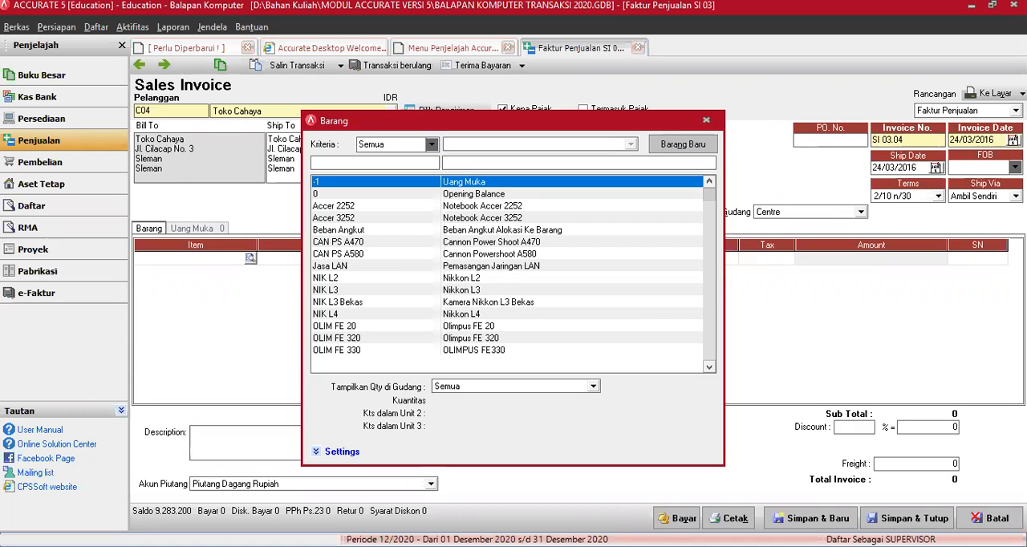
left_click(346, 208)
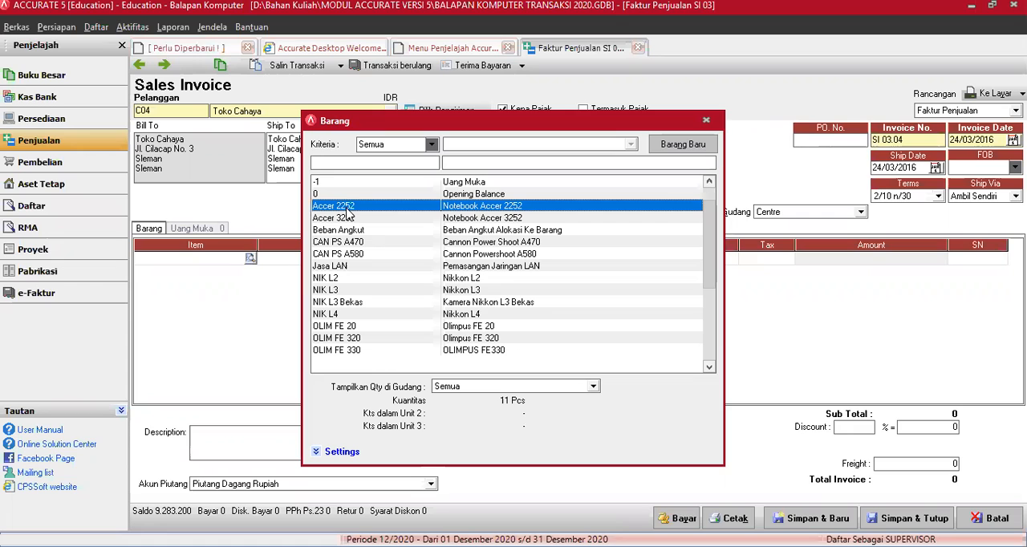
double_click(347, 212)
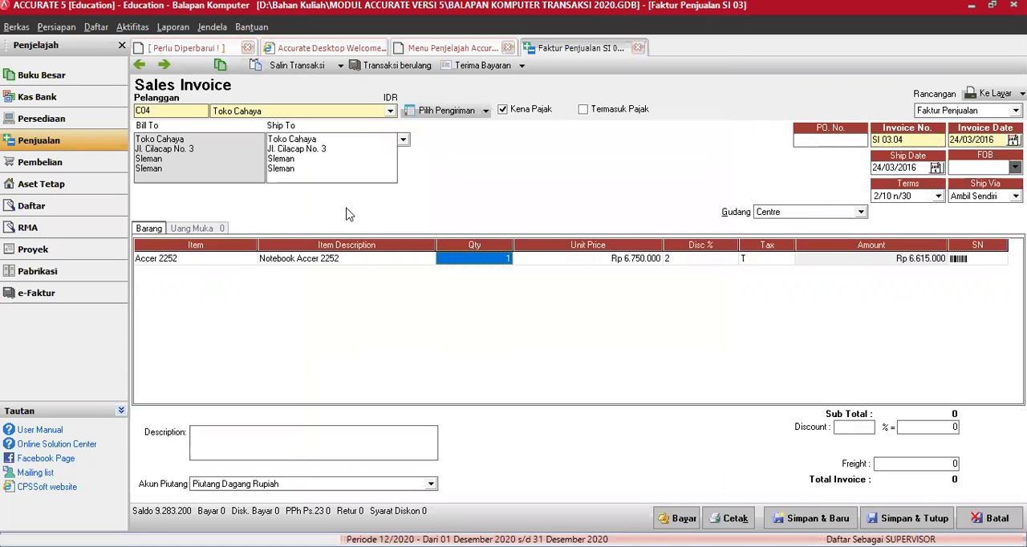
Step: Set the unit price of the Accer 2252 line to Rp 6.900.000 and its discount to 0%
key("Tab")
type("650000")
key("Tab")
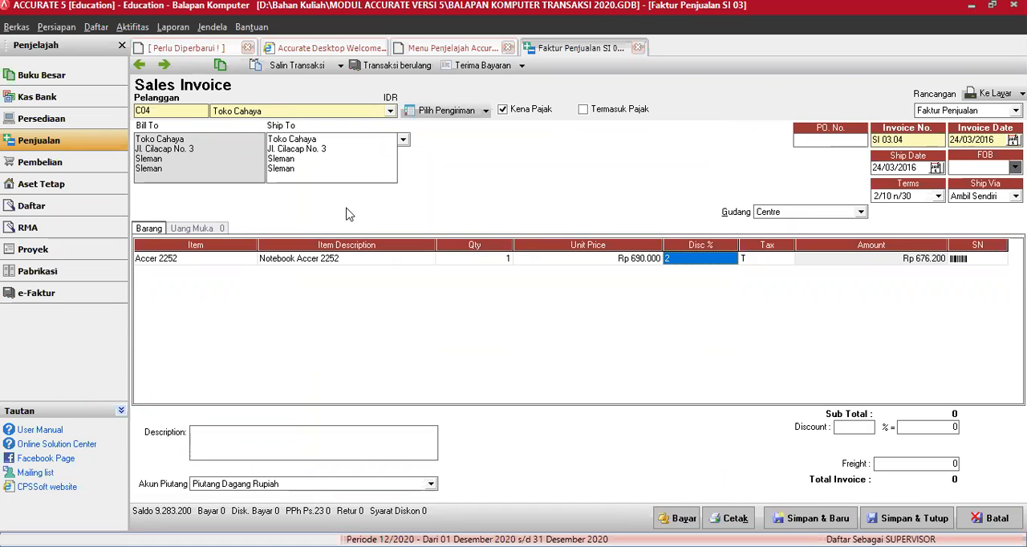
key("shift+Tab")
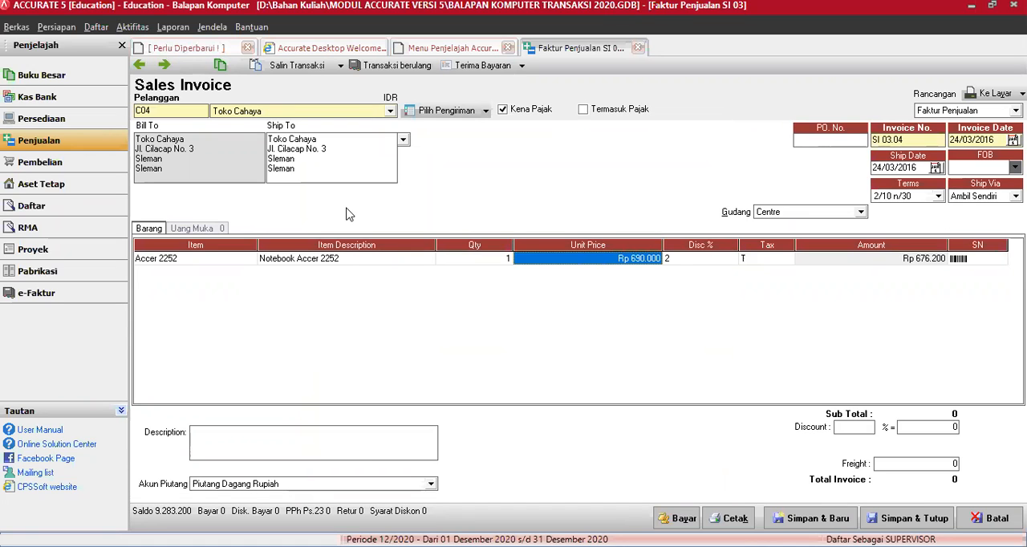
type("6900000")
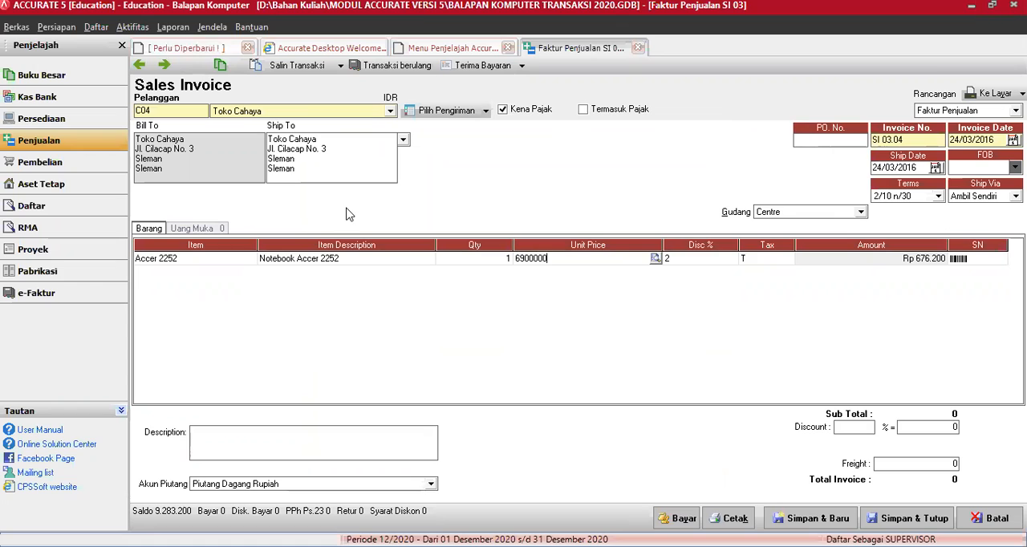
key("Tab")
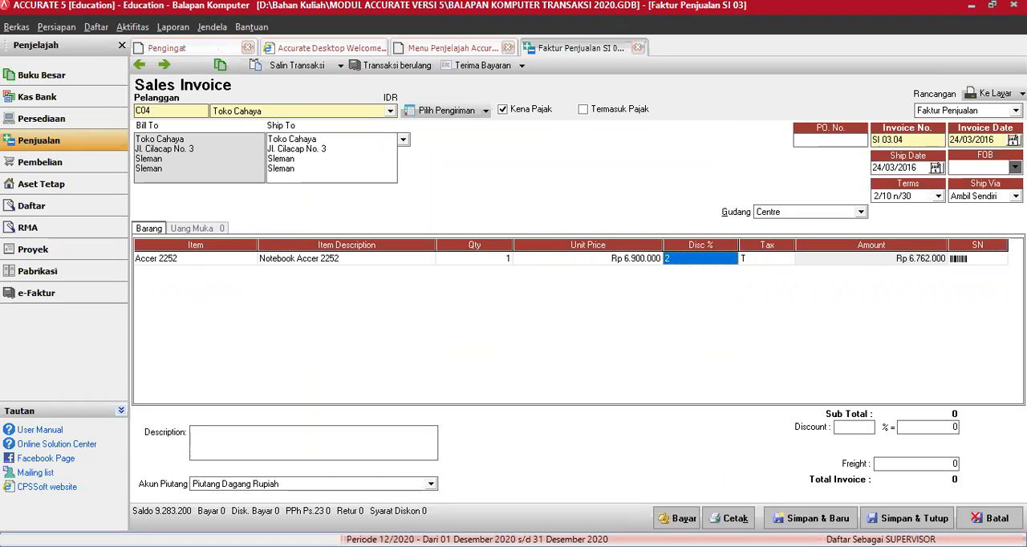
key("alt+Tab")
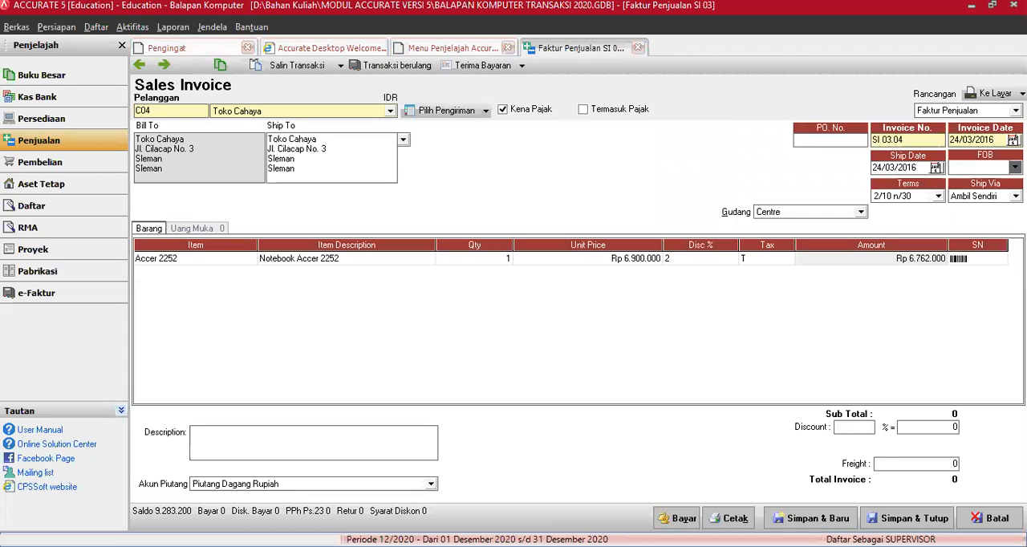
type("0")
left_click(872, 258)
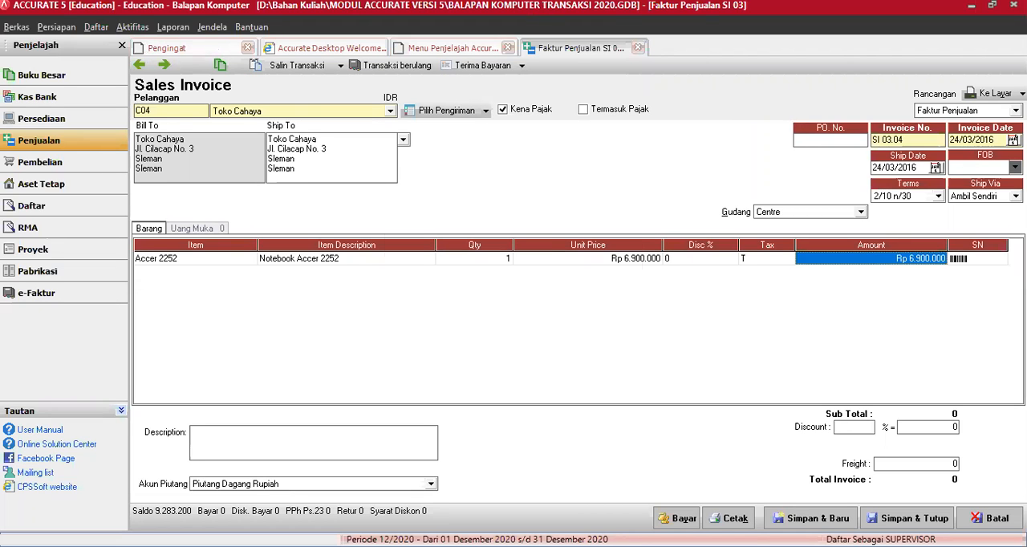
Step: Set the warehouse for the Accer 2252 line to Gudang Notebook, continuing despite the stock shortage in Centre
key("Tab")
key("Tab")
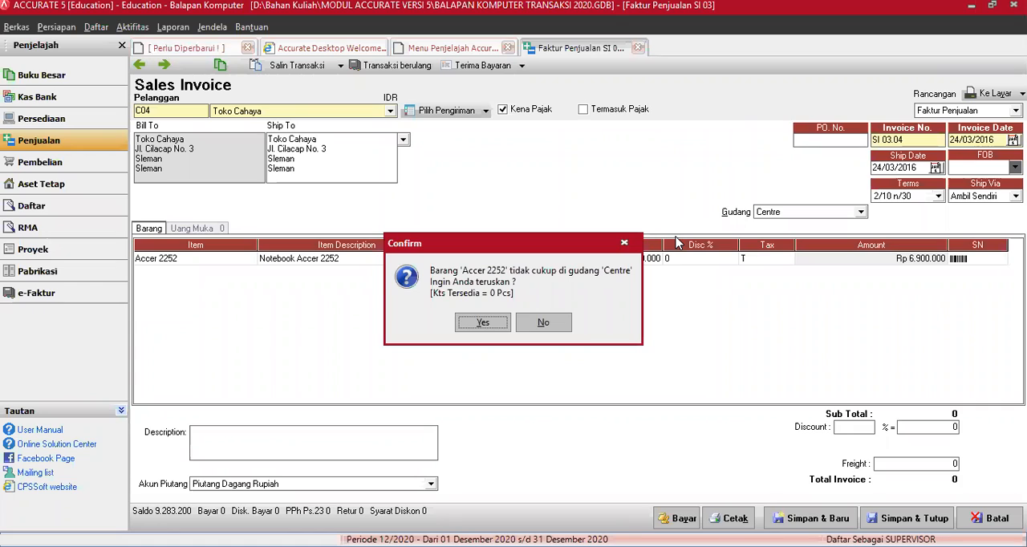
left_click(548, 324)
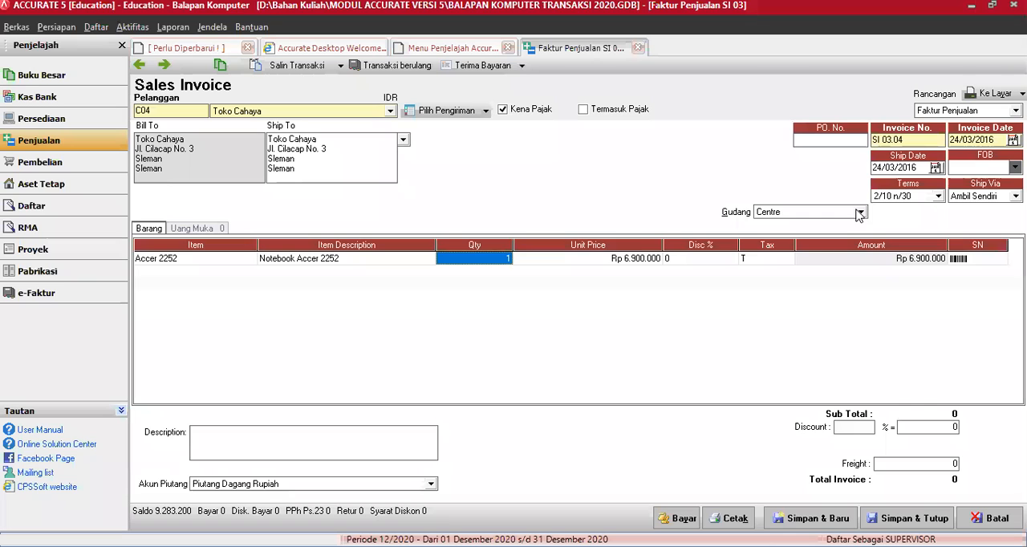
left_click(860, 213)
left_click(483, 323)
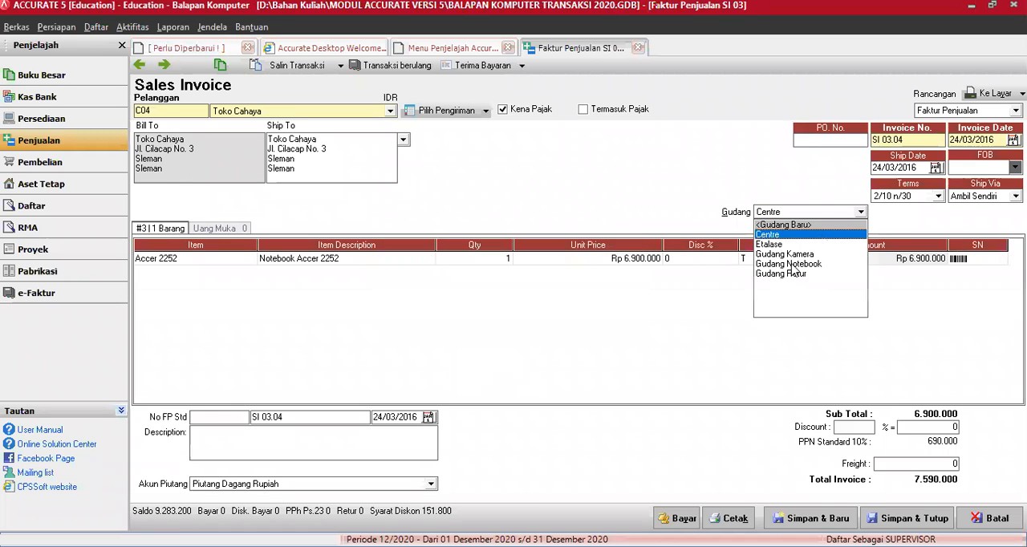
left_click(791, 264)
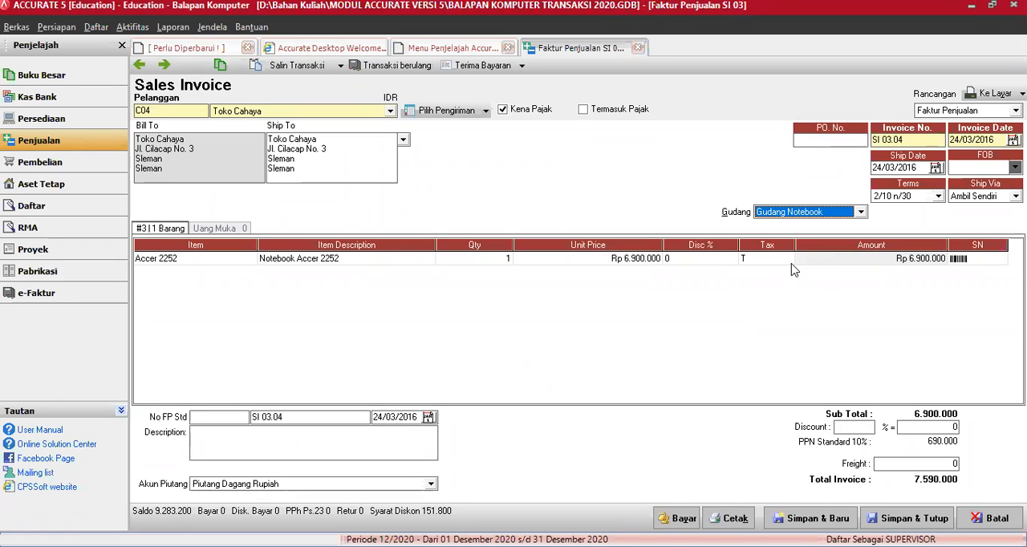
Step: Add the item NIK L3 to the second line of the Toko Cahaya invoice
left_click(834, 265)
key("Tab")
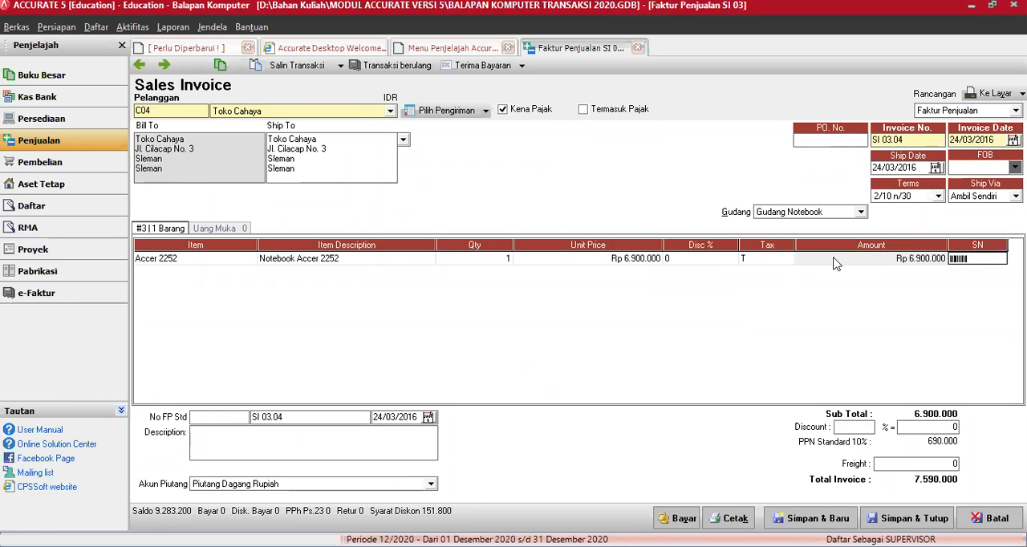
key("Tab")
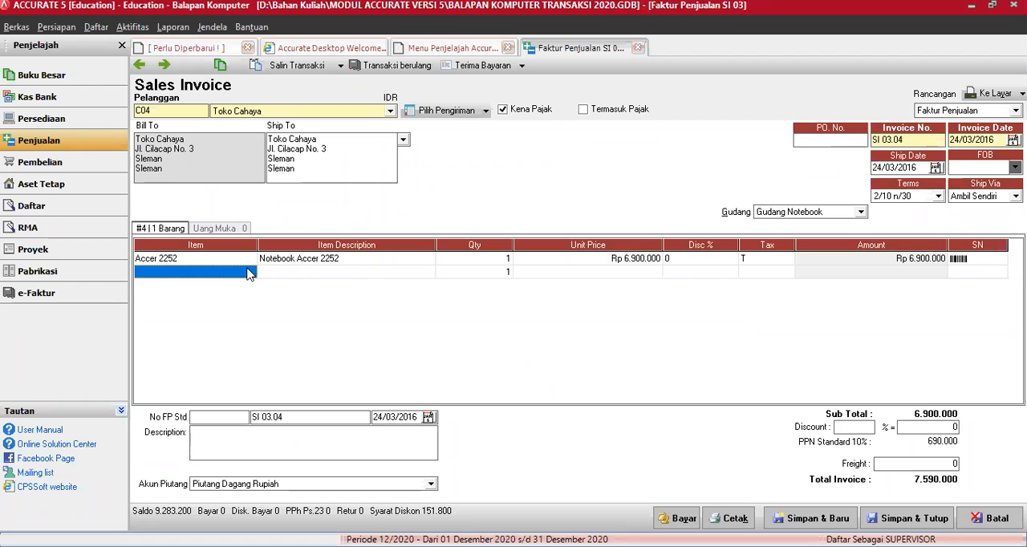
left_click(249, 273)
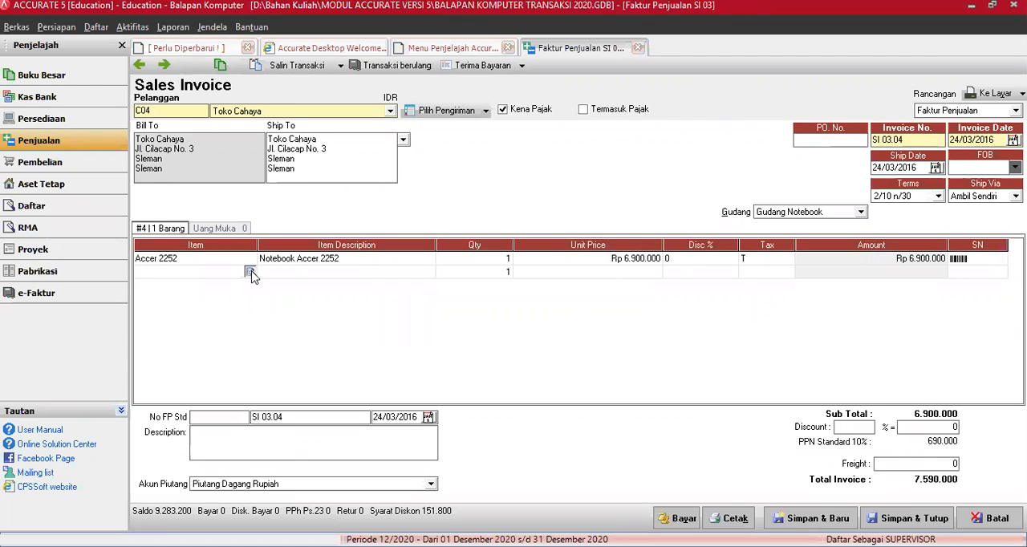
key("Return")
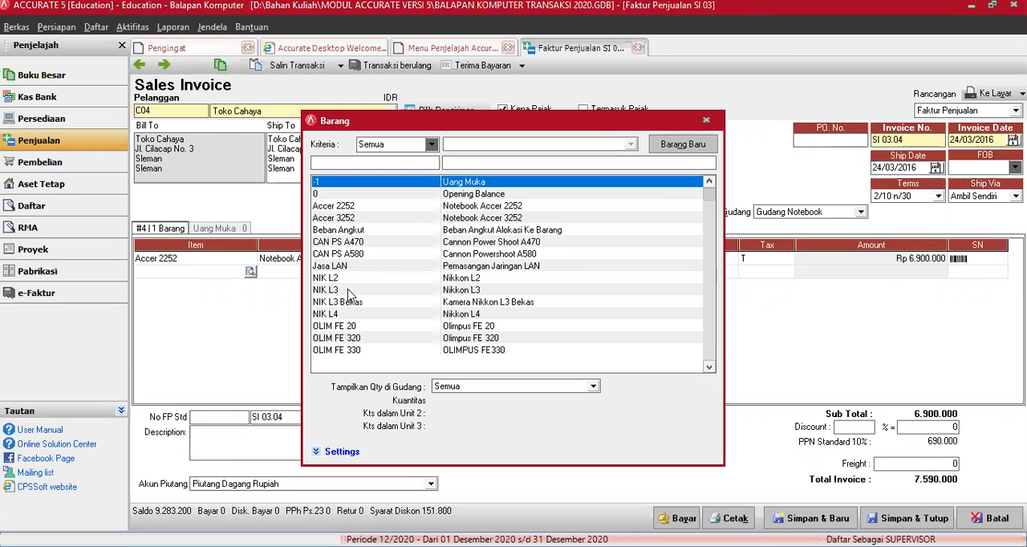
double_click(349, 292)
key("Tab")
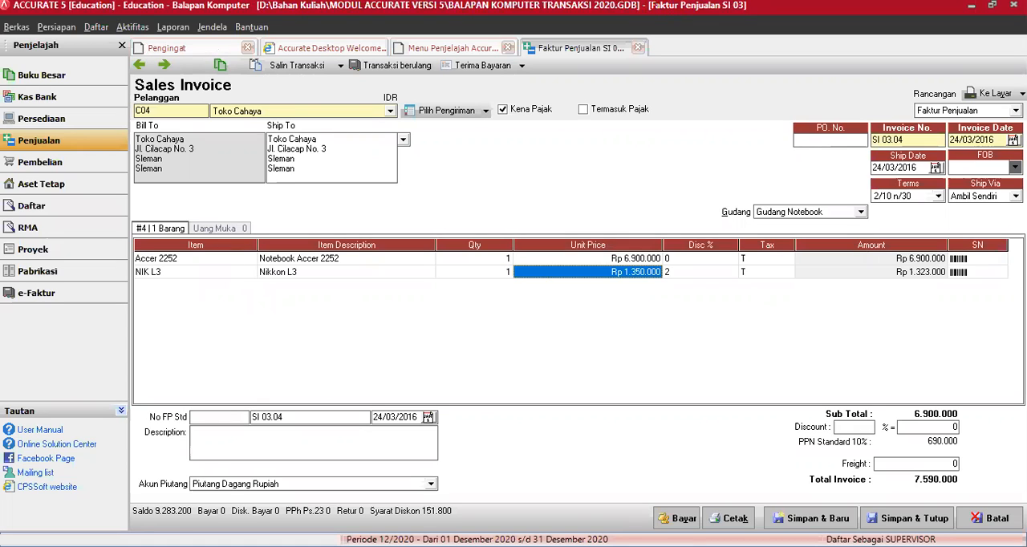
Step: Set the unit price of the NIK L3 line to Rp 1.650.000 and its discount to 0%
key("alt+Tab")
key("alt+Tab")
type("1650000")
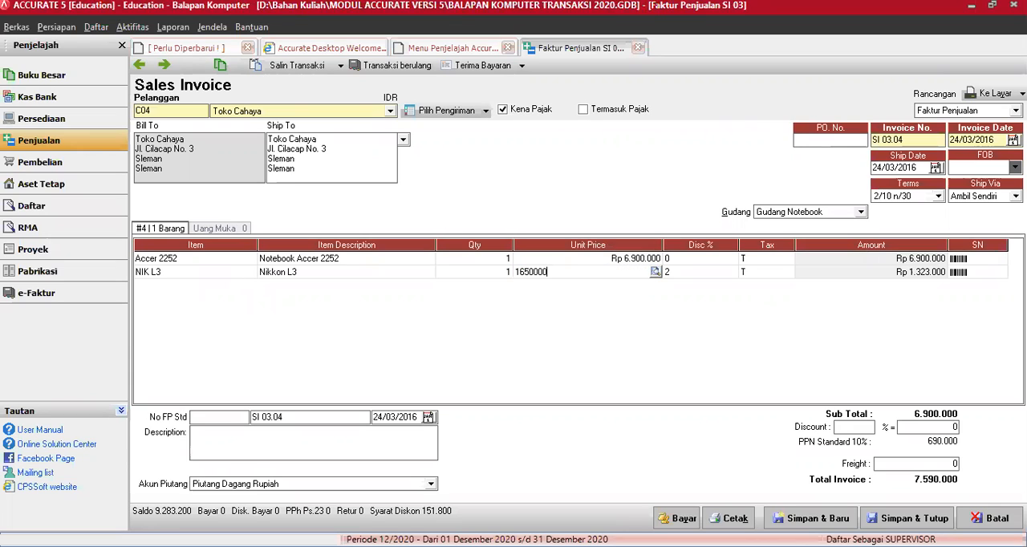
key("Tab")
type("0")
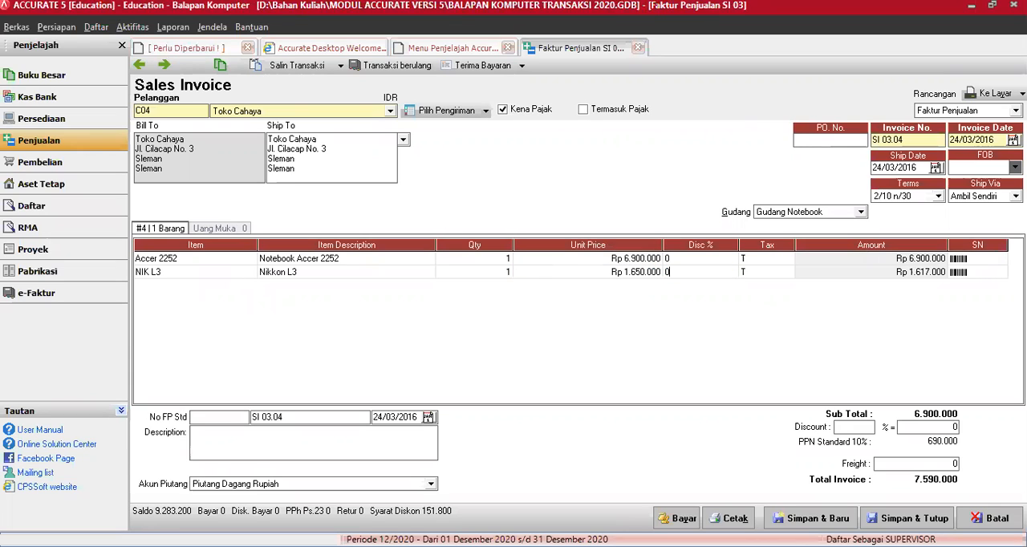
Step: Set the warehouse for the NIK L3 line to Gudang Kamera, continuing despite the stock shortage in Gudang Notebook
left_click(862, 213)
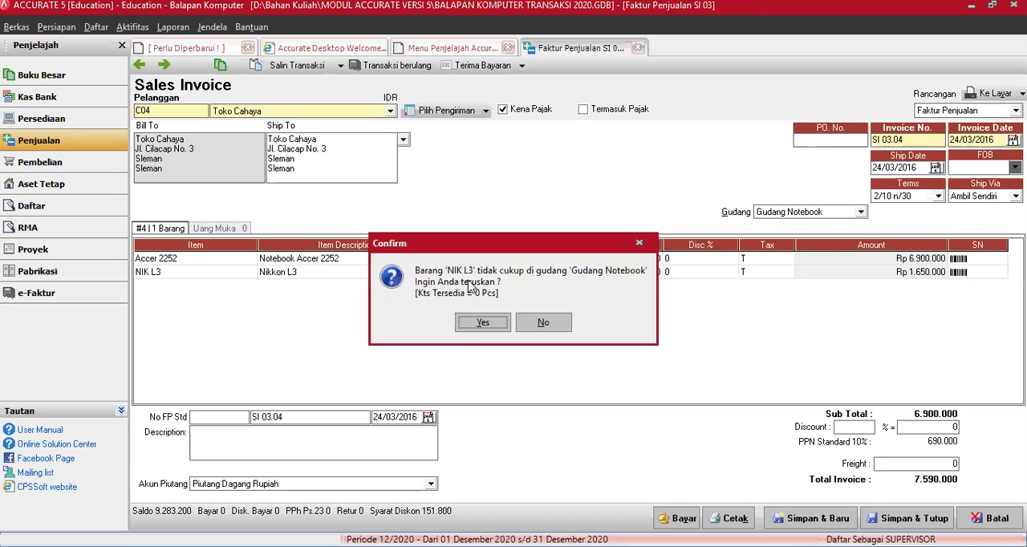
left_click(472, 326)
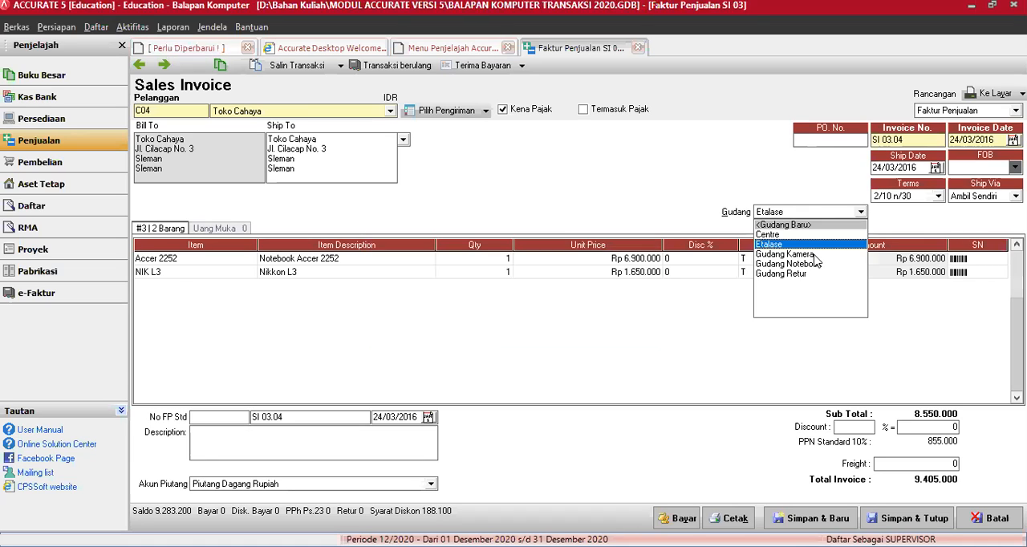
left_click(817, 262)
left_click(780, 274)
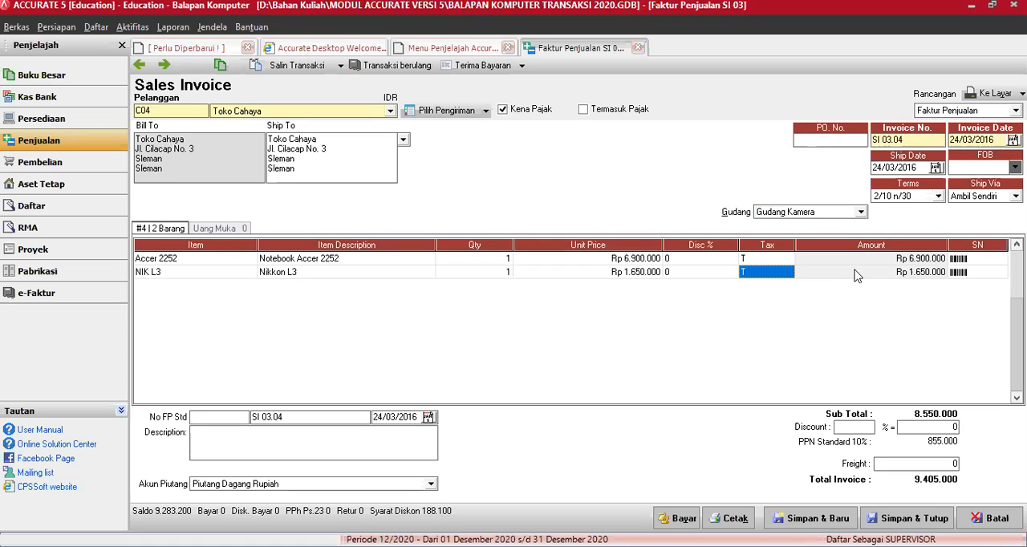
left_click(858, 275)
key("Tab")
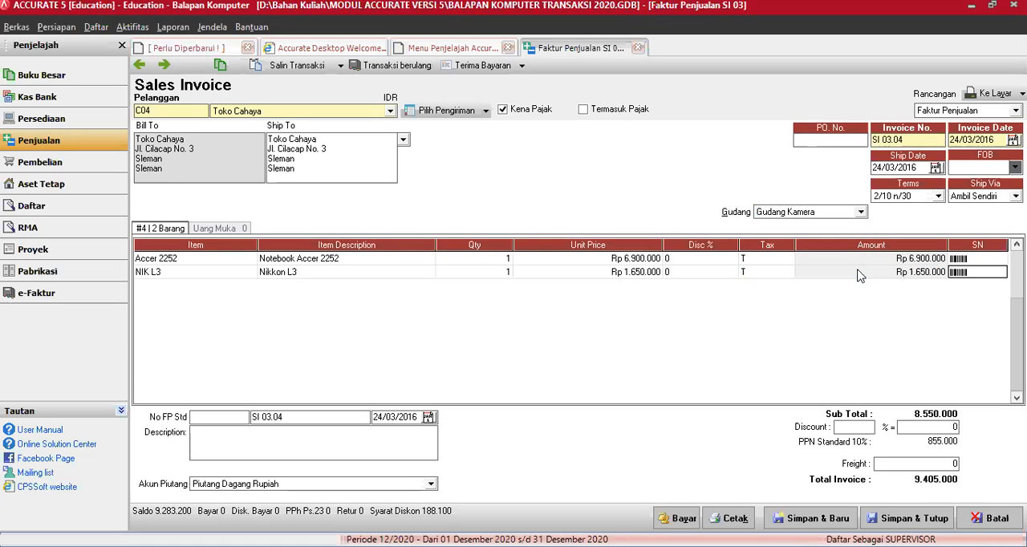
key("Tab")
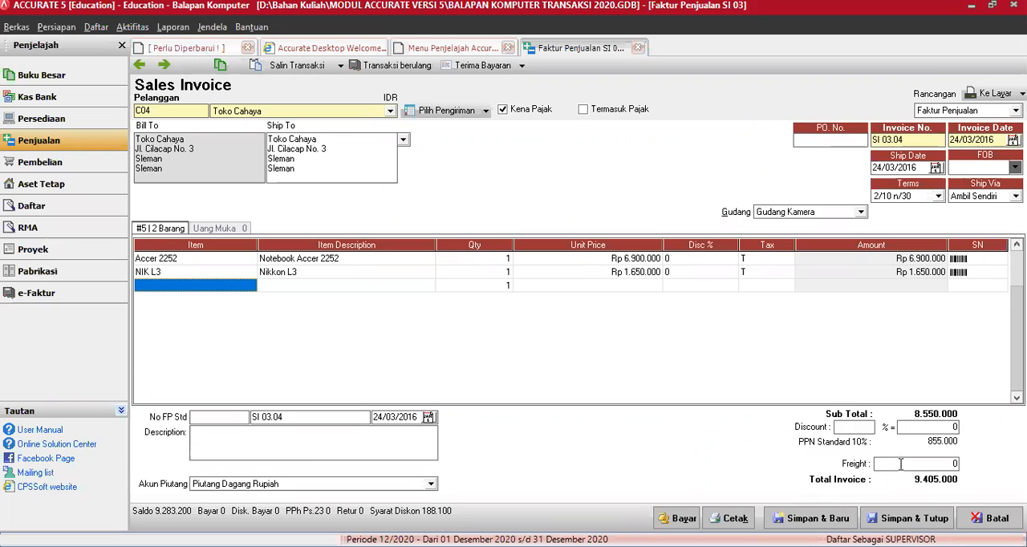
Step: Set the invoice's freight to 30.000 and choose Pendapatan Jasa Angkut (4131) as its freight account
left_click(876, 463)
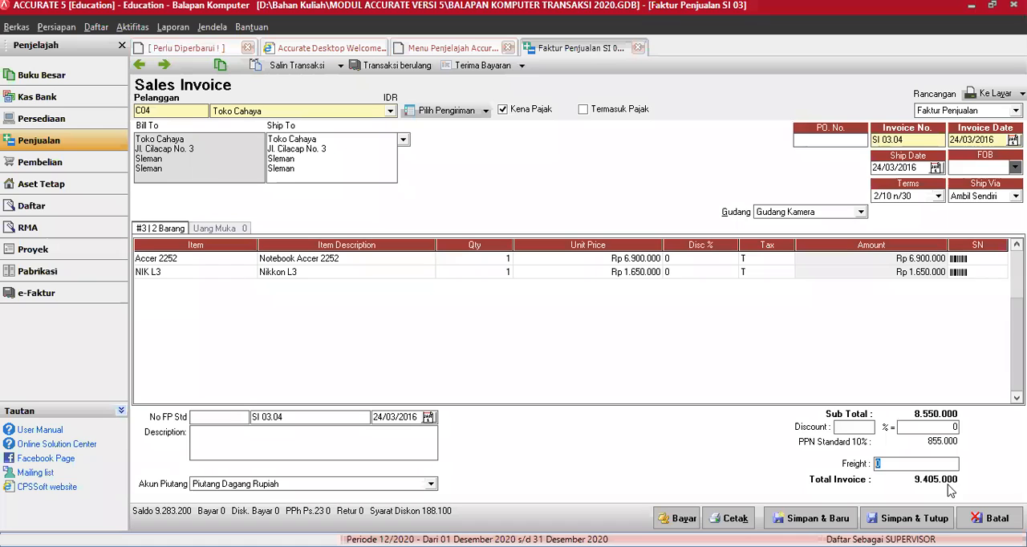
type("3000")
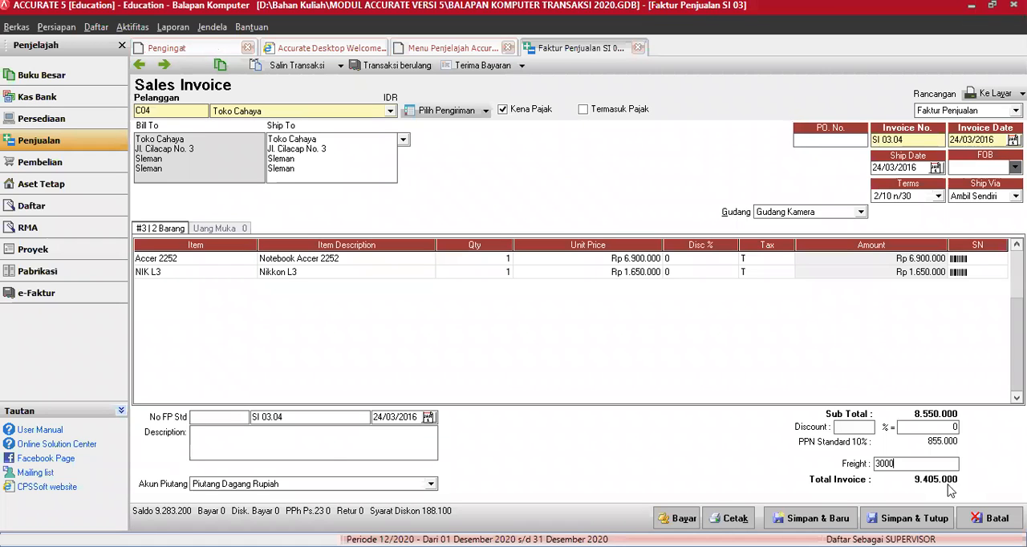
key("Tab")
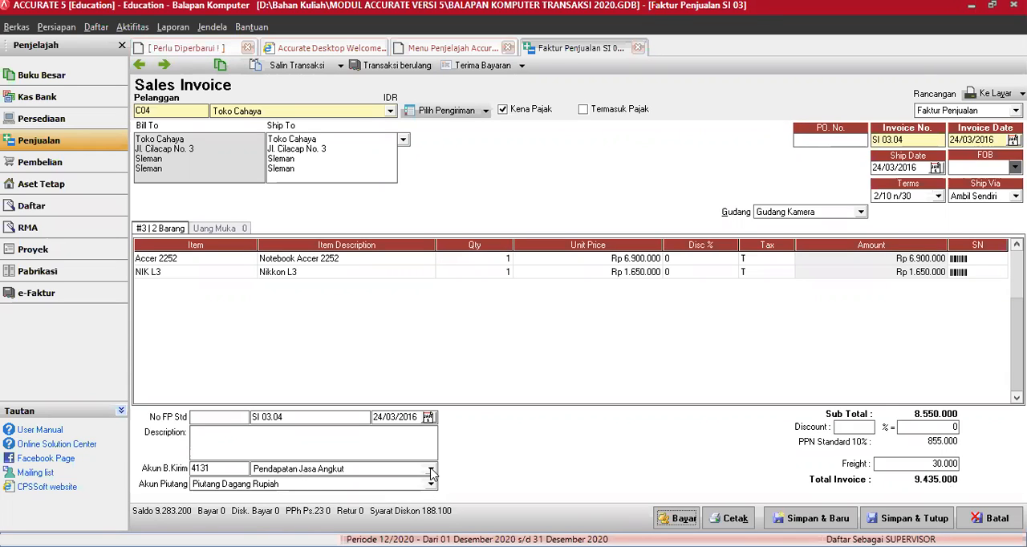
left_click(430, 468)
left_click(406, 473)
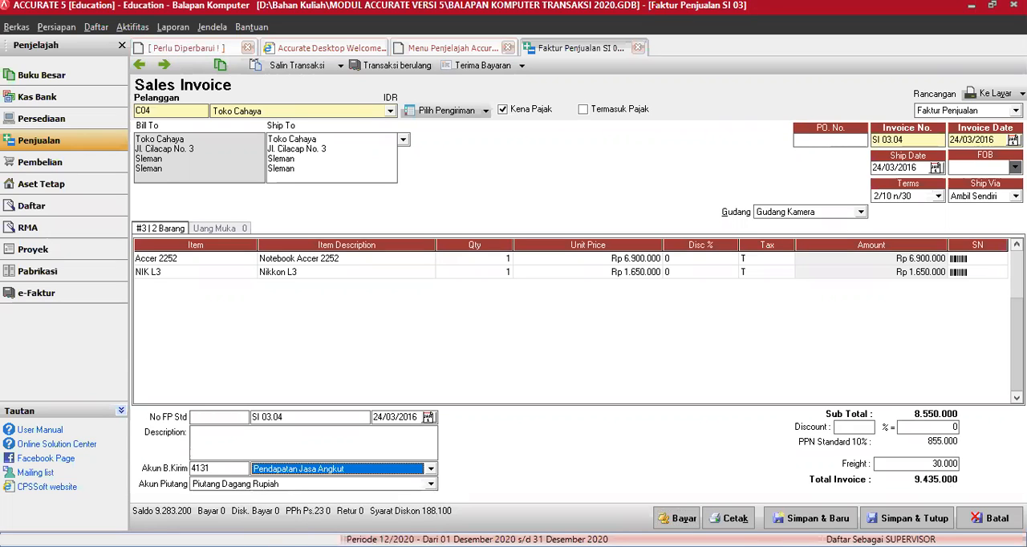
Step: Save and close invoice SI 03.04, continuing despite the Accer 2252 stock shortage in Gudang Kamera
key("alt+Tab")
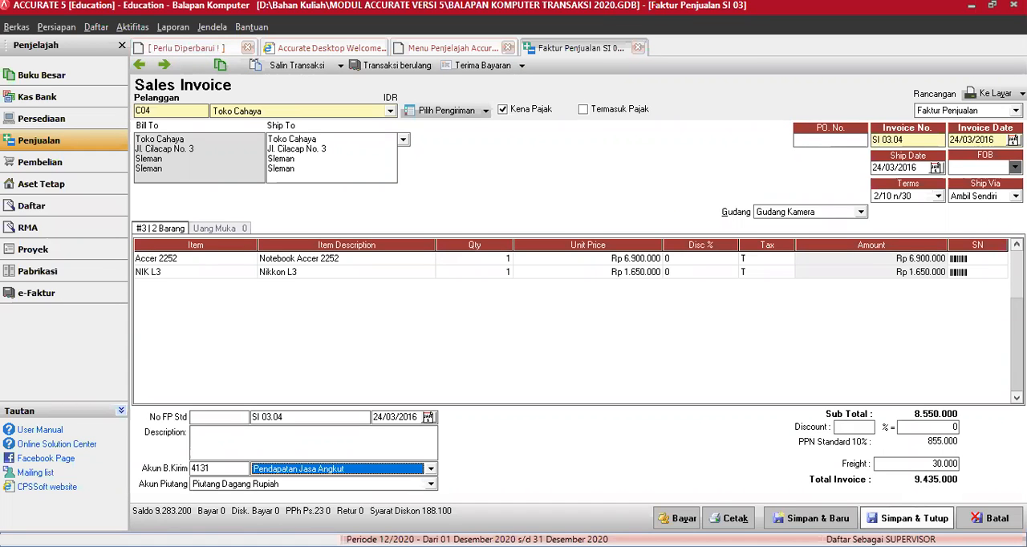
left_click(907, 518)
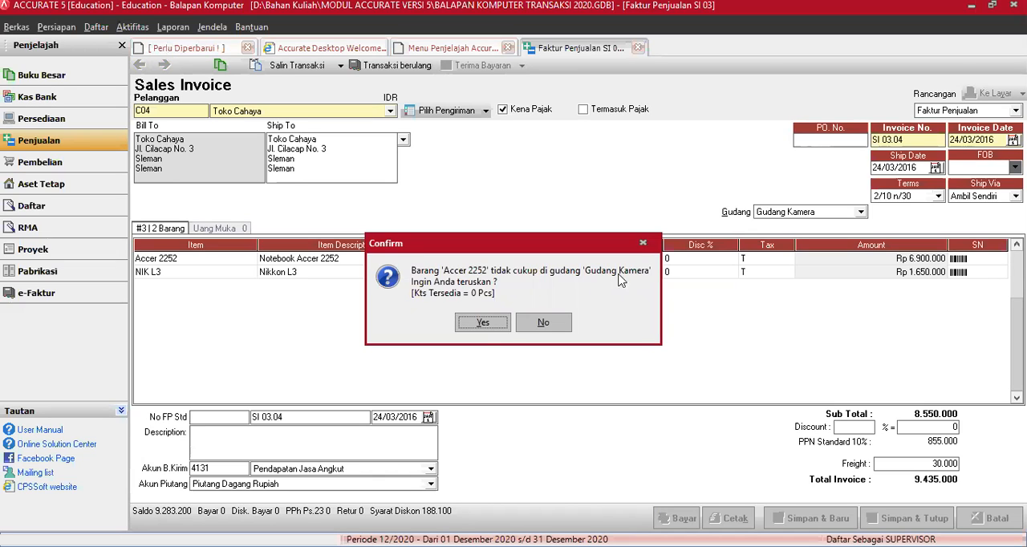
left_click(484, 324)
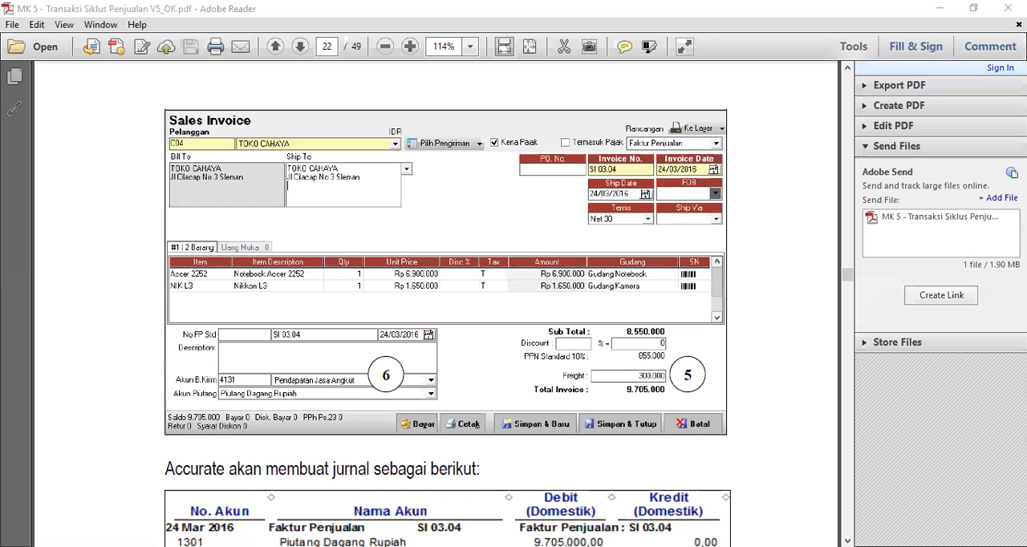
Step: Look through the PDF module's remaining sales invoice examples up to section 5.6, Penerimaan Penjualan [Sales Receipt]
scroll(445, 303, "down", 20)
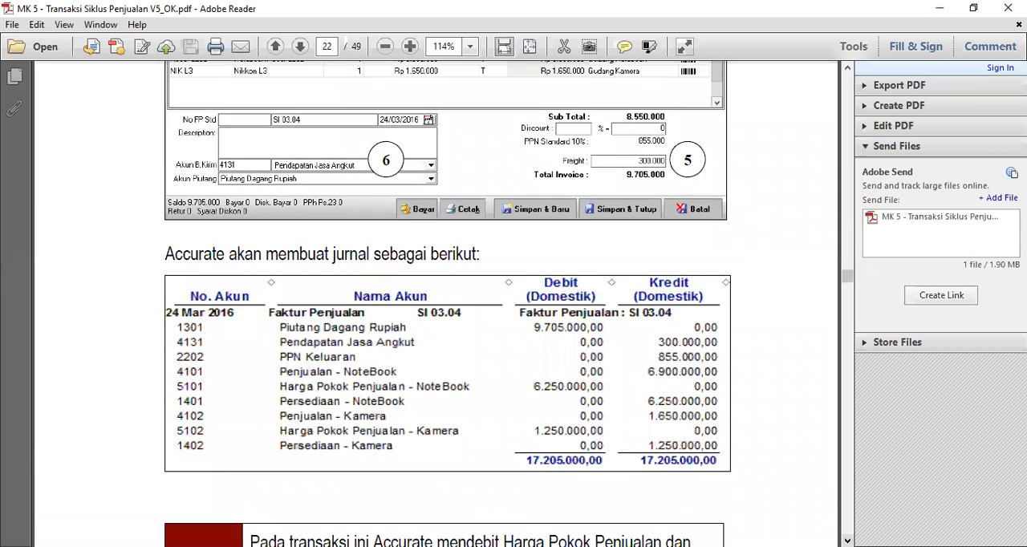
scroll(445, 303, "down", 3)
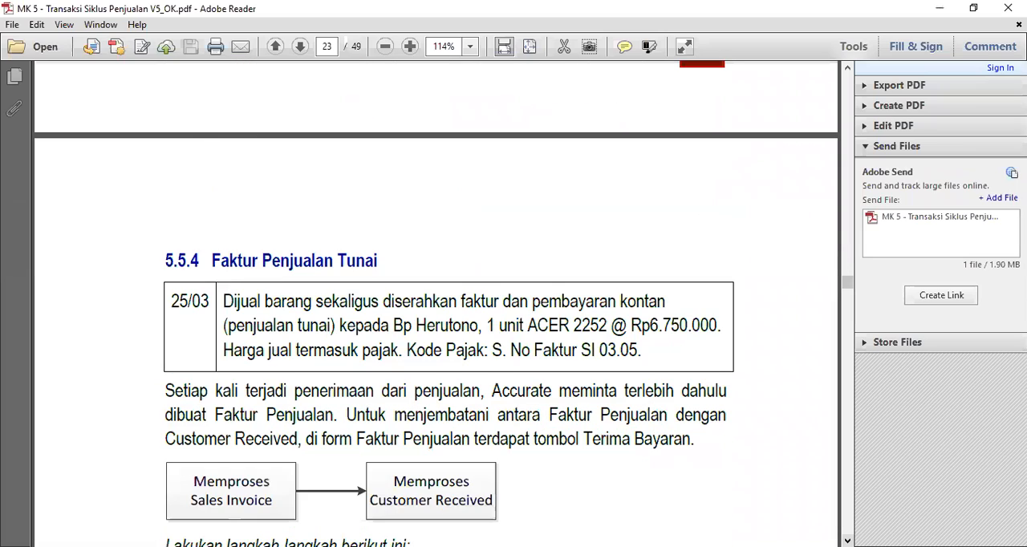
scroll(445, 303, "down", 20)
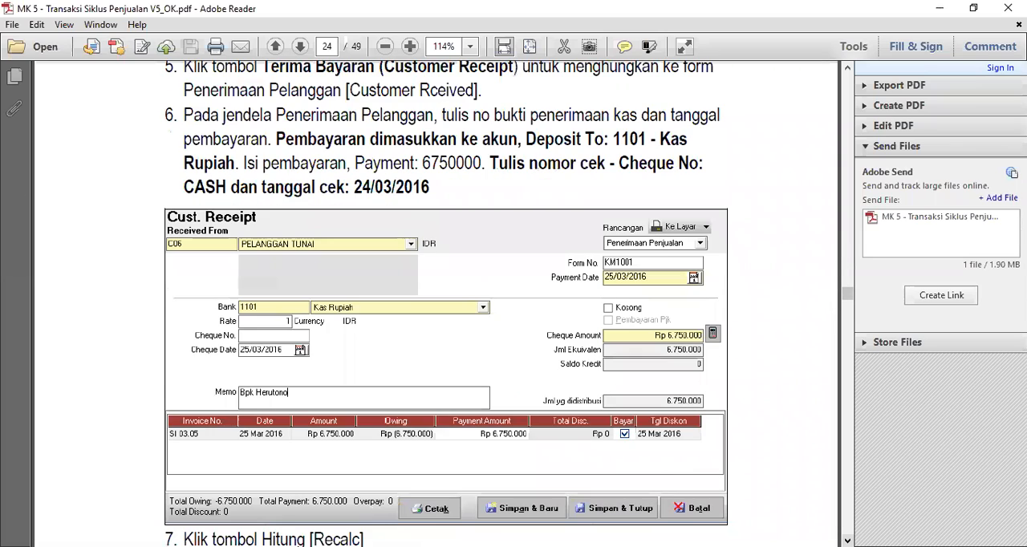
scroll(446, 303, "down", 10)
scroll(446, 303, "down", 8)
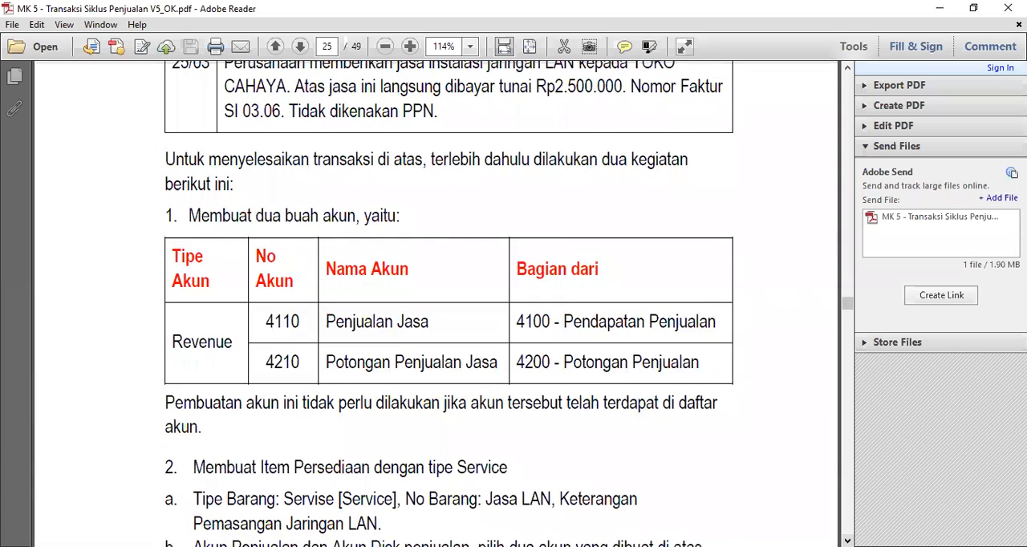
scroll(446, 303, "down", 20)
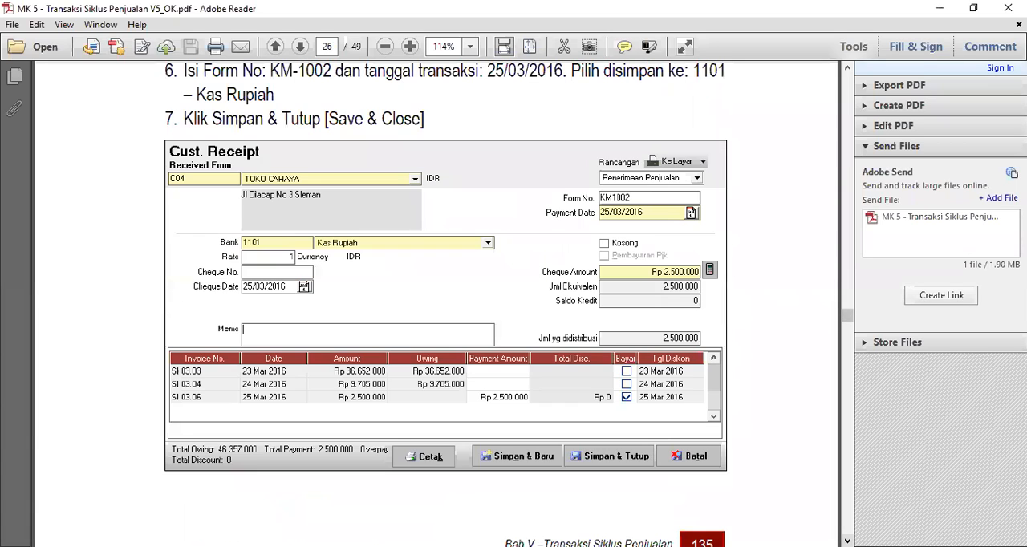
scroll(445, 304, "down", 8)
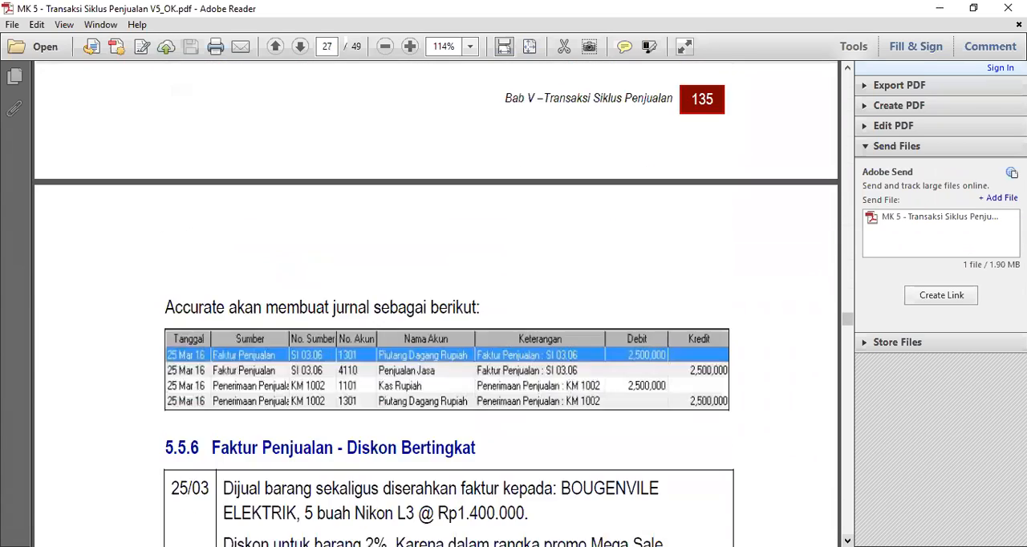
scroll(445, 303, "down", 10)
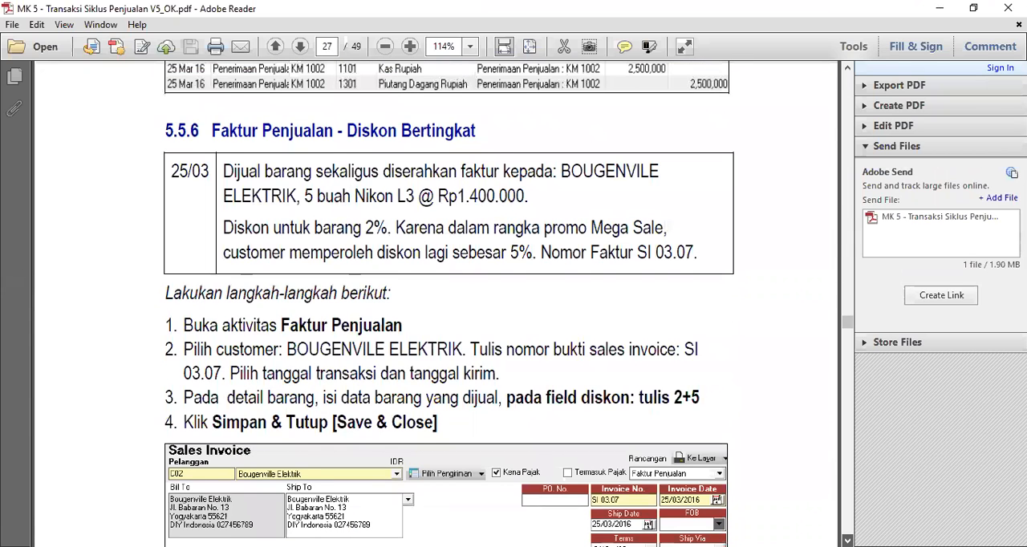
scroll(446, 303, "down", 6)
scroll(436, 305, "down", 6)
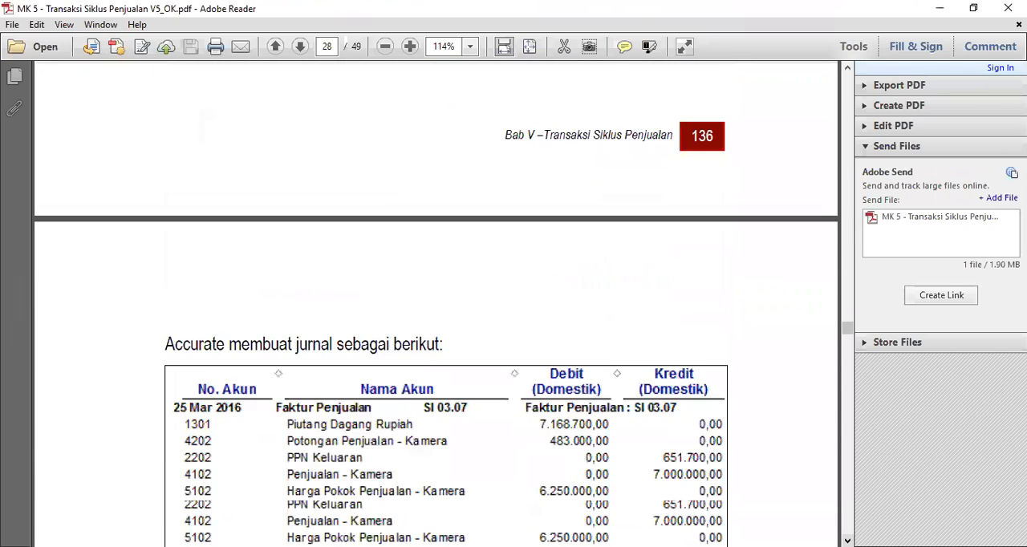
scroll(436, 305, "down", 10)
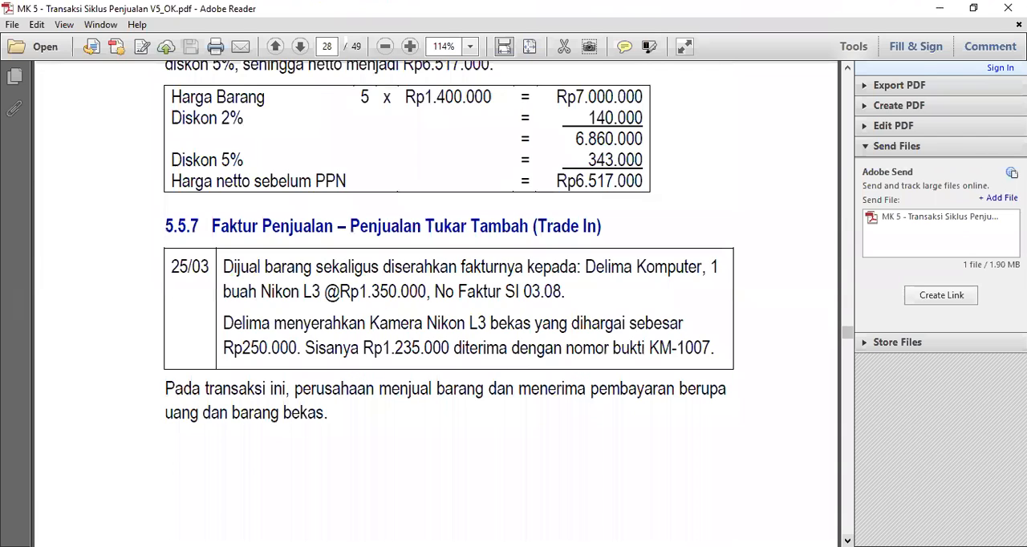
scroll(435, 305, "down", 10)
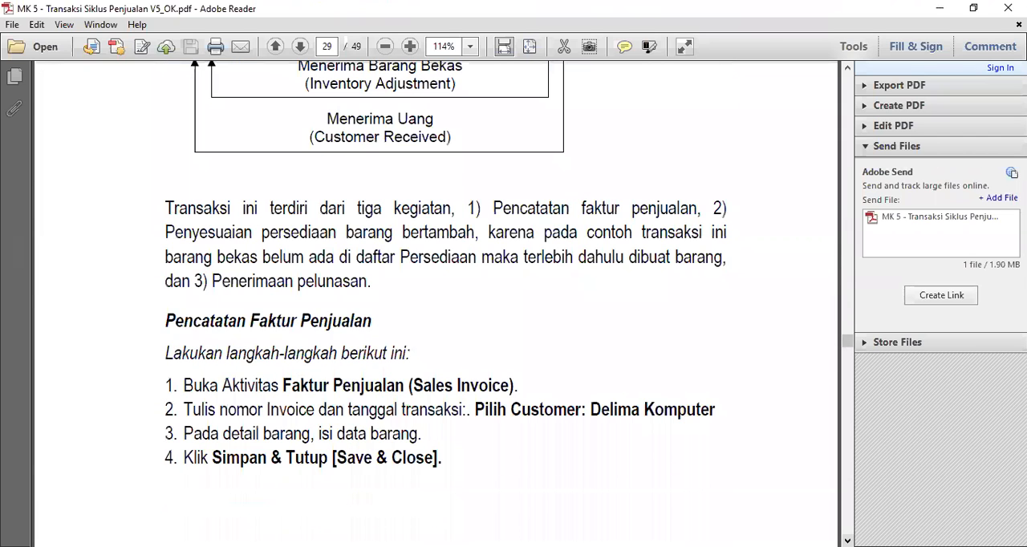
scroll(436, 304, "down", 15)
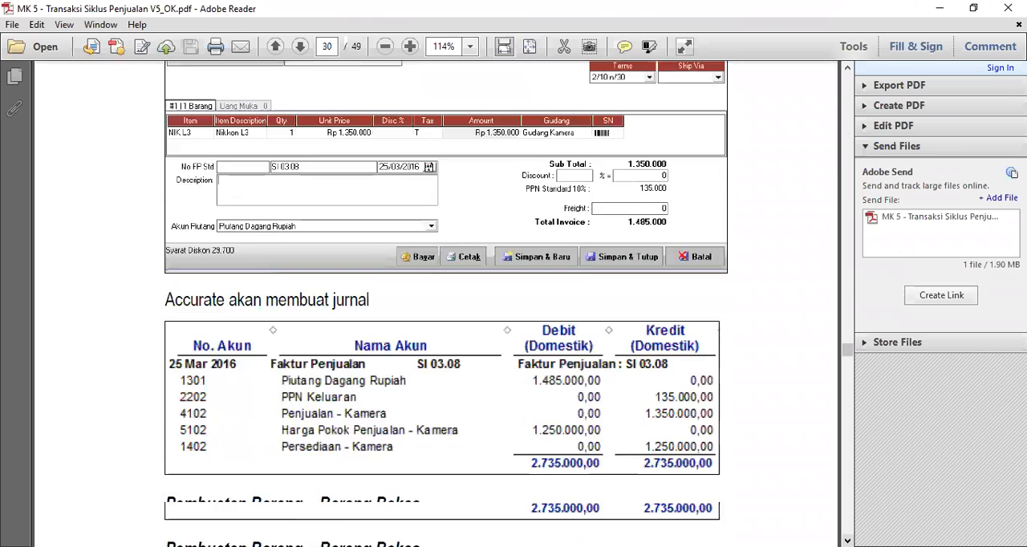
scroll(435, 305, "down", 4)
scroll(436, 305, "down", 3)
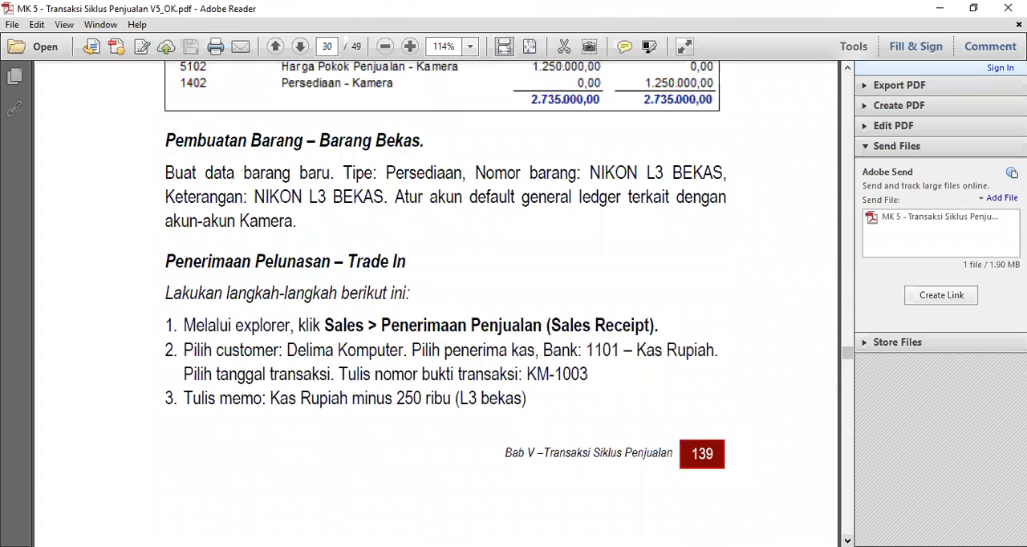
scroll(436, 305, "down", 20)
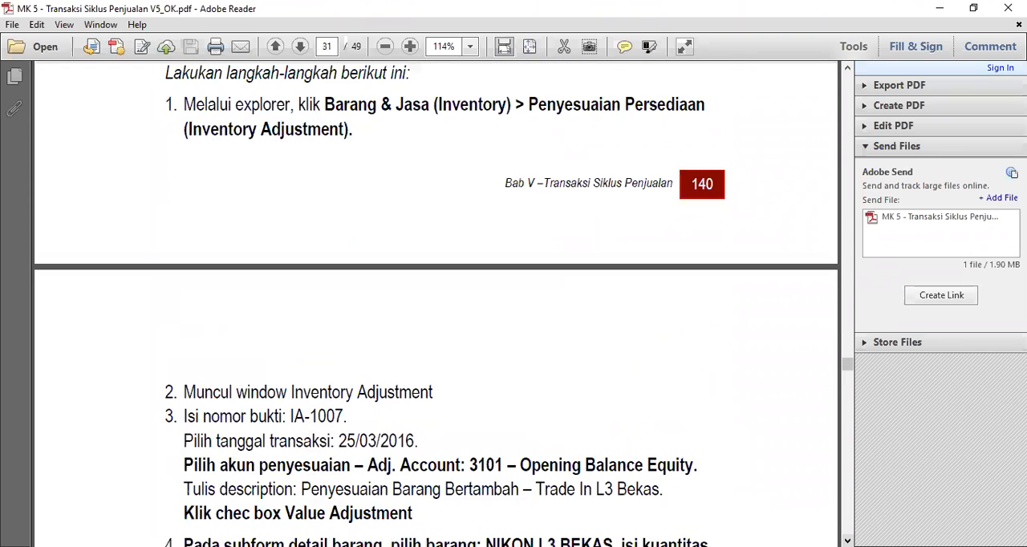
scroll(436, 305, "down", 15)
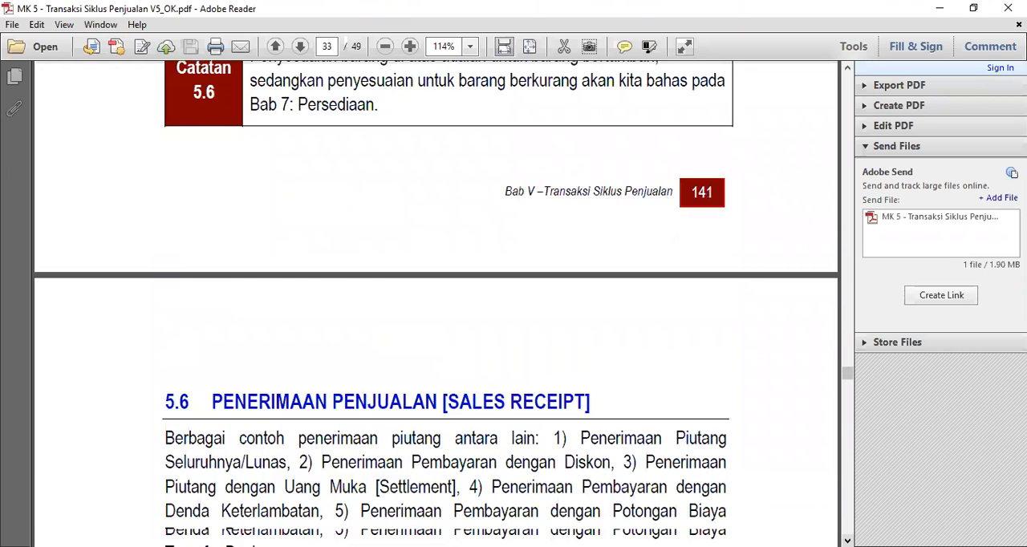
scroll(436, 305, "down", 3)
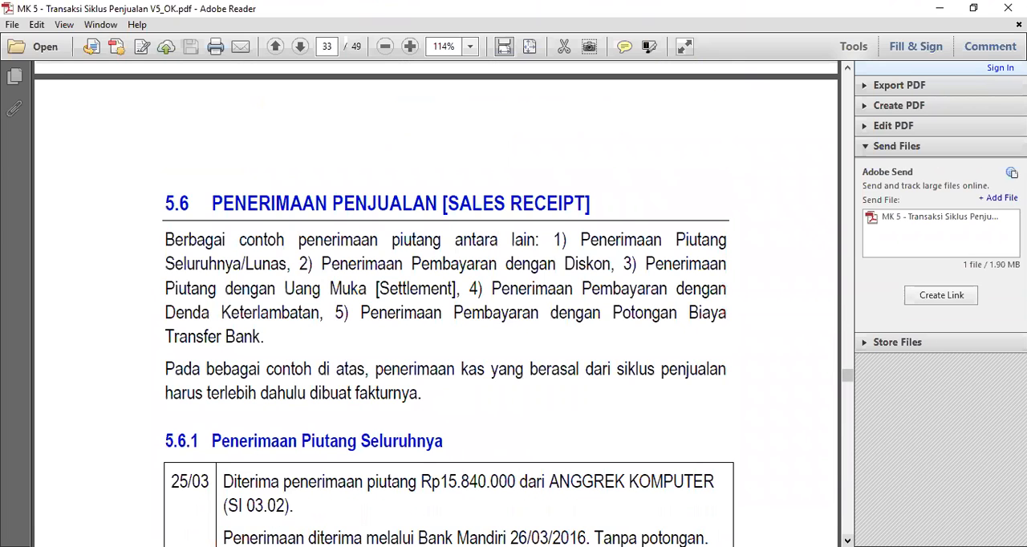
Step: Read the Penerimaan Piutang Seluruhnya transaction in section 5.6.1 and its instructions for the Anggrek Komputer receipt
scroll(435, 305, "down", 1)
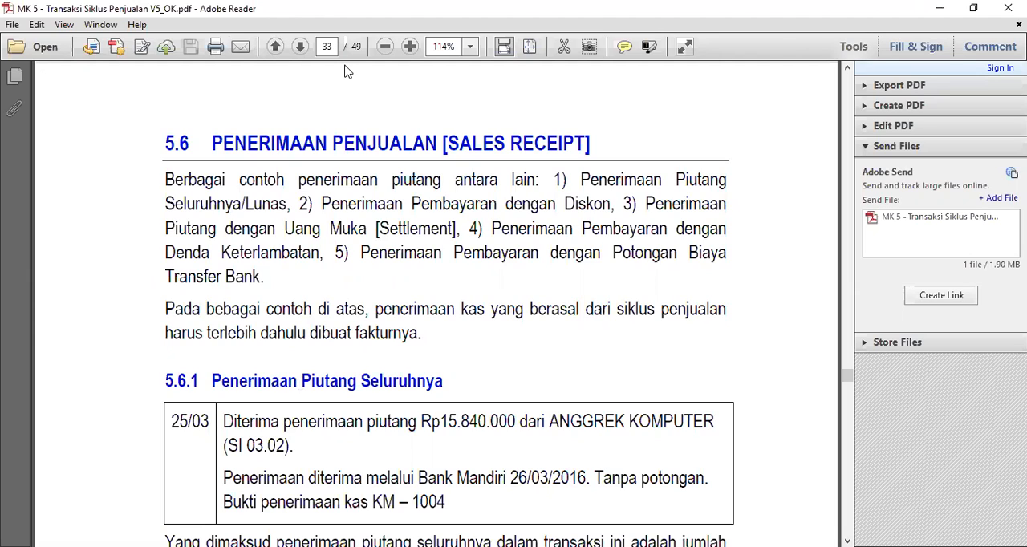
key("alt+Tab")
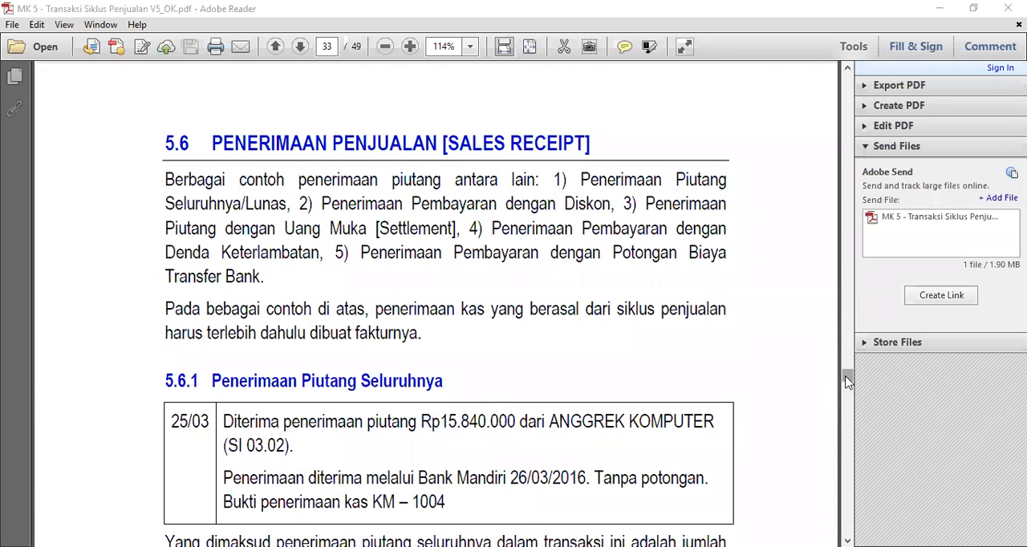
scroll(848, 383, "down", 5)
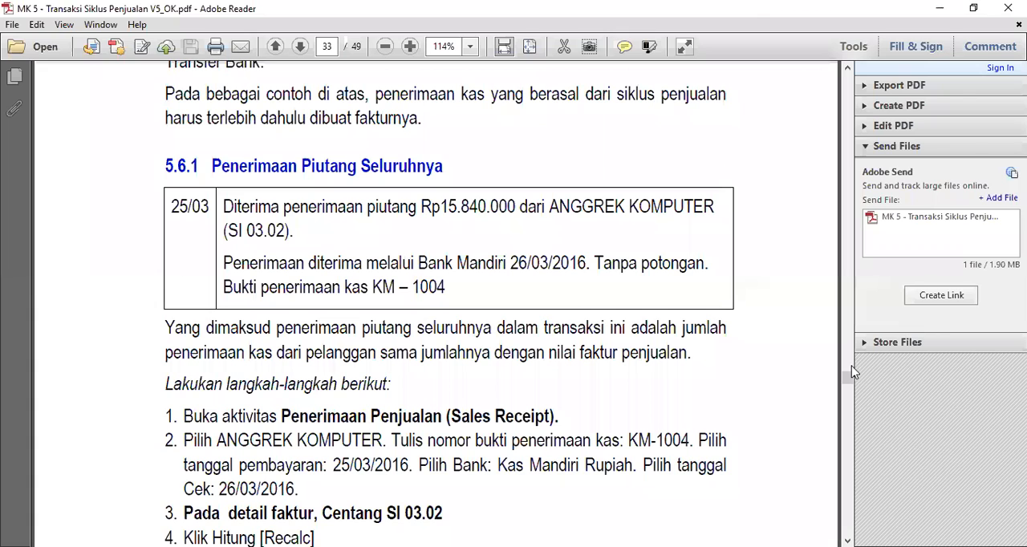
left_click_drag(849, 383, 849, 385)
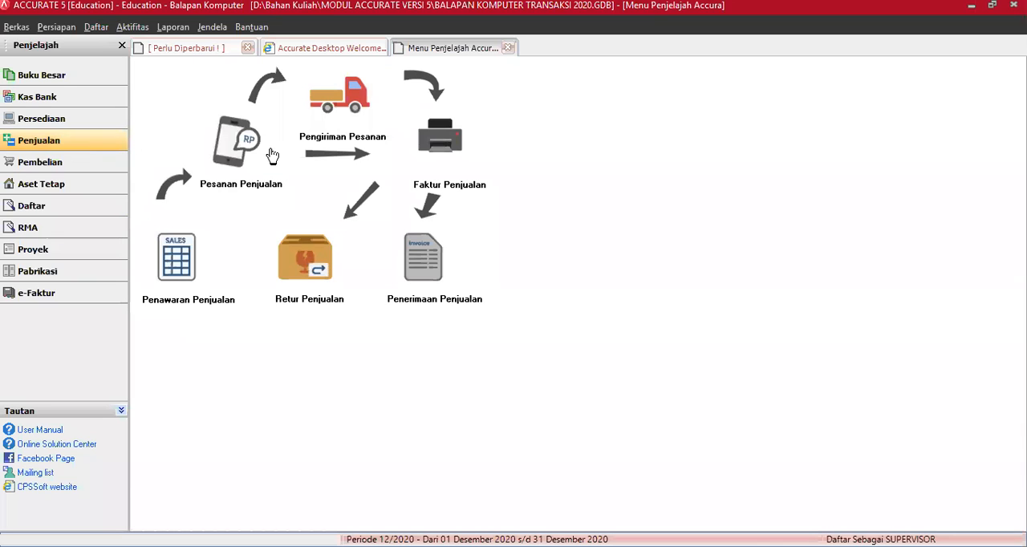
Step: In Accurate, browse back through the recorded sales invoices to Anggrek Komputer's SI 03.02, then close the invoice form
left_click(443, 145)
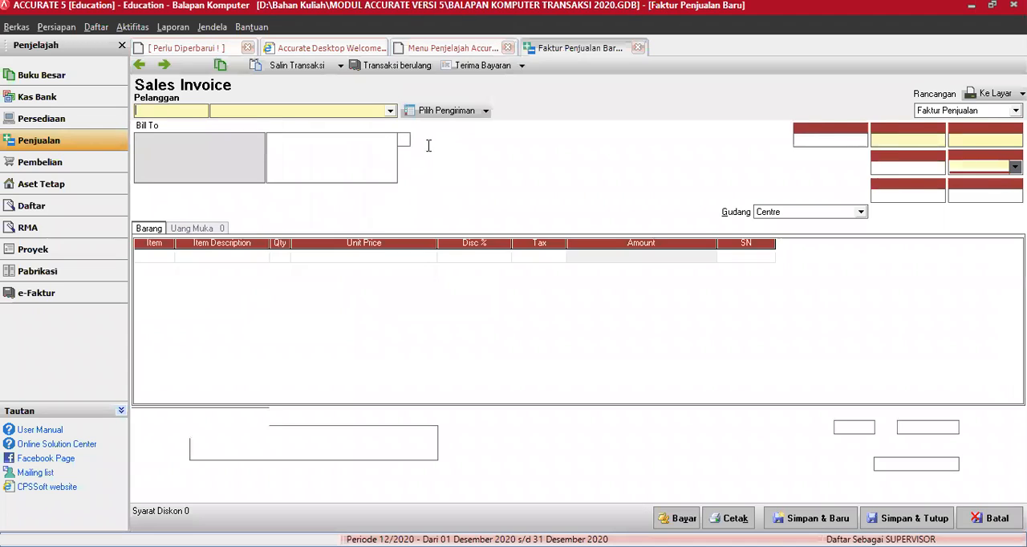
left_click(139, 67)
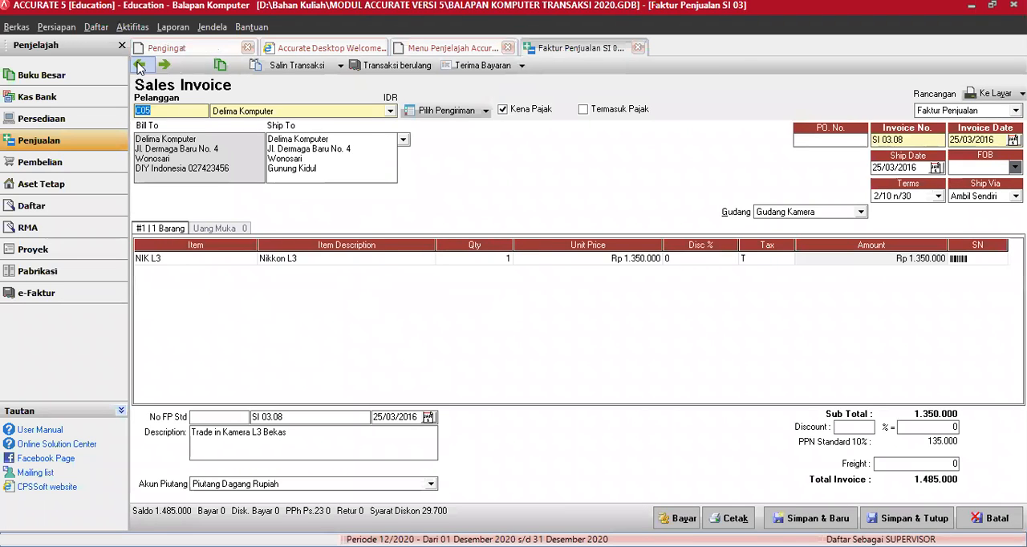
left_click(139, 67)
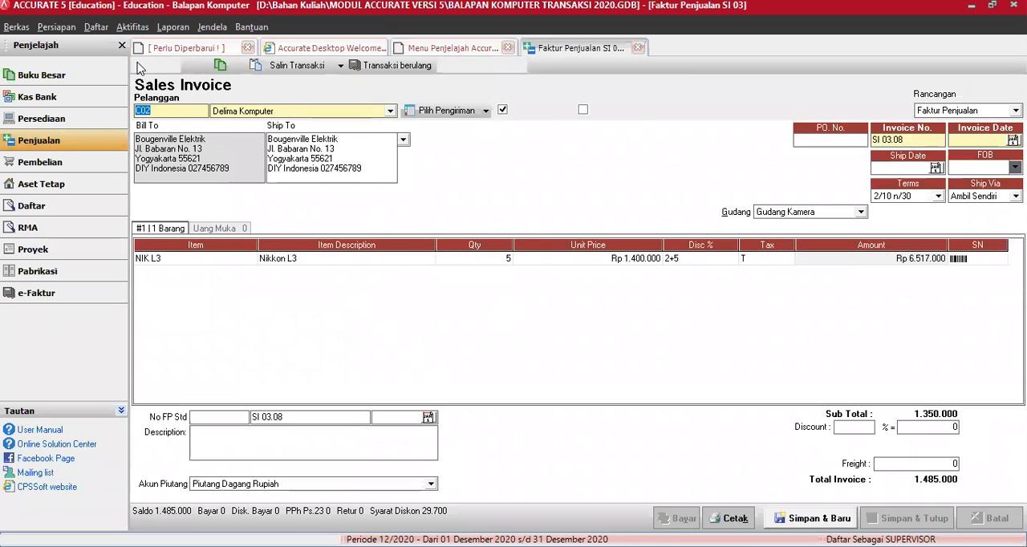
left_click(138, 67)
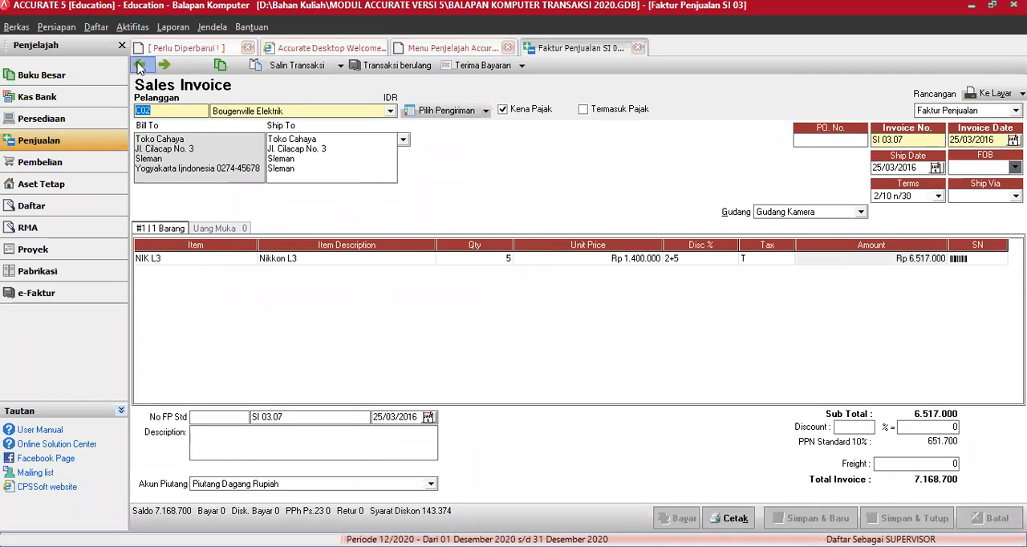
left_click(139, 67)
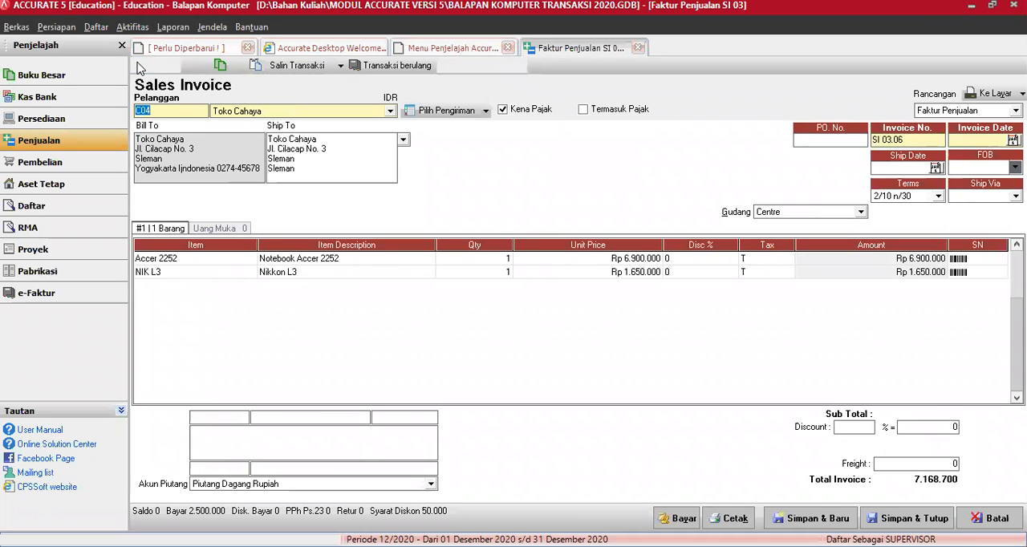
left_click(139, 68)
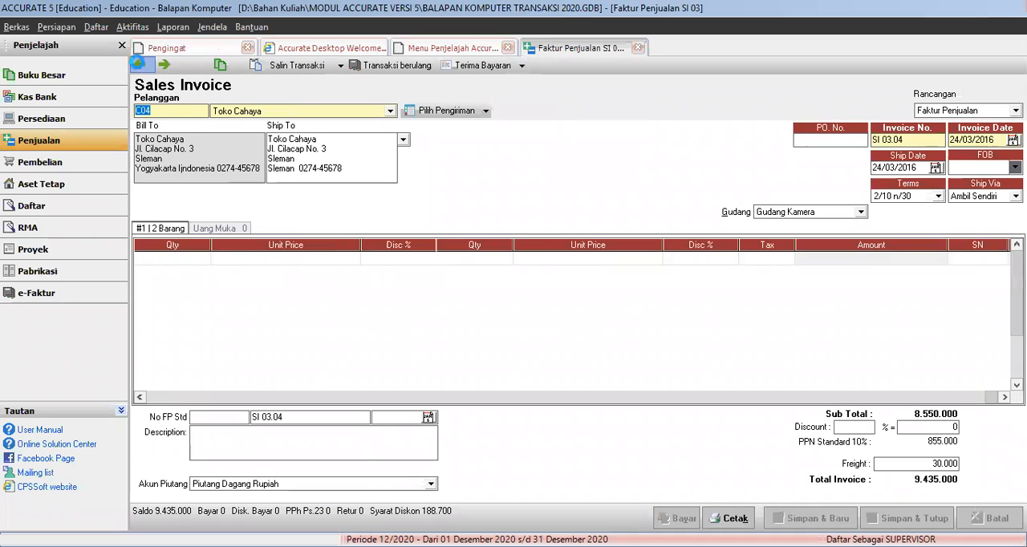
left_click(139, 67)
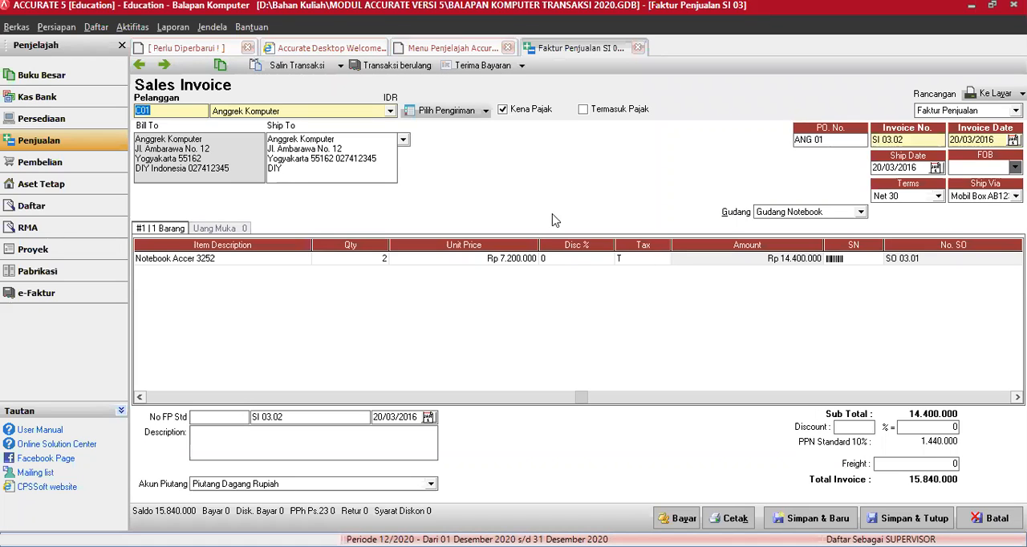
left_click(638, 50)
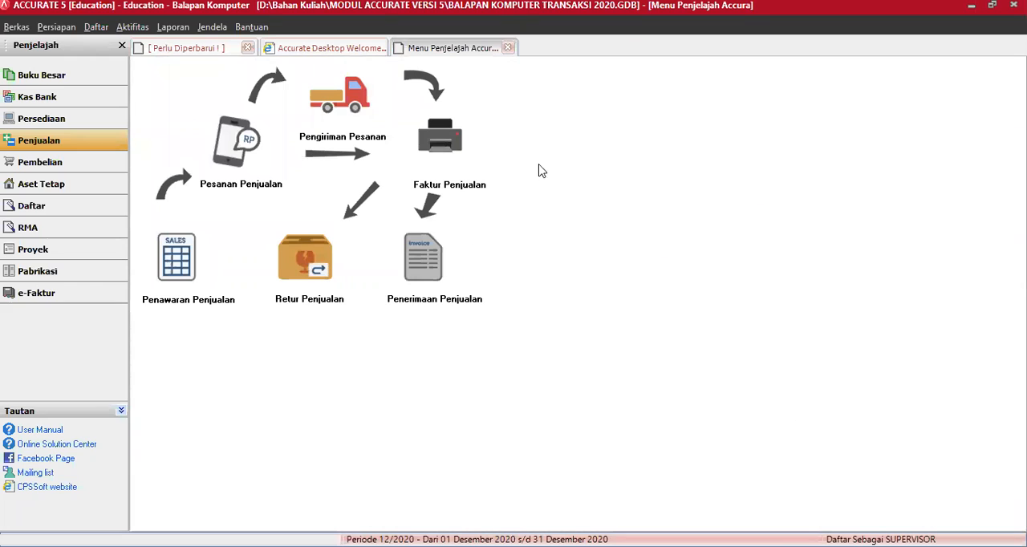
Step: Start a new sales receipt from Anggrek Komputer and set its bank to Kas Mandiri Rupiah (1201)
left_click(421, 261)
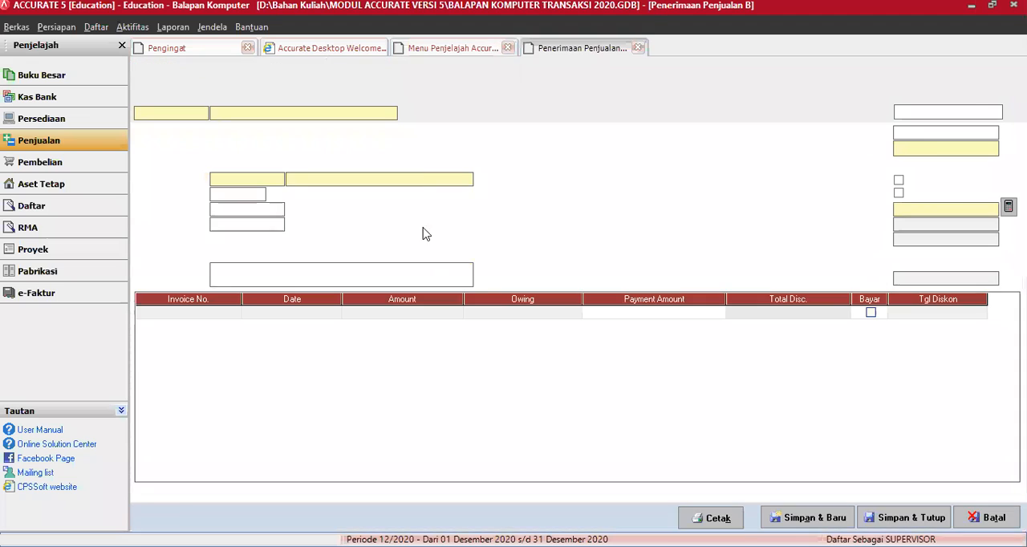
left_click(390, 114)
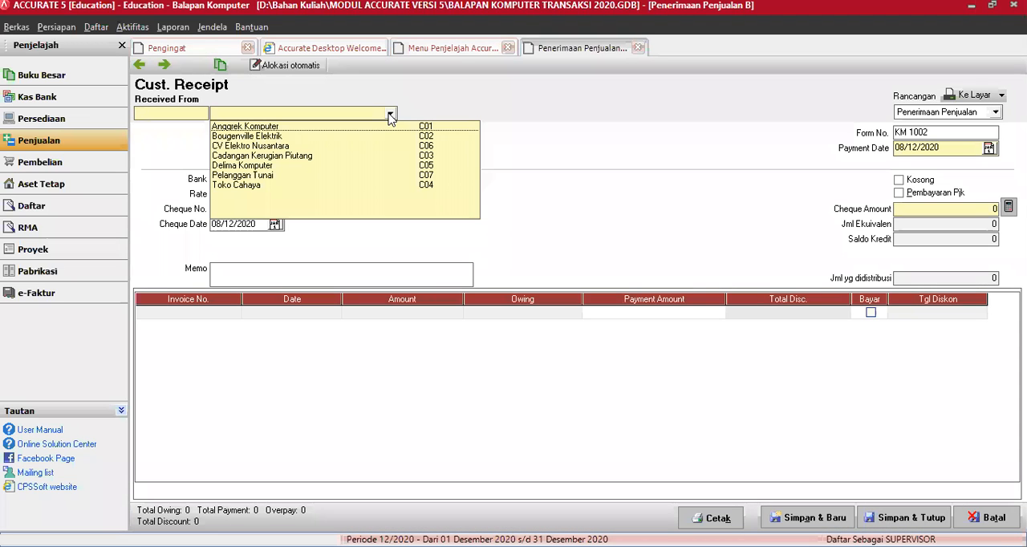
left_click(274, 128)
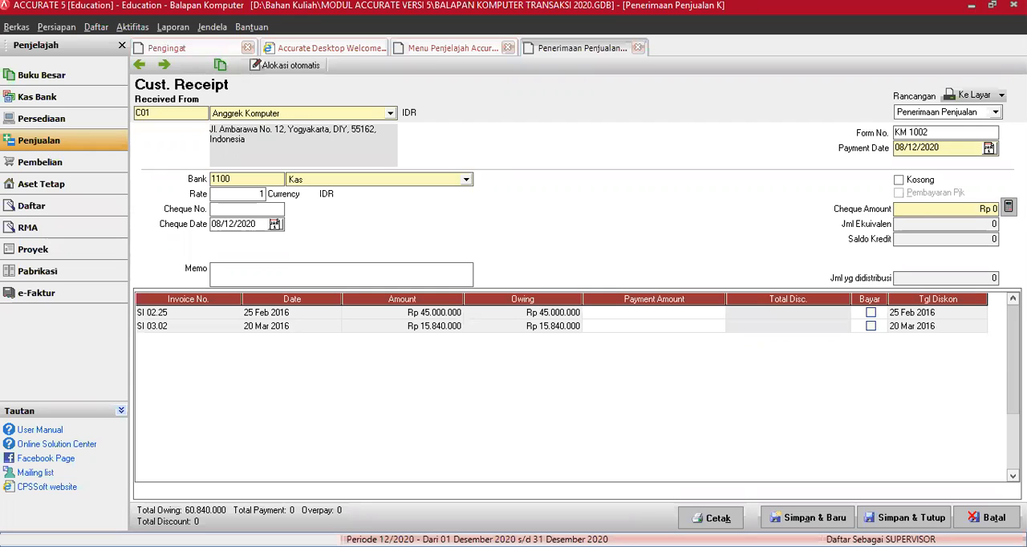
left_click(467, 179)
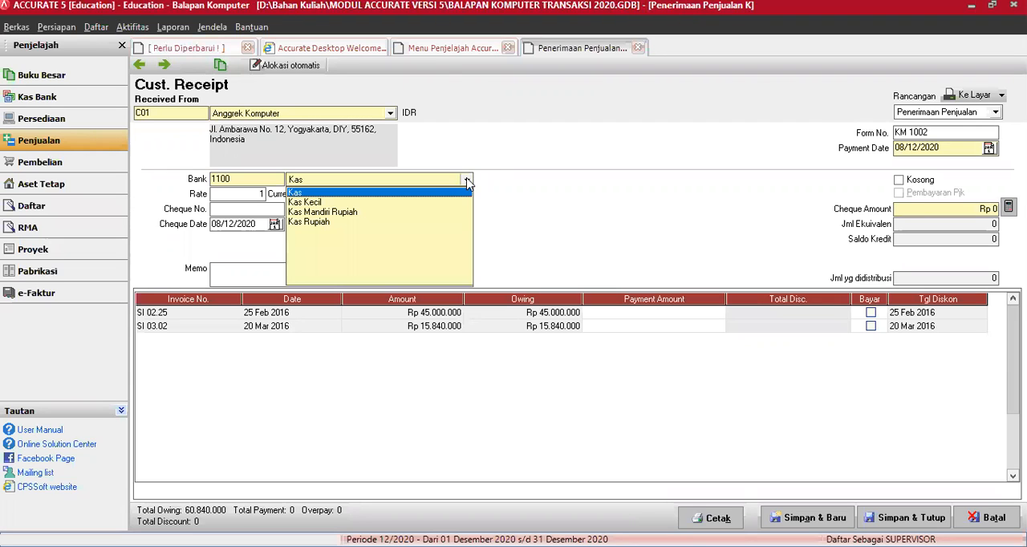
left_click(345, 212)
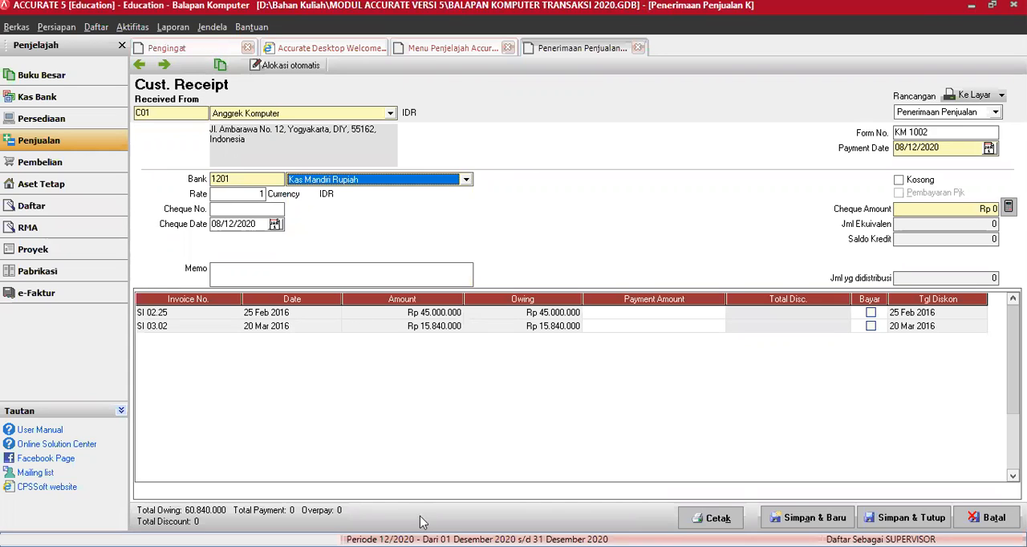
Step: Set the Anggrek Komputer receipt's cheque date to 26/03/2016
key("alt+Tab")
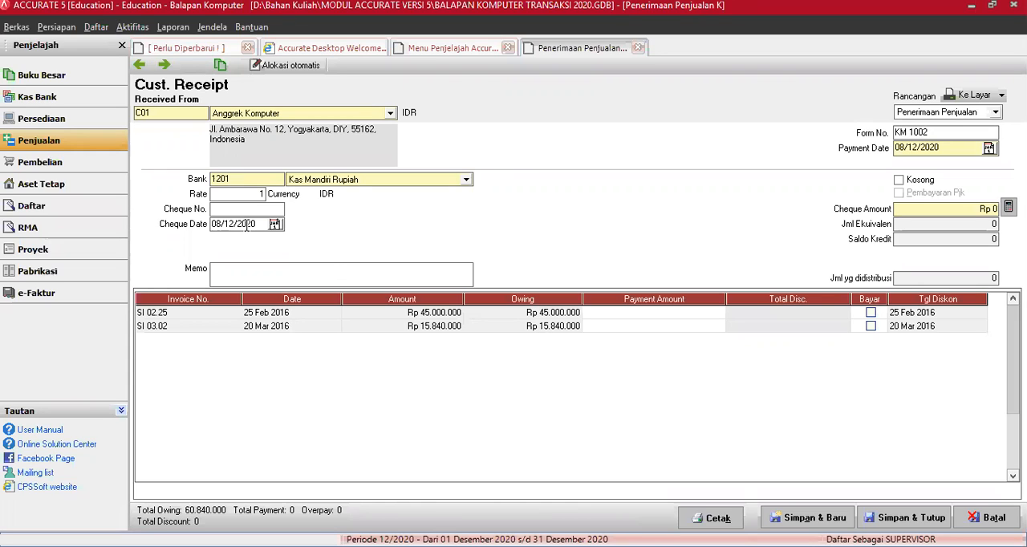
left_click_drag(258, 224, 203, 224)
type("26/03/16")
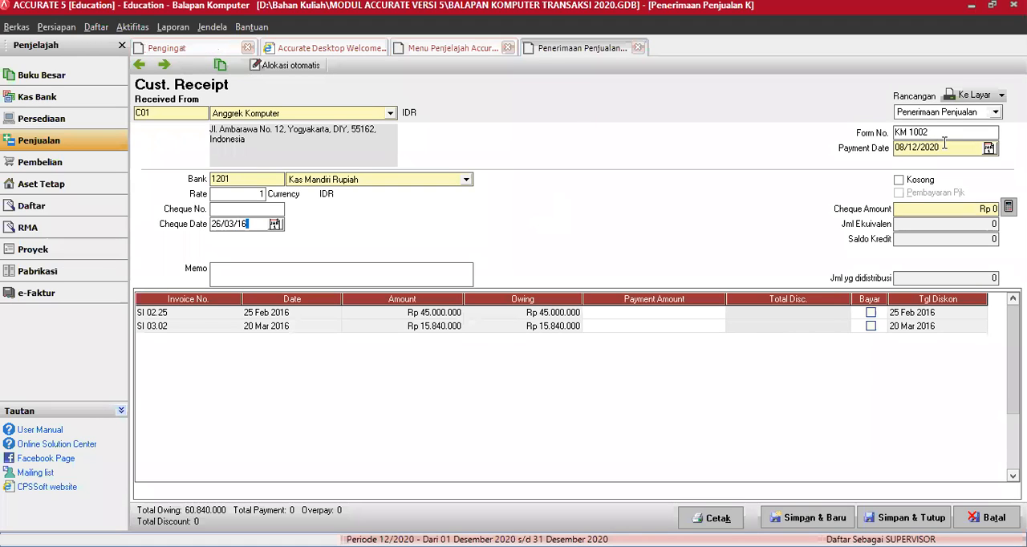
Step: Set the receipt's payment date to 25/03/2016 and its form number to KM 1004
left_click(948, 147)
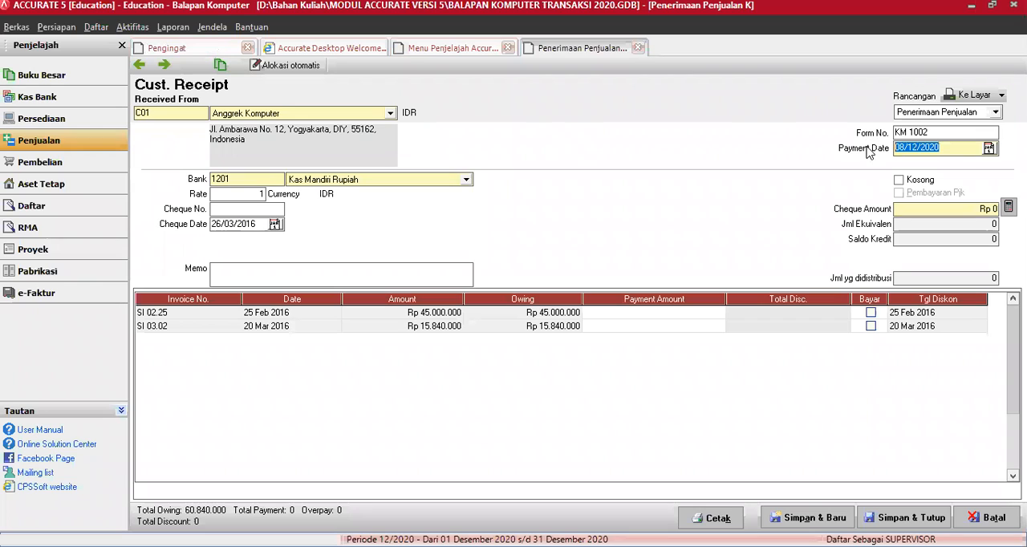
type("25/03/16")
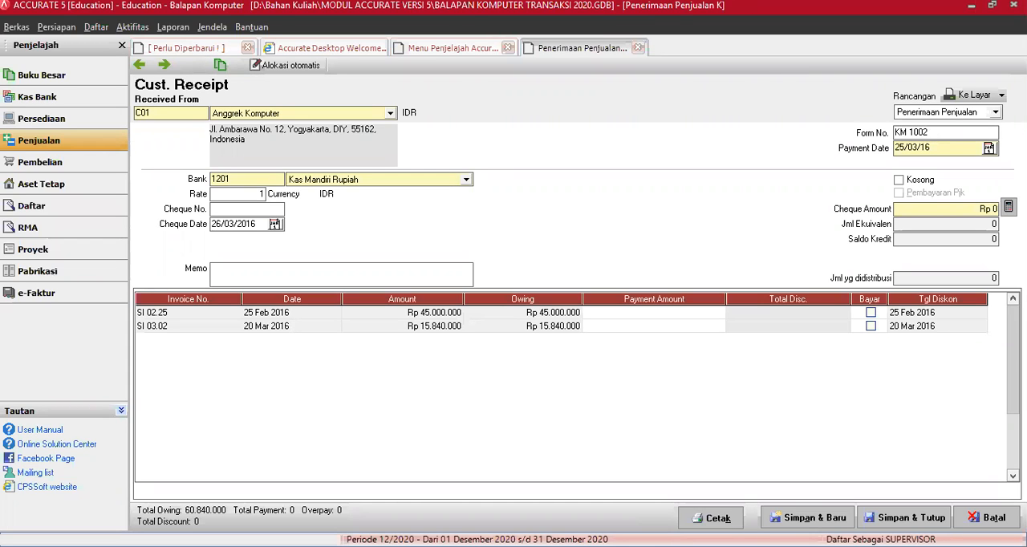
left_click(940, 134)
key("BackSpace")
type("4")
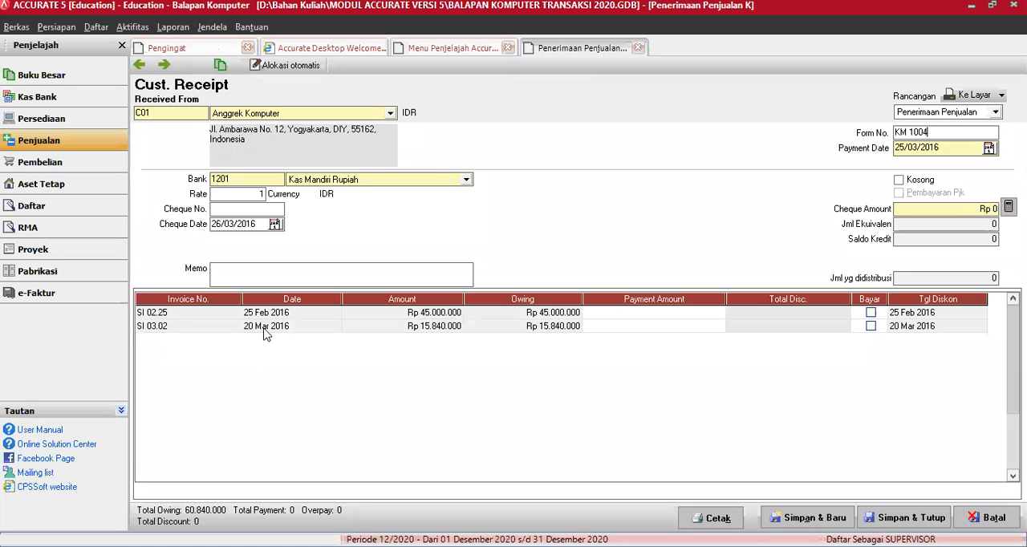
Step: Mark invoice SI 03.02 for full payment of Rp 15.840.000, then save and close the receipt
right_click(765, 325)
left_click(720, 353)
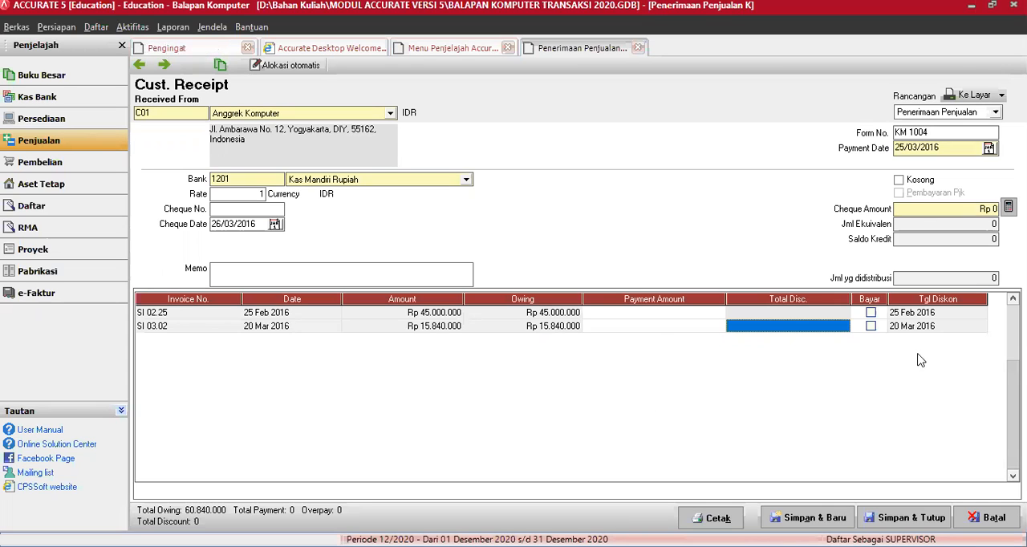
left_click(870, 326)
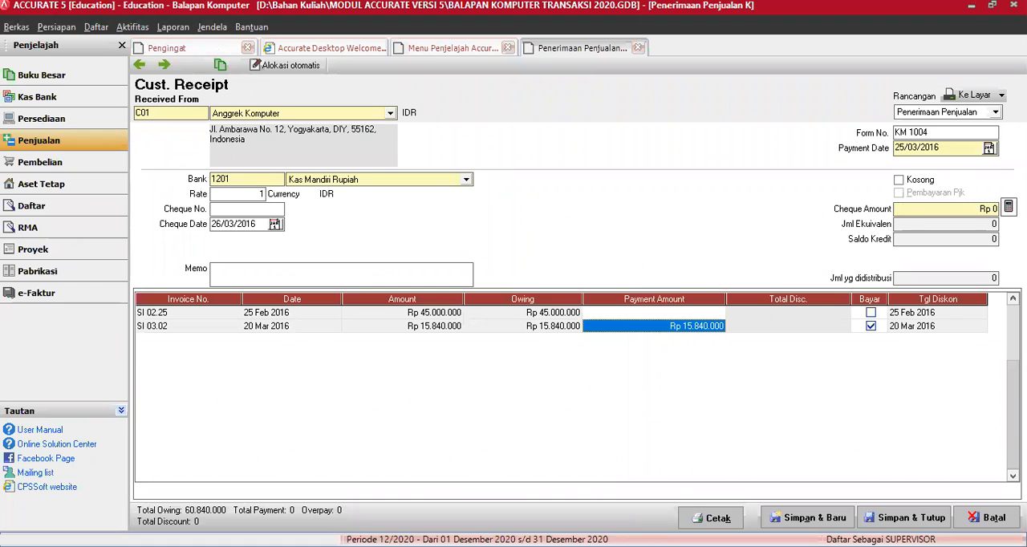
key("Return")
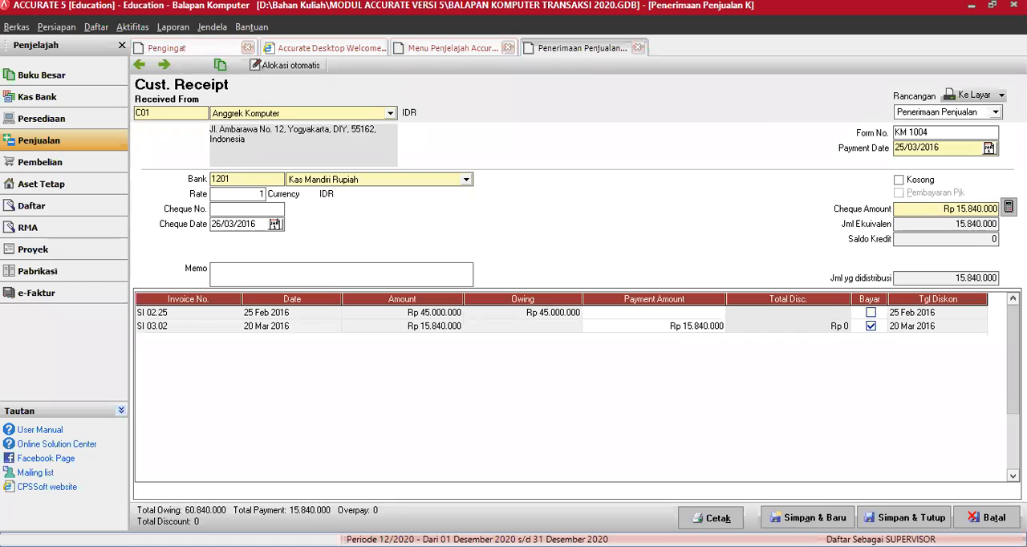
left_click(891, 518)
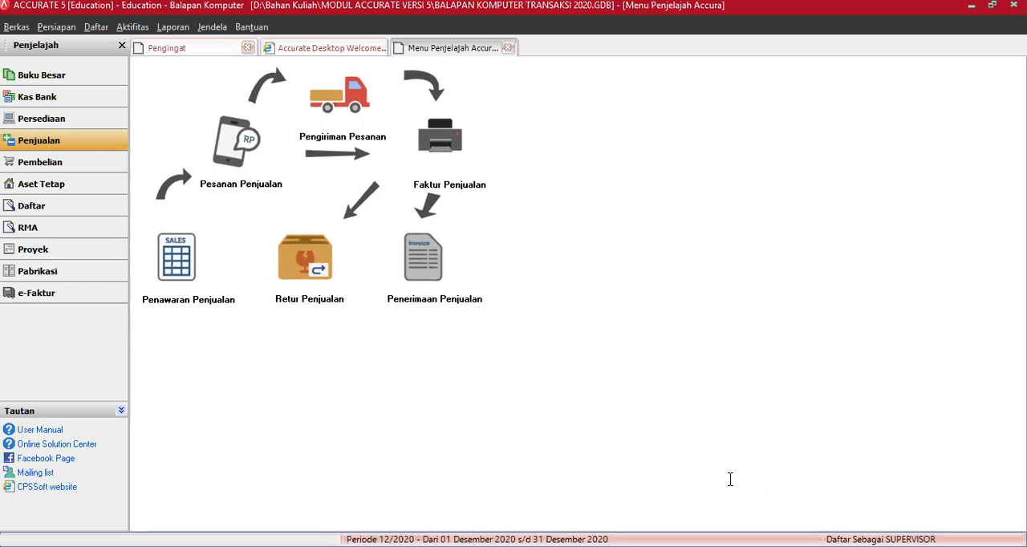
Step: Start a new sales receipt from Delima Komputer and set its bank to Kas Mandiri Rupiah (1201)
left_click(431, 273)
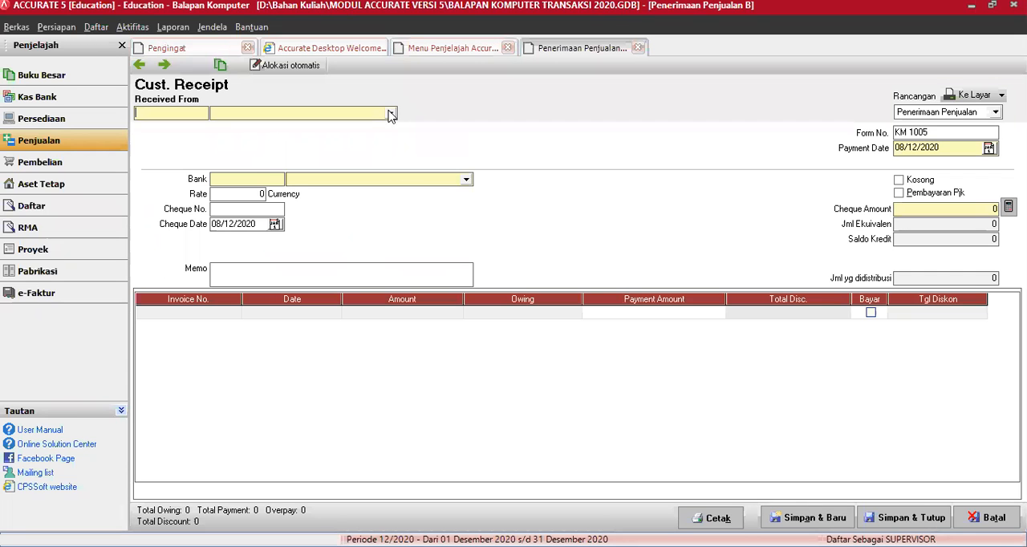
left_click(368, 118)
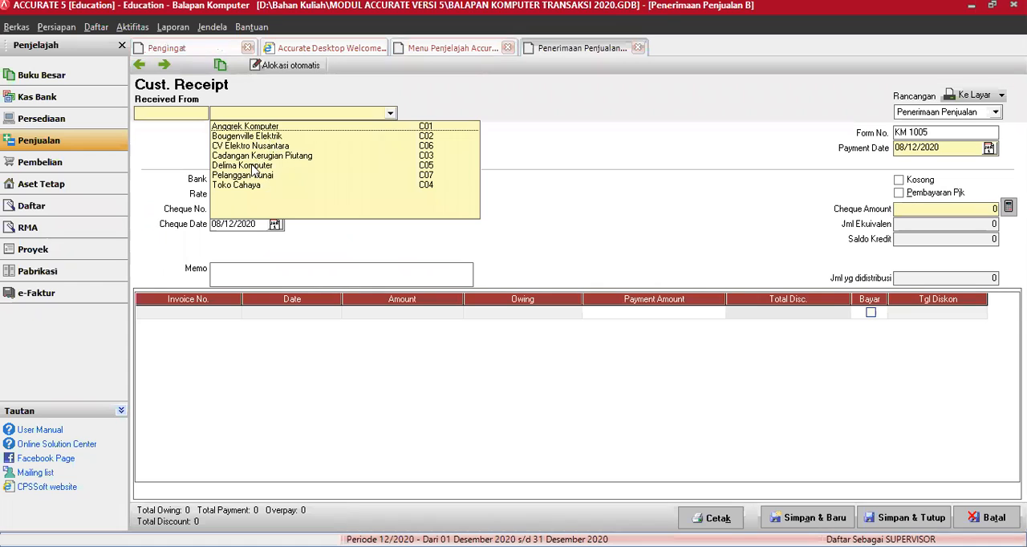
left_click(252, 166)
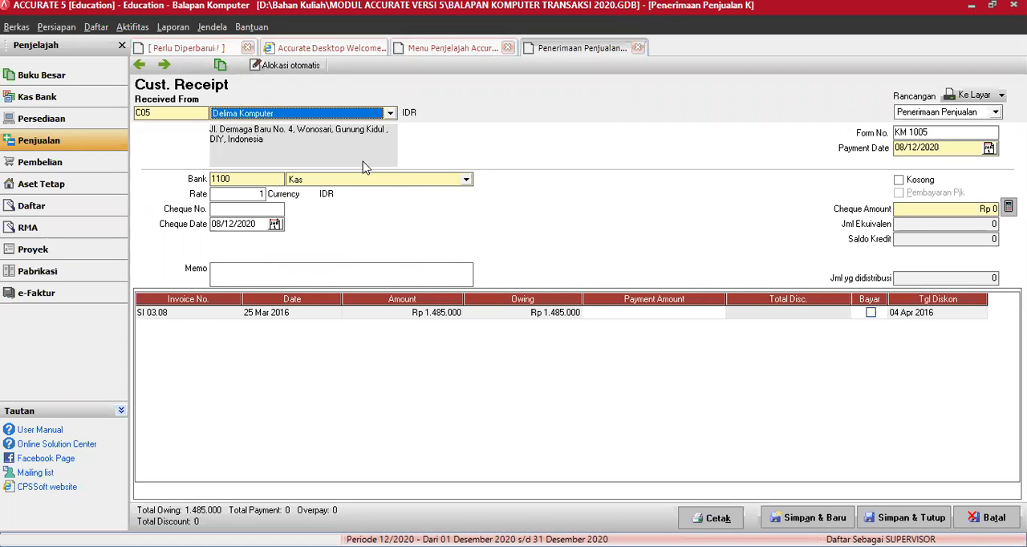
left_click(466, 180)
key("Down")
key("Down")
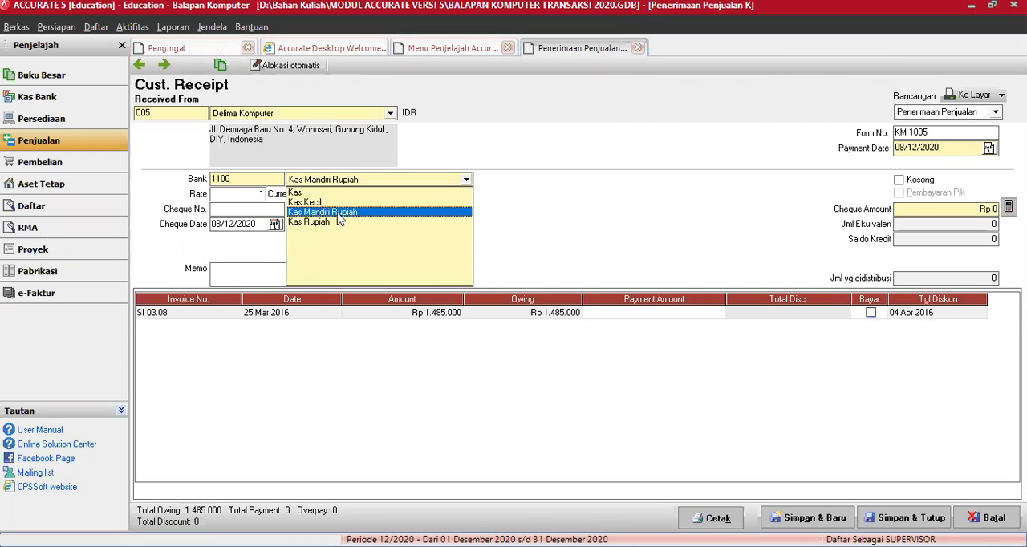
key("Return")
key("Tab")
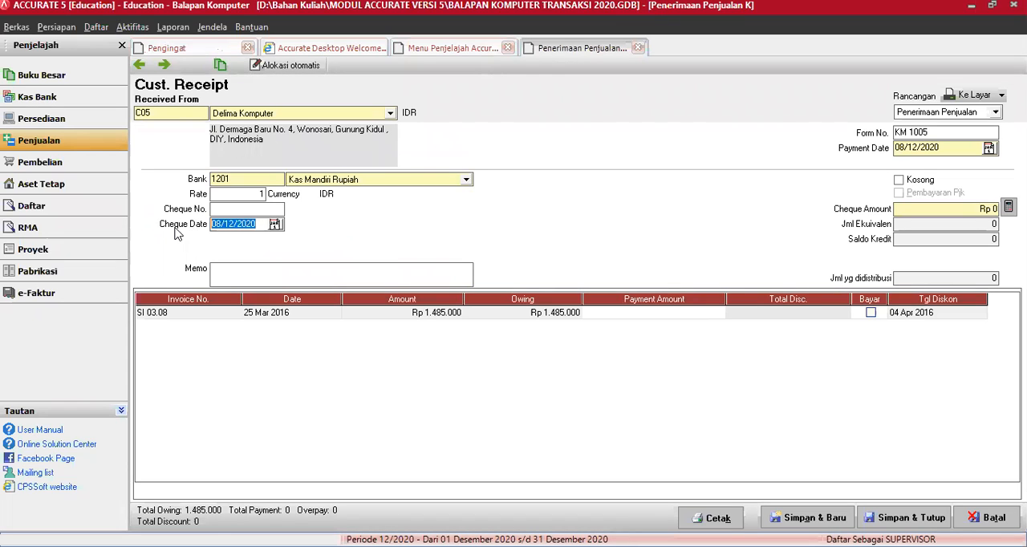
Step: Set both the cheque date and the payment date of the Delima Komputer receipt to 25/03/2016
type("25/03/16")
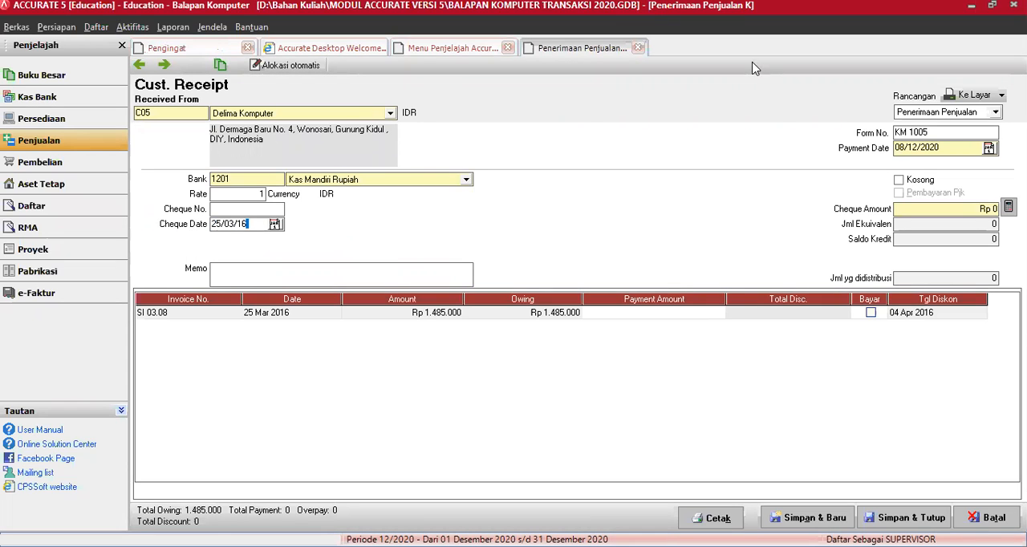
left_click(943, 134)
key("Tab")
type("250316")
key("Tab")
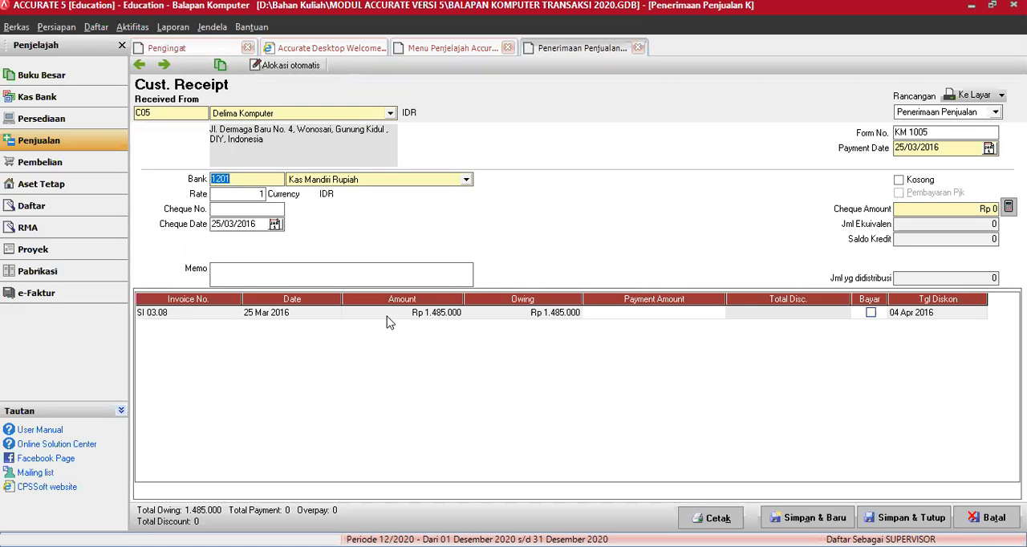
Step: Mark invoice SI 03.08 for full payment and check its discount information without applying a discount
left_click(871, 313)
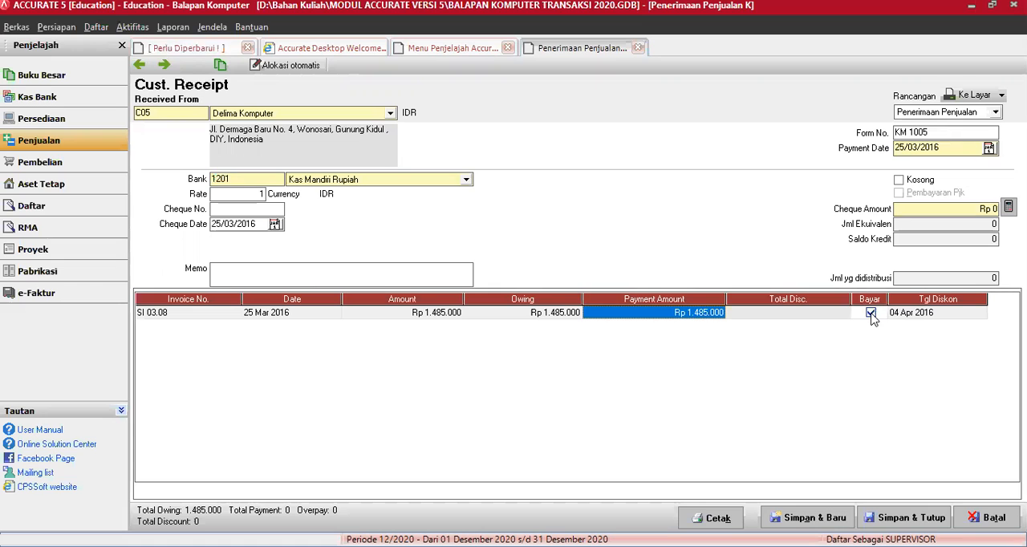
right_click(821, 313)
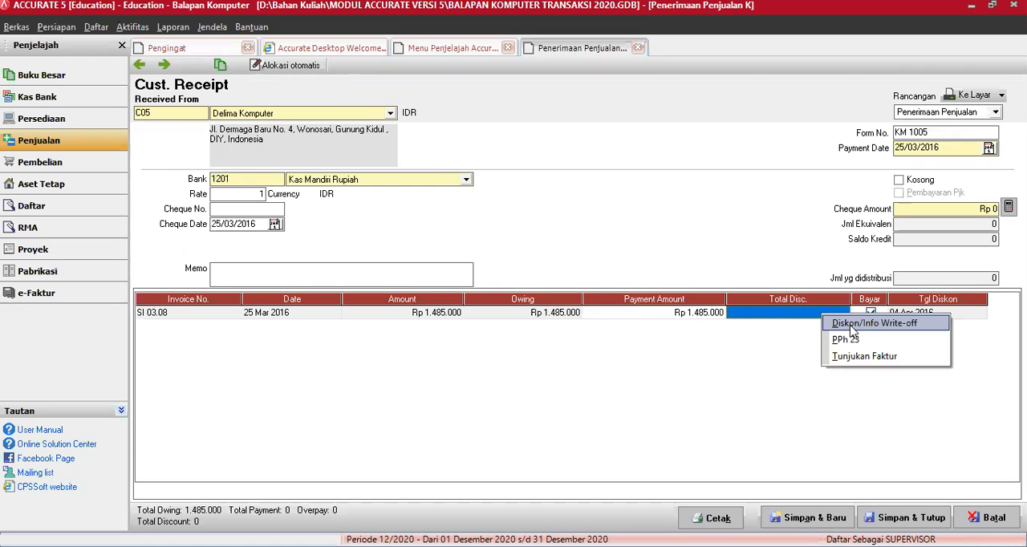
left_click(851, 325)
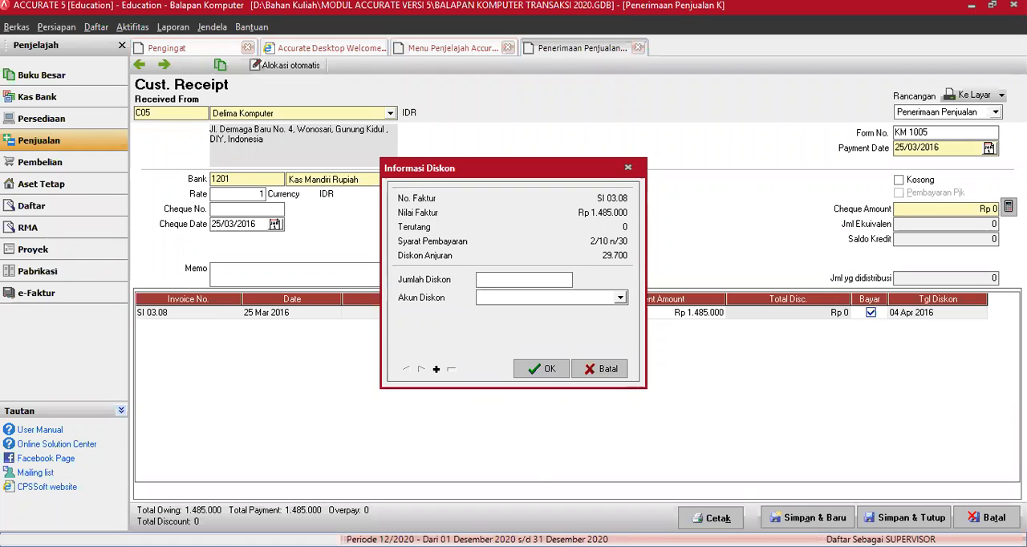
left_click(610, 374)
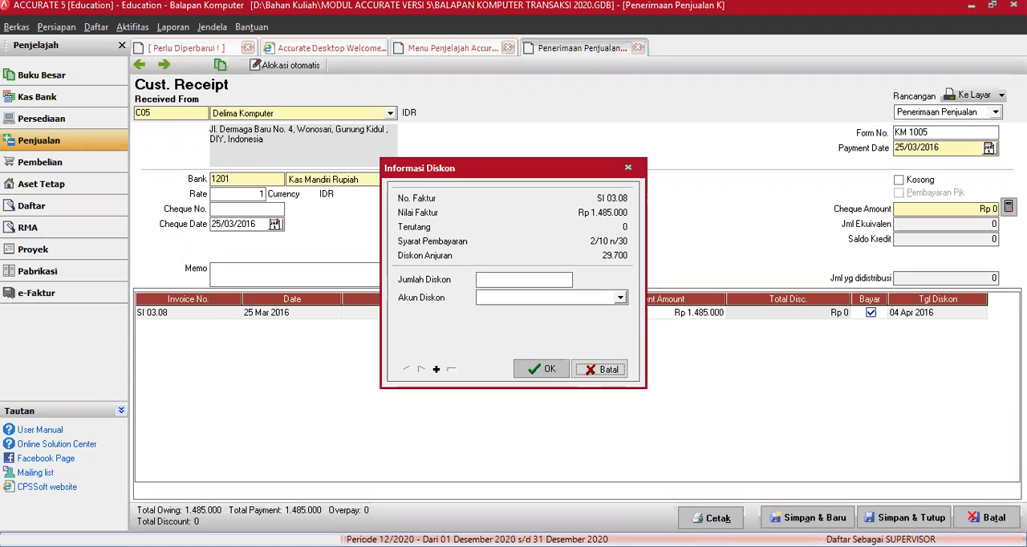
Step: Discard the Delima Komputer receipt without saving it
key("alt+Tab")
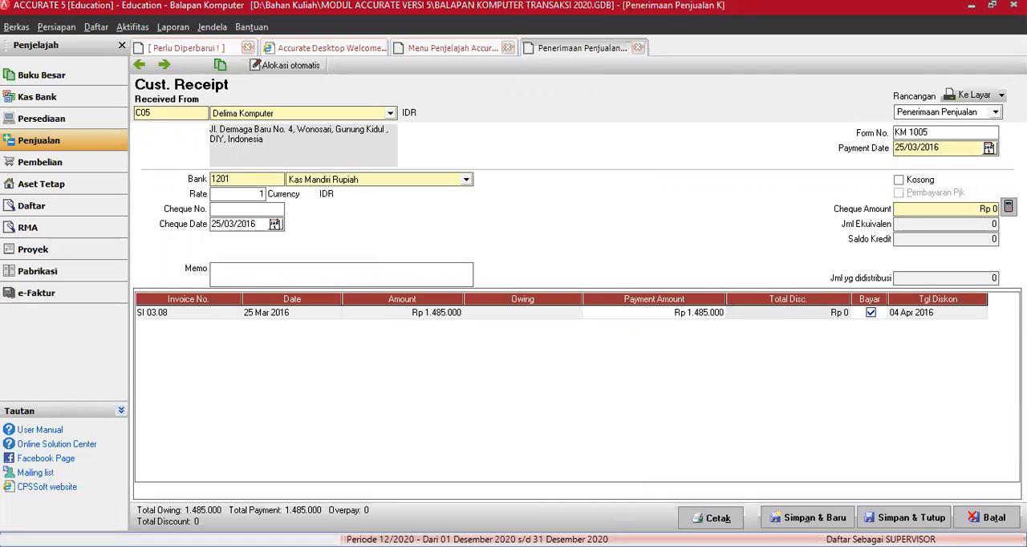
left_click(312, 232)
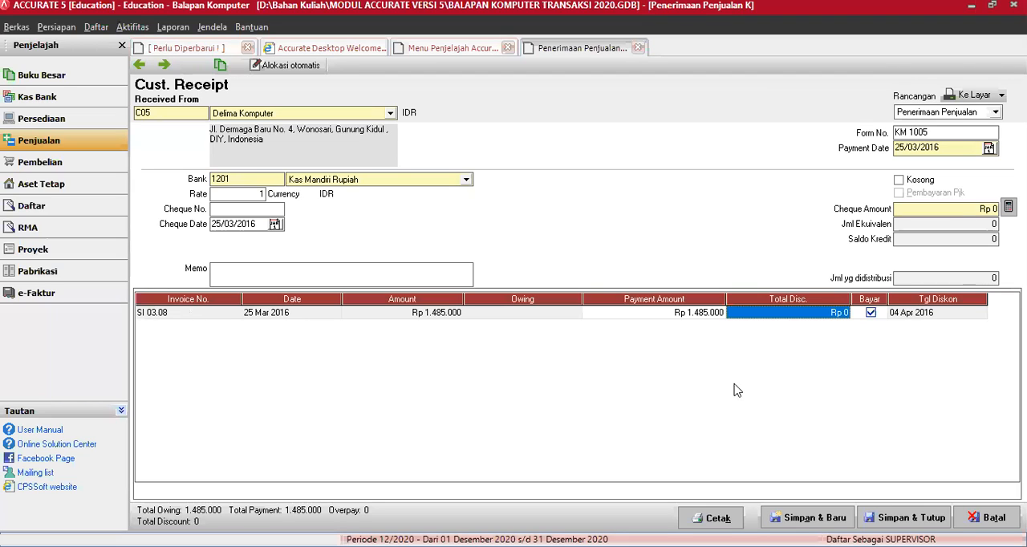
left_click(992, 518)
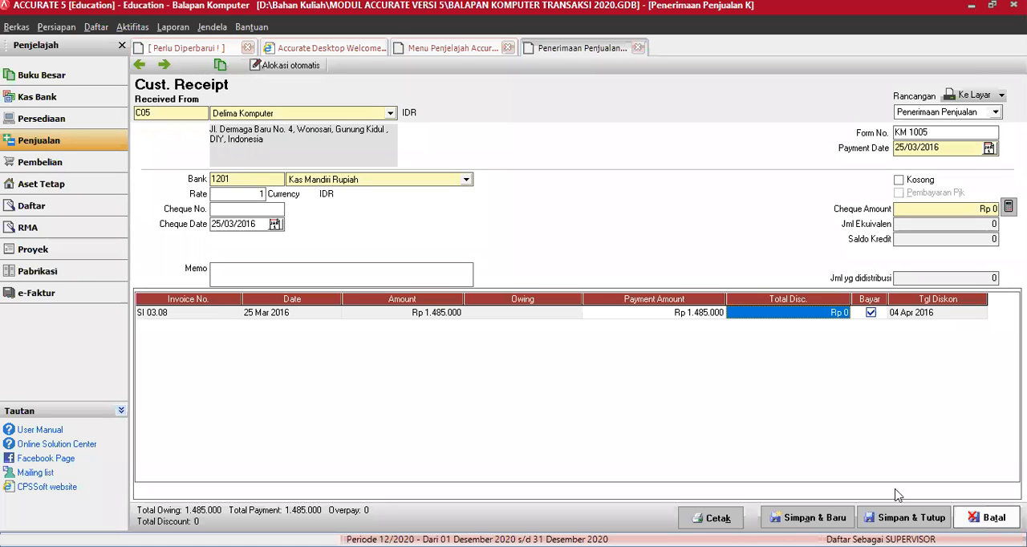
left_click(514, 319)
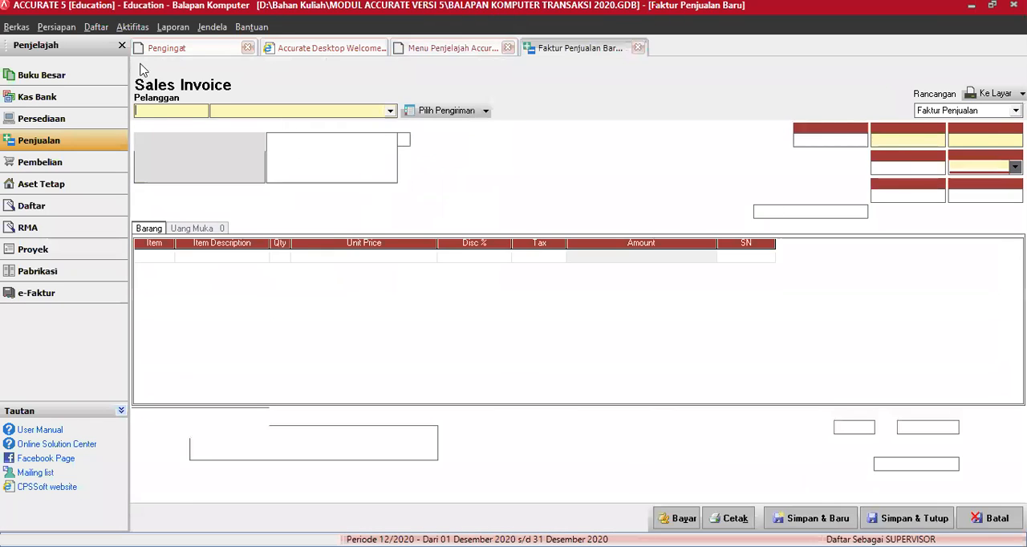
Step: Browse back through the recorded sales invoices to Toko Cahaya's SI 03.03, then close the invoice form
left_click(138, 68)
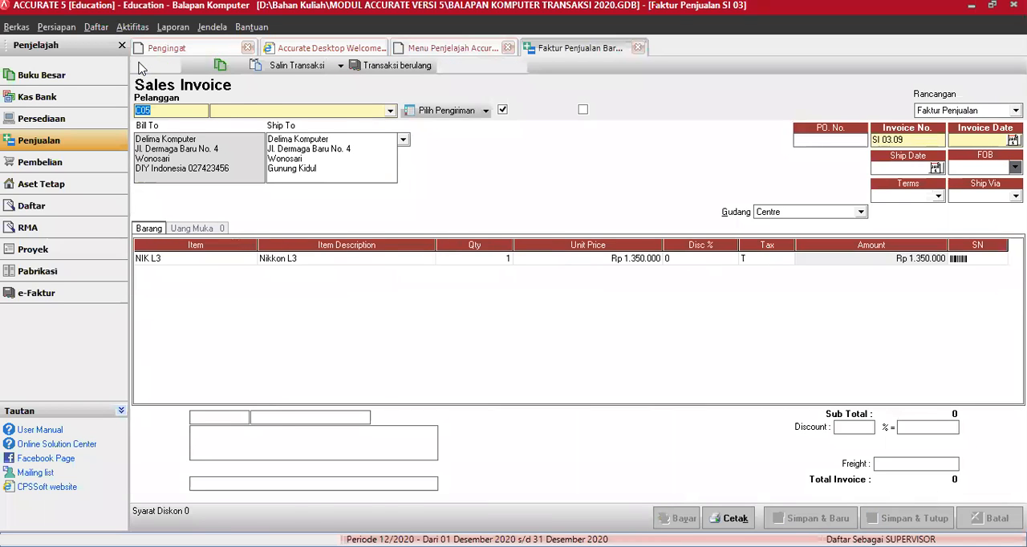
left_click(139, 68)
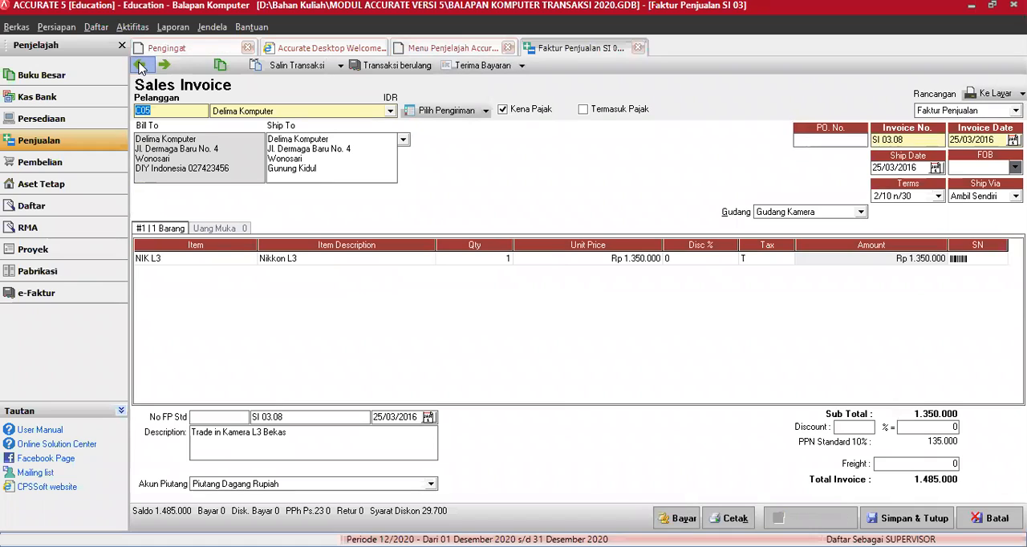
left_click(139, 67)
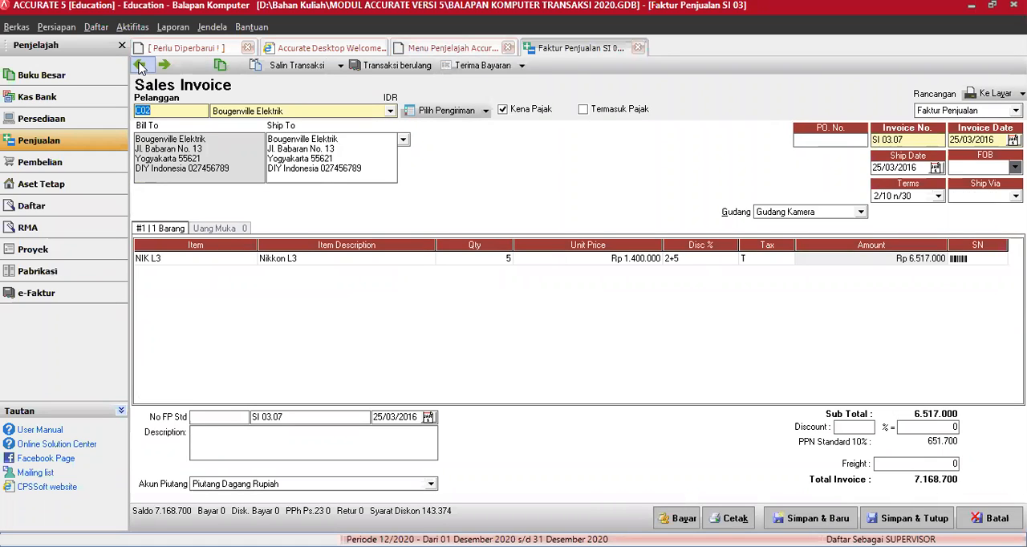
left_click(139, 67)
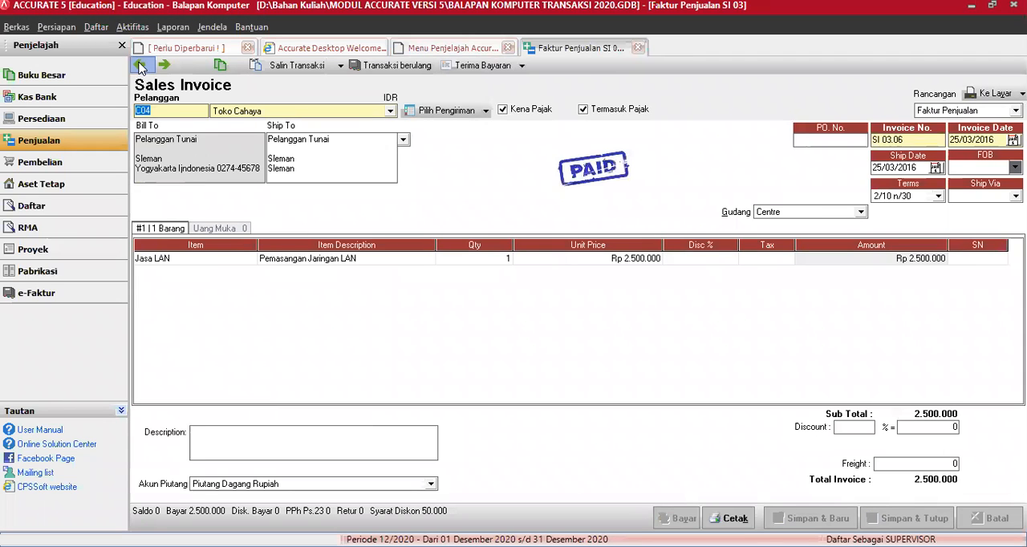
left_click(141, 66)
left_click(141, 66)
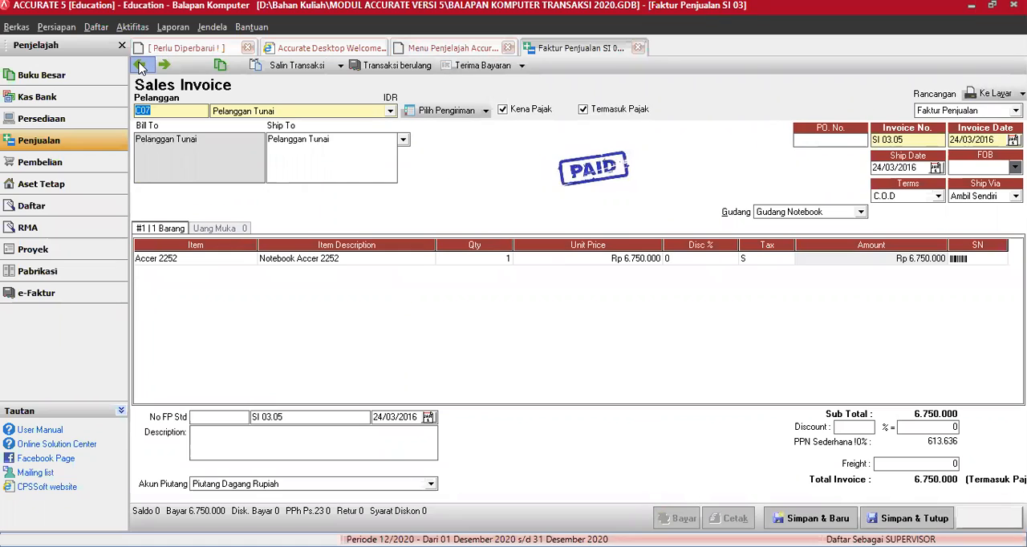
left_click(140, 66)
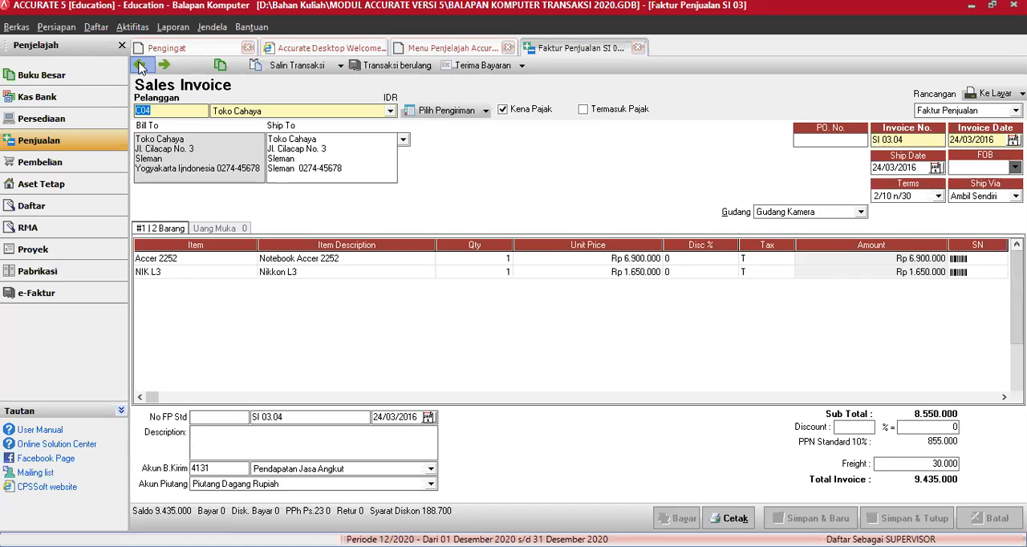
left_click(140, 66)
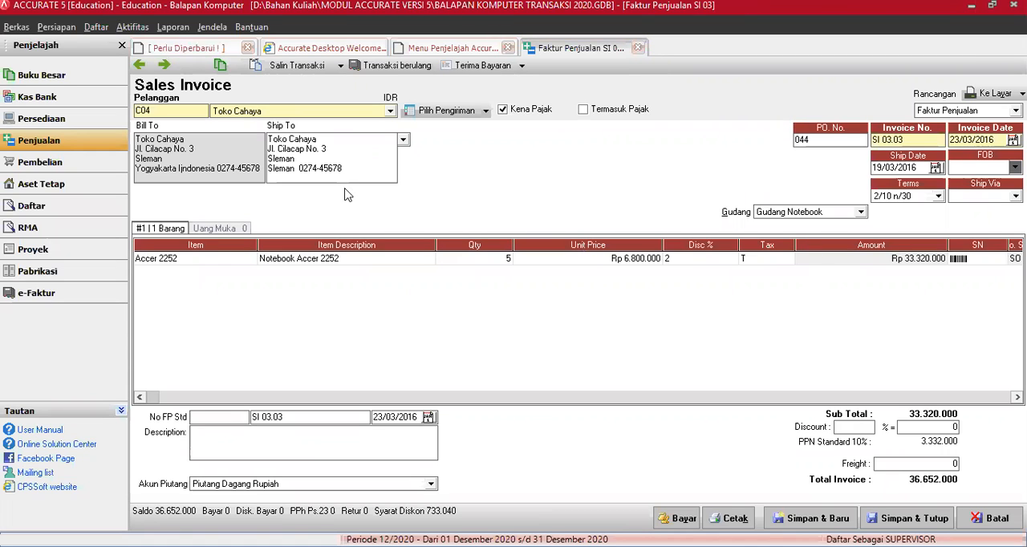
left_click(998, 520)
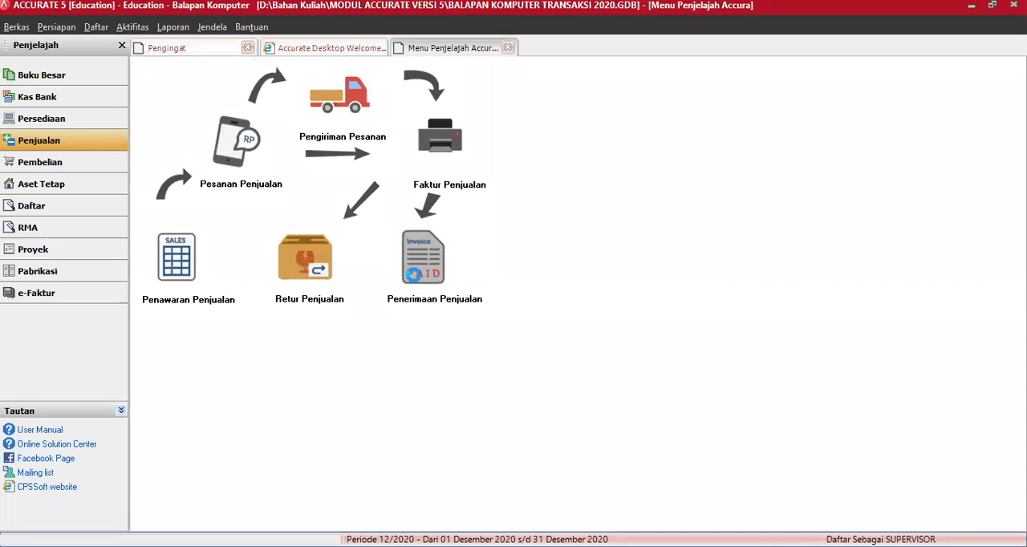
Step: Start a new customer receipt from Delima Komputer, paid into the Kas Mandiri Rupiah account
left_click(412, 269)
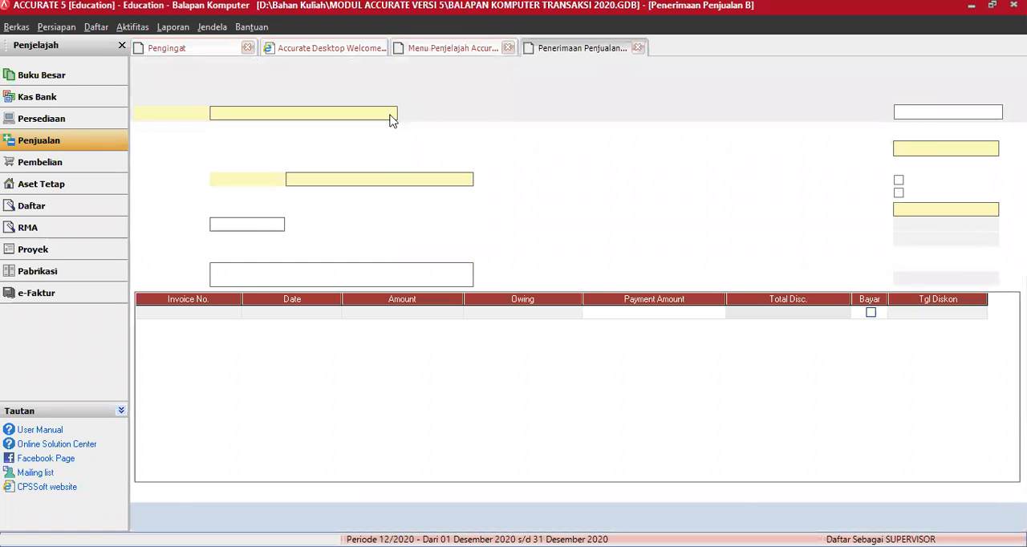
left_click(391, 114)
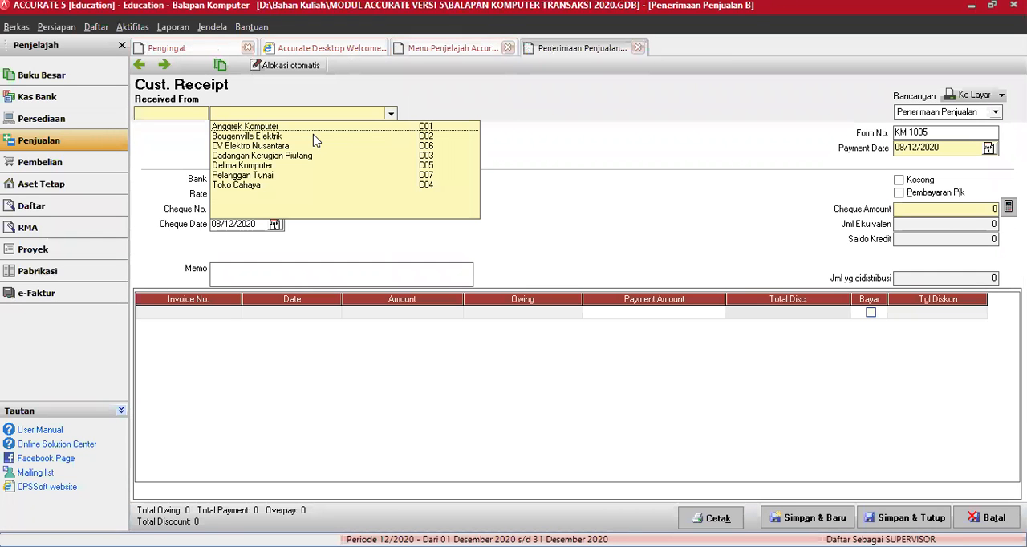
left_click(264, 166)
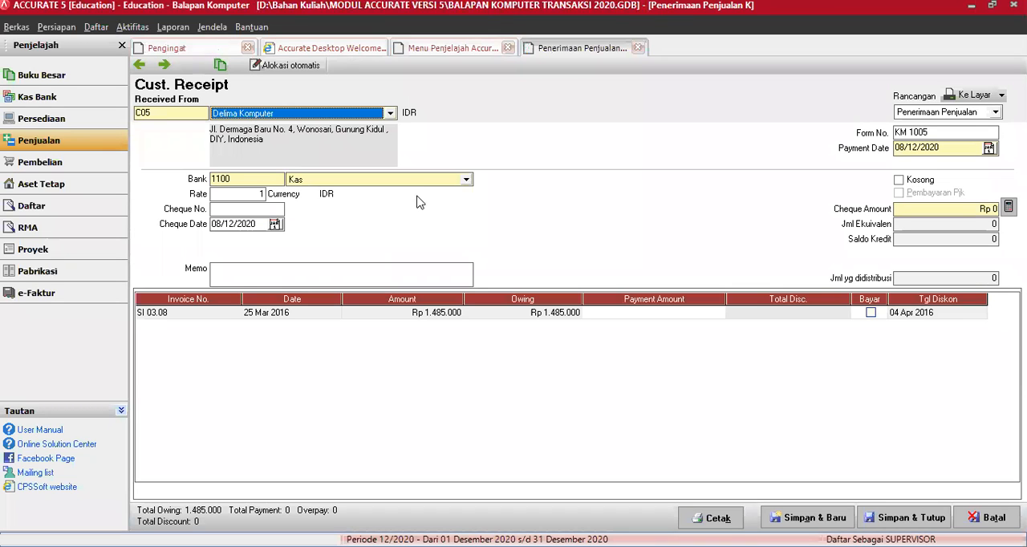
left_click(466, 180)
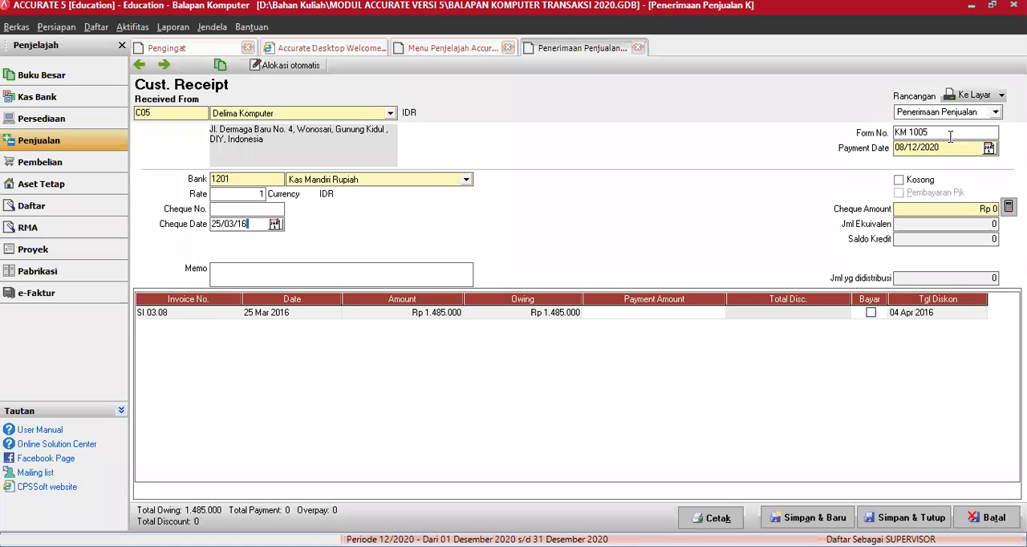
Step: Set the cheque date and payment date of the receipt to 25/03/2016
left_click_drag(947, 148, 842, 151)
type("25/0")
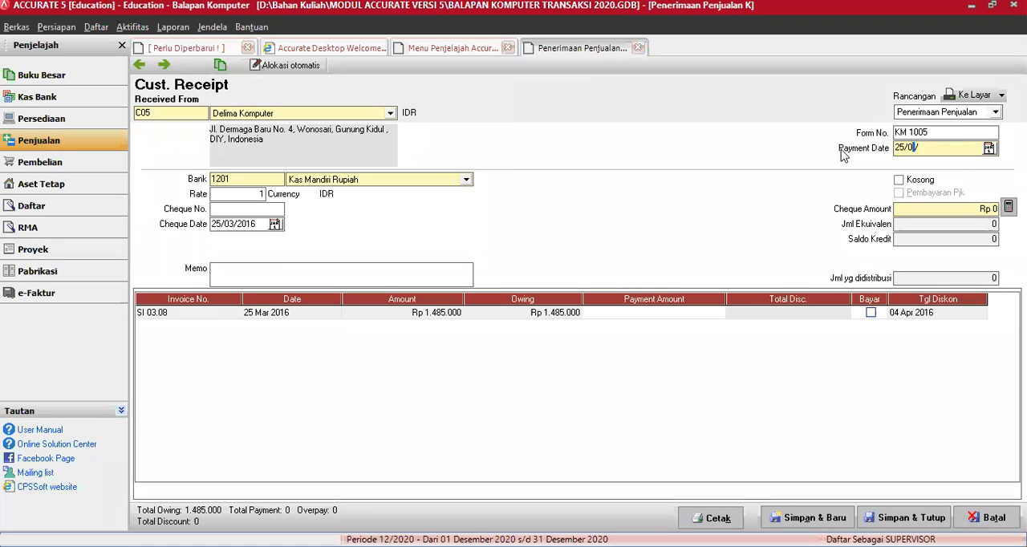
type("3/16")
Step: Mark invoice SI 03.08 for payment and enter a discount amount of 185000 in its discount information
left_click(872, 313)
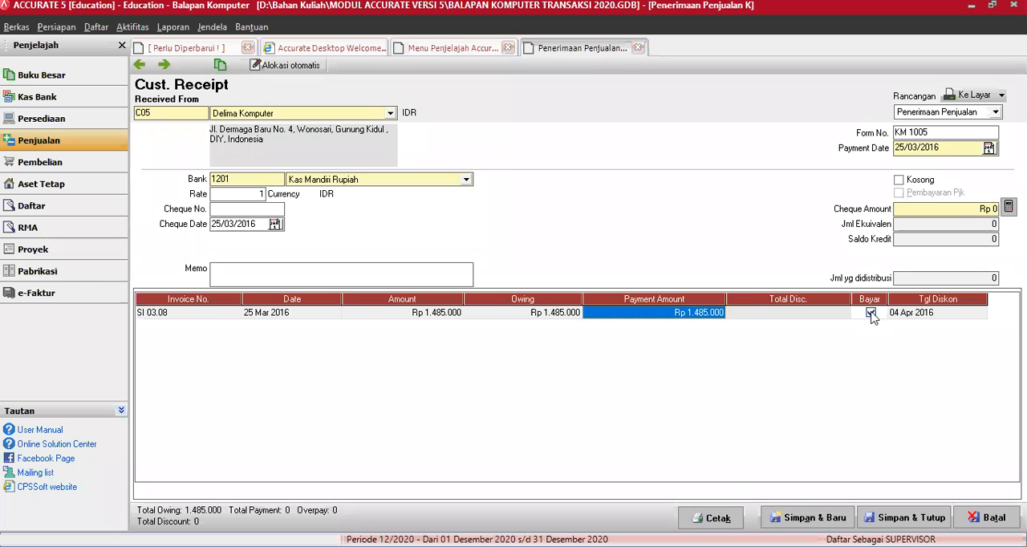
left_click(807, 315)
right_click(807, 316)
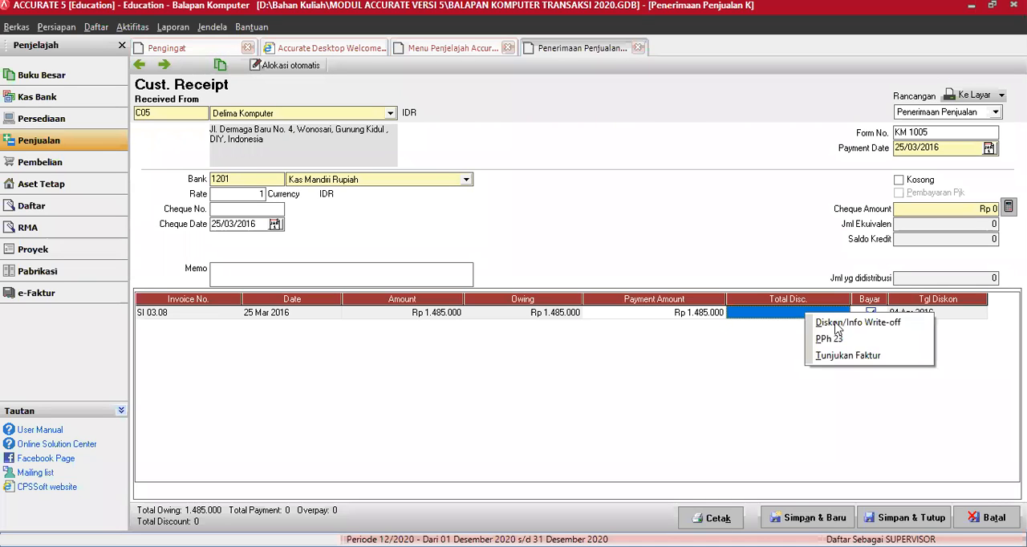
left_click(837, 323)
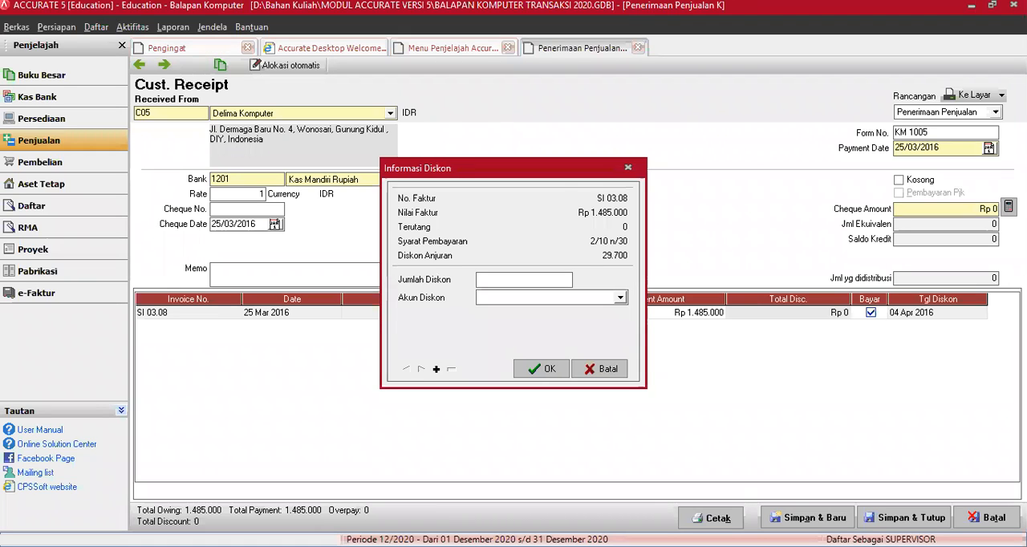
type("185000")
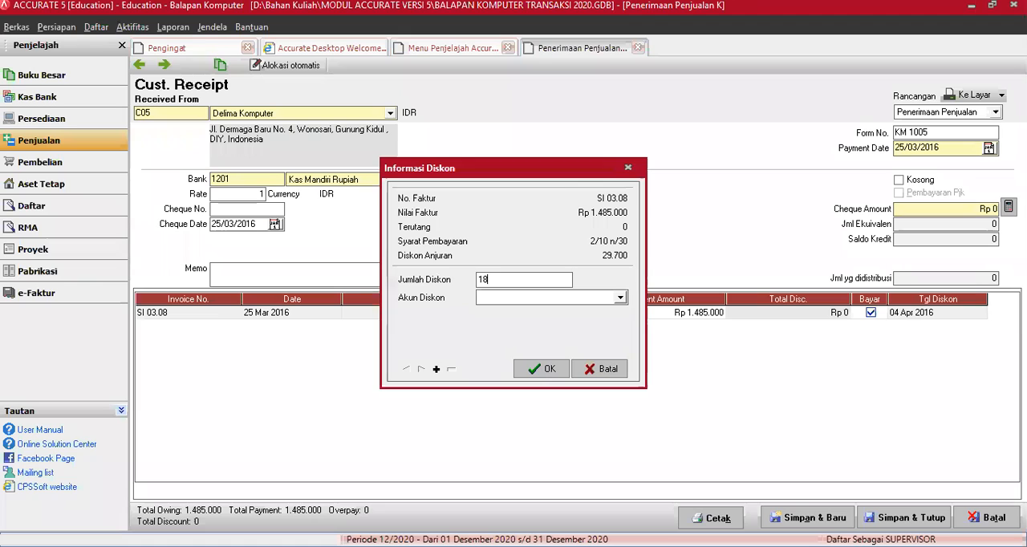
Step: Look through the list of discount accounts available for the discount on invoice SI 03.08
left_click(621, 297)
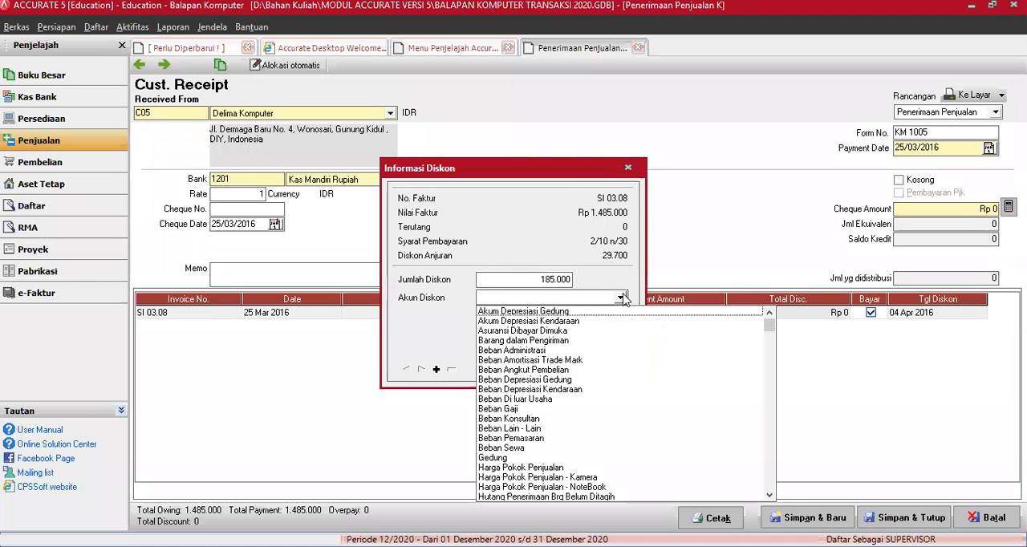
left_click(770, 498)
left_click(769, 497)
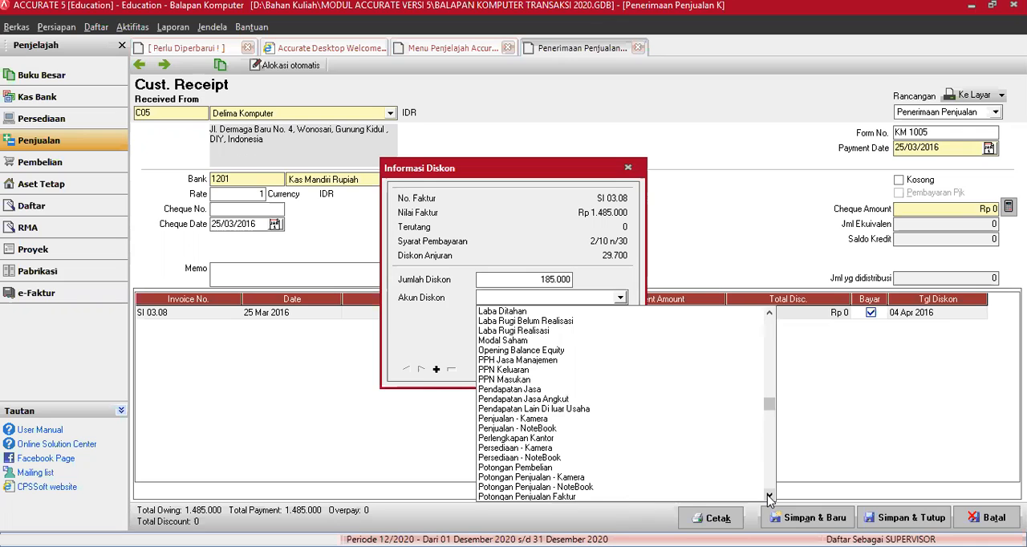
double_click(769, 496)
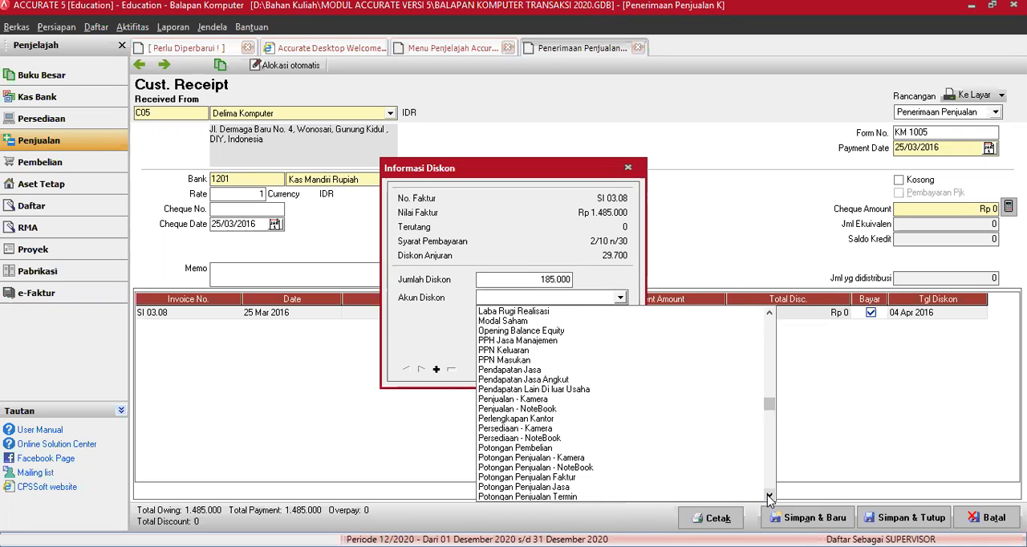
left_click(768, 499)
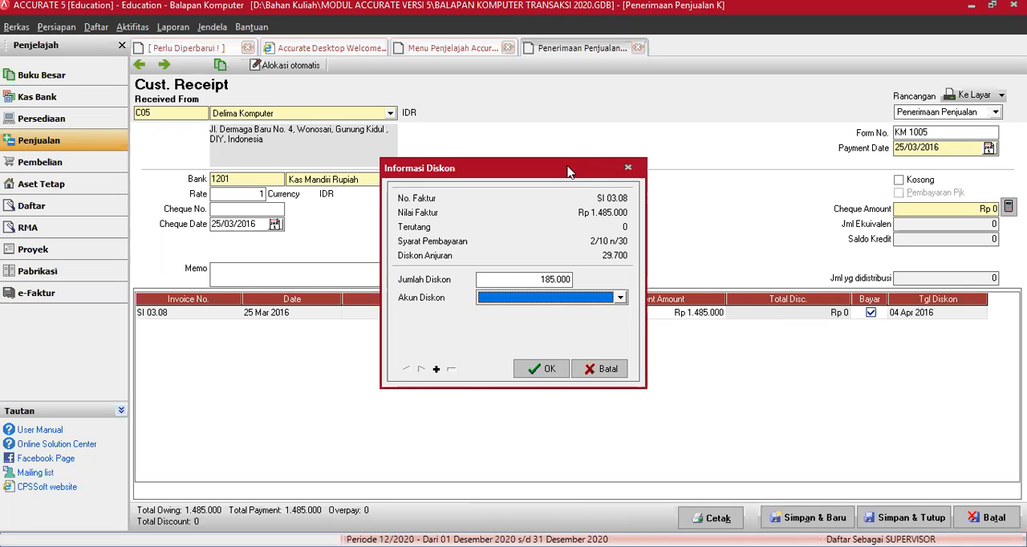
left_click_drag(605, 276, 591, 257)
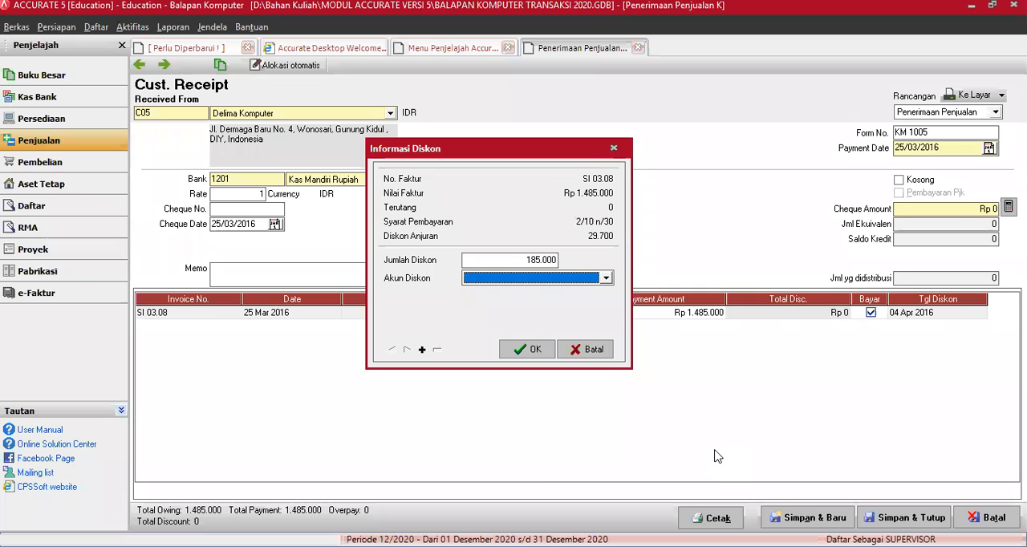
left_click(761, 477)
left_click(755, 477)
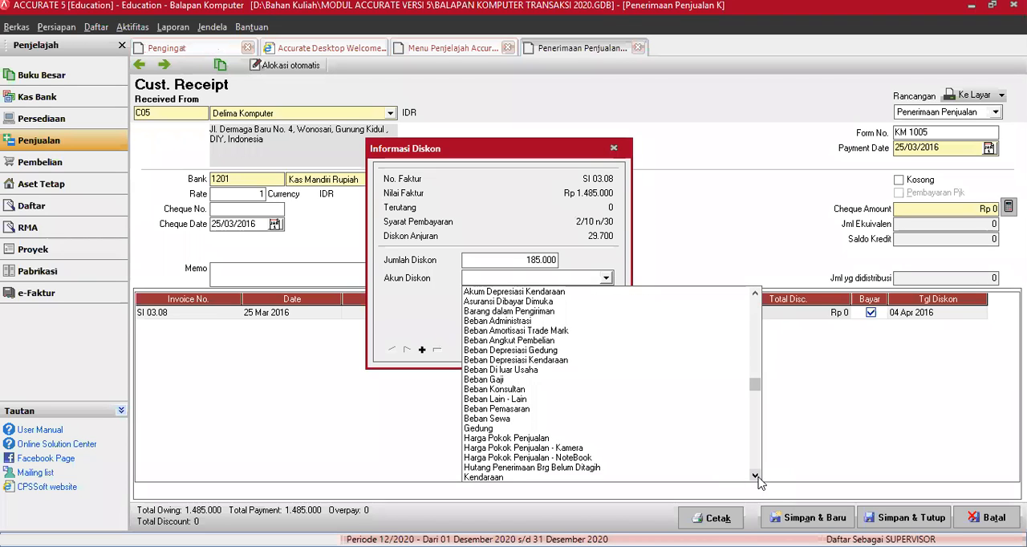
left_click(755, 477)
left_click(756, 476)
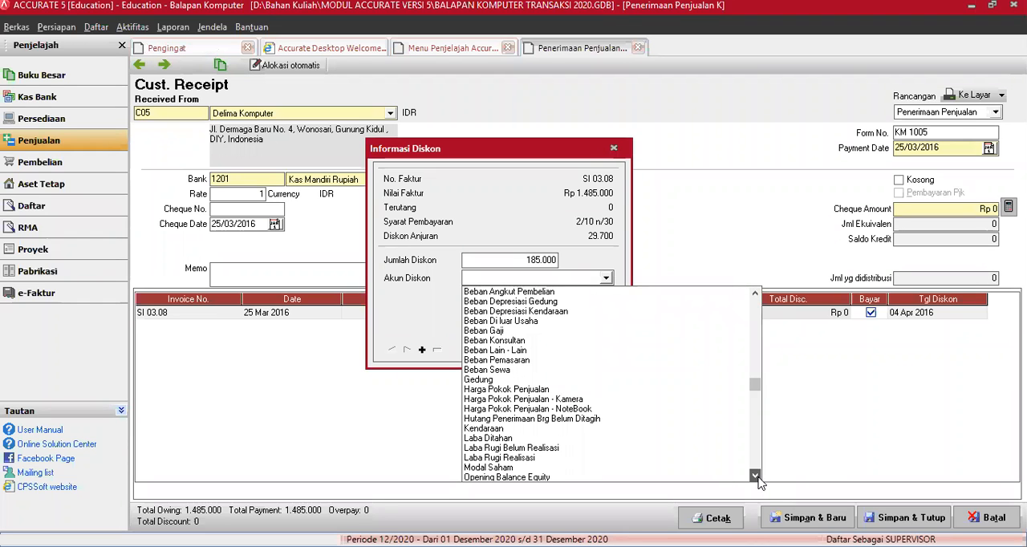
left_click(755, 477)
left_click(755, 477)
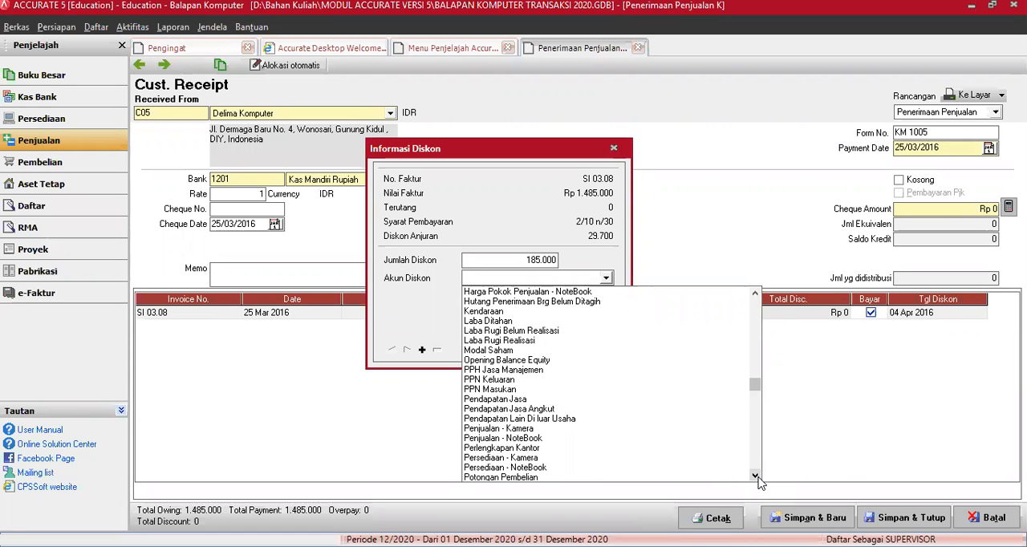
left_click(755, 476)
left_click(756, 476)
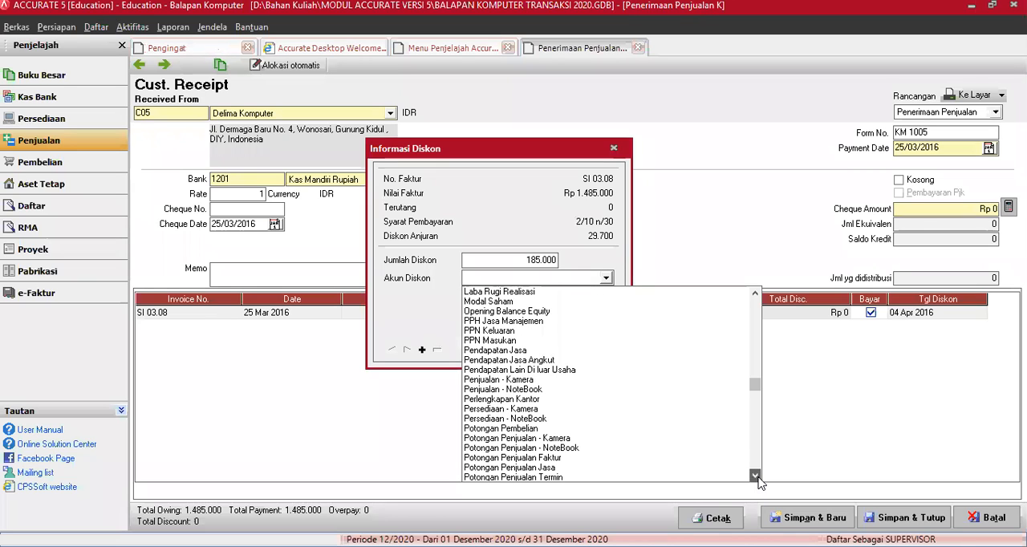
left_click(755, 476)
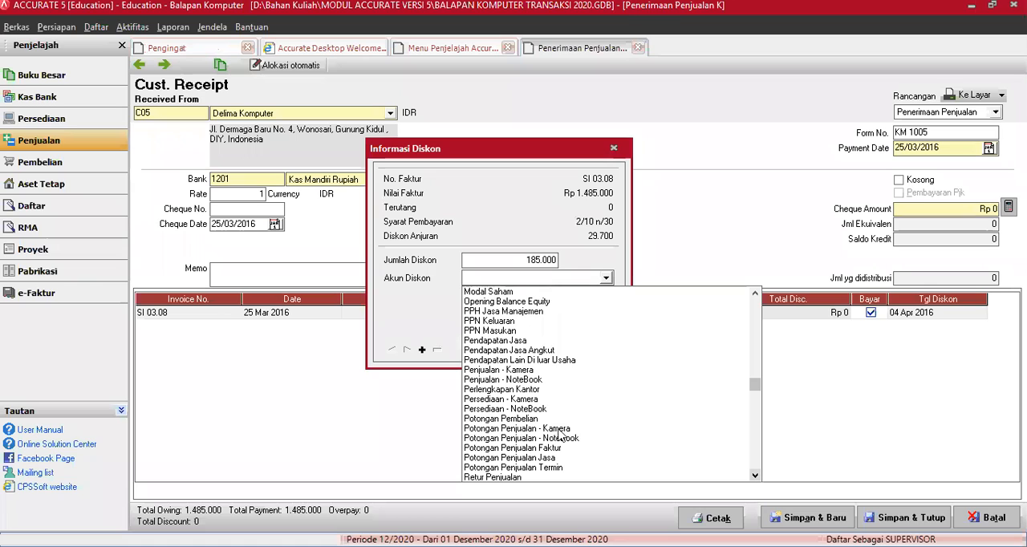
scroll(560, 453, "down", 1)
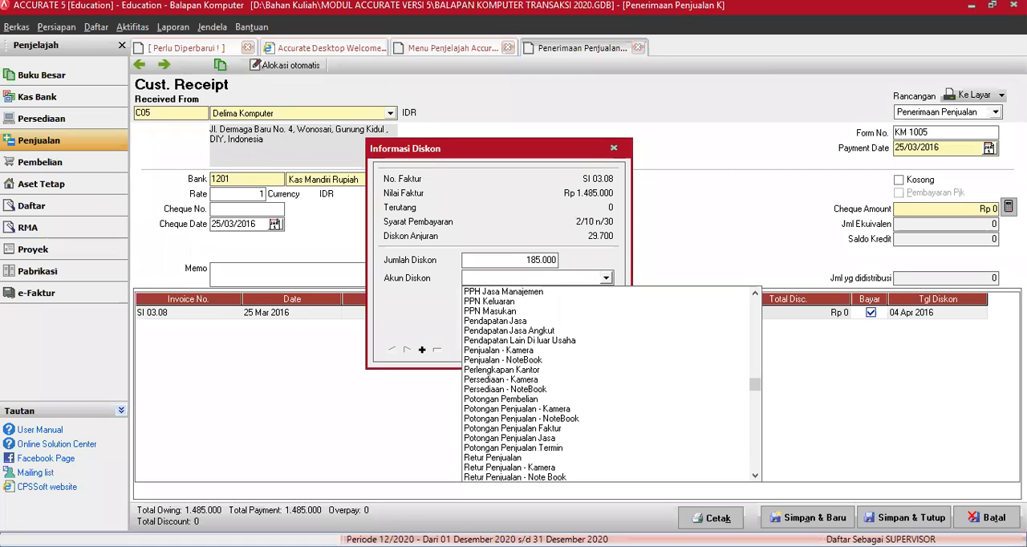
key("Escape")
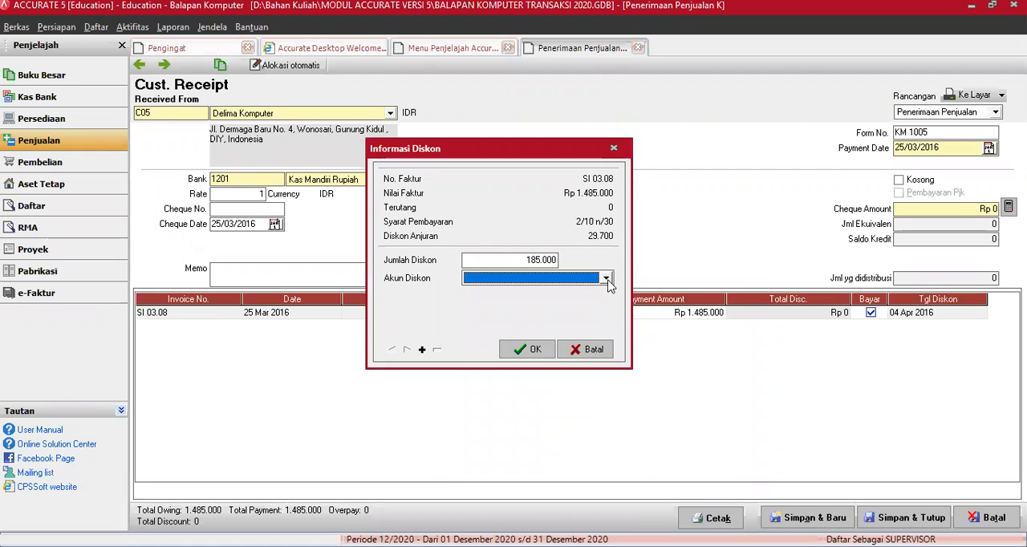
Step: Assign the invoice discount to the Potongan Penjualan Termin account and confirm the discount information
left_click(755, 479)
left_click(755, 479)
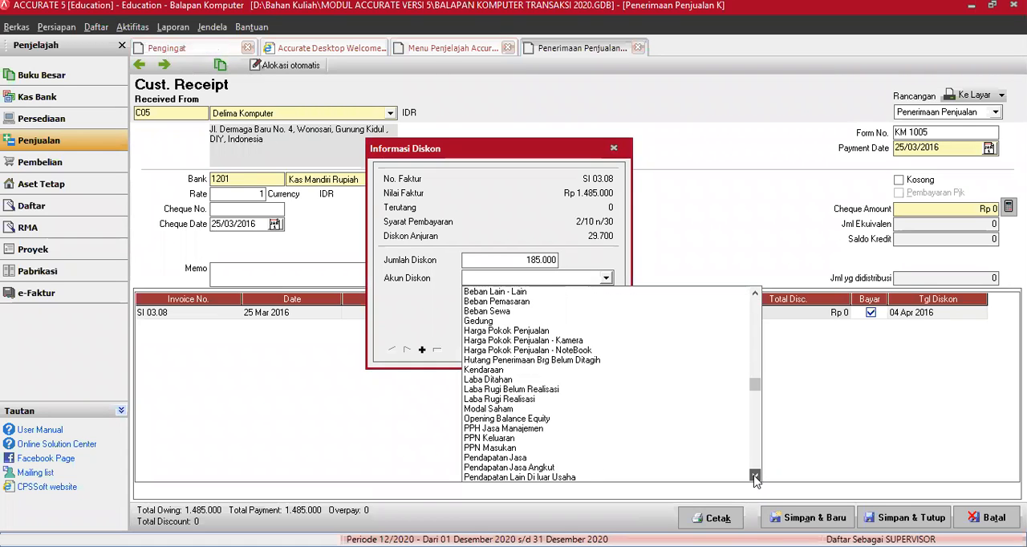
left_click(755, 480)
scroll(550, 454, "down", 1)
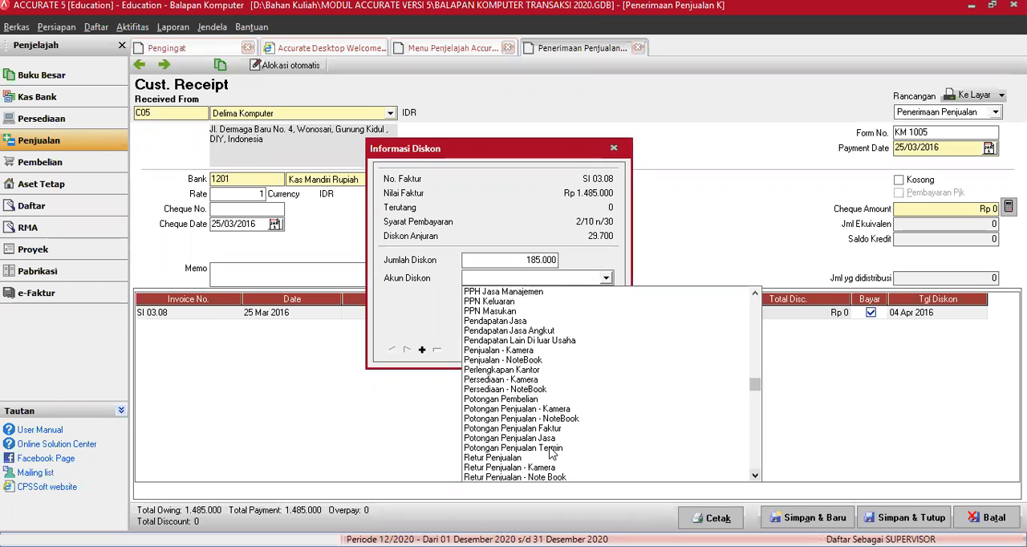
left_click(549, 450)
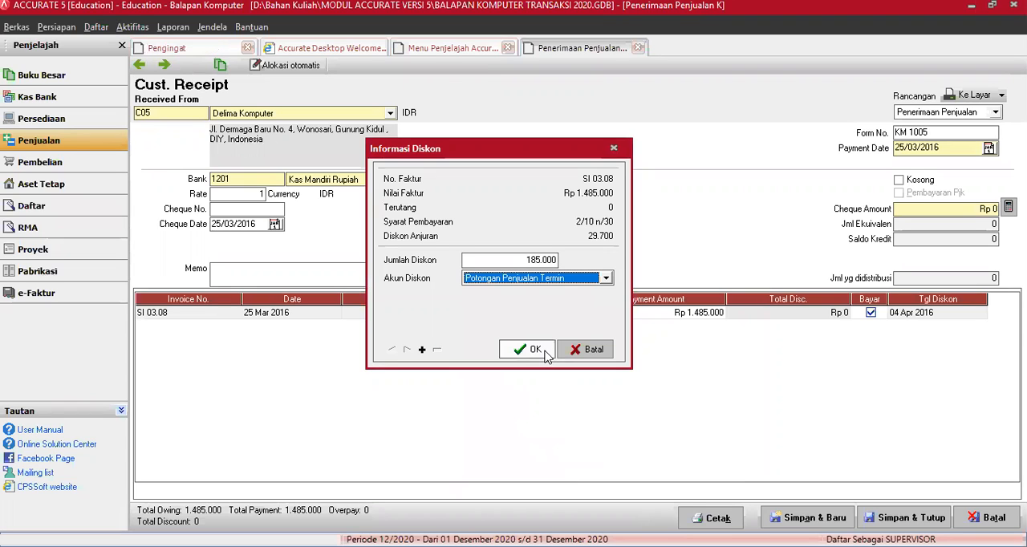
left_click(532, 349)
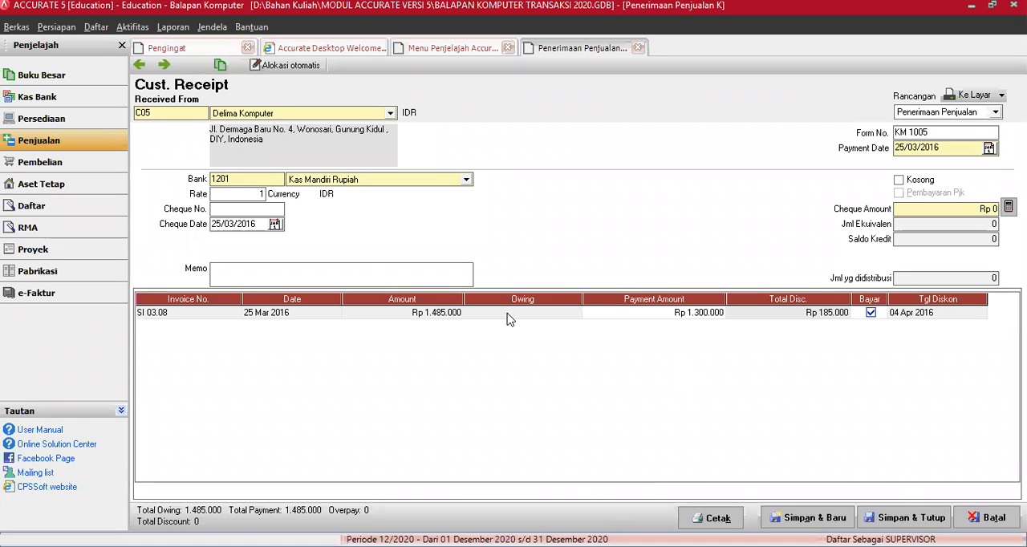
Step: Discard the discounted Delima Komputer receipt without saving it
left_click(846, 446)
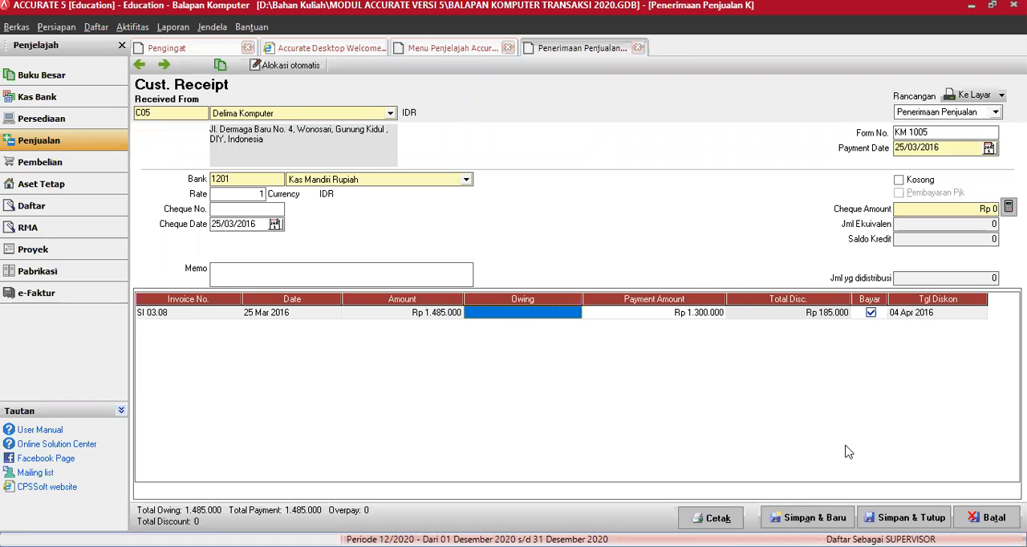
key("Escape")
Step: Start a new receipt from CV Elektro Nusantara into Kas Mandiri Rupiah, with cheque date 25/03/2016
left_click(418, 277)
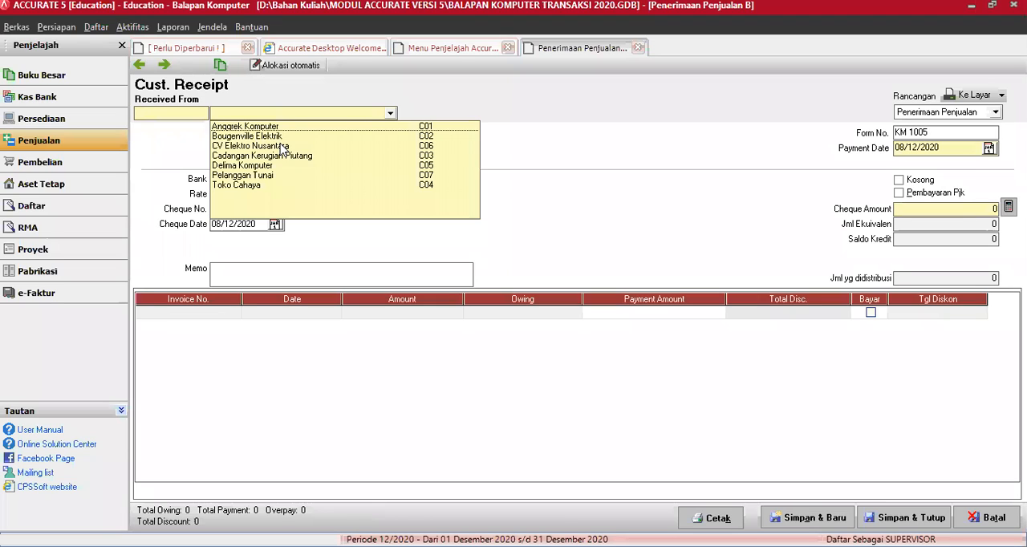
left_click(257, 224)
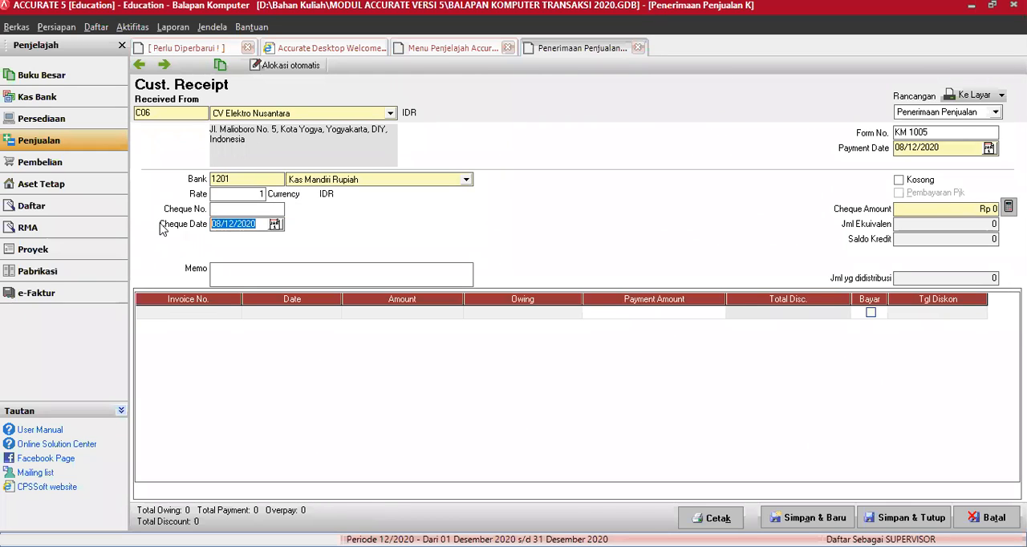
type("25/ /")
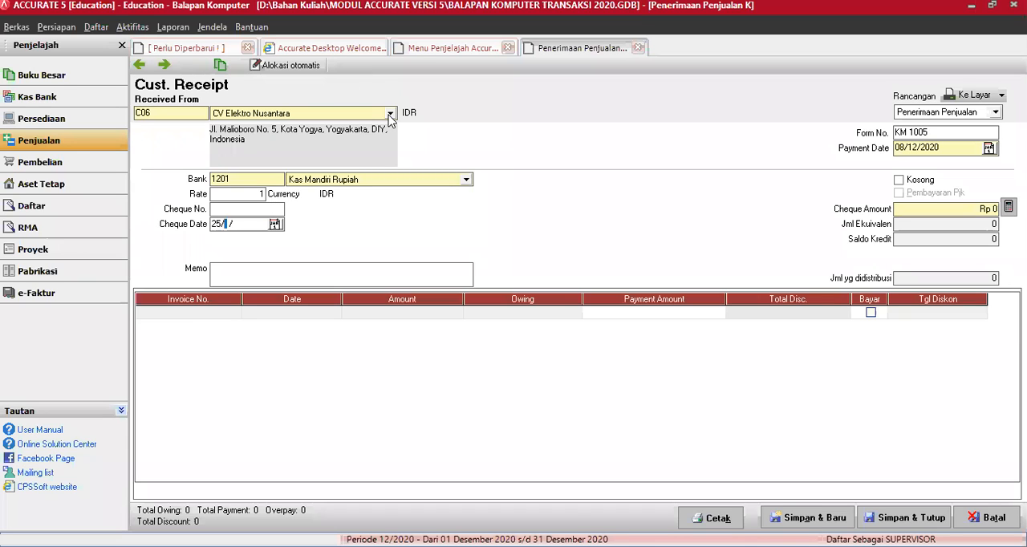
left_click(656, 339)
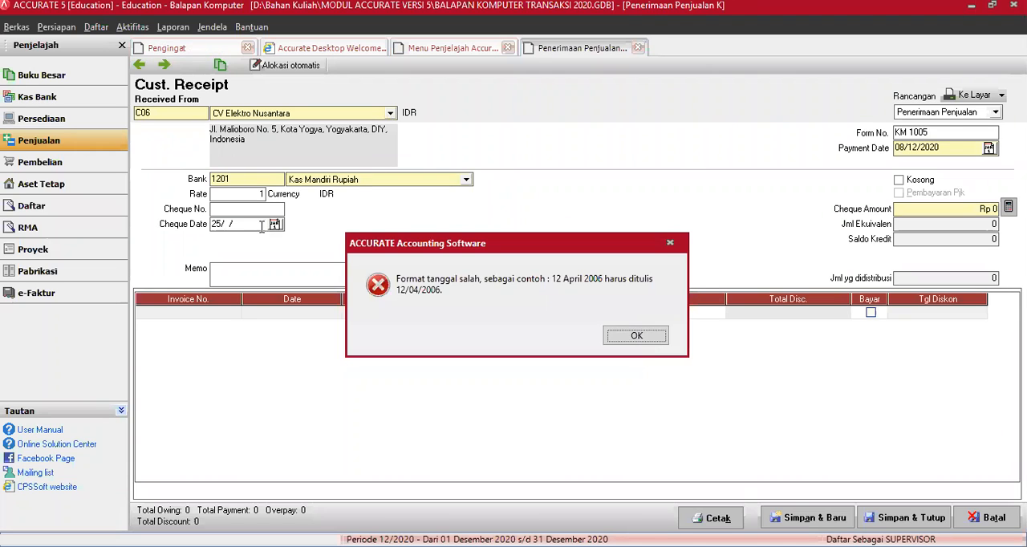
key("Return")
type("25/03/")
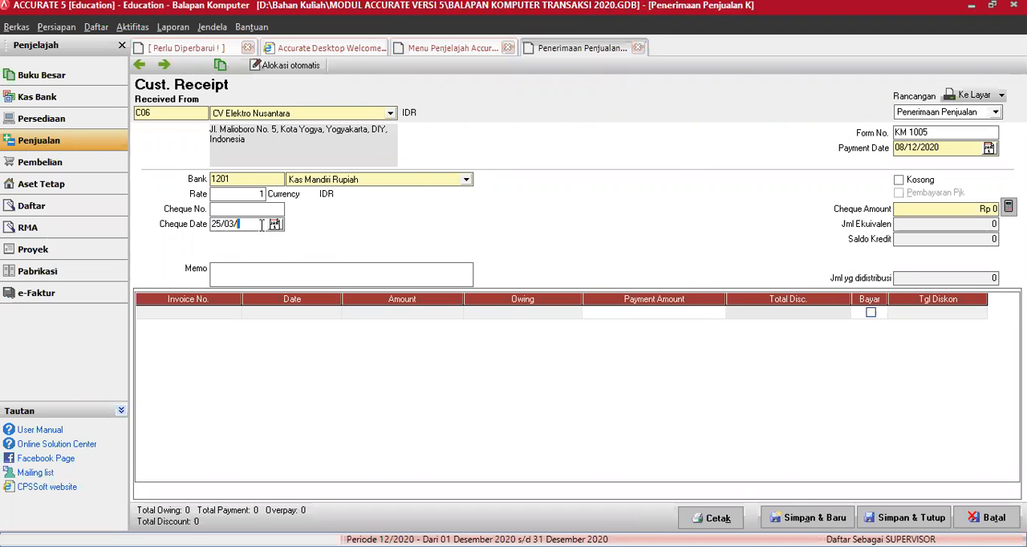
type("2016")
Step: Change the receipt's customer to Delima Komputer and set its bank account to Kas Mandiri Rupiah
left_click(390, 113)
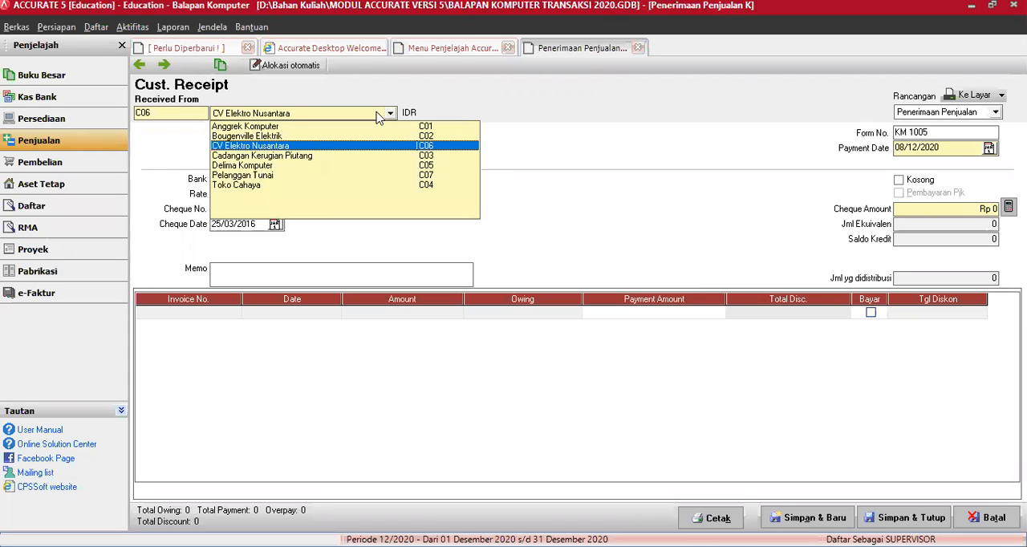
left_click(245, 167)
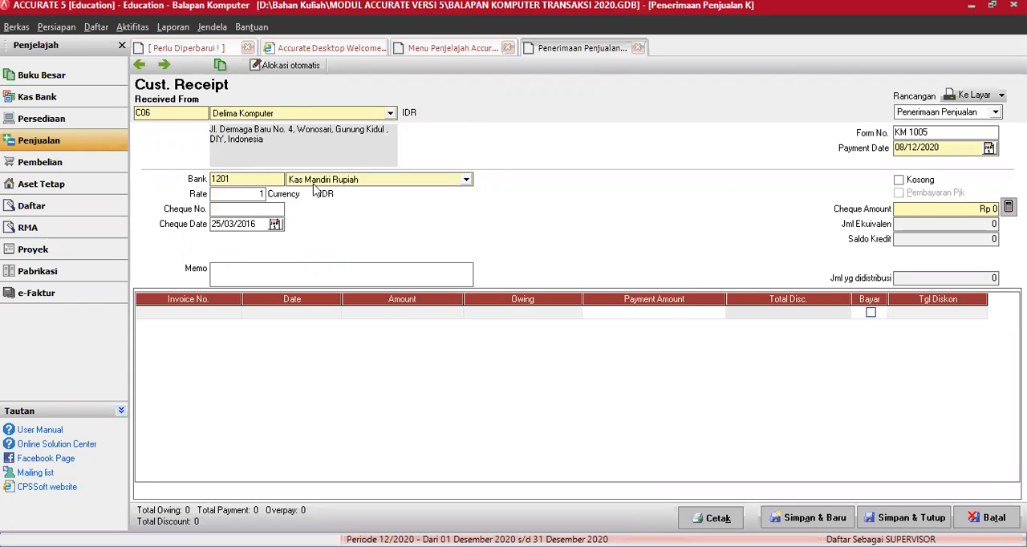
left_click(388, 183)
left_click(292, 228)
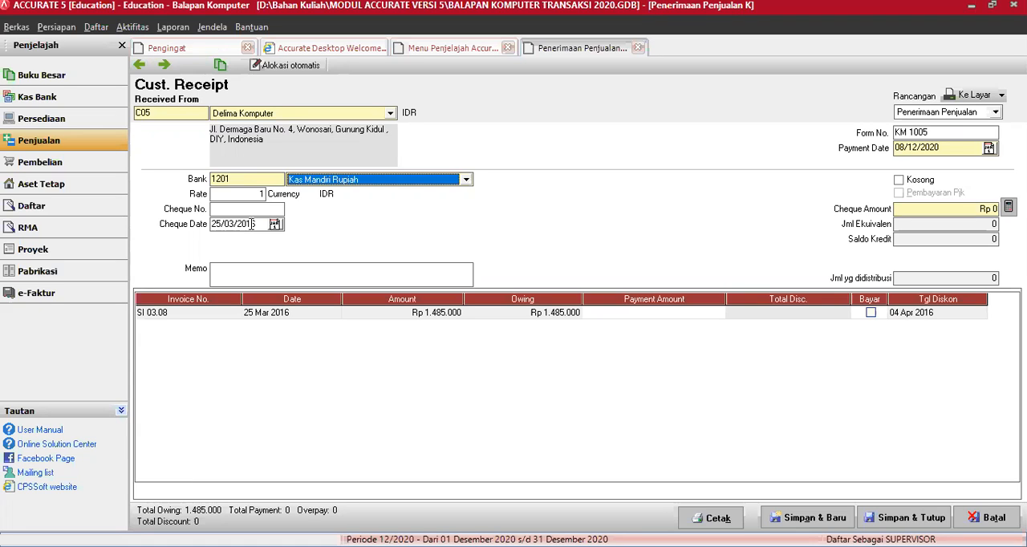
Step: Set the receipt's payment date to 25/03/2016
left_click(841, 149)
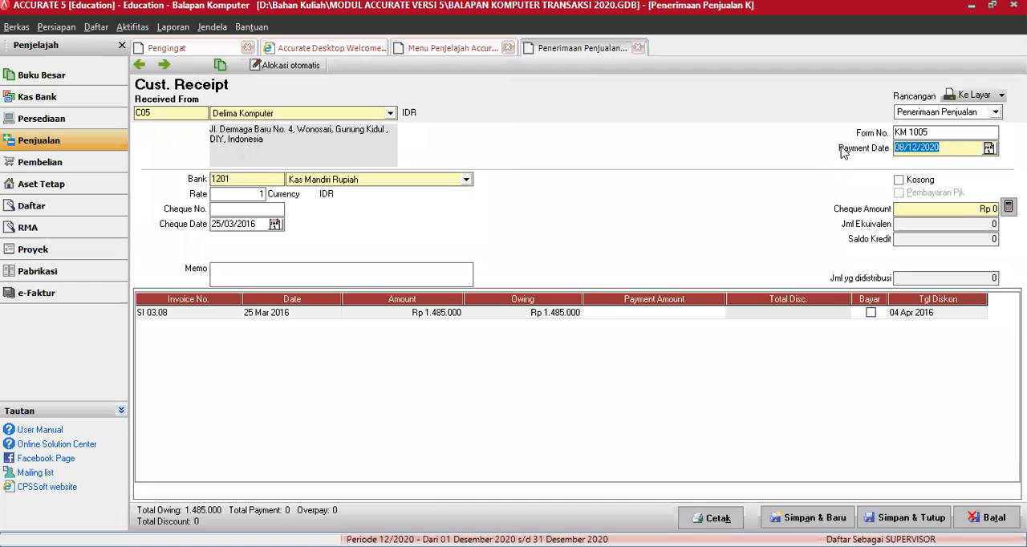
type("25/03/16")
key("Tab")
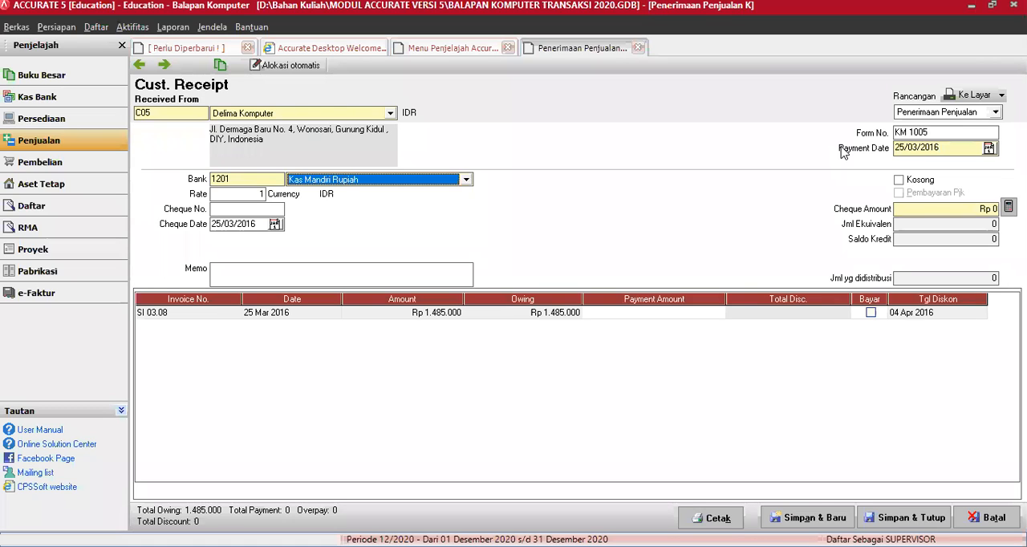
Step: Mark invoice SI 03.08 for payment and enter a discount amount of 185.000 in its discount information
left_click(808, 318)
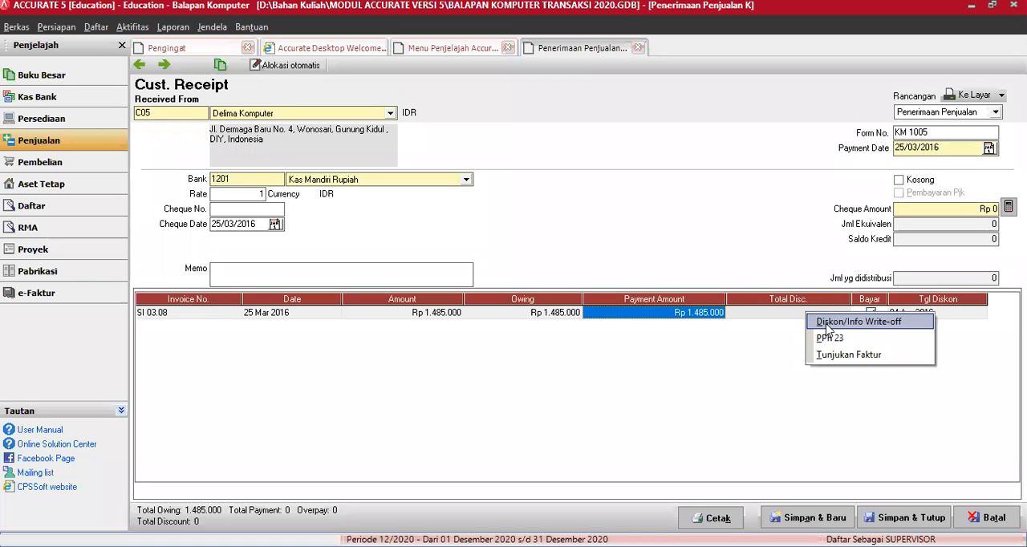
left_click(827, 323)
type("185")
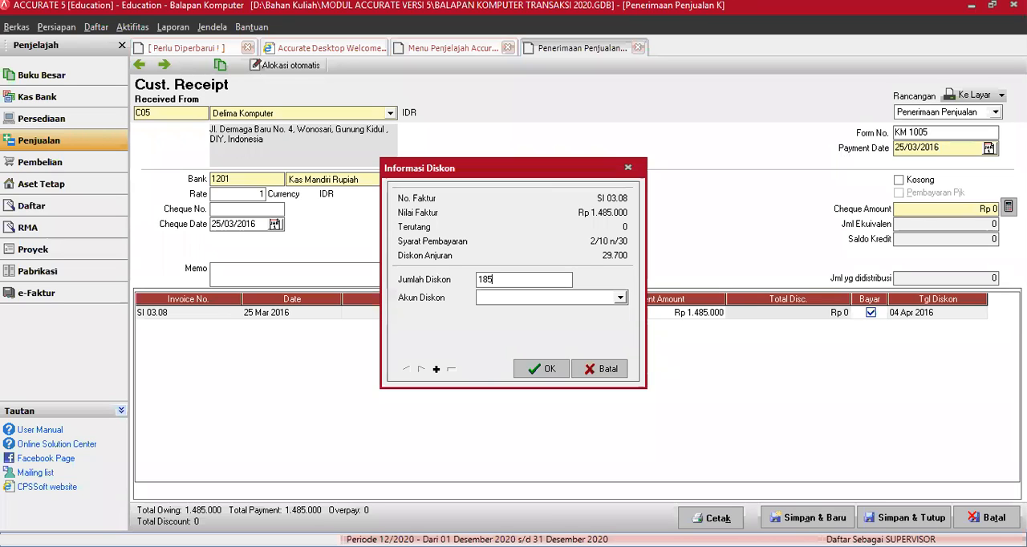
type(".000")
Step: Assign the discount to the Potongan Penjualan Termin account, confirm it, and save and close the Delima Komputer receipt
left_click(622, 299)
left_click(770, 496)
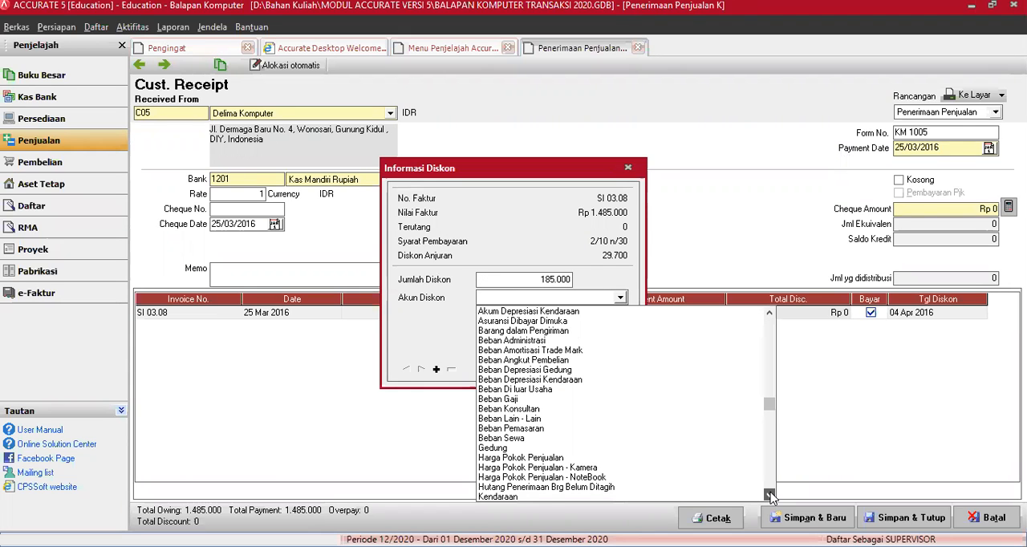
scroll(770, 496, "down", 5)
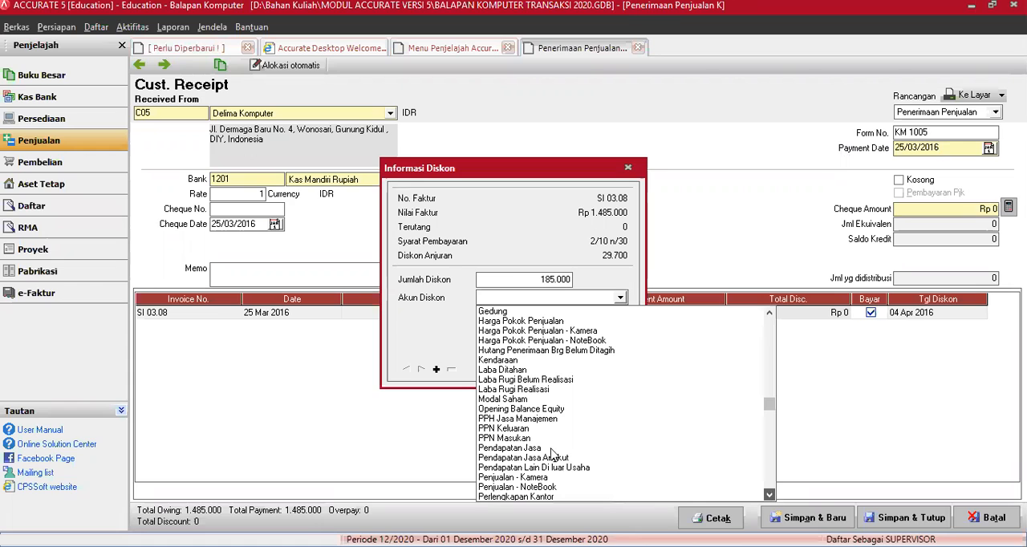
scroll(557, 440, "down", 6)
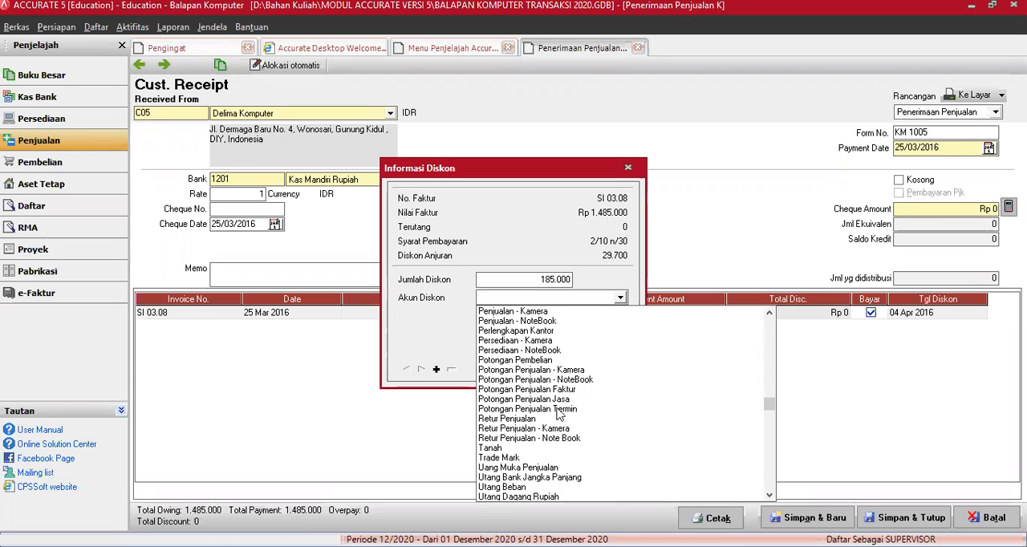
left_click(559, 410)
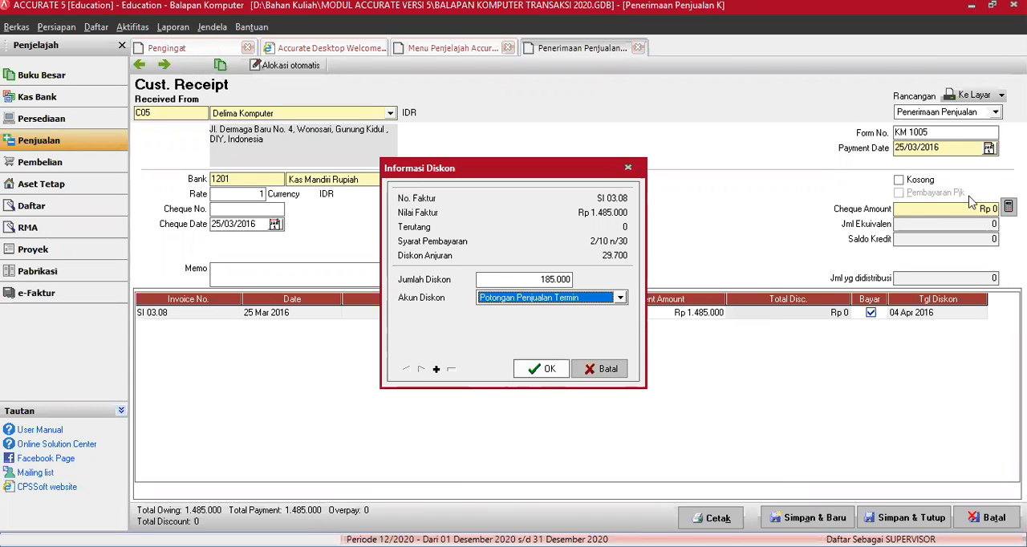
key("Return")
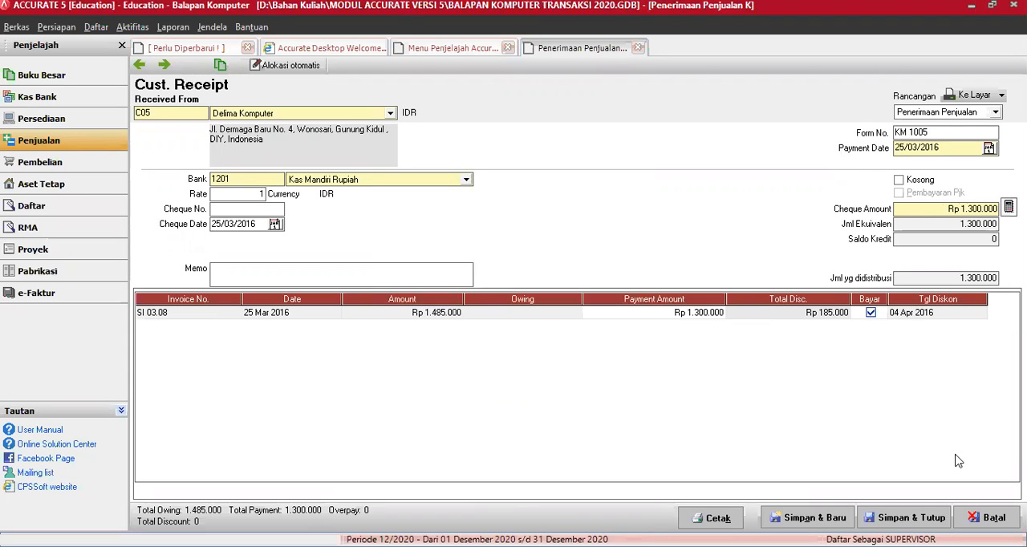
left_click(911, 519)
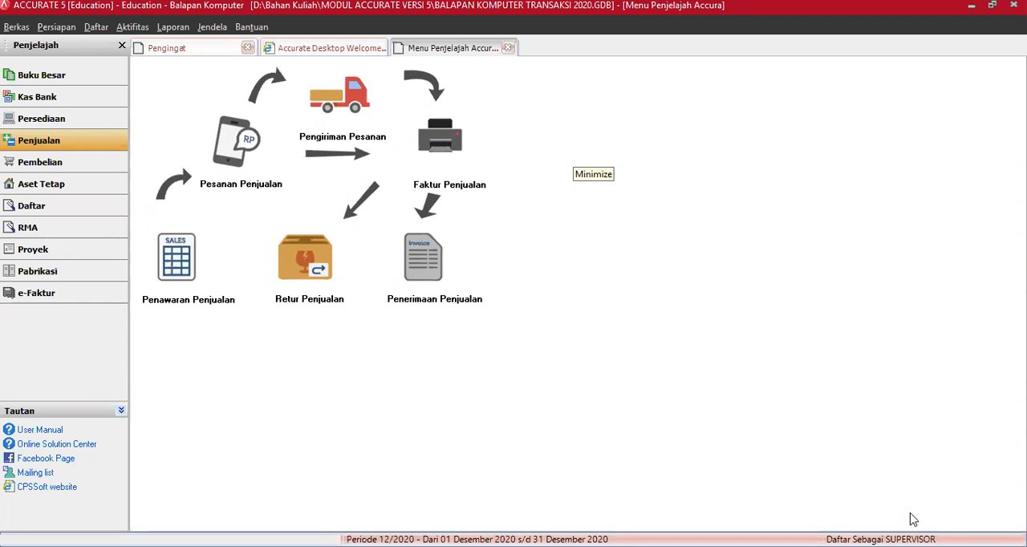
Step: Browse back through the saved sales invoices to SI 03.07 for Bougenville Elektrik, and close the form without changes
left_click(440, 149)
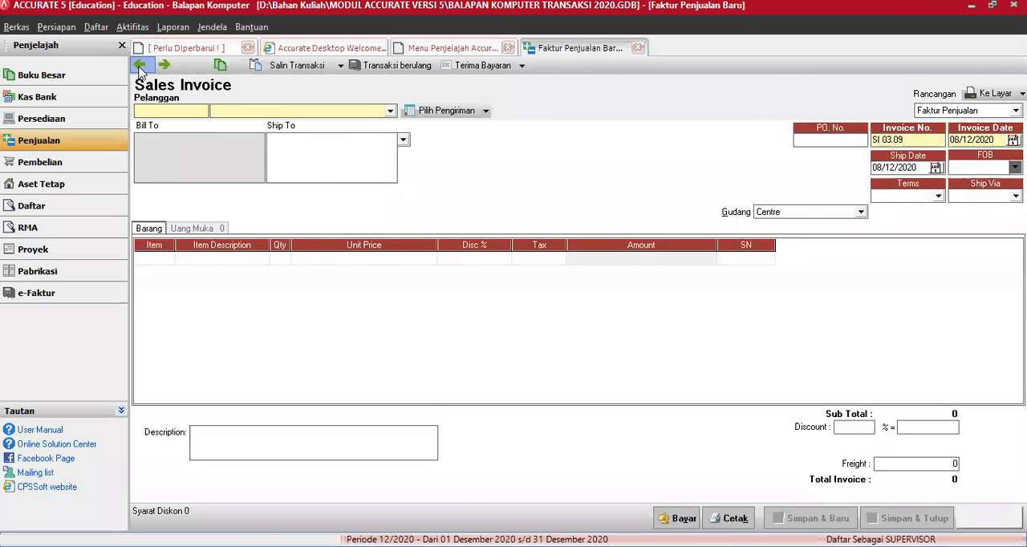
left_click(140, 65)
left_click(139, 66)
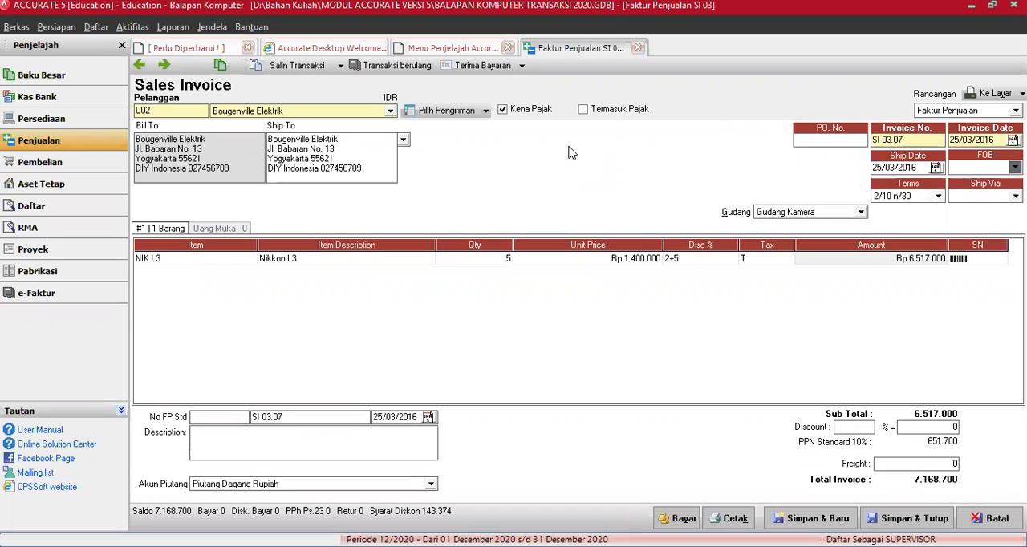
left_click(977, 520)
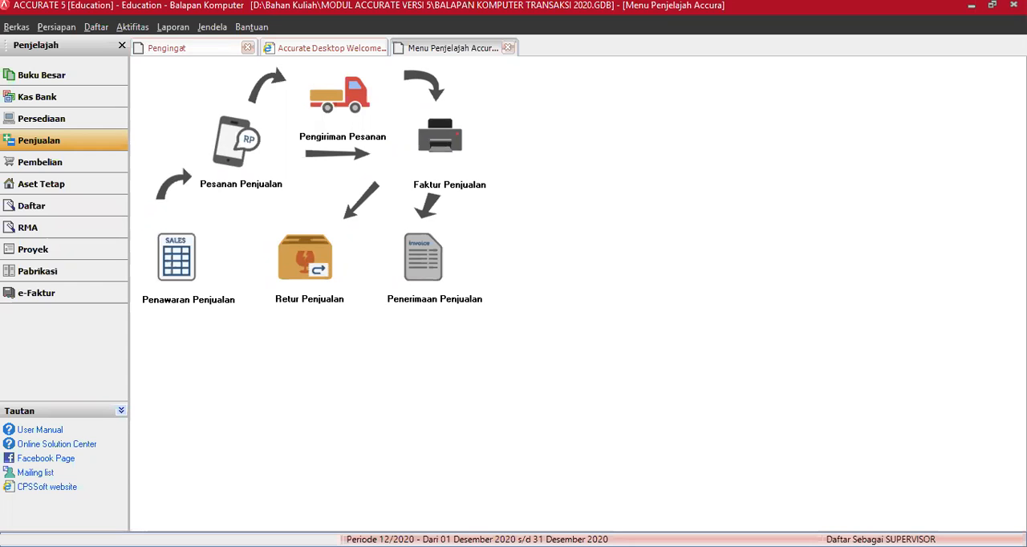
Step: Show sales orders of all dates, including the Ditutup and Terproses statuses, and select order SO 03.02
left_click(96, 28)
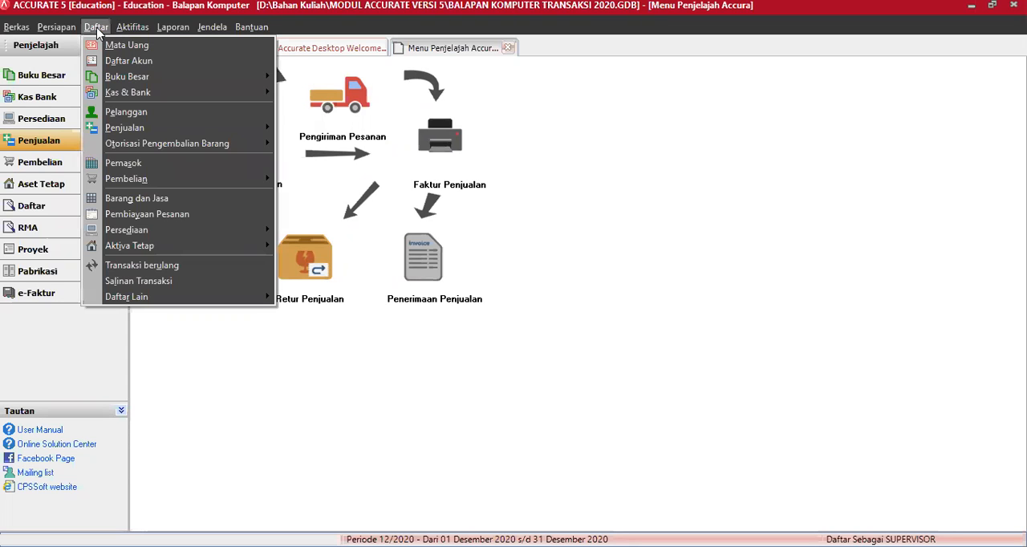
mouse_move(254, 145)
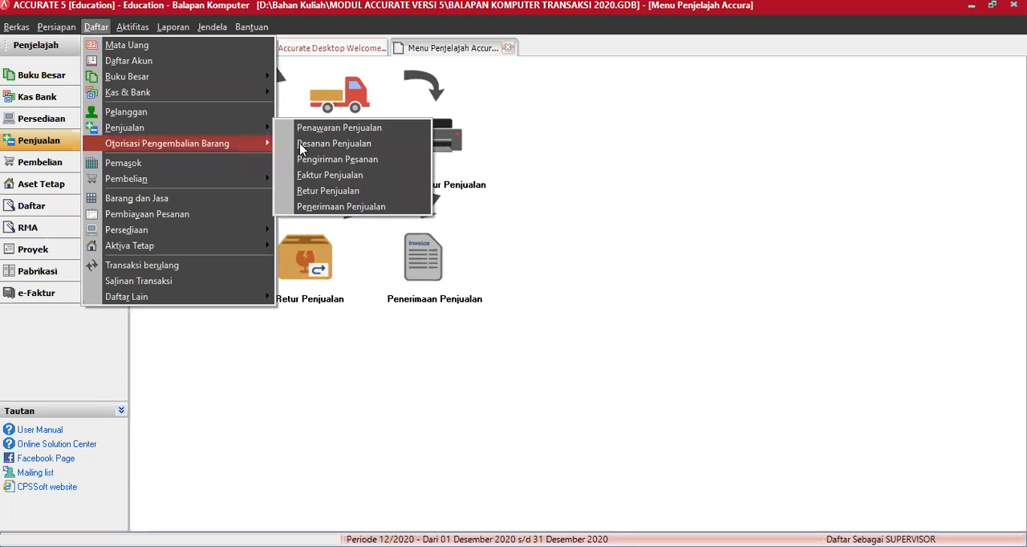
left_click(303, 150)
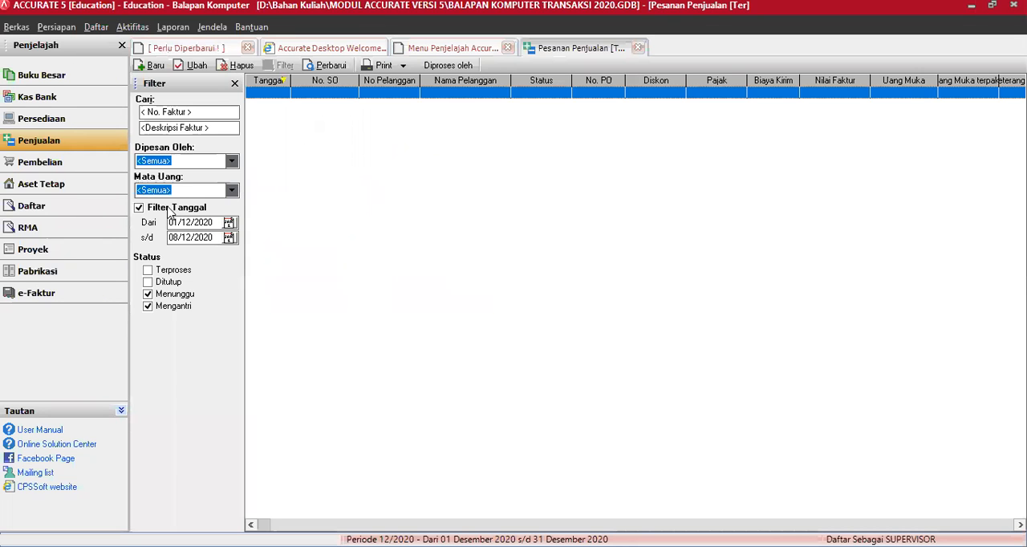
left_click(150, 209)
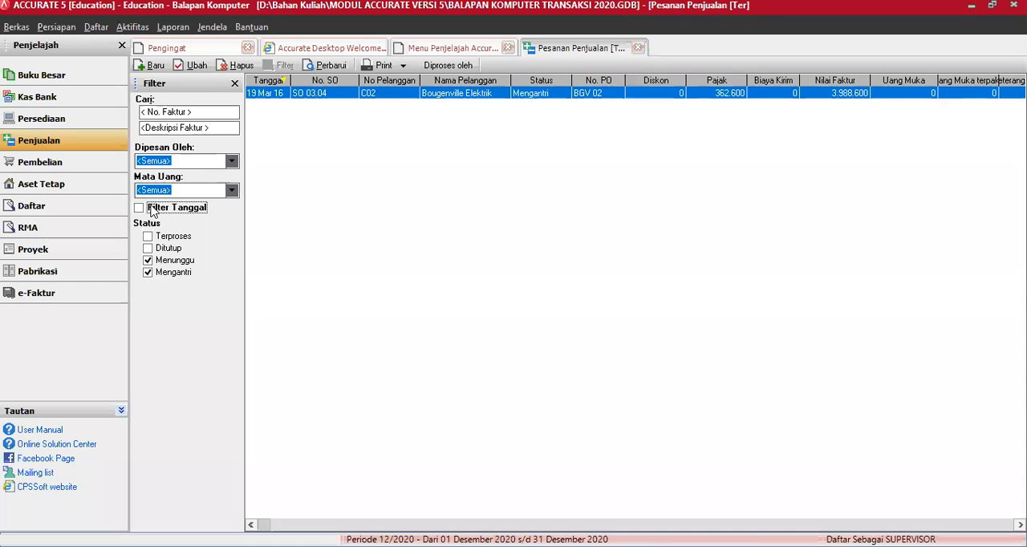
left_click(168, 249)
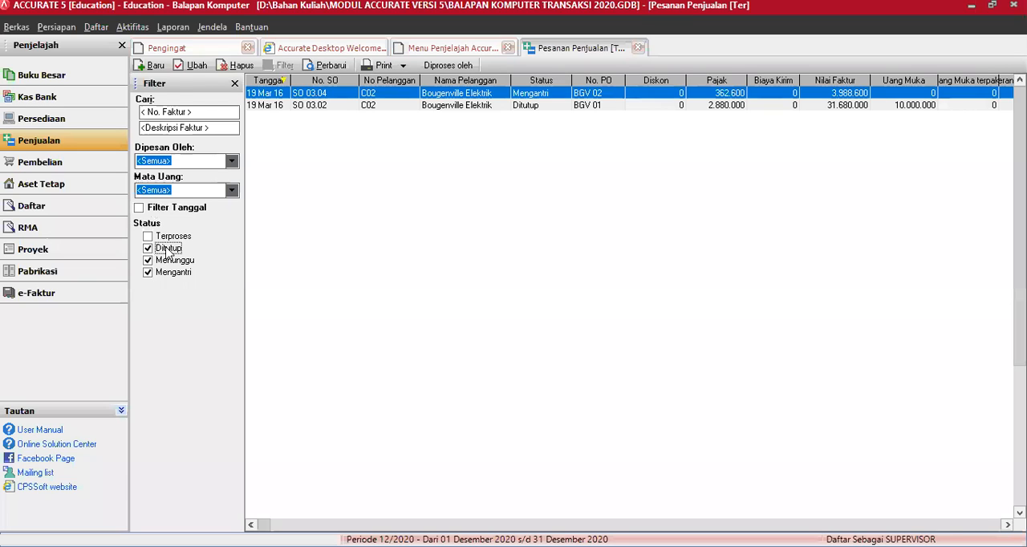
left_click(167, 239)
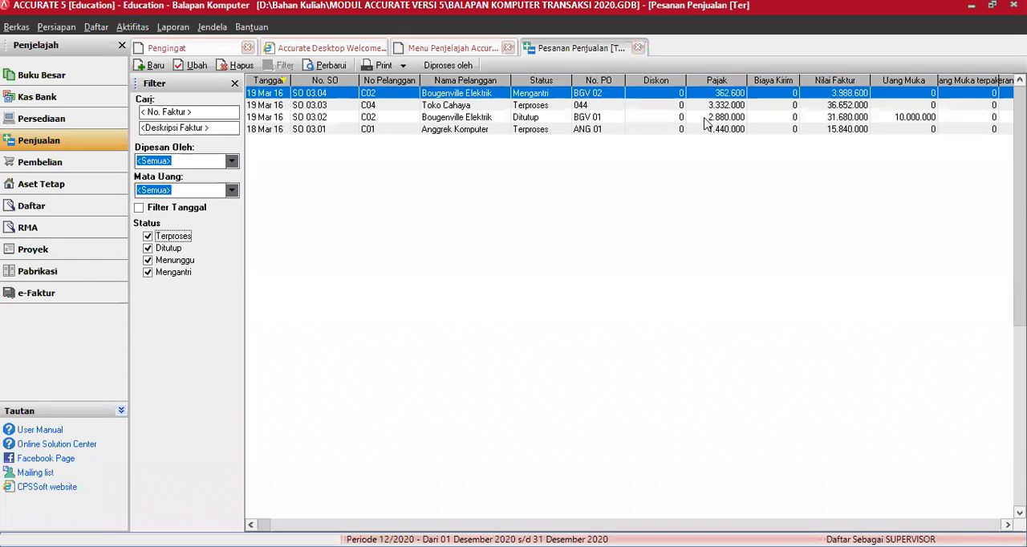
left_click(703, 118)
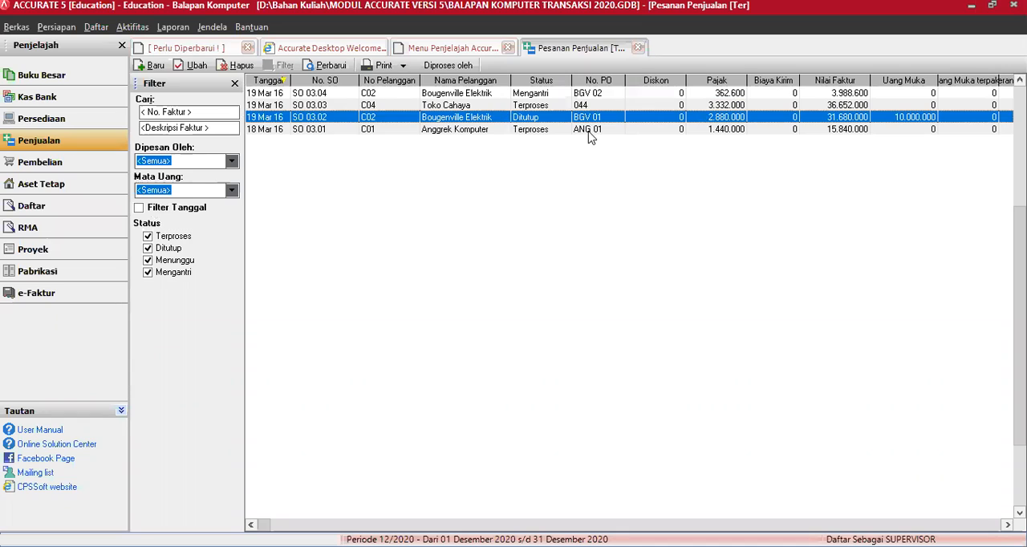
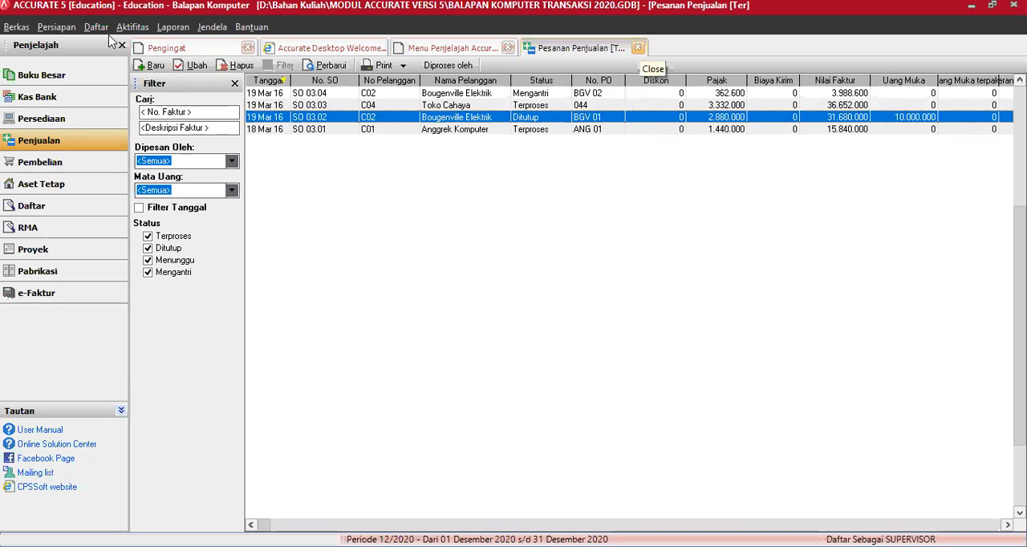
Step: Close the sales order list and show delivery orders of all dates, including those already billed
left_click(640, 49)
left_click(100, 29)
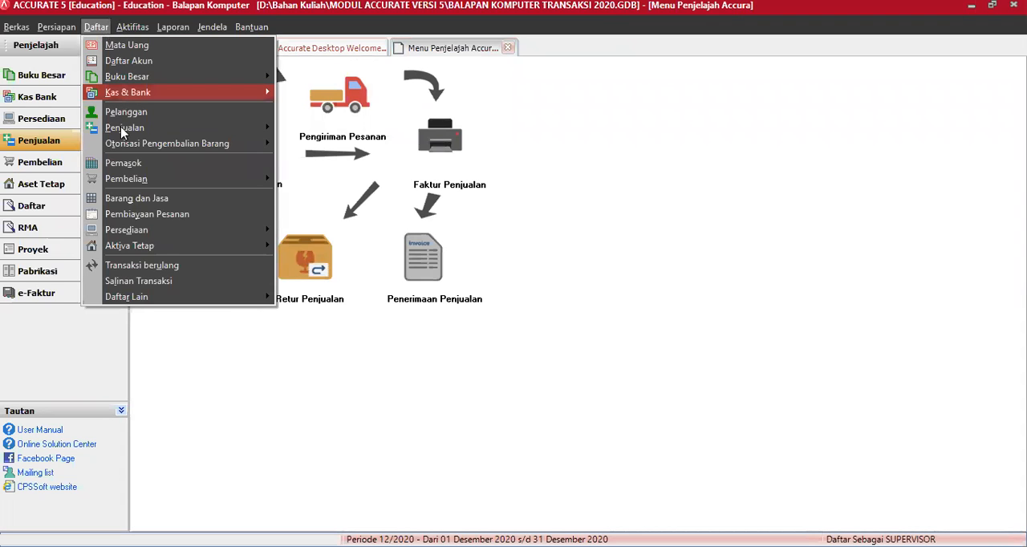
mouse_move(124, 129)
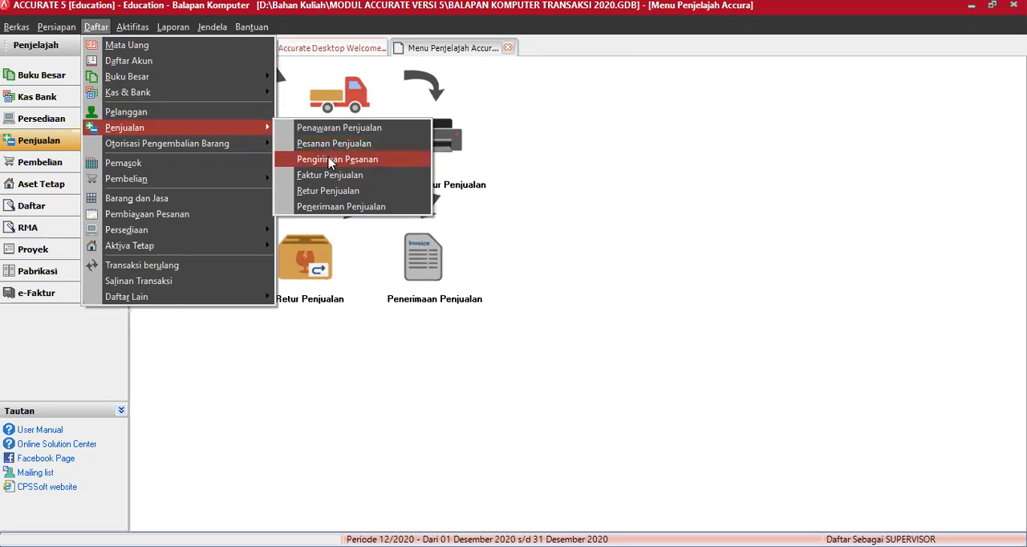
left_click(331, 159)
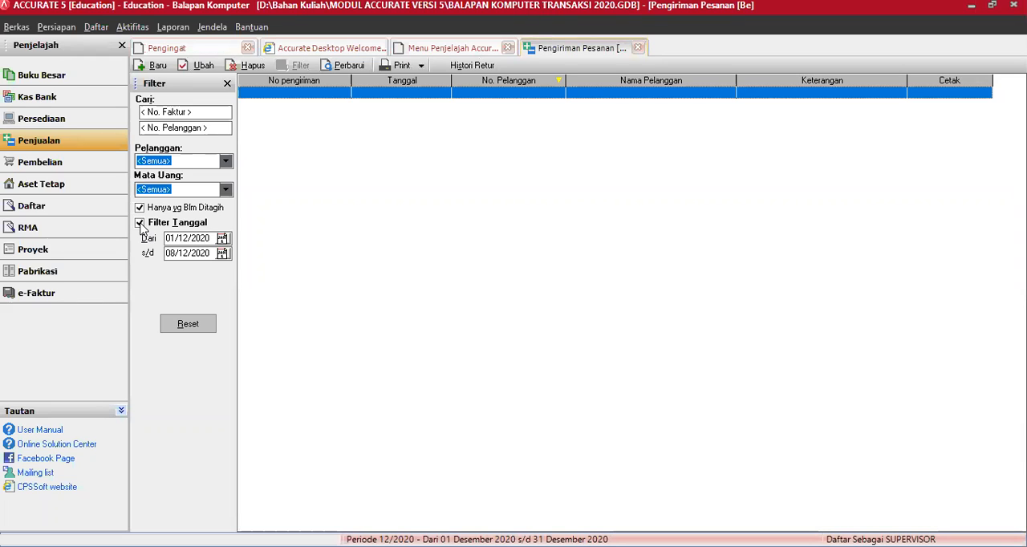
left_click(139, 223)
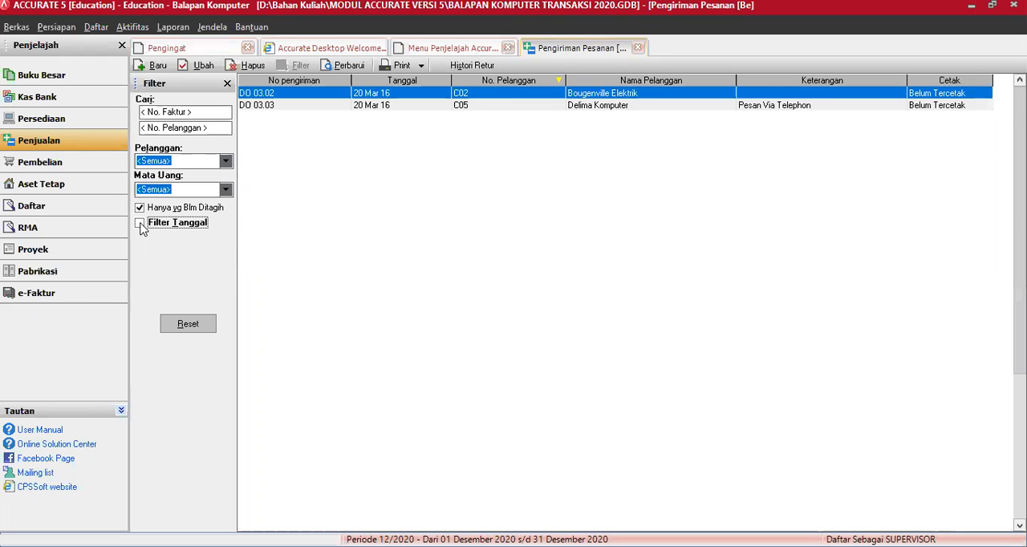
left_click(178, 210)
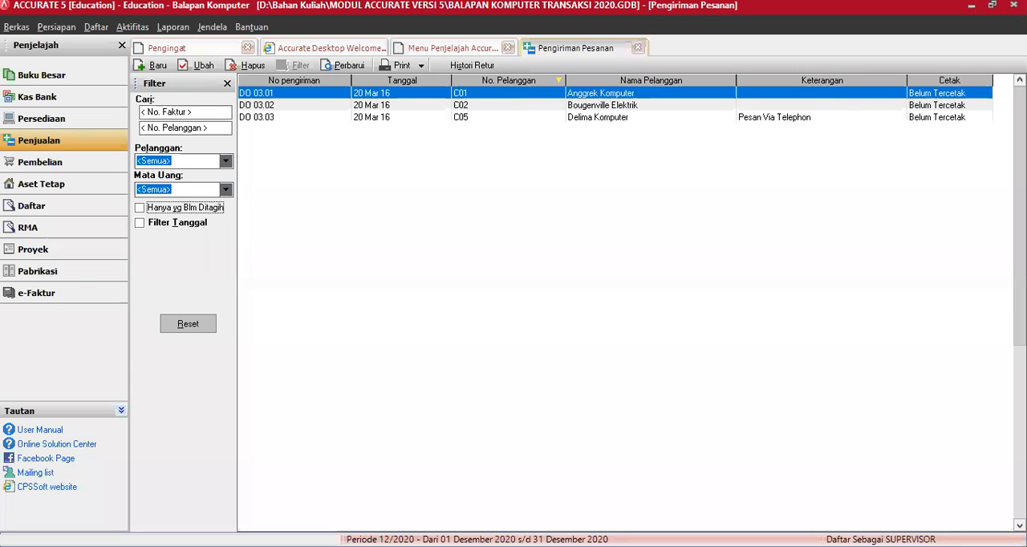
Step: Open Bougenville Elektrik's delivery order DO 03.02 and create a sales invoice from it
left_click(465, 105)
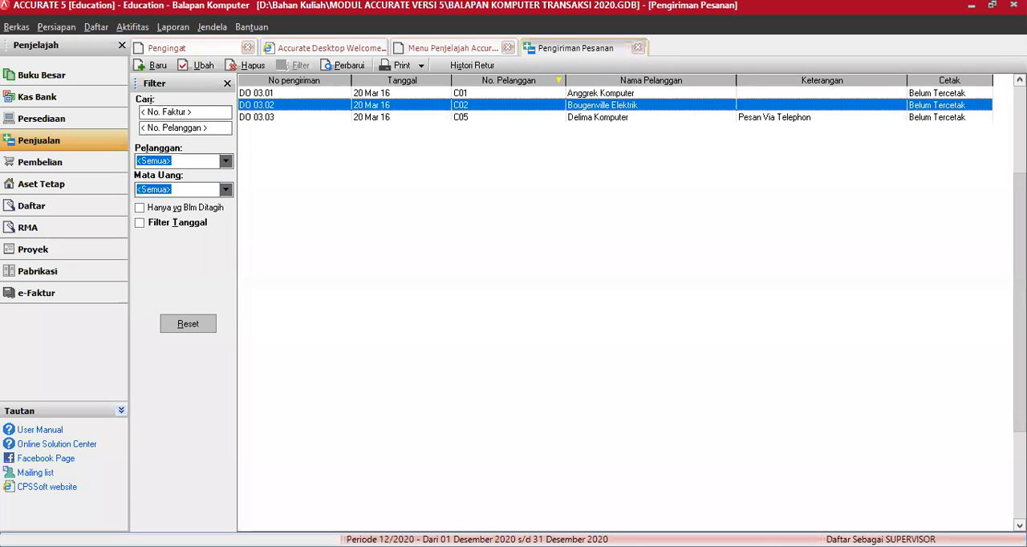
double_click(464, 105)
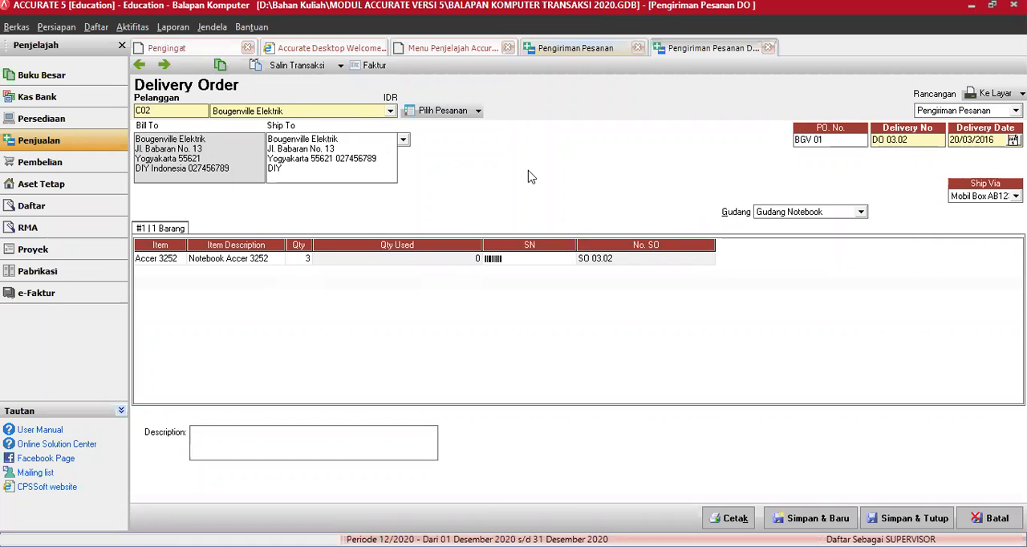
left_click(371, 68)
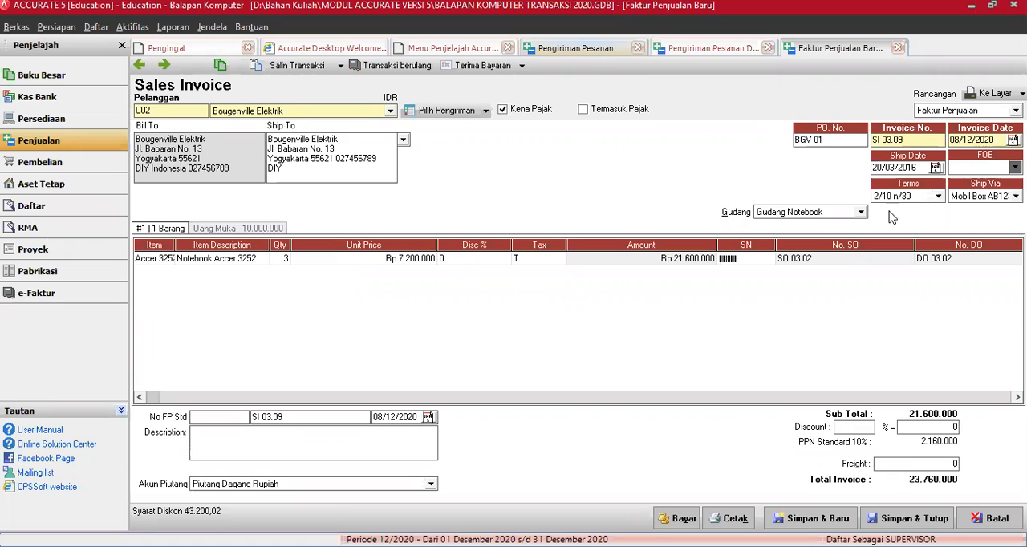
Step: Set both the invoice date and the ship date of invoice SI 03.09 to 25/03/16
left_click(936, 139)
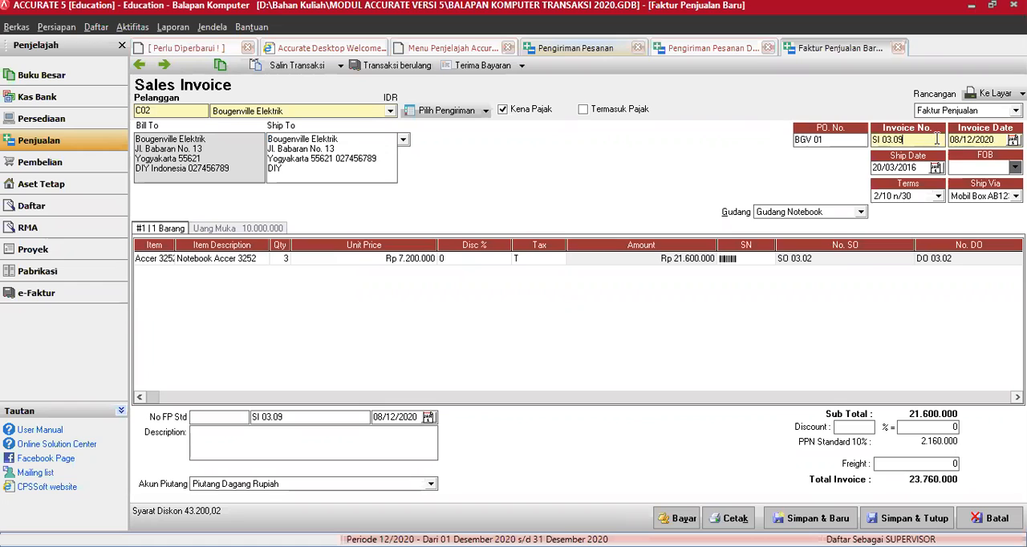
key("Tab")
type("25/03/16")
key("Tab")
type("25/03/1")
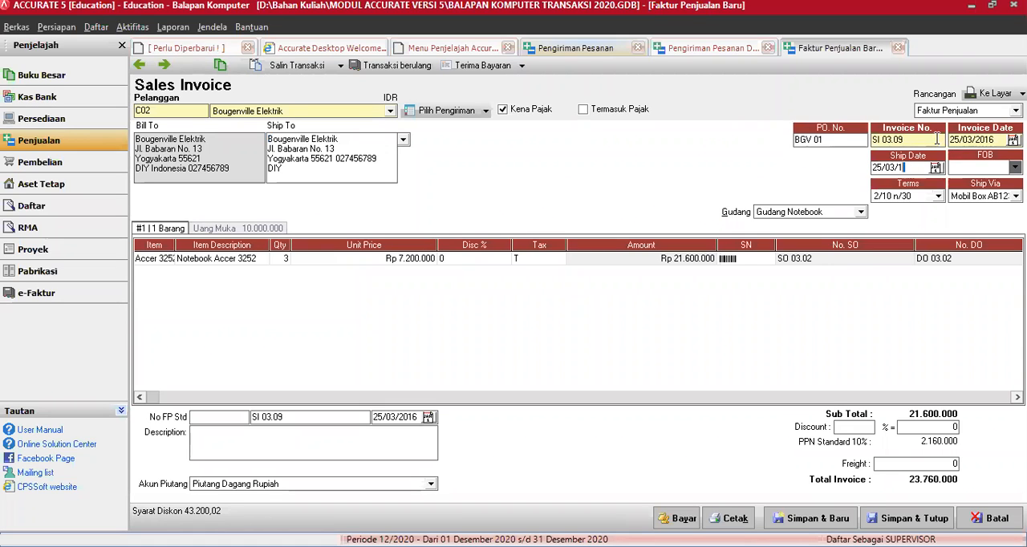
type("6")
key("Tab")
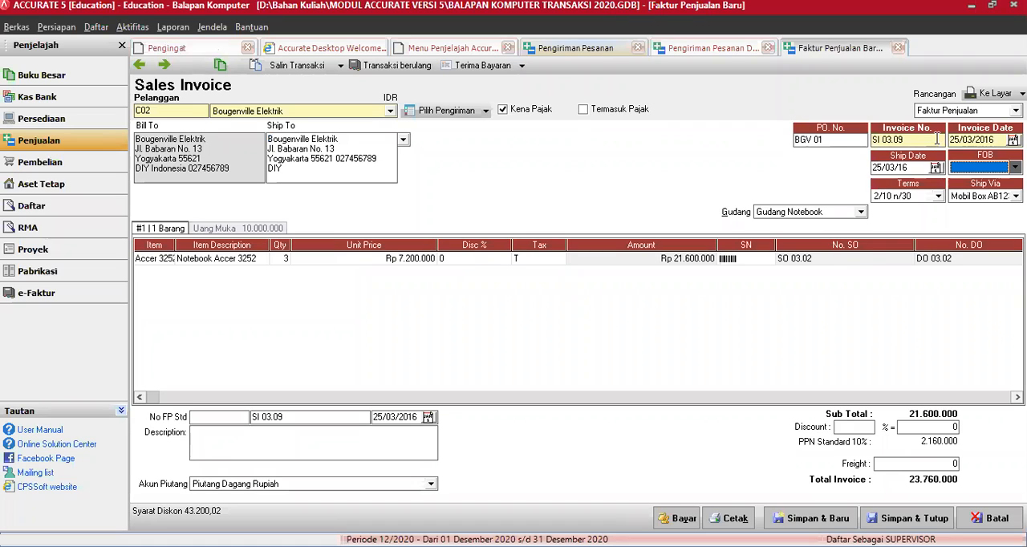
key("Tab")
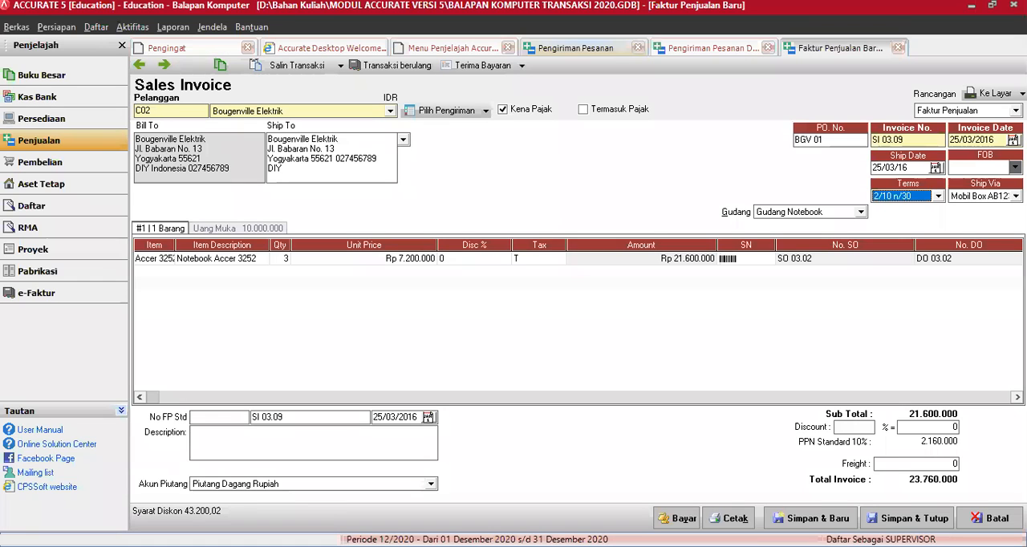
key("alt+Tab")
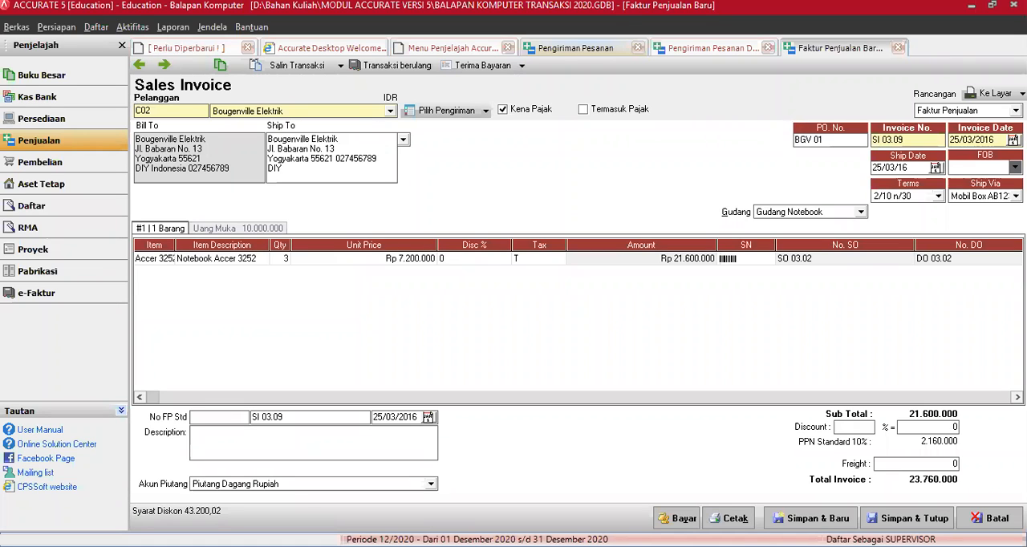
left_click(588, 316)
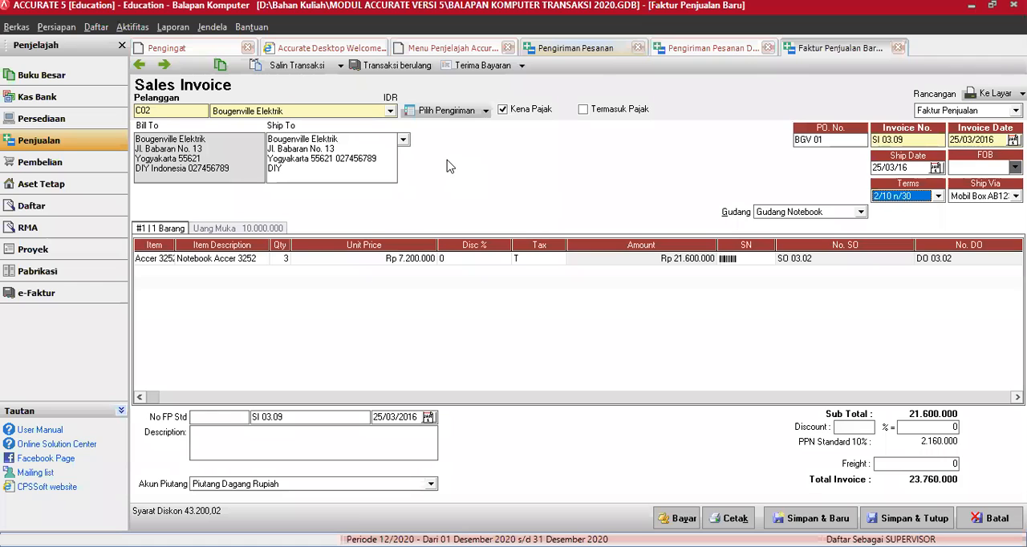
Step: Create a customer receipt from invoice SI 03.09 and set its bank account to Kas Mandiri Rupiah
left_click(480, 67)
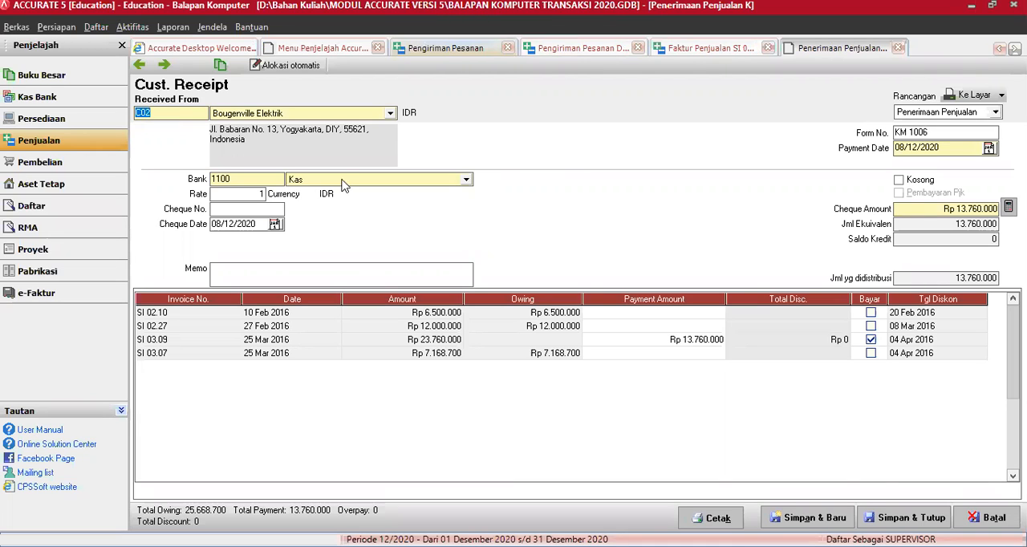
left_click(399, 183)
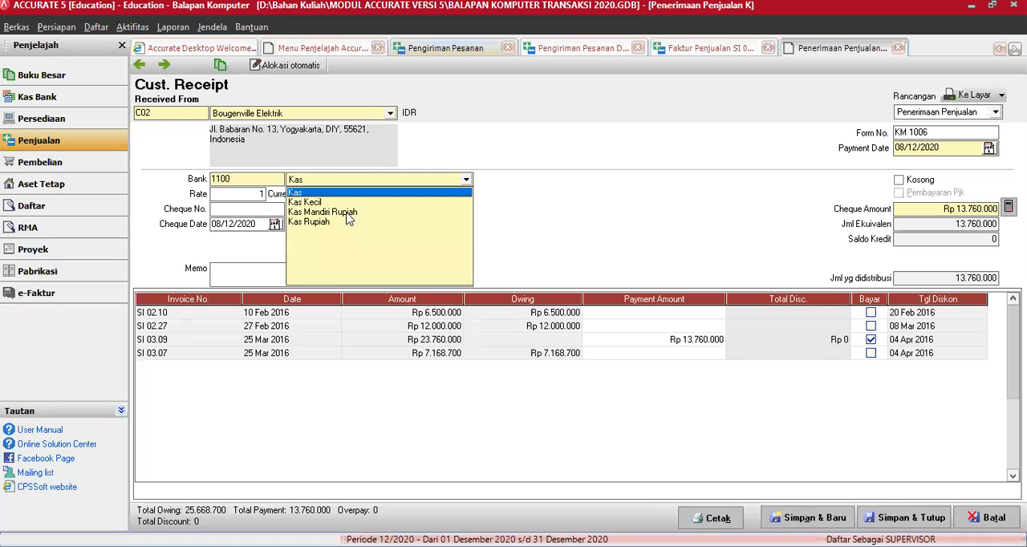
left_click(347, 213)
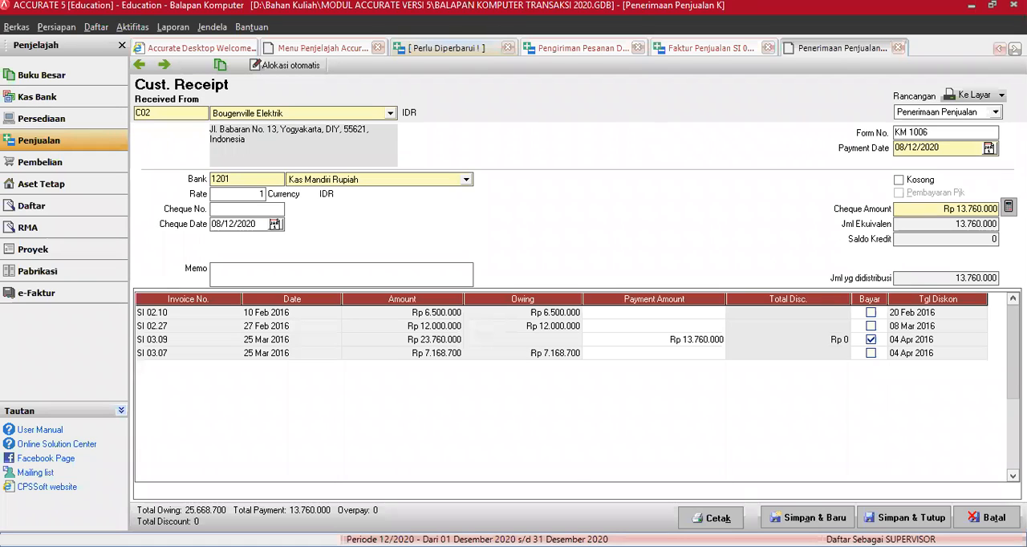
Step: Set the cheque date and the payment date of the Bougenville Elektrik receipt to 25/03/16
left_click(262, 225)
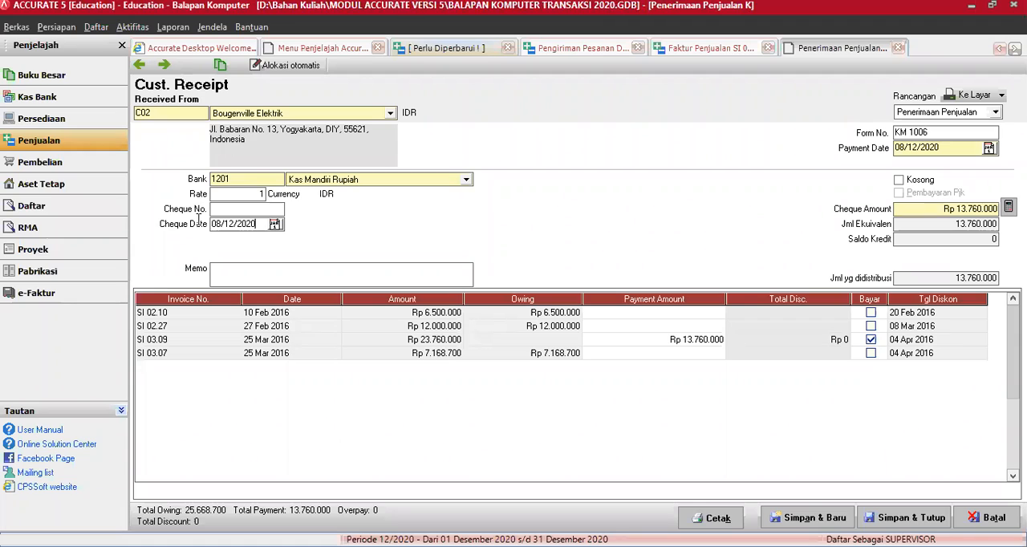
type("25/03/16")
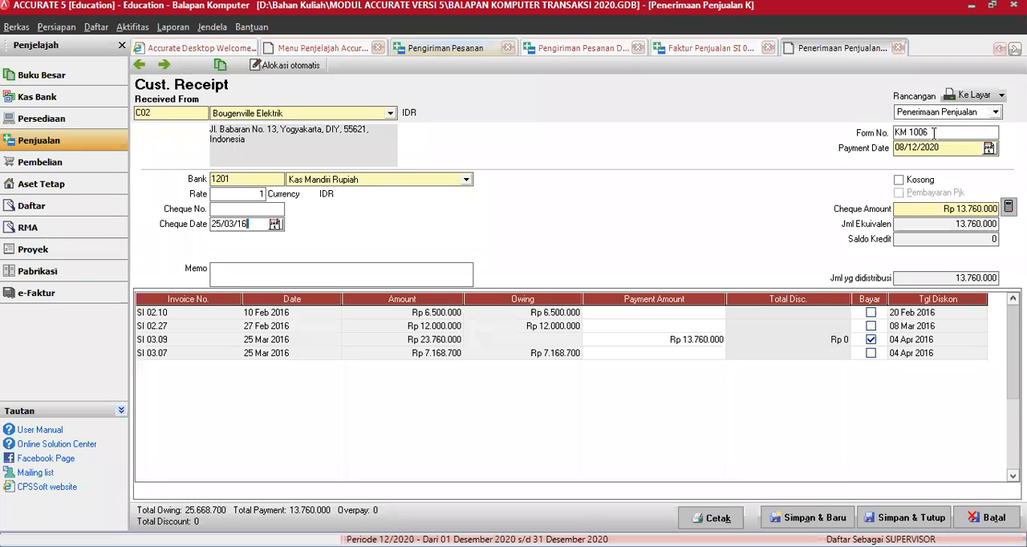
left_click(933, 134)
key("Tab")
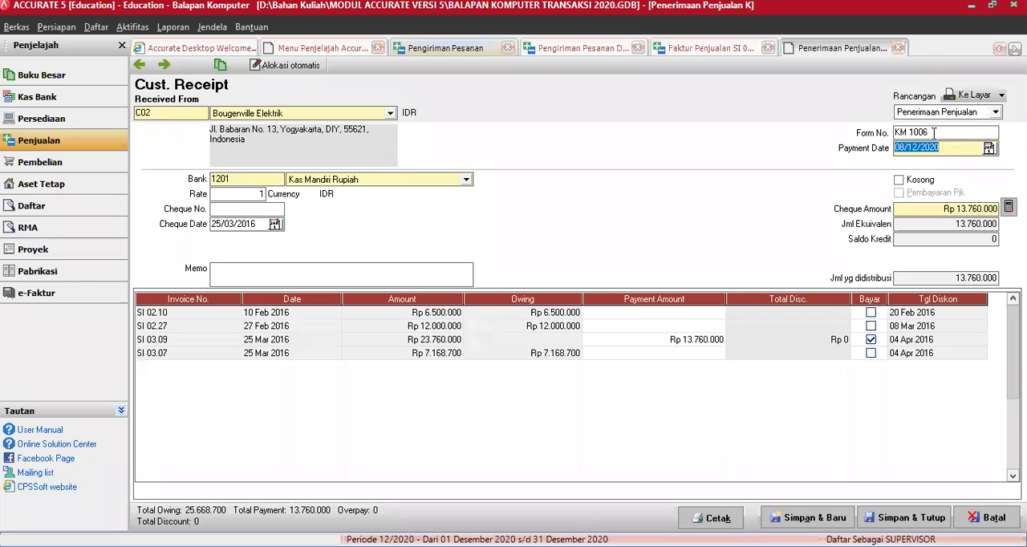
type("25/03/16")
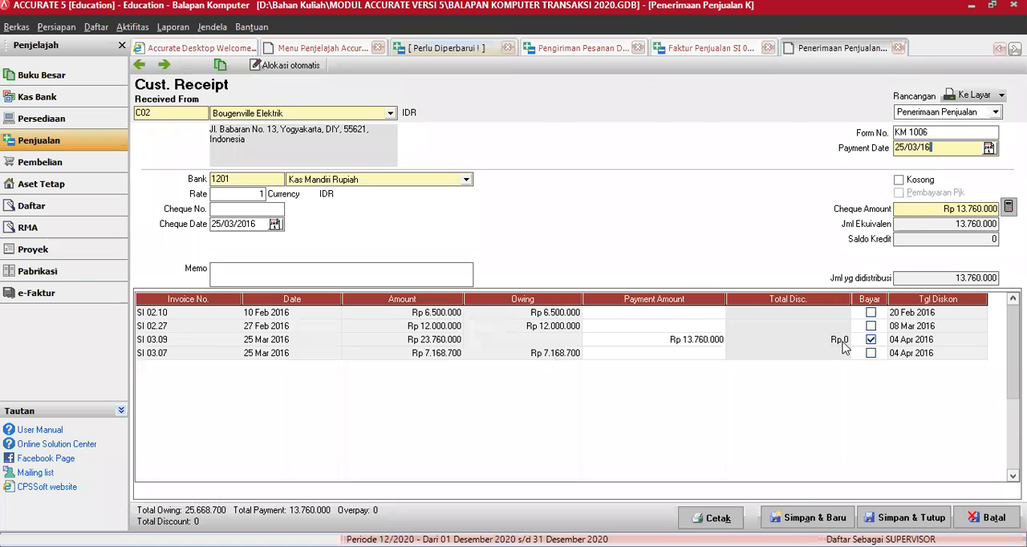
Step: Open the discount information for invoice SI 03.09 on the receipt and enter a discount amount of 475200
right_click(791, 346)
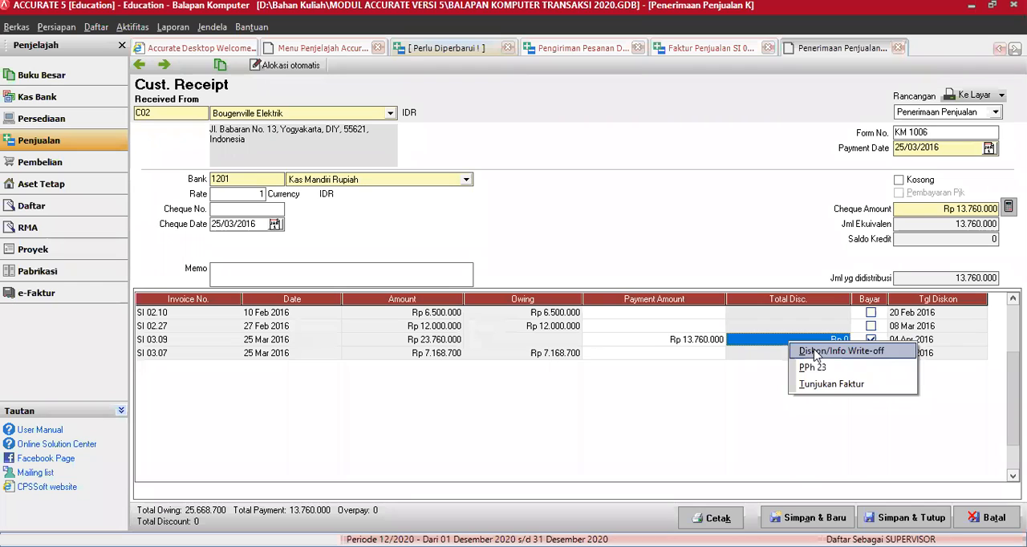
left_click(814, 350)
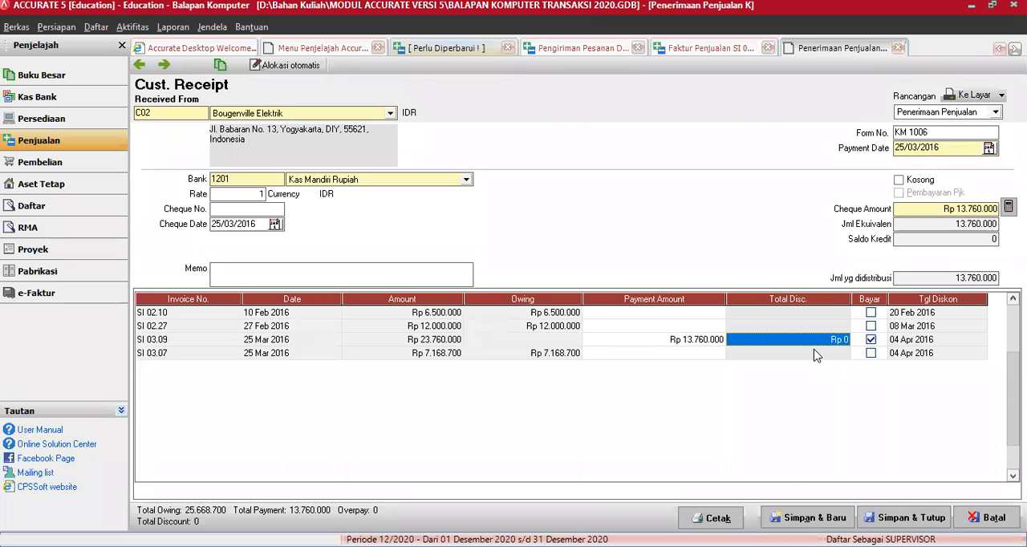
left_click(539, 279)
type("475200")
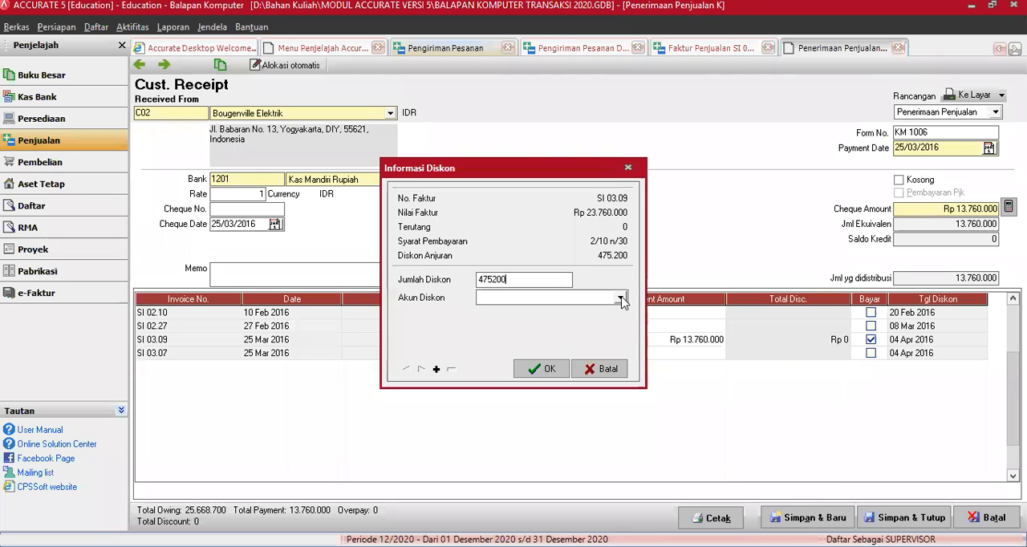
left_click(622, 298)
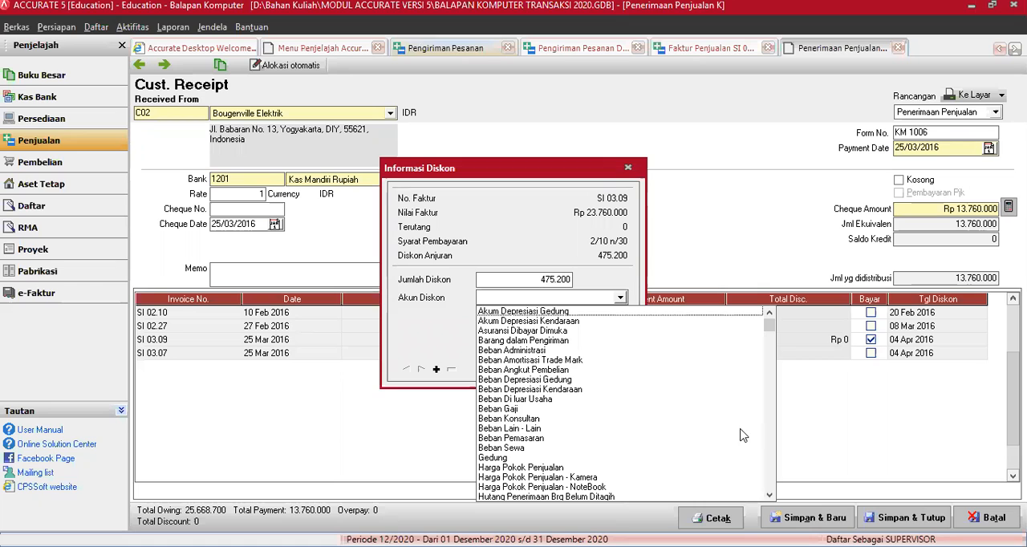
left_click(770, 498)
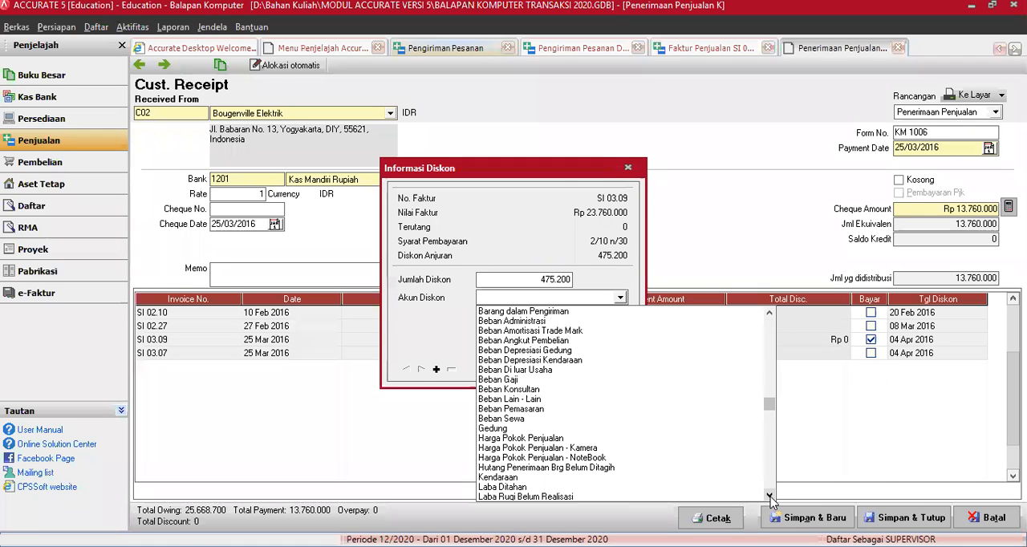
left_click(621, 299)
left_click(621, 298)
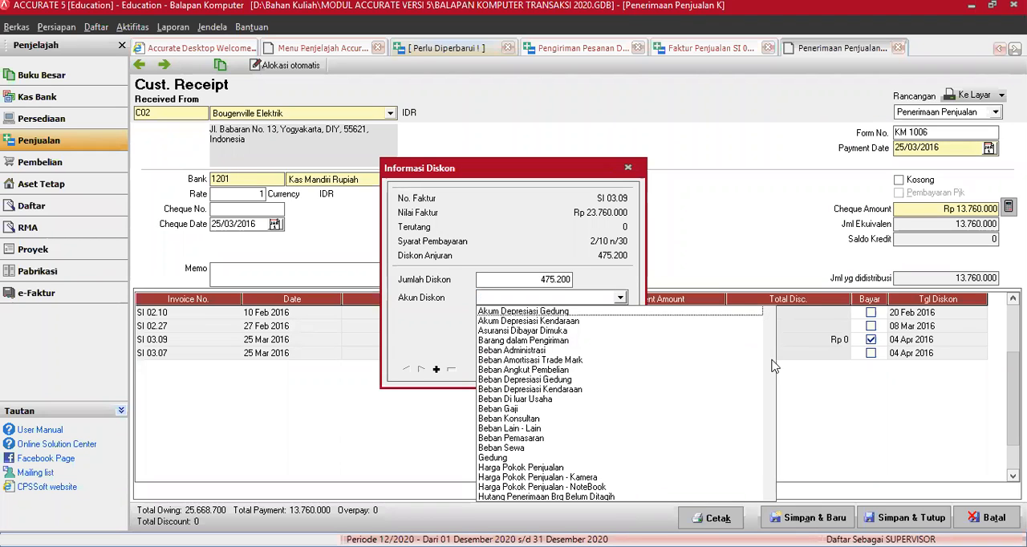
left_click(772, 497)
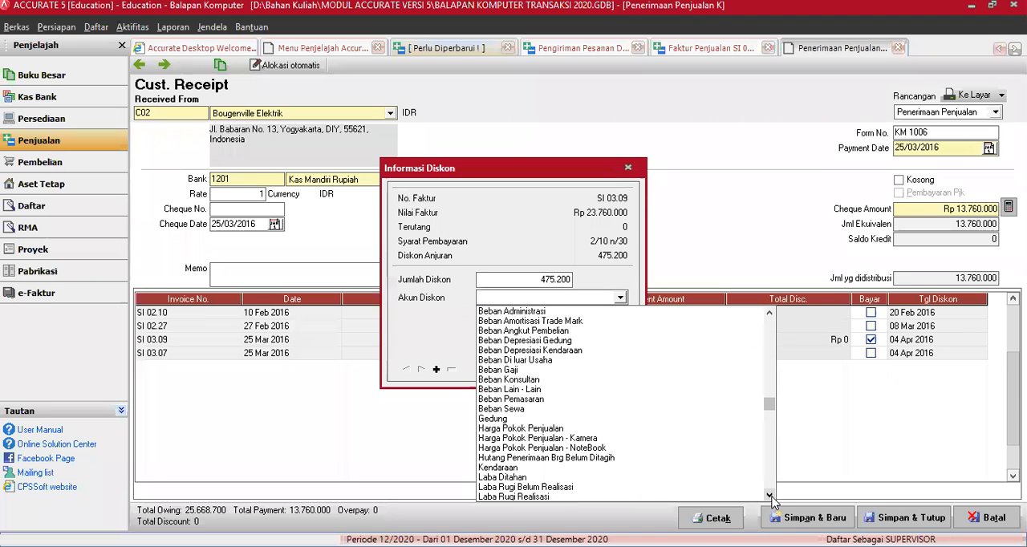
left_click(771, 496)
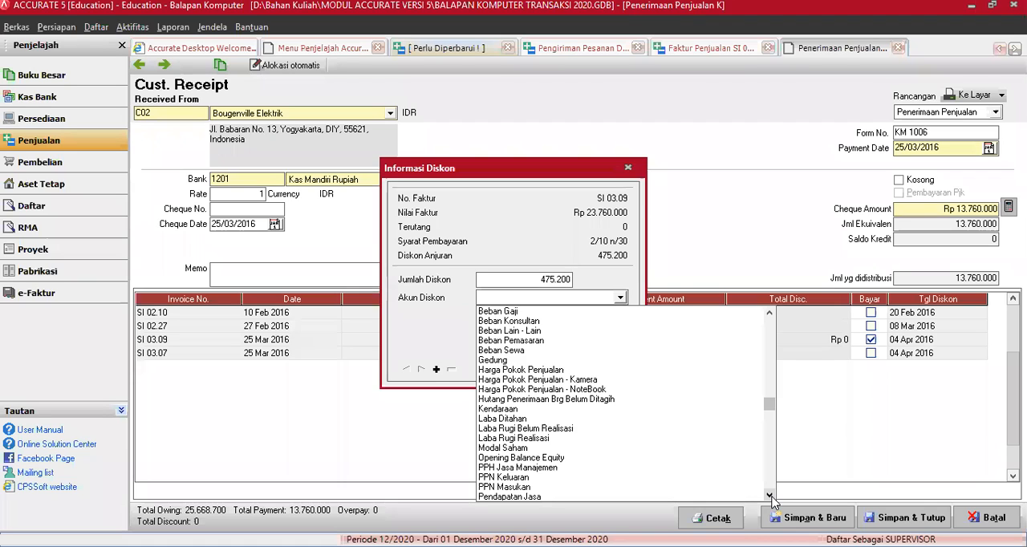
left_click(771, 497)
left_click(771, 496)
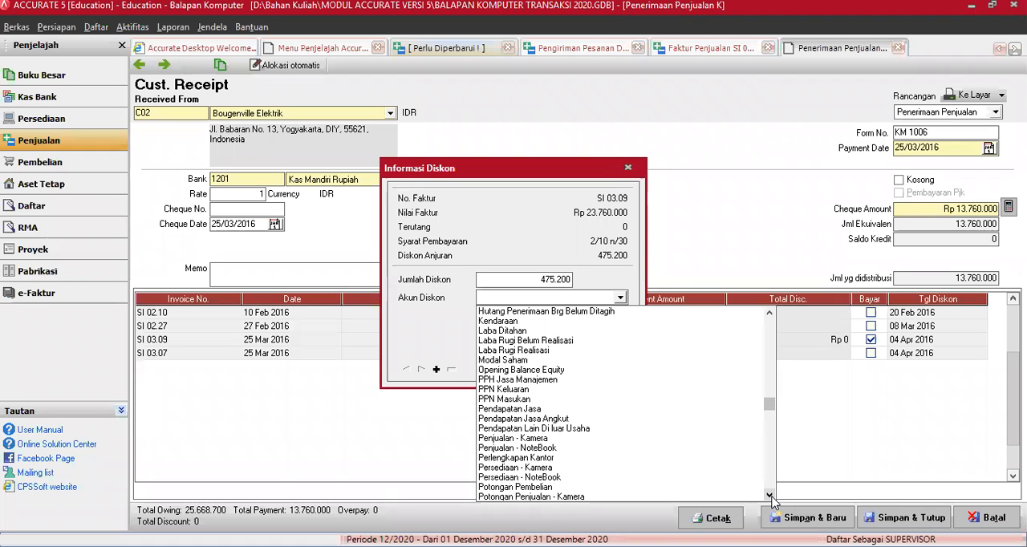
left_click(620, 297)
left_click(620, 297)
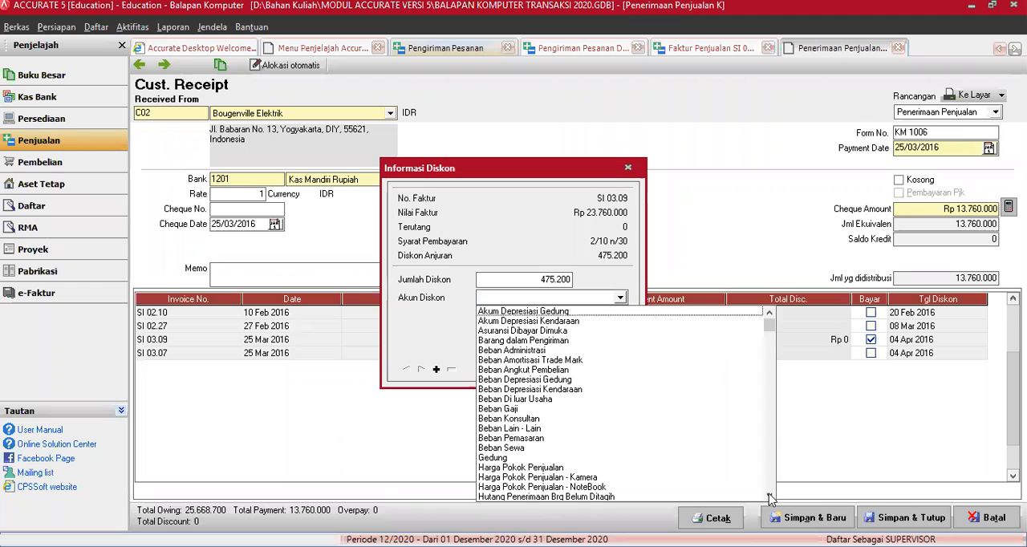
left_click(768, 494)
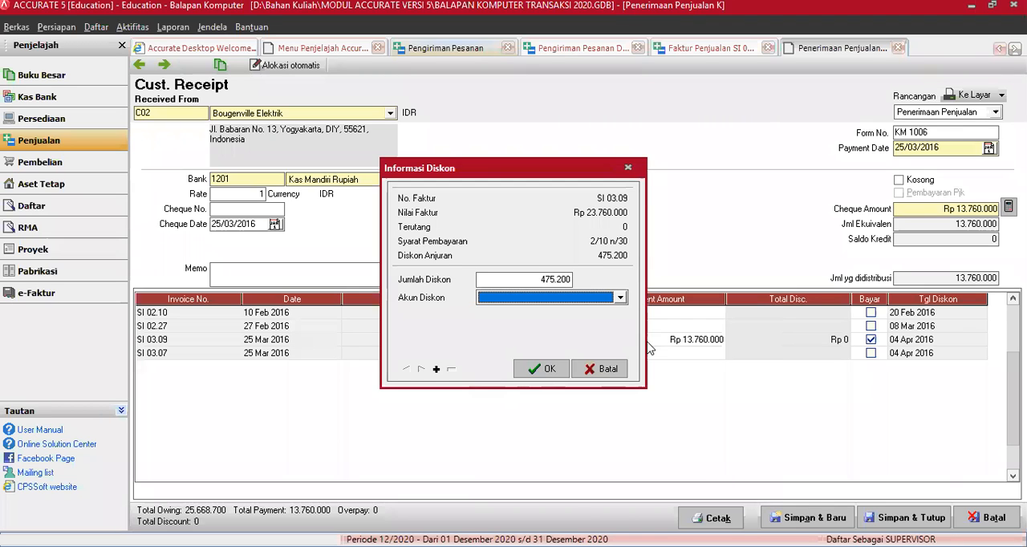
left_click(621, 297)
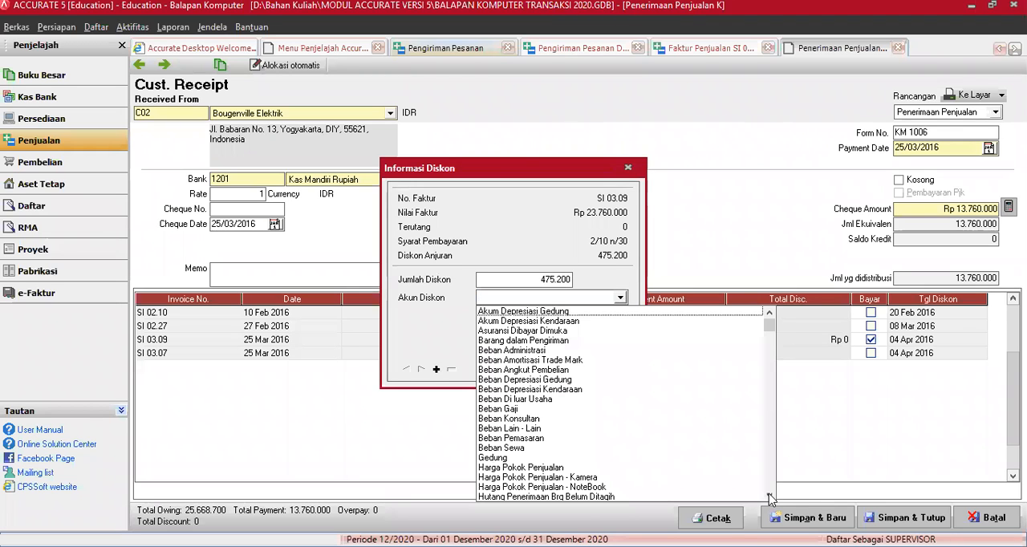
left_click(768, 494)
left_click(768, 495)
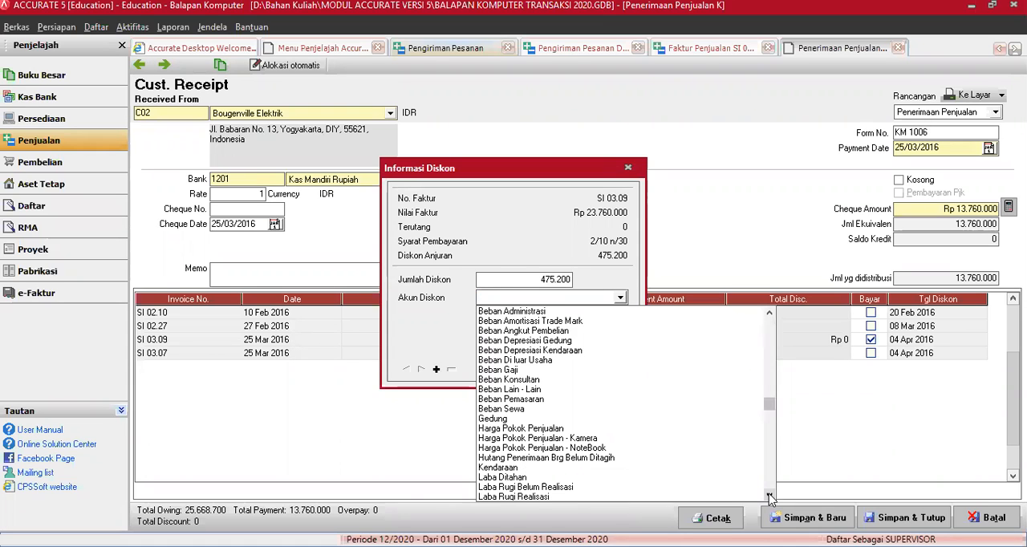
left_click(770, 495)
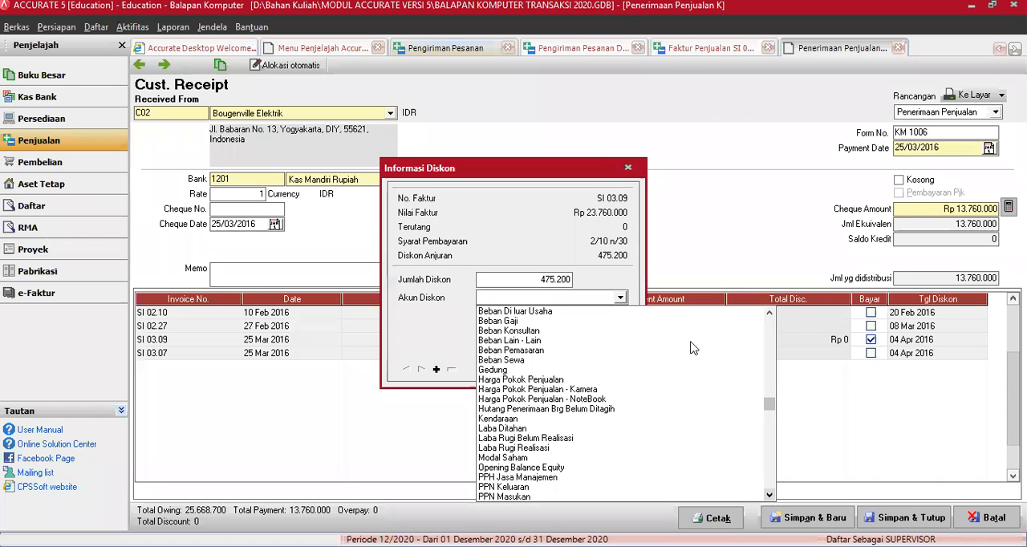
left_click(620, 298)
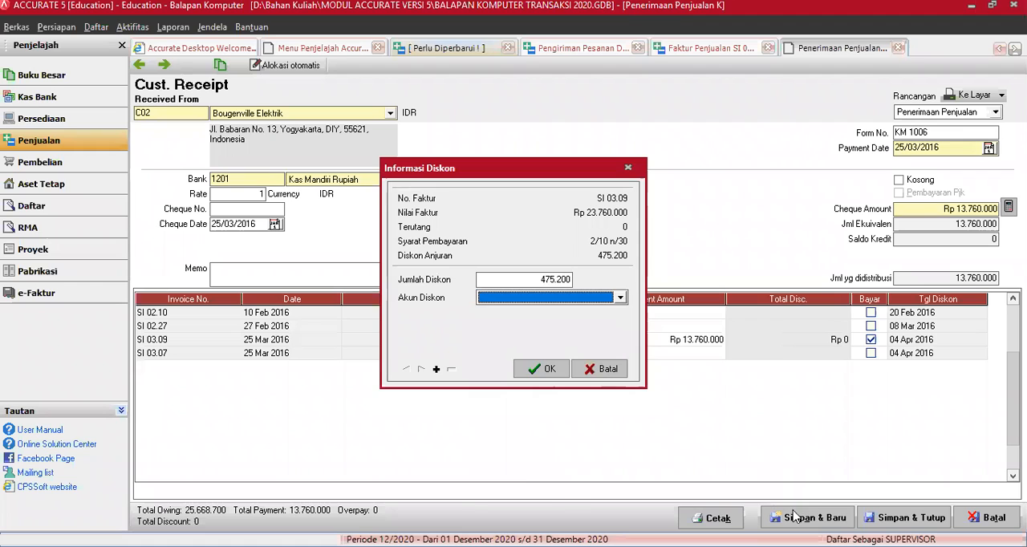
key("alt+Down")
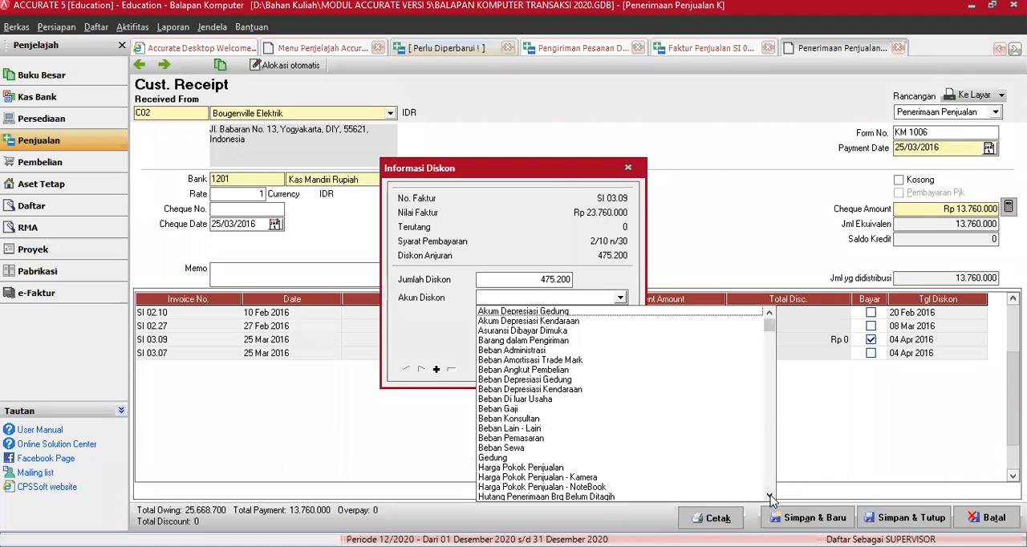
left_click(770, 496)
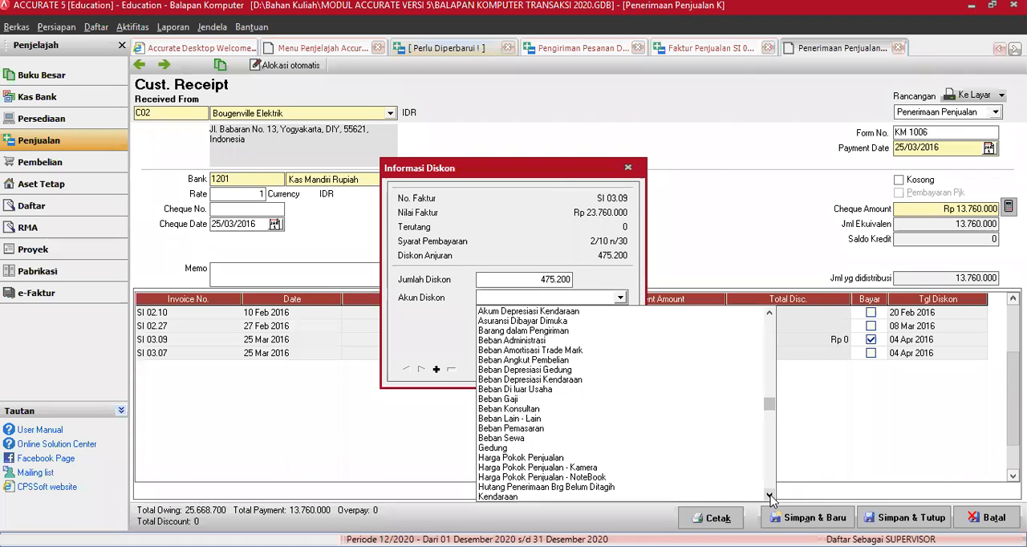
left_click(769, 496)
left_click(769, 496)
left_click(770, 496)
left_click(770, 496)
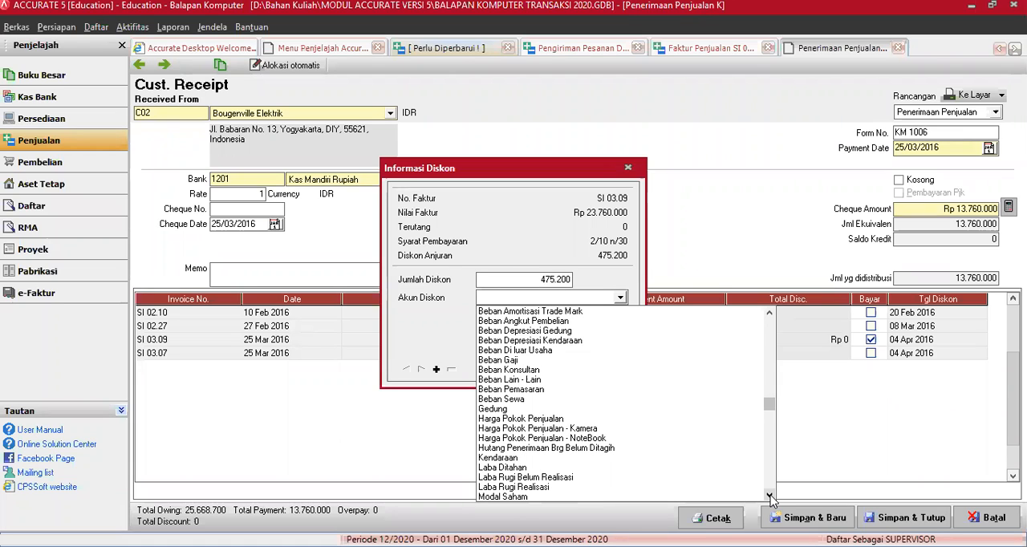
left_click(620, 298)
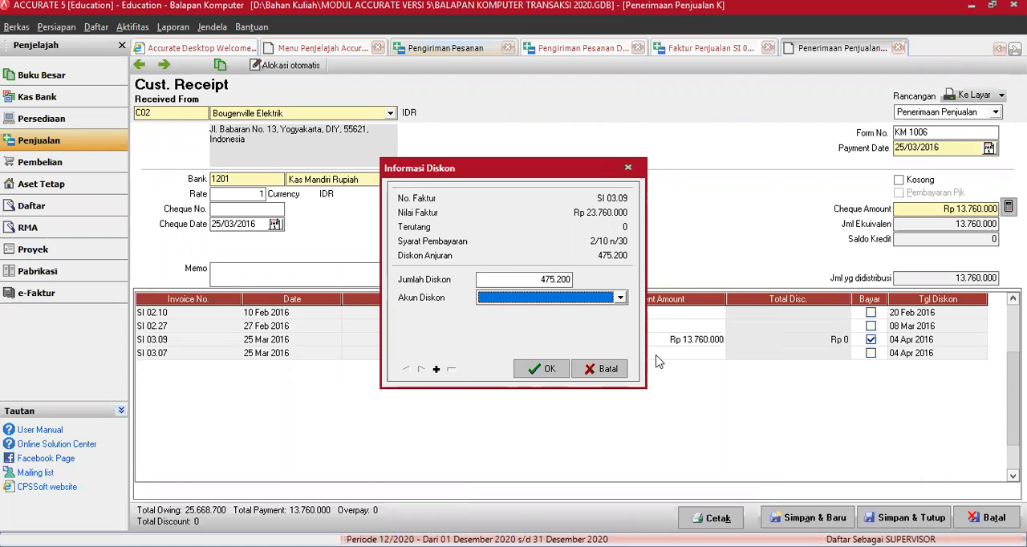
left_click(620, 298)
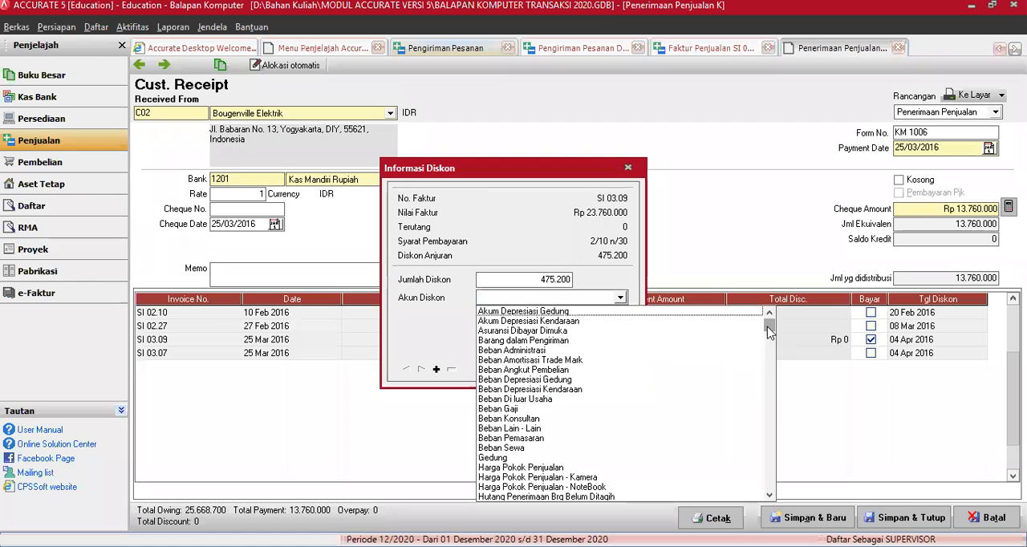
left_click_drag(773, 424, 770, 439)
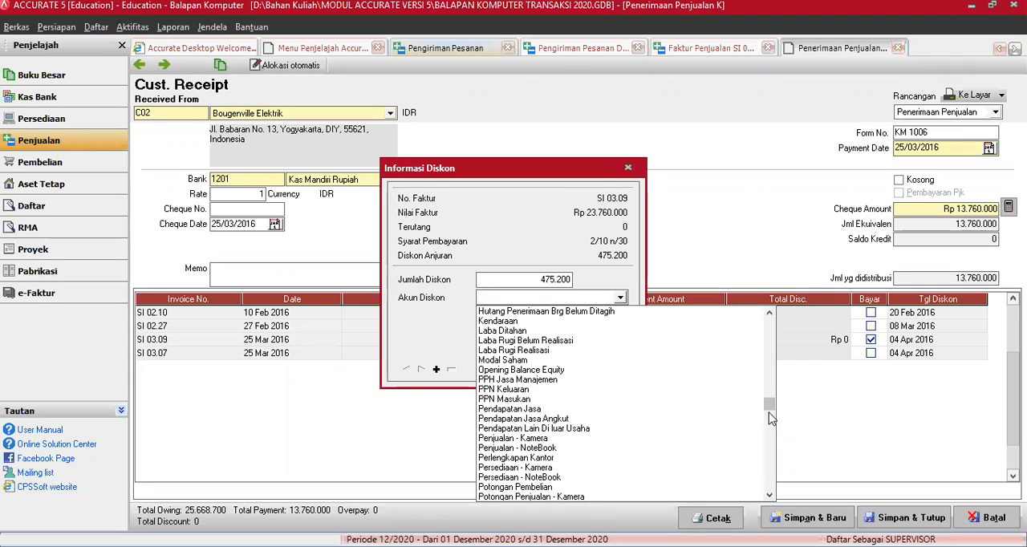
scroll(770, 416, "up", 5)
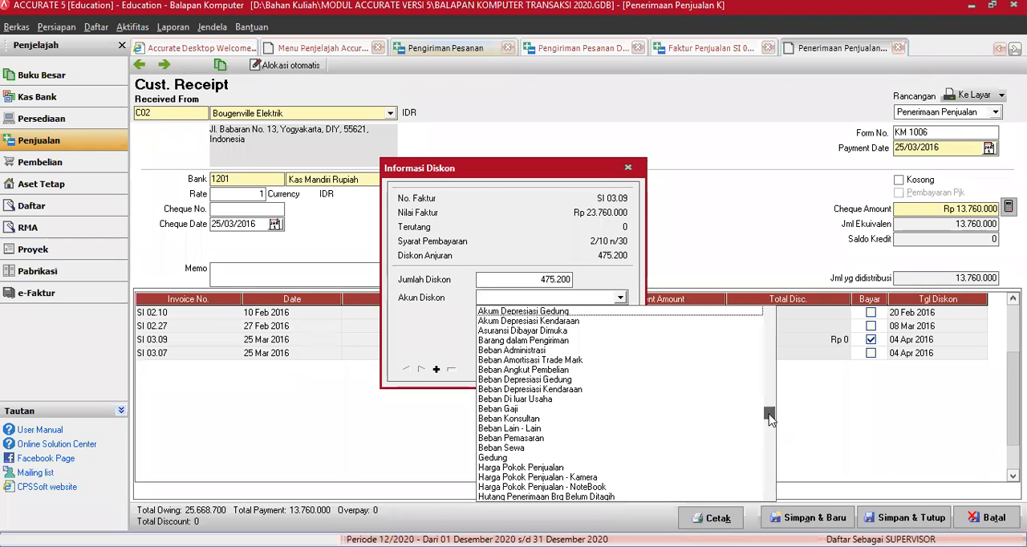
left_click(622, 298)
Step: Set the discount account for invoice SI 03.09 to Potongan Penjualan Faktur and confirm the discount information
left_click(622, 300)
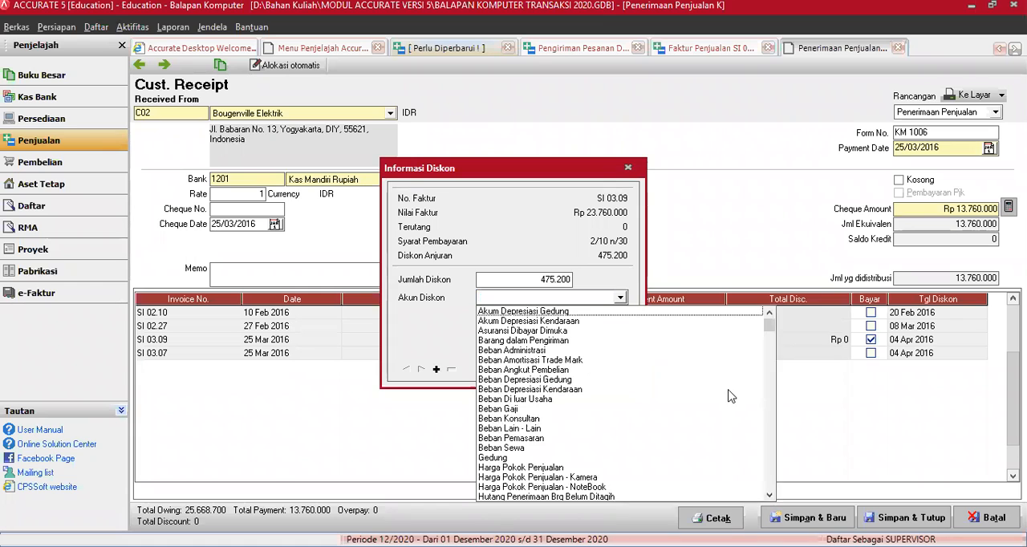
left_click_drag(773, 331, 764, 440)
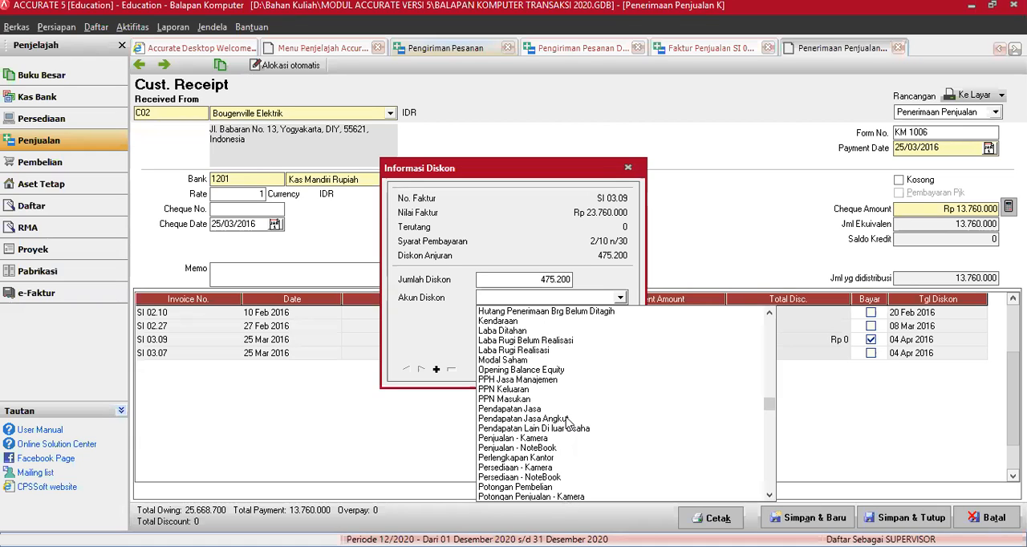
left_click(770, 496)
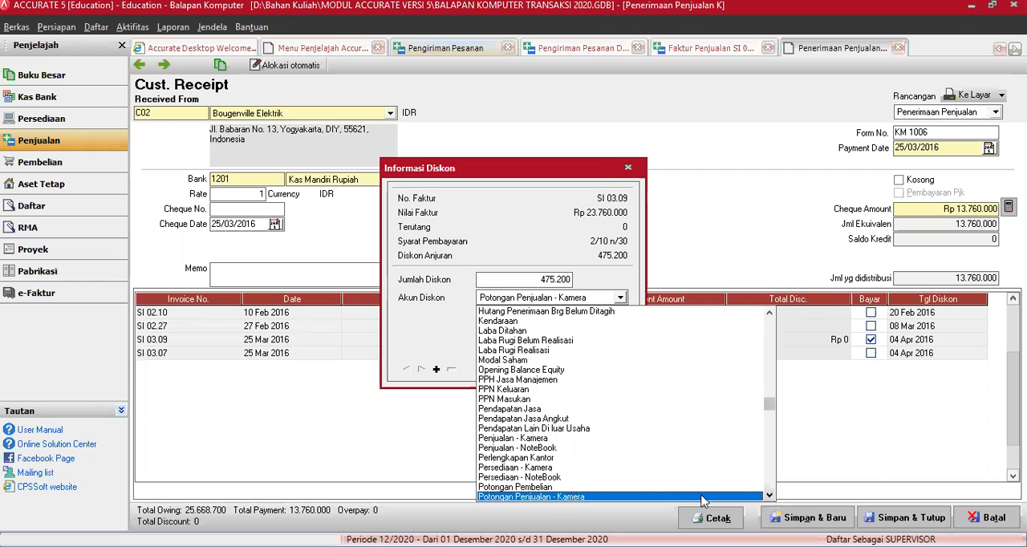
scroll(564, 490, "down", 1)
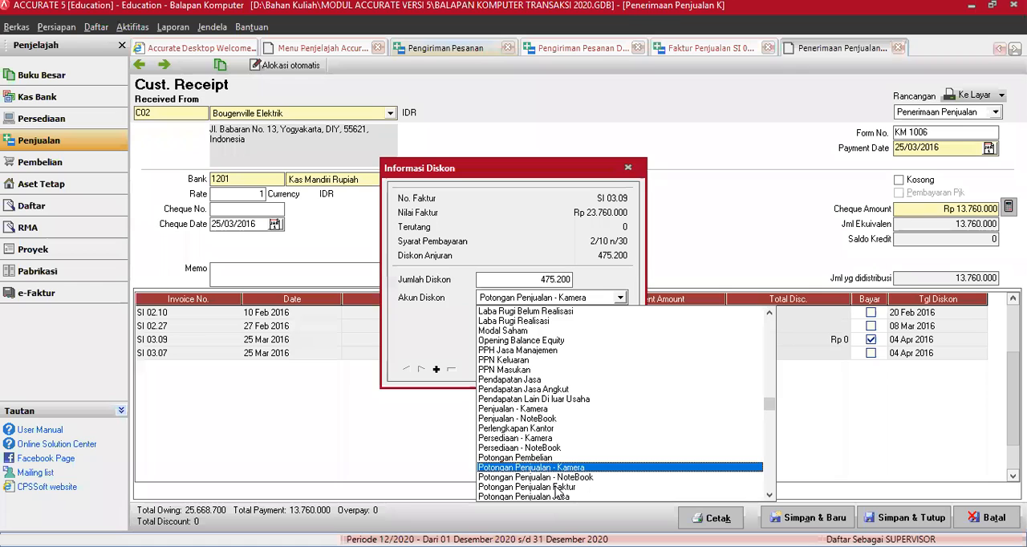
left_click(559, 488)
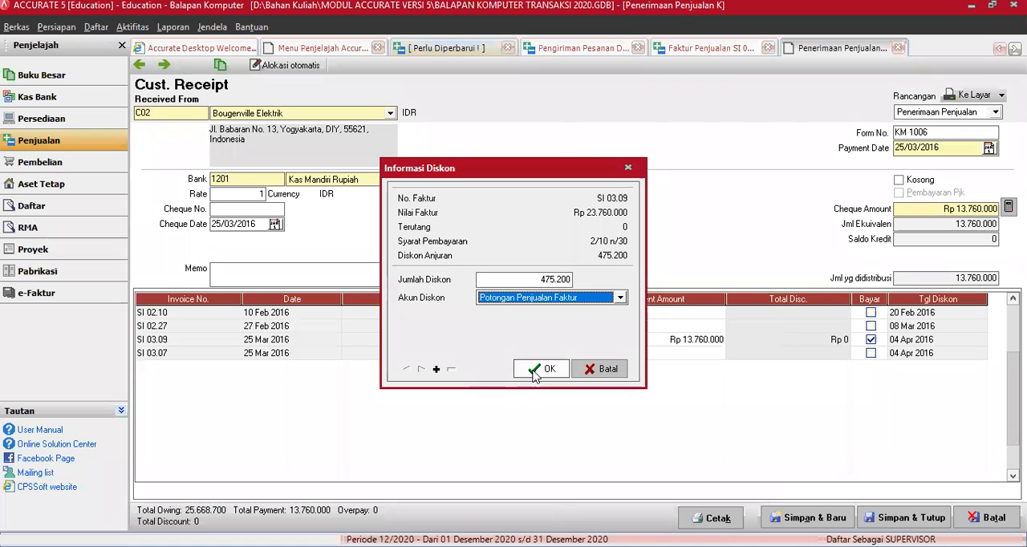
left_click(535, 374)
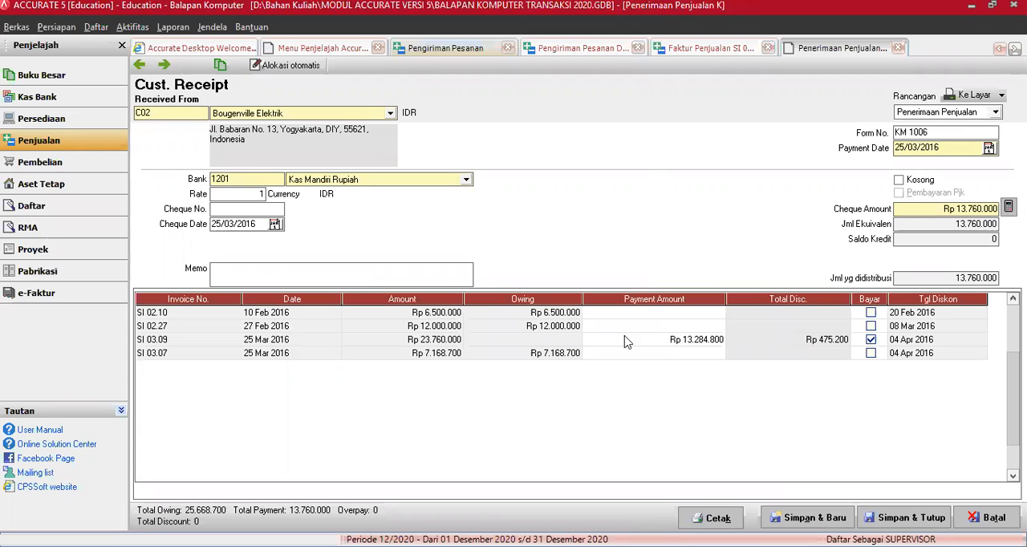
Step: Recalculate the Bougenville Elektrik receipt's cheque amount from the discounted payment, and save and close the receipt
left_click(515, 350)
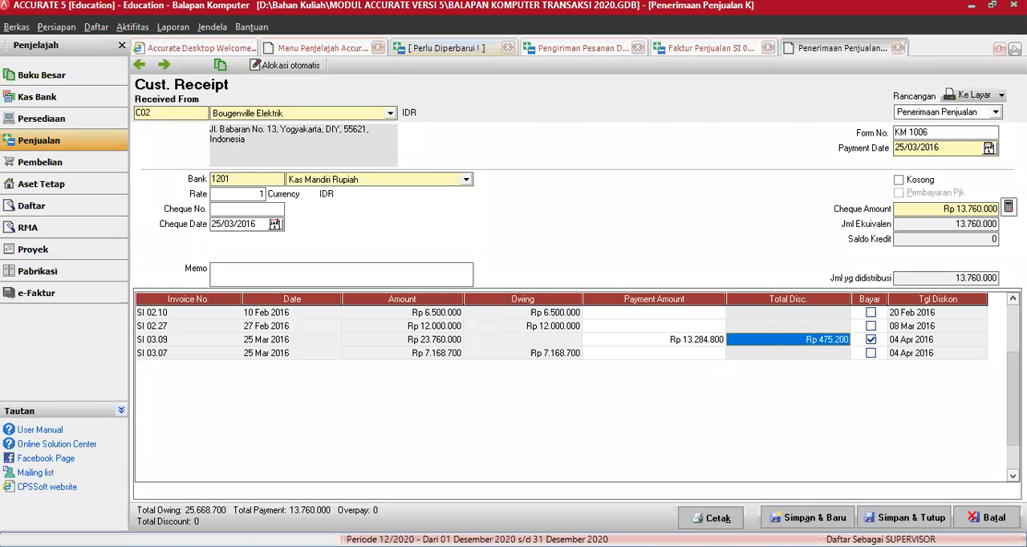
left_click(1008, 207)
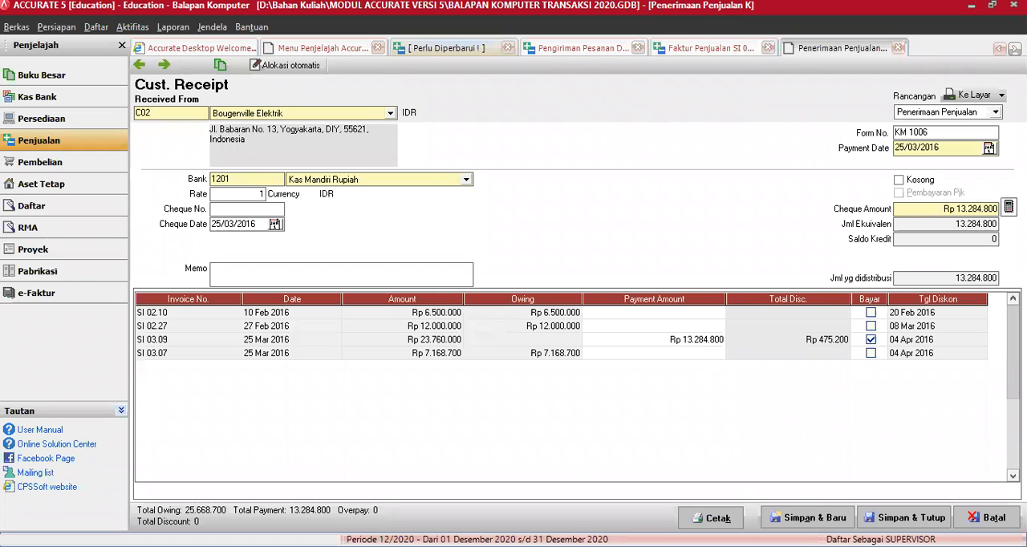
left_click(893, 519)
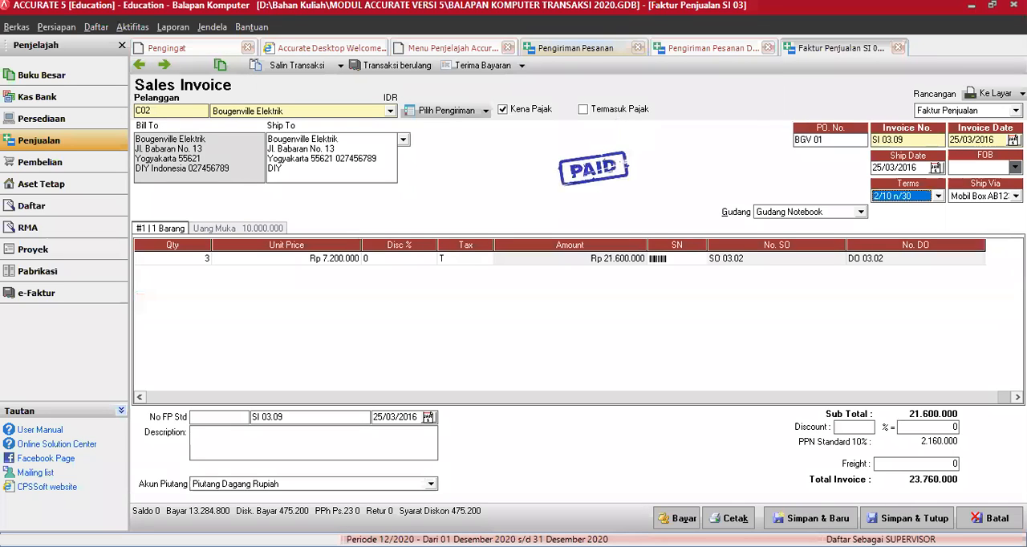
Step: Save and close sales invoice SI 03.09 and its delivery order DO 03.02
left_click(908, 518)
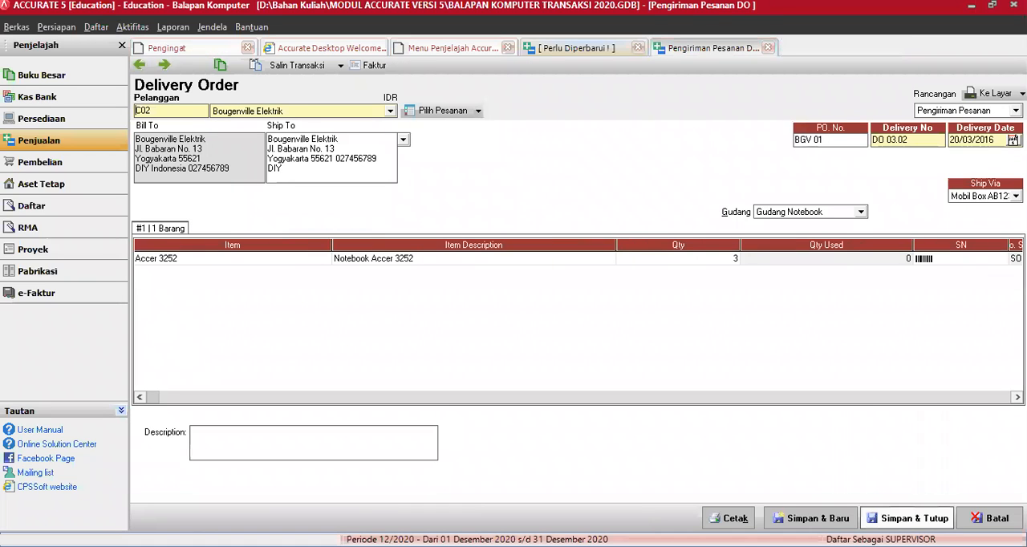
left_click(907, 518)
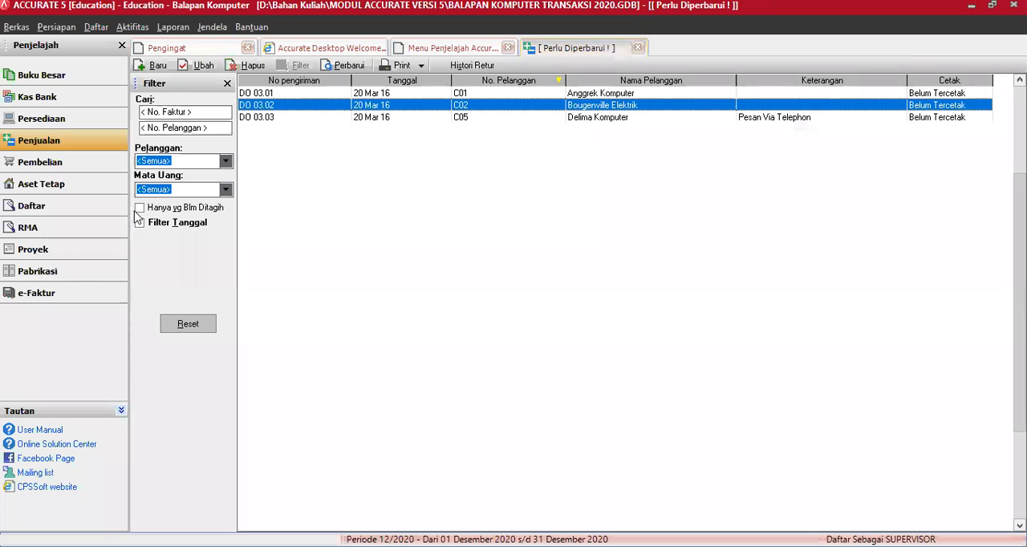
Step: Compare the full delivery order list with the one filtered to deliveries not yet invoiced
left_click(178, 209)
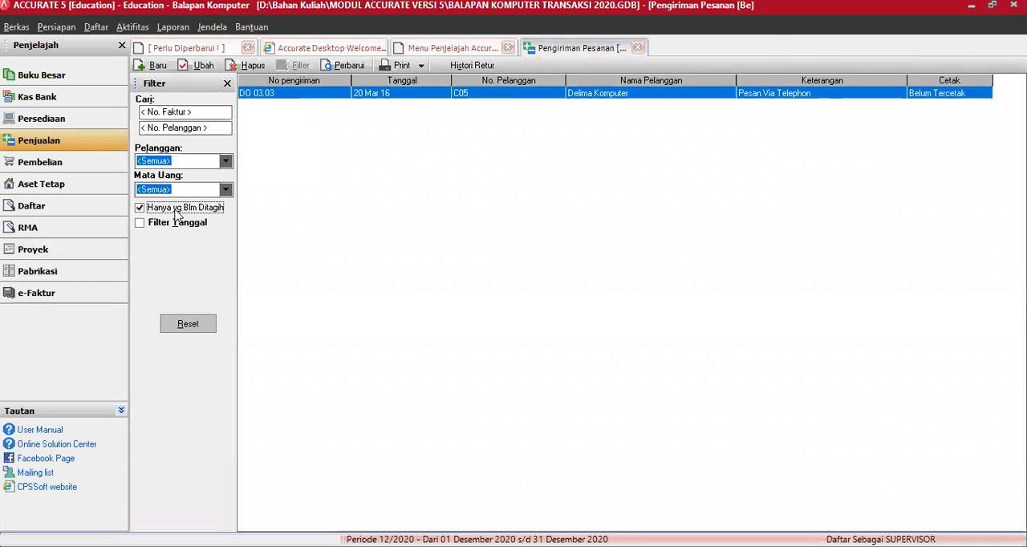
left_click(177, 210)
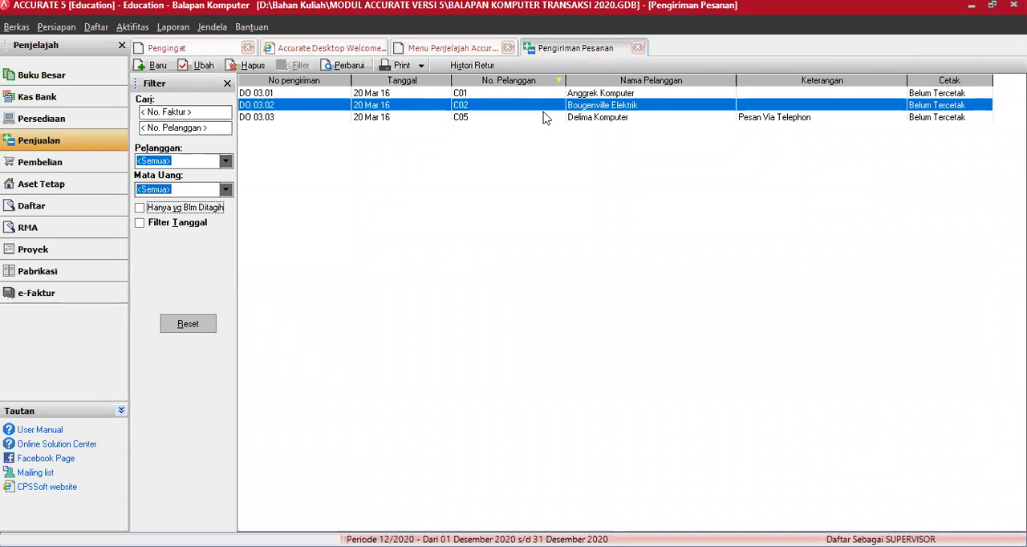
left_click(157, 210)
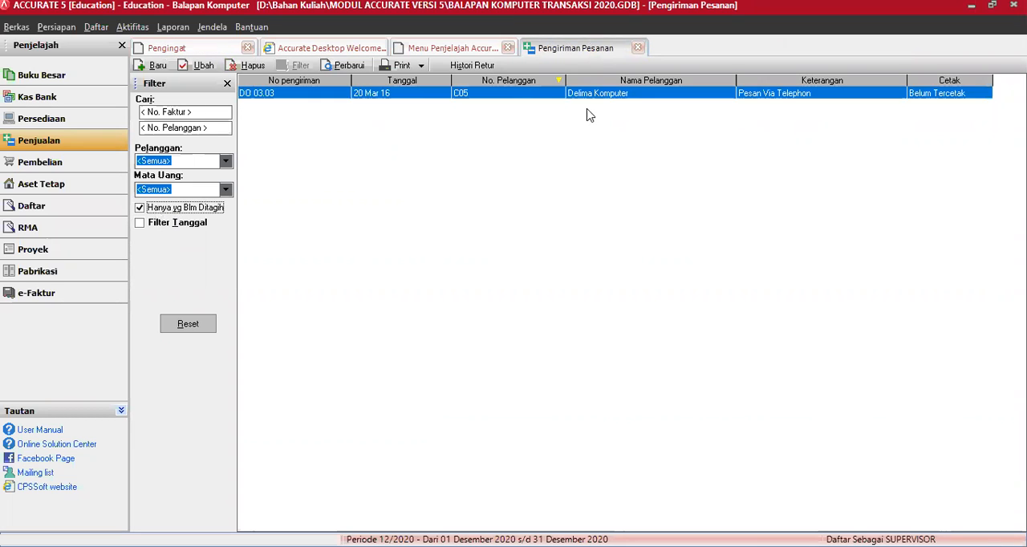
Step: Close the delivery order list and start a new customer receipt from Anggrek Komputer
left_click(639, 48)
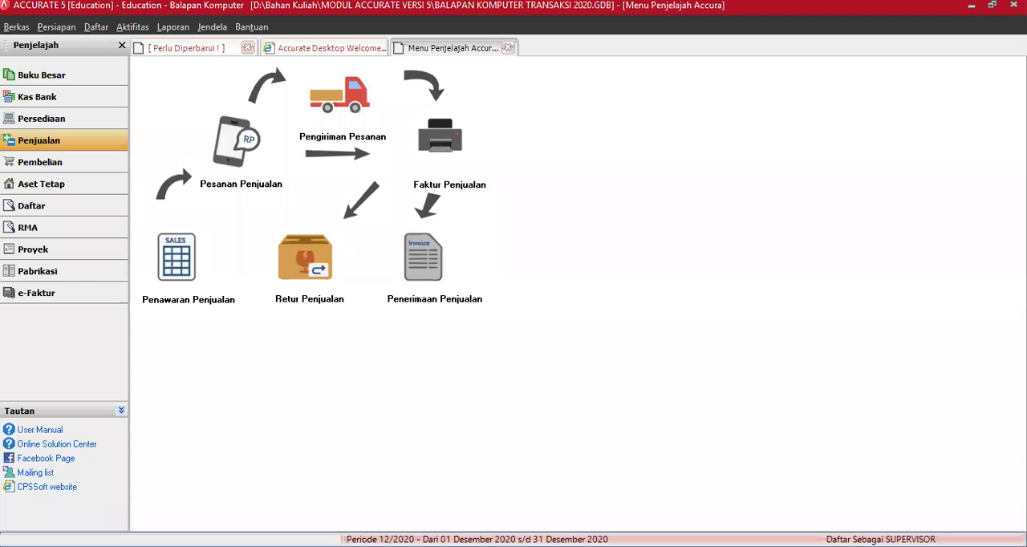
left_click(422, 258)
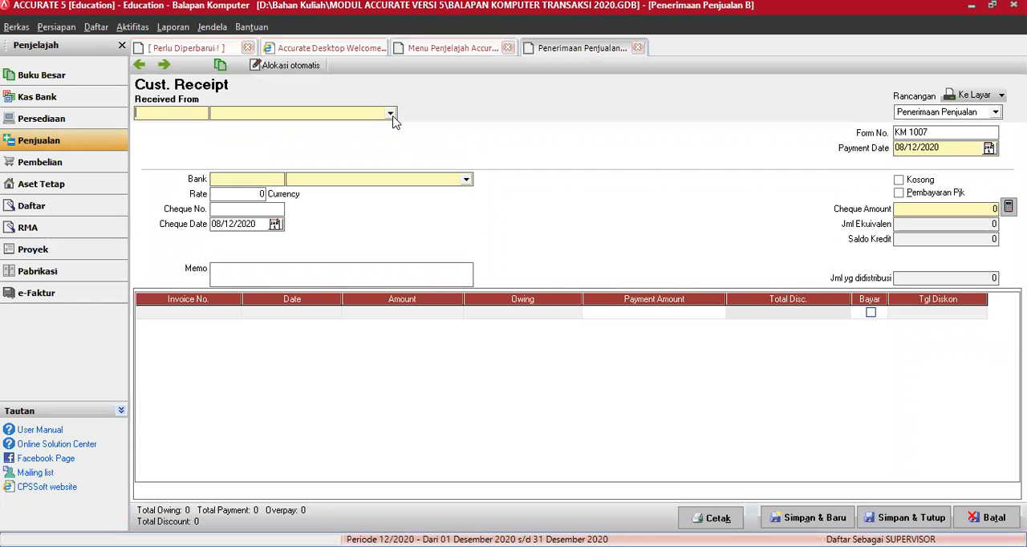
left_click(390, 113)
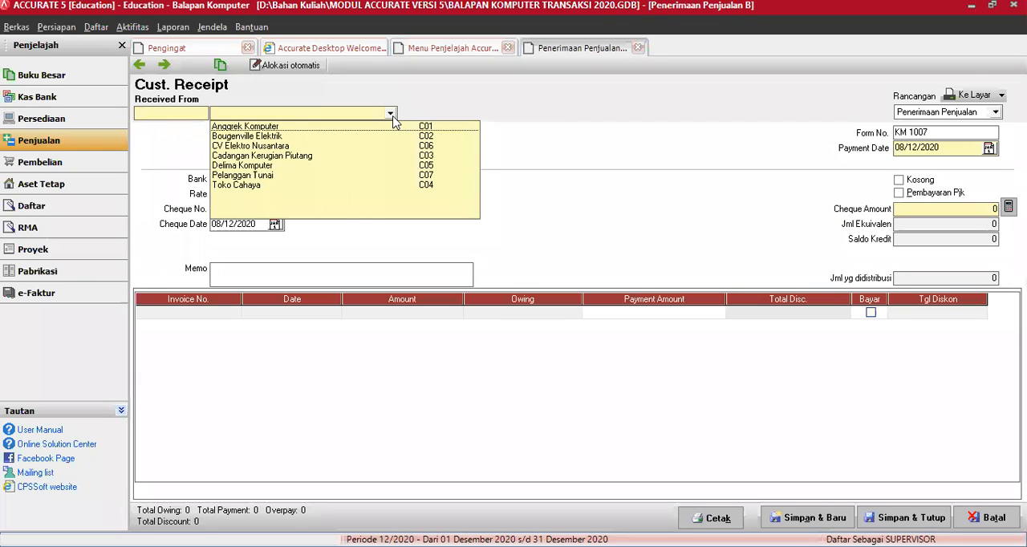
key("Return")
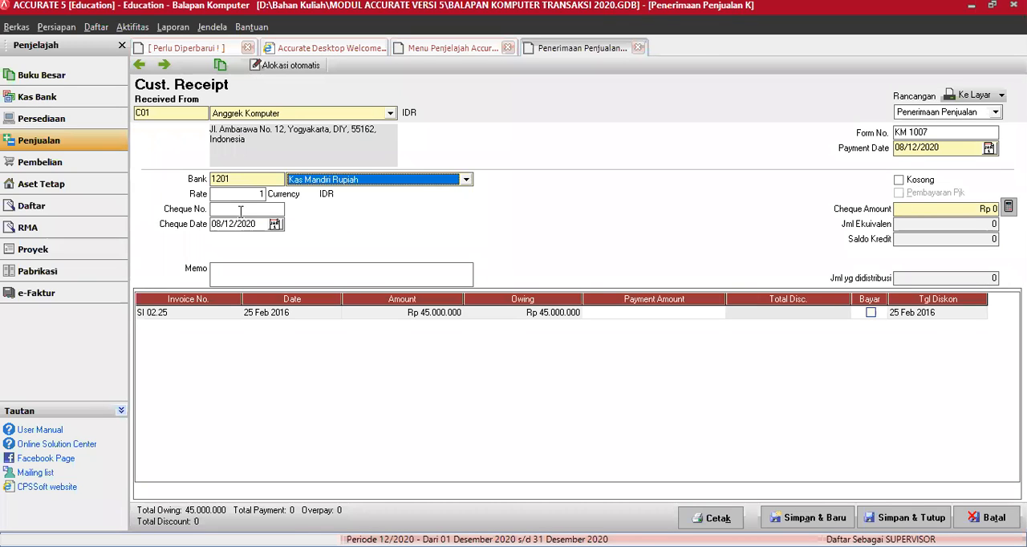
Step: Set the Anggrek Komputer receipt's cheque date to 28/03/2016, leaving the cheque number blank
left_click(241, 211)
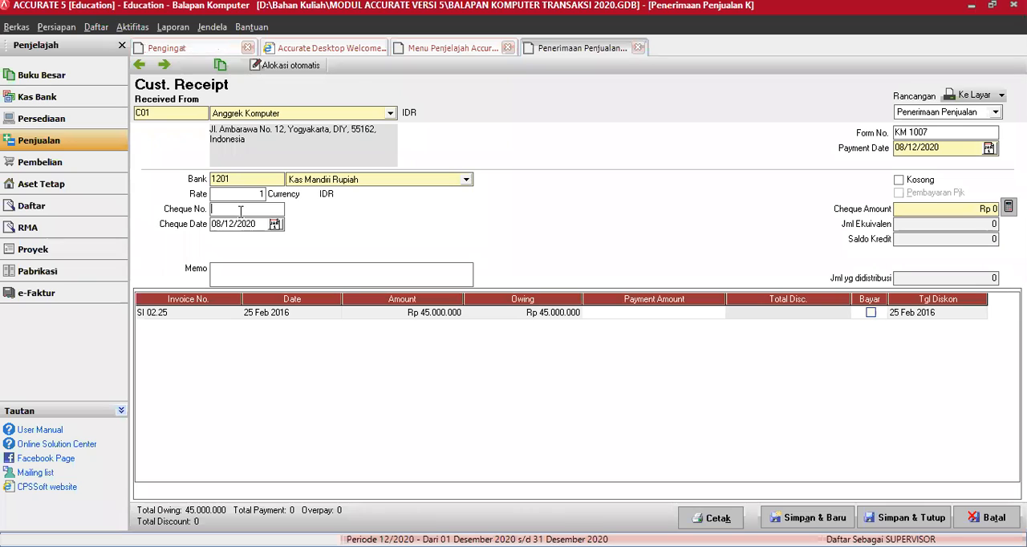
key("Tab")
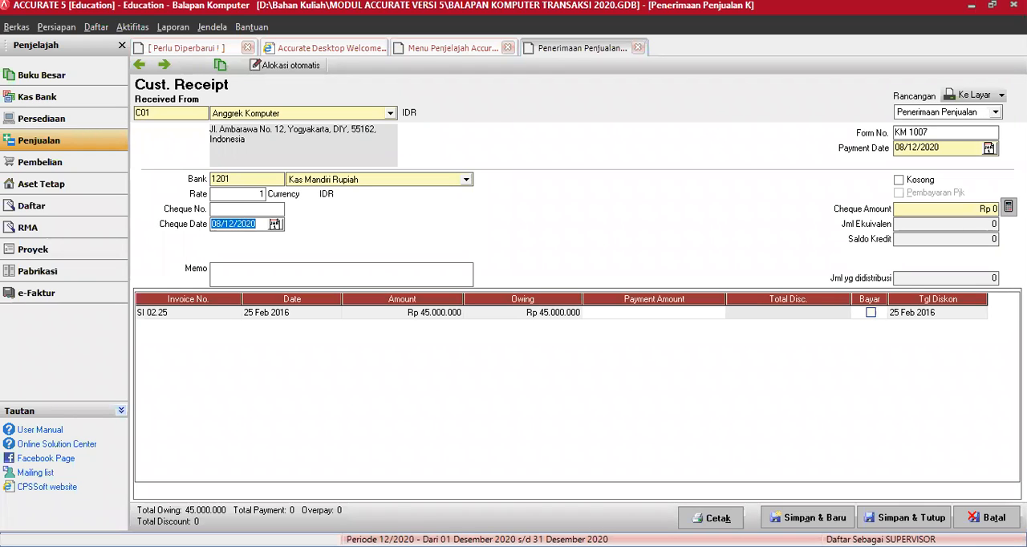
key("alt+Tab")
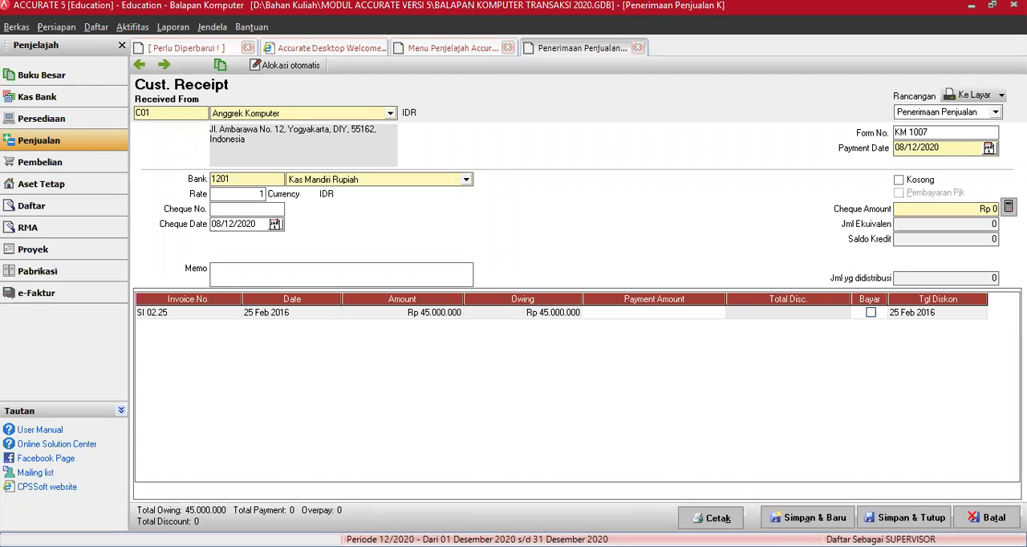
key("alt+Tab")
type("28/03/2016")
key("Tab")
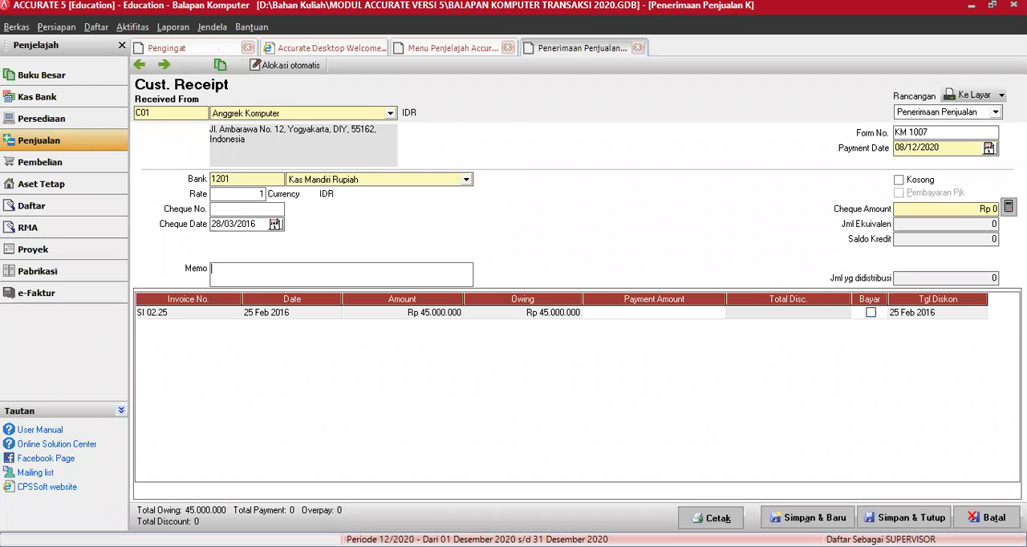
Step: Enter the receipt's memo as "Pelunasan piutang"
type("Pe")
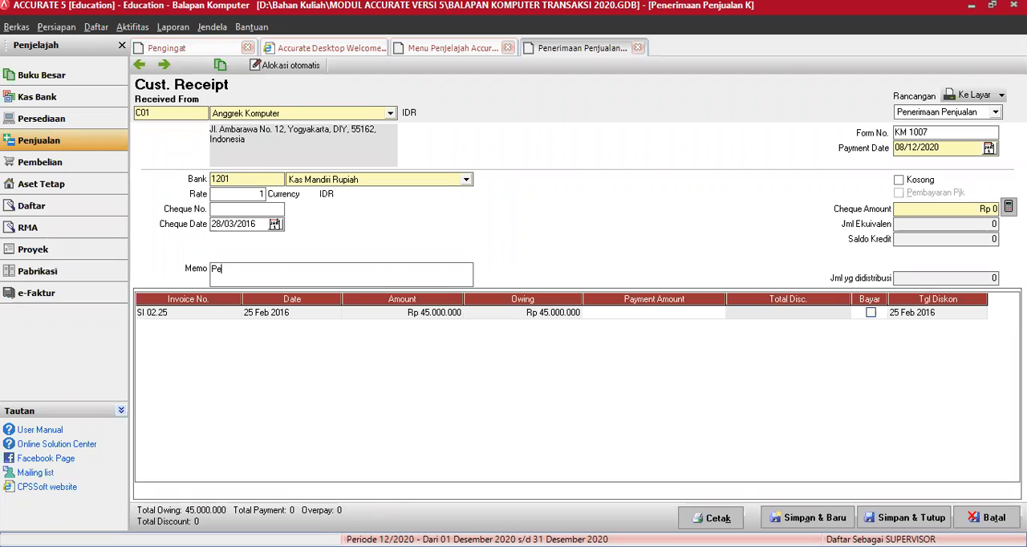
type("lunasan piutang")
Step: Set the receipt's payment date to 28/03/2016 and mark invoice SI 02.25 for payment
left_click(940, 131)
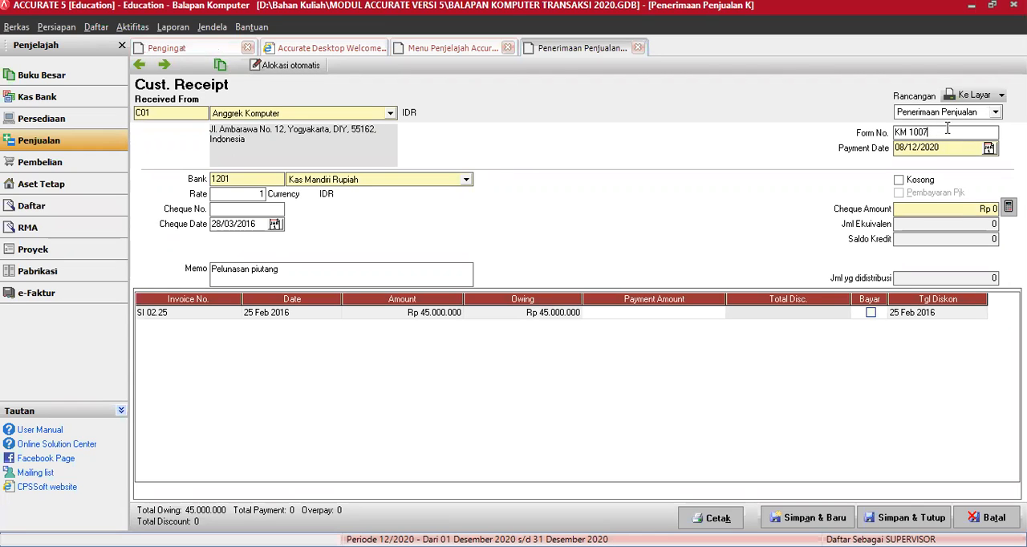
key("Tab")
left_click(872, 315)
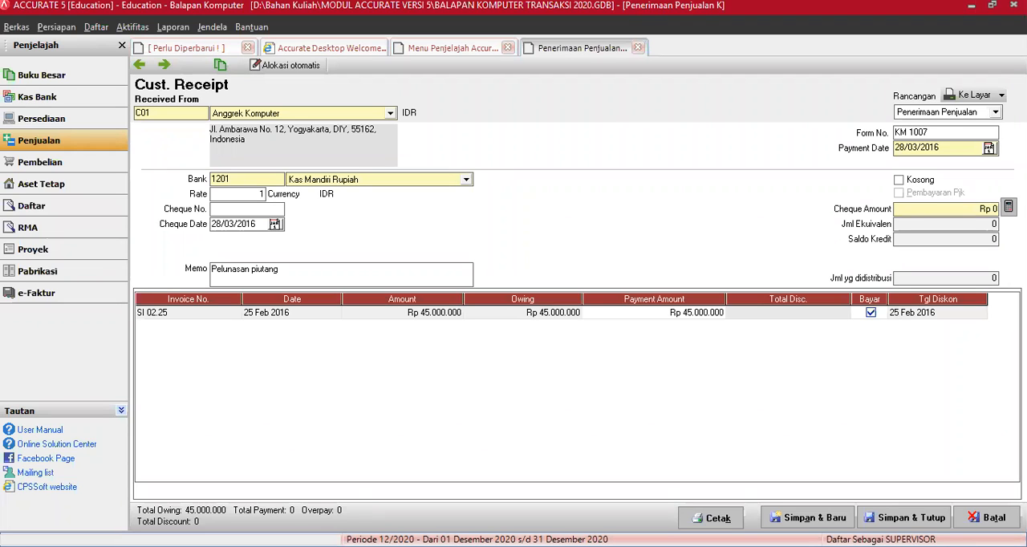
Step: Open the discount information for invoice SI 02.25 and set its discount amount to -900.000
left_click(765, 316)
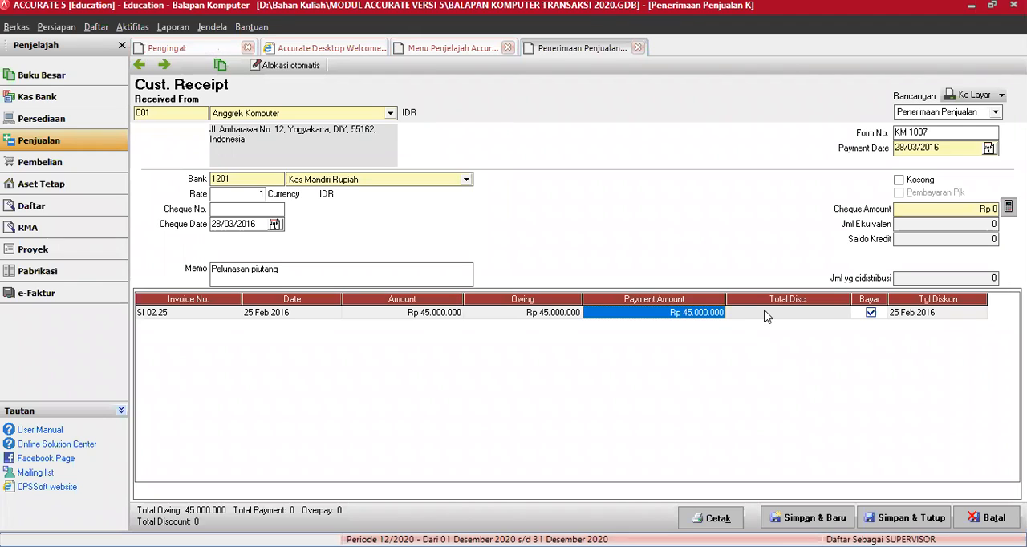
left_click(764, 316)
right_click(765, 315)
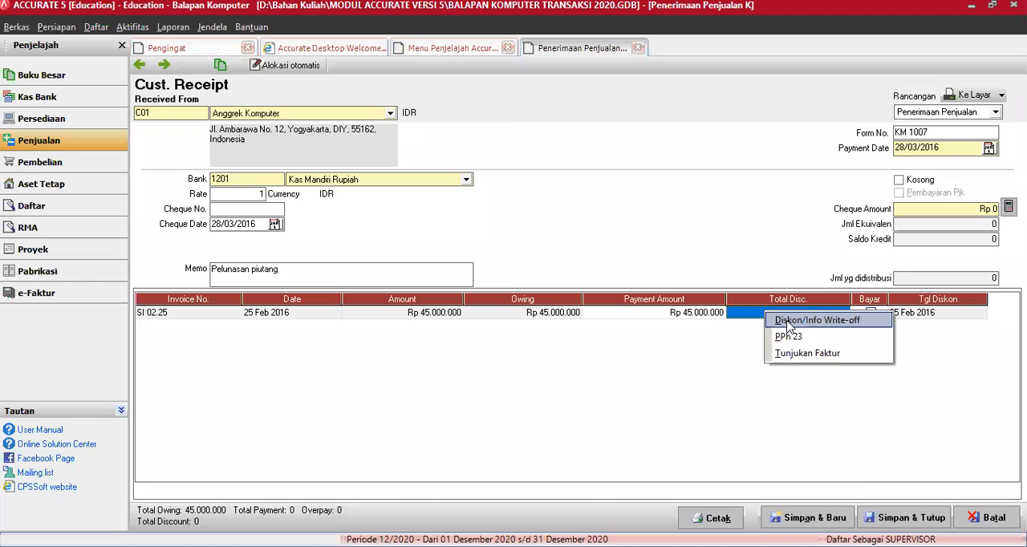
left_click(817, 320)
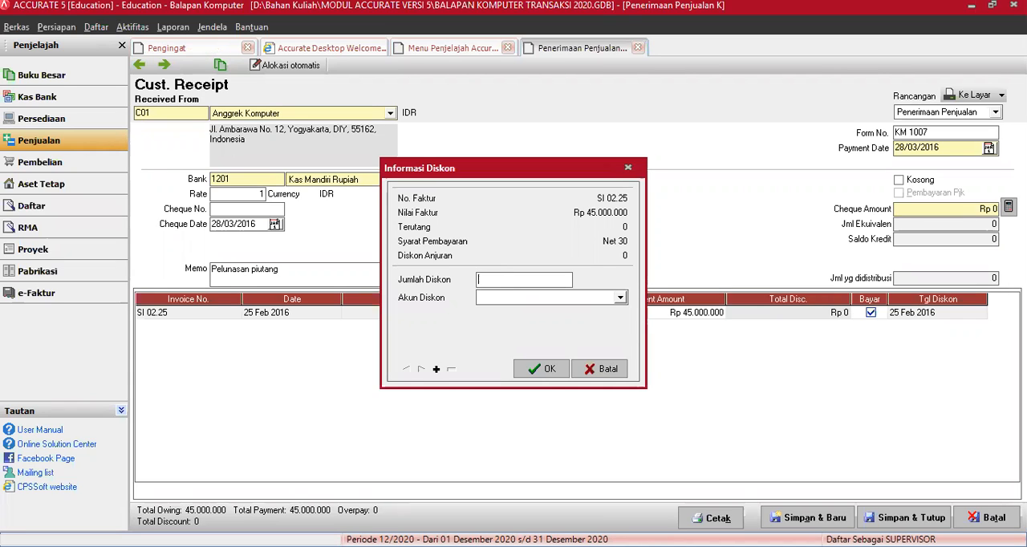
type("900000")
key("Tab")
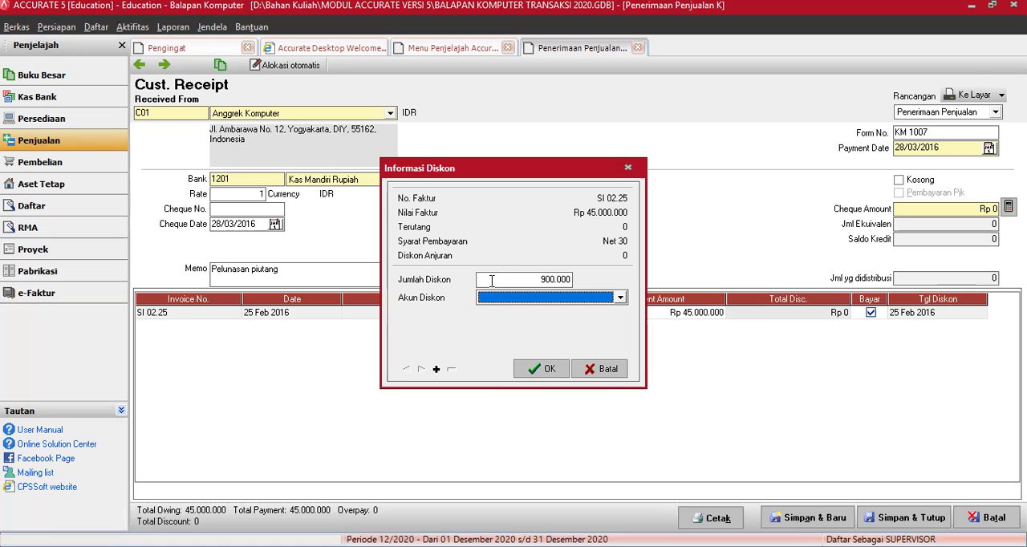
left_click(492, 280)
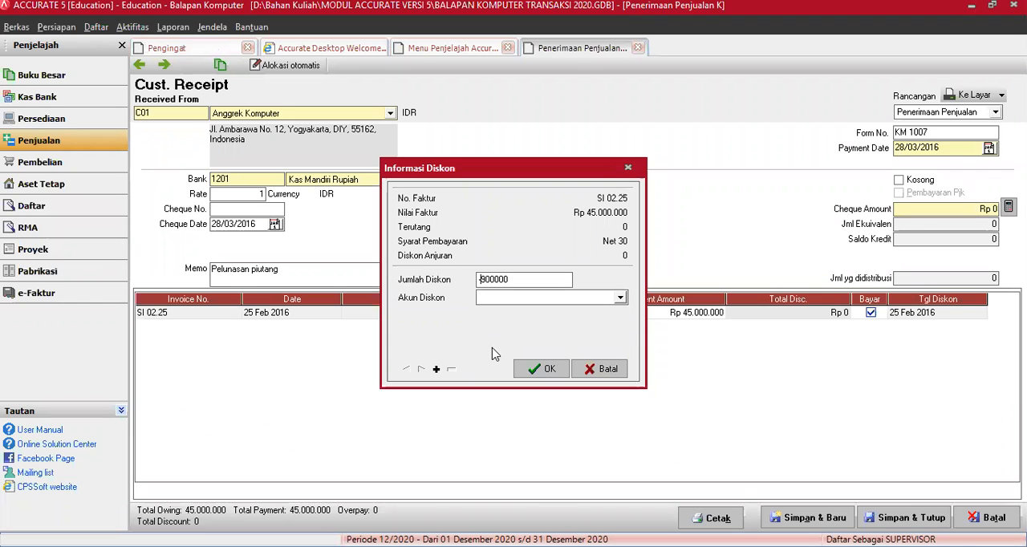
Step: Set the discount account for invoice SI 02.25 to Pendapatan Lain Di luar Usaha and confirm the discount information
left_click(622, 298)
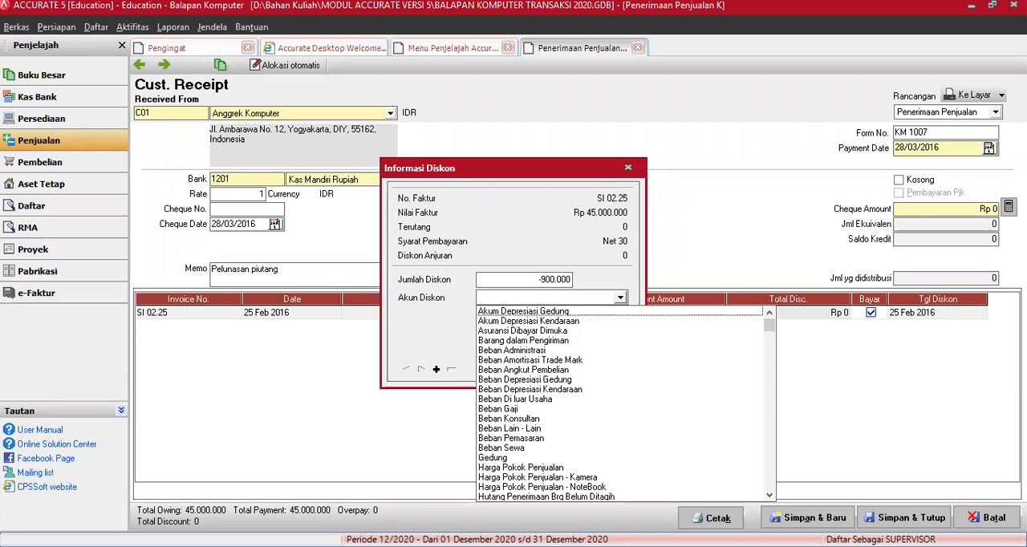
left_click(621, 297)
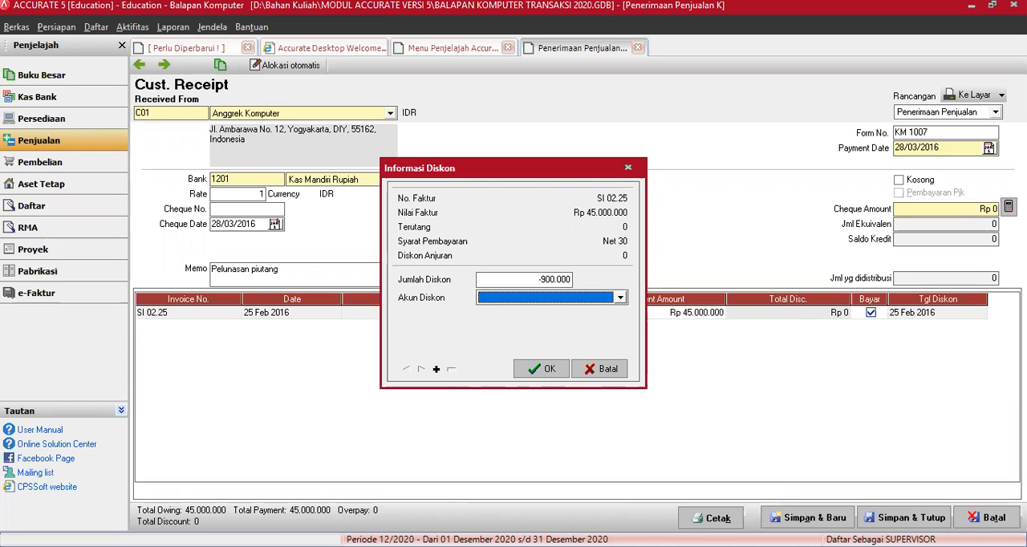
left_click(621, 298)
left_click_drag(770, 329, 770, 424)
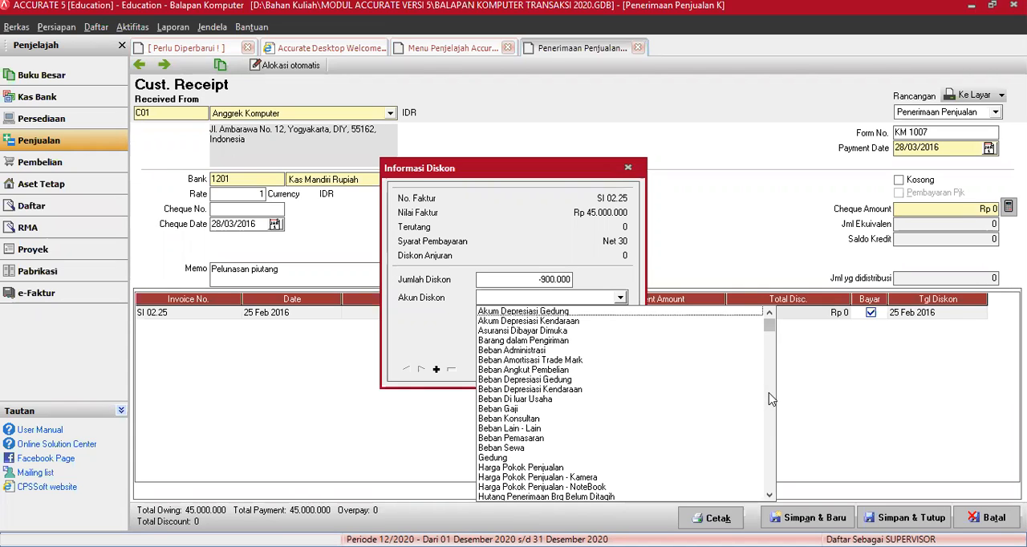
left_click(770, 498)
left_click(770, 498)
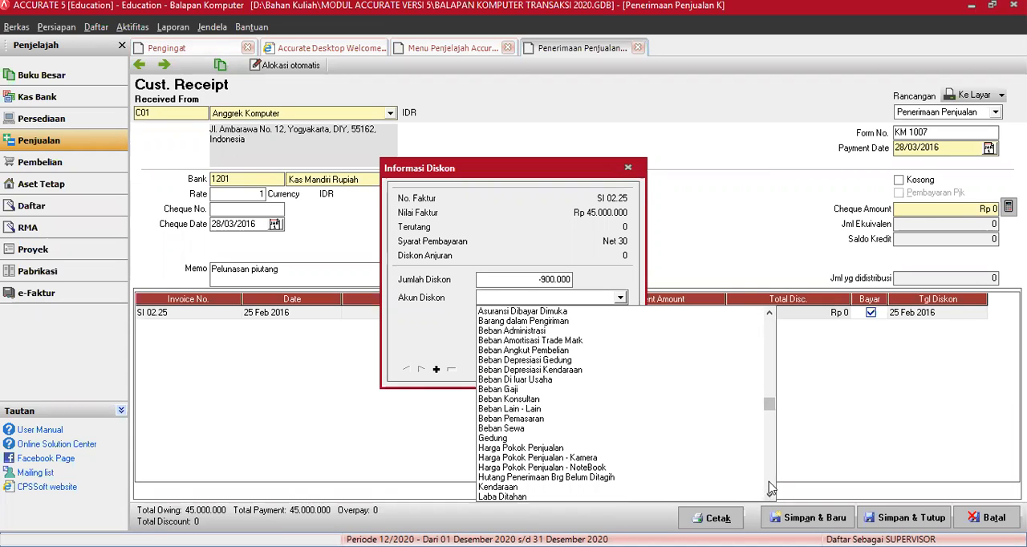
left_click(770, 497)
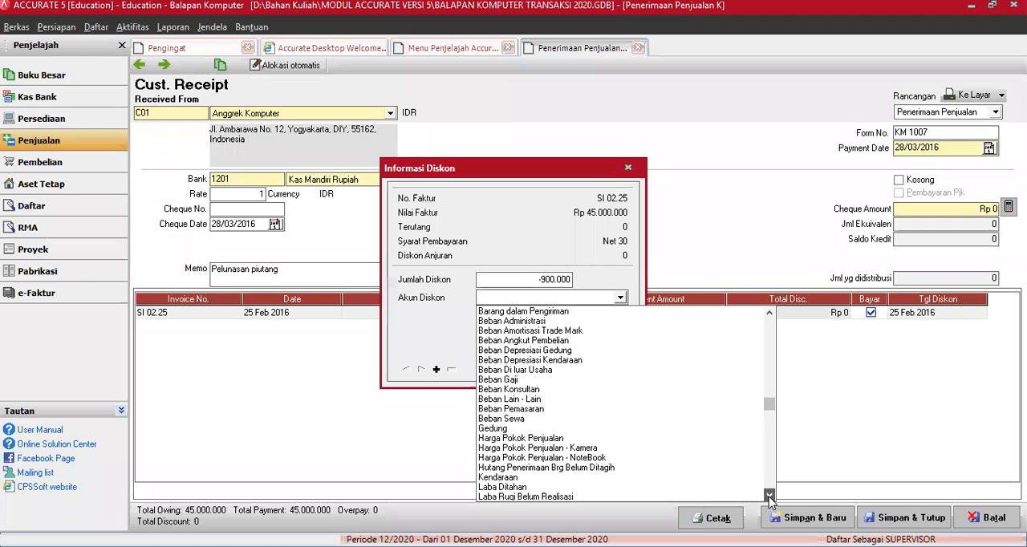
left_click(770, 497)
left_click_drag(770, 497, 771, 497)
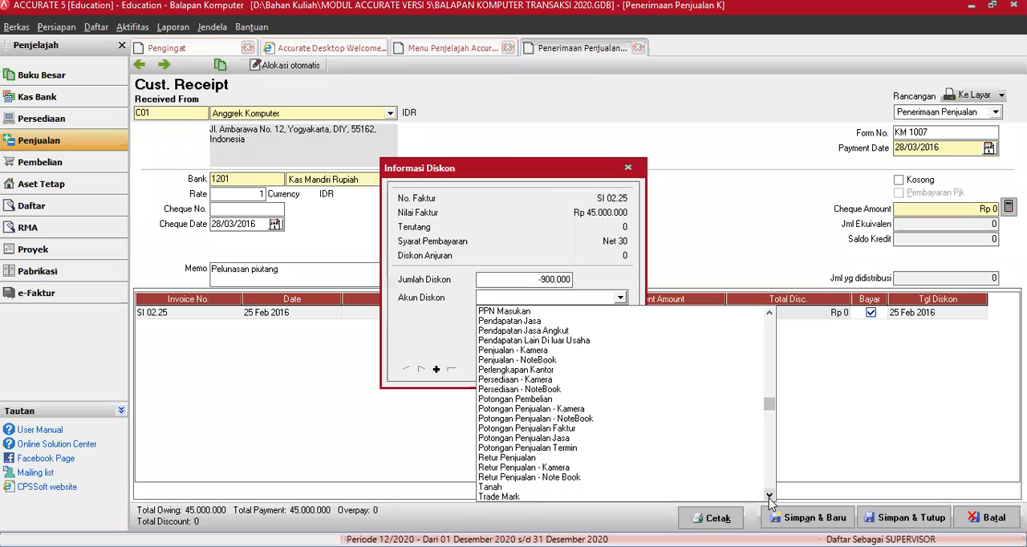
left_click(530, 340)
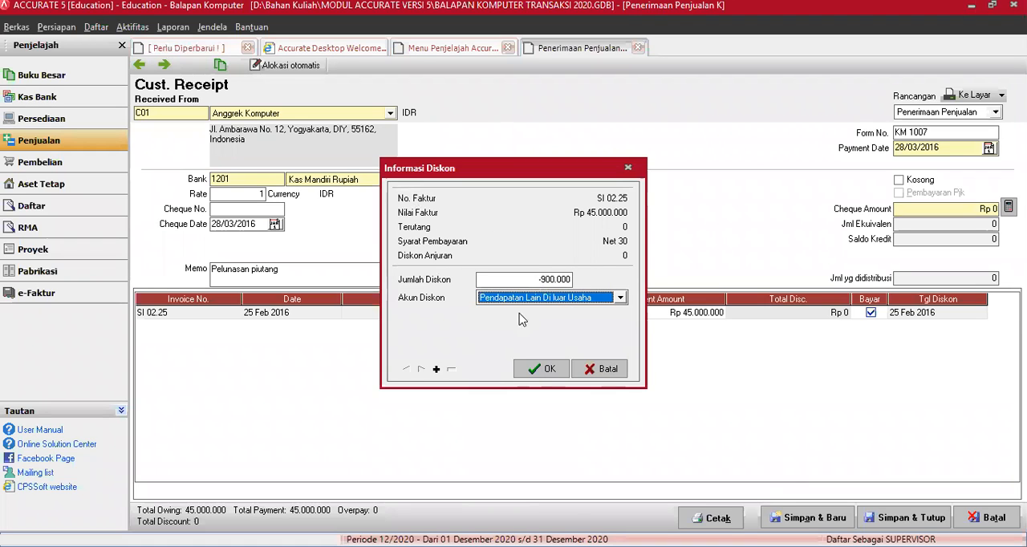
left_click(539, 369)
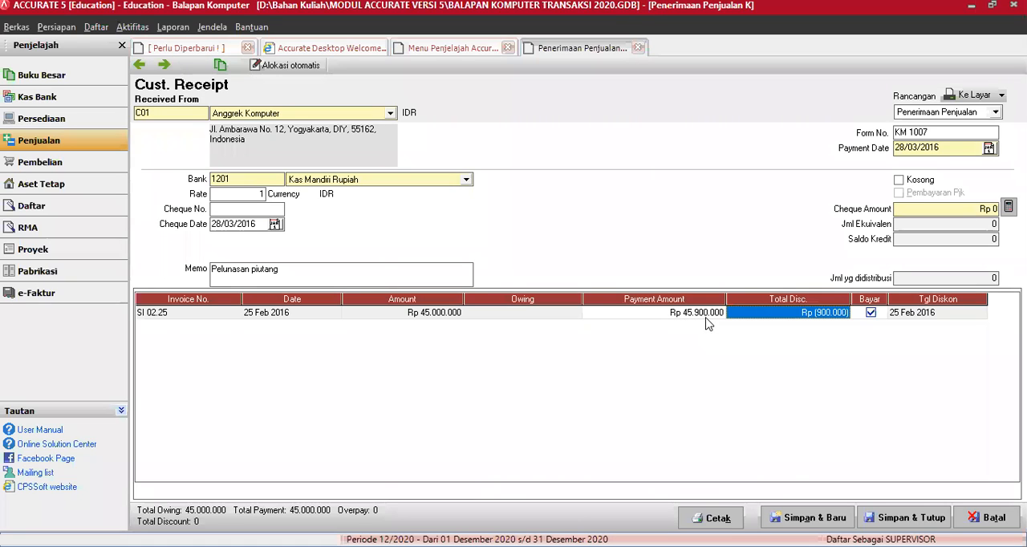
Step: Save receipt KM 1007 with a cheque amount of Rp 45.900.000, and review its transaction journal before closing it
left_click(973, 213)
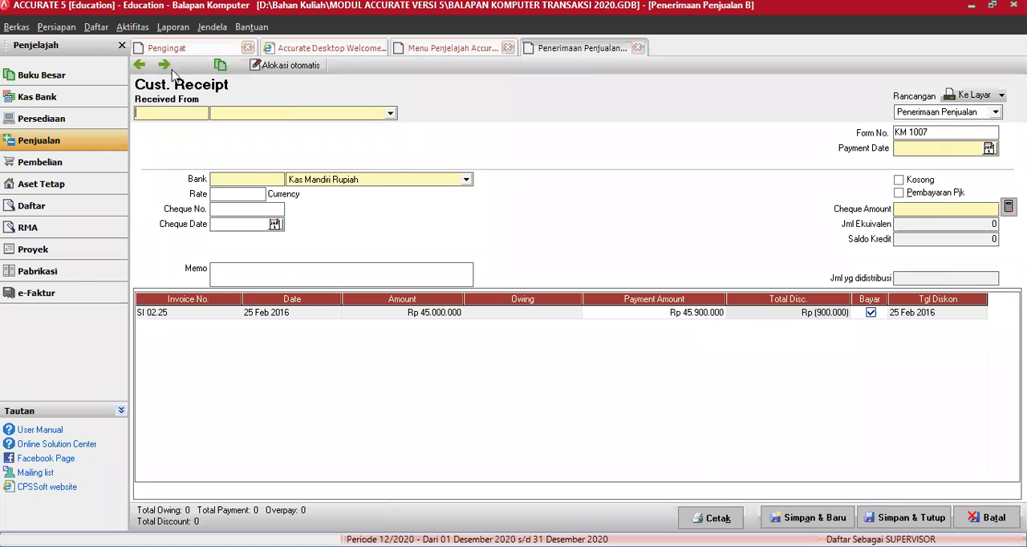
left_click(220, 66)
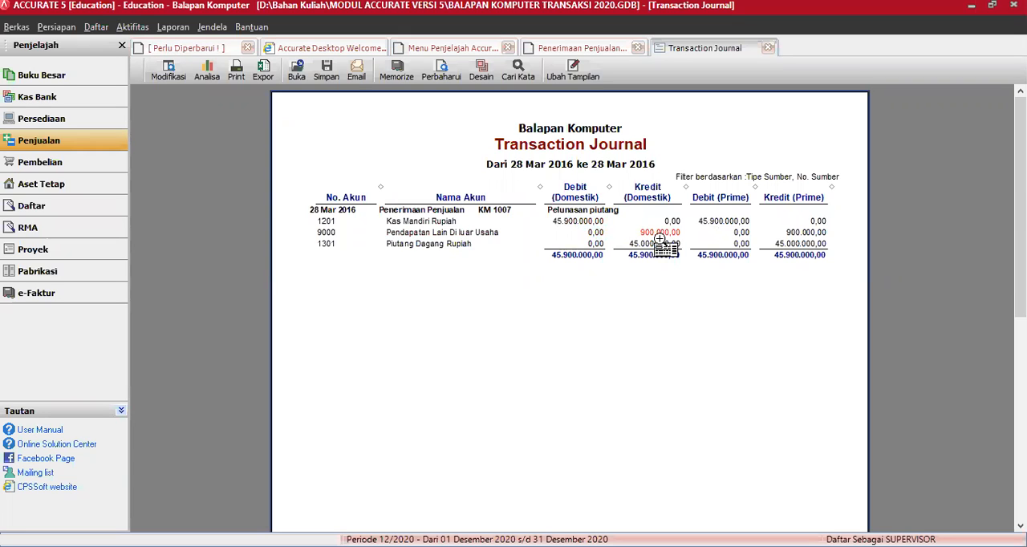
left_click(769, 49)
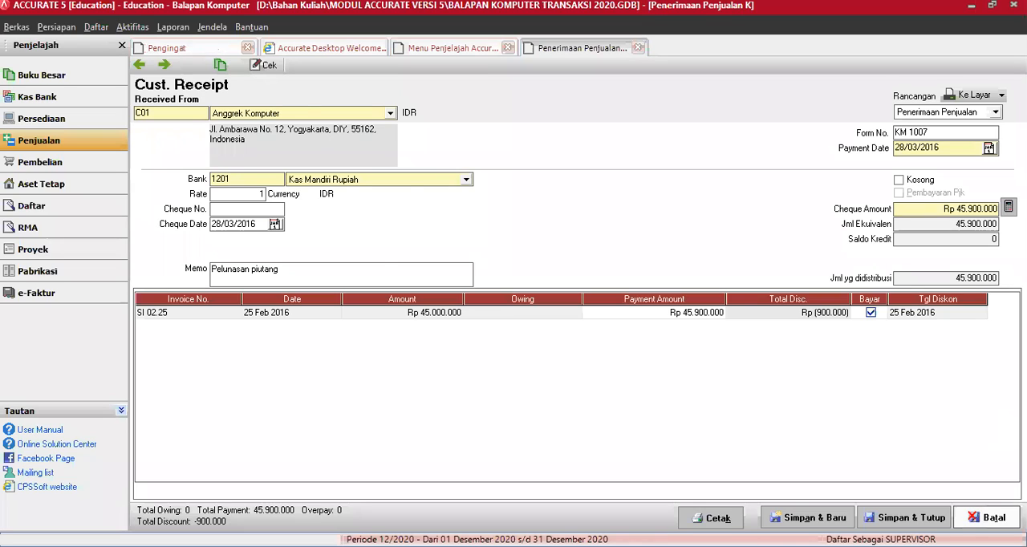
left_click(986, 517)
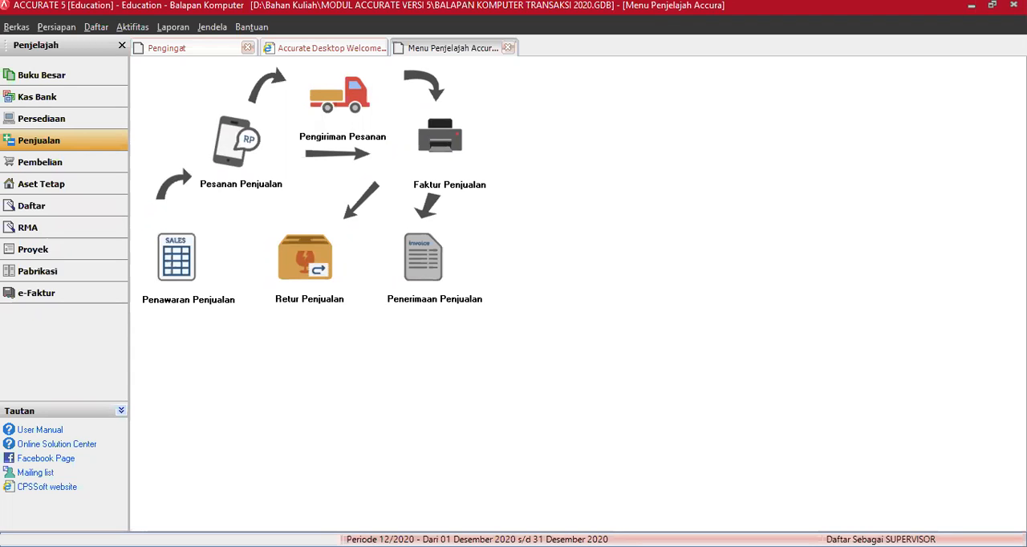
Step: Start a new sales return for the customer Delima Komputer
left_click(315, 276)
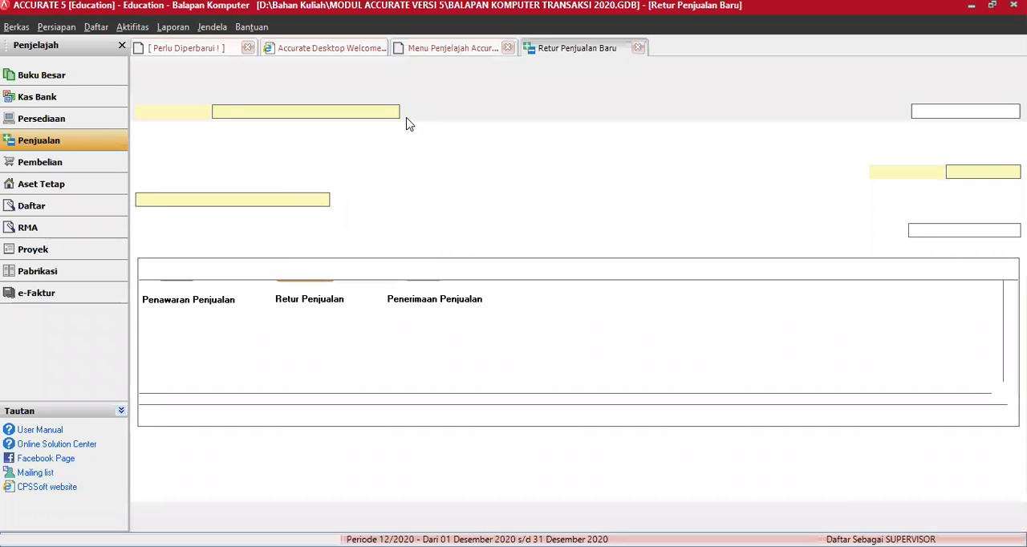
left_click(392, 112)
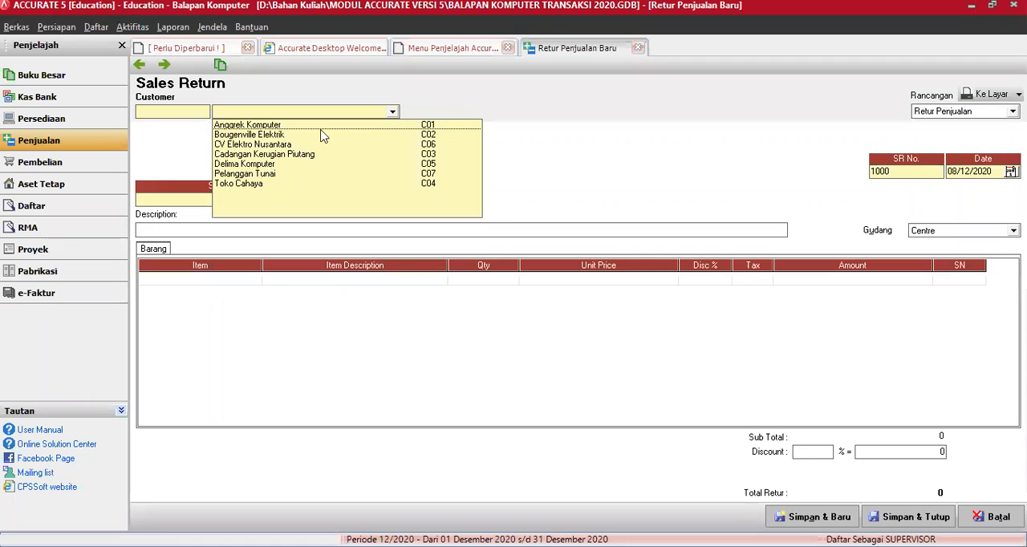
left_click(324, 164)
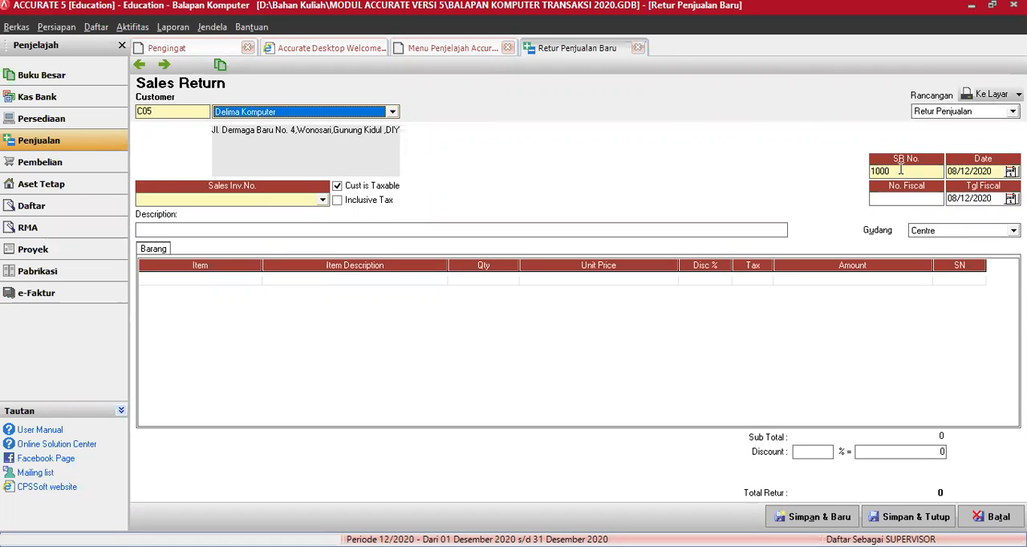
Step: Set the sales return number to SR 03.01
key("Tab")
type("SR 1")
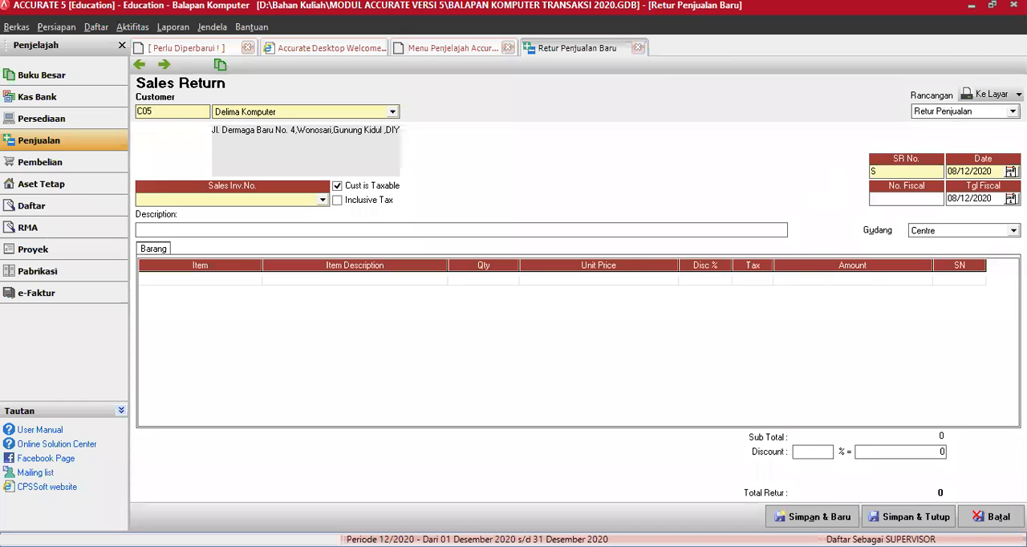
type("001")
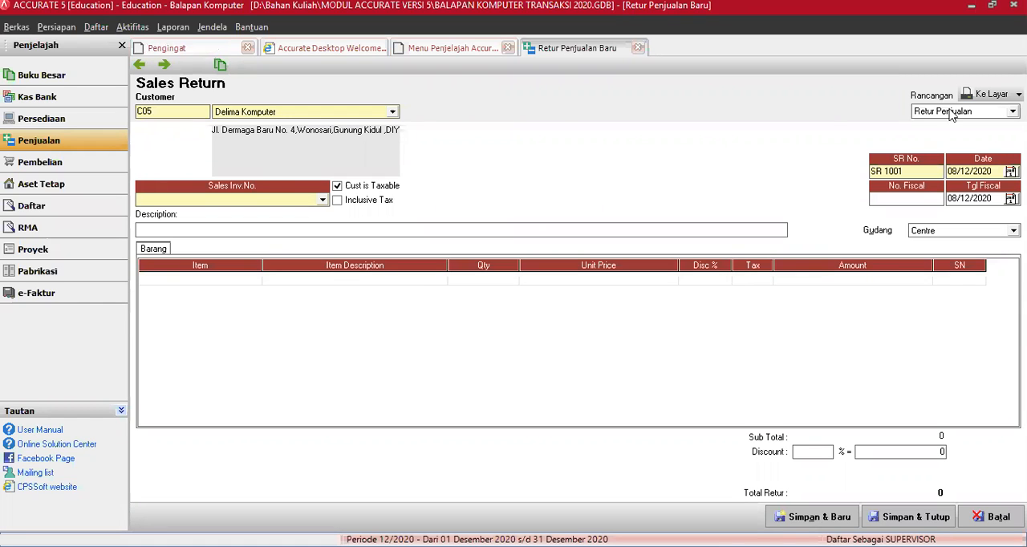
key("BackSpace")
key("BackSpace")
key("BackSpace")
key("BackSpace")
type("03.01")
left_click(906, 199)
type("280")
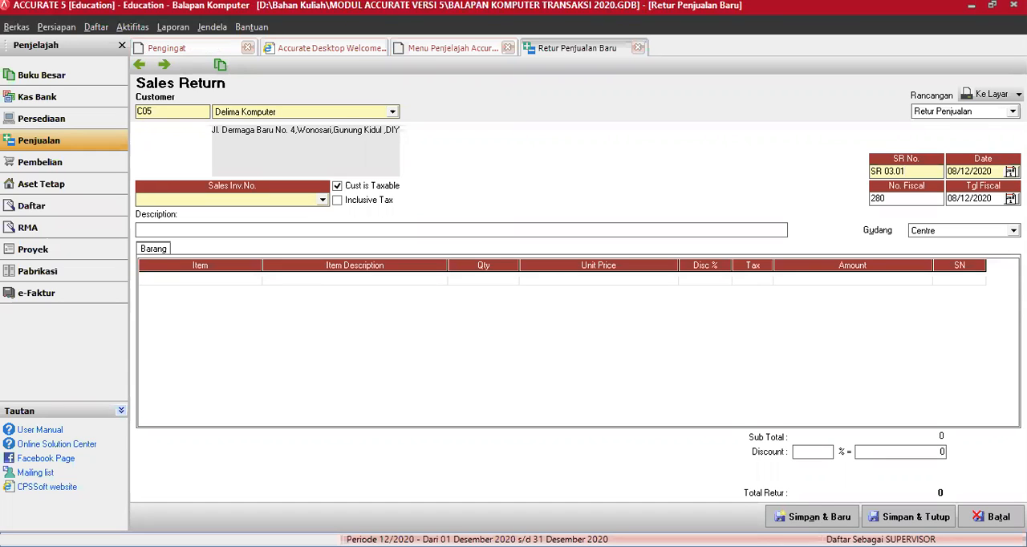
key("BackSpace")
key("BackSpace")
key("BackSpace")
Step: Set the date of sales return SR 03.01 to 28/03/16
key("shift+Tab")
type("28/03/16")
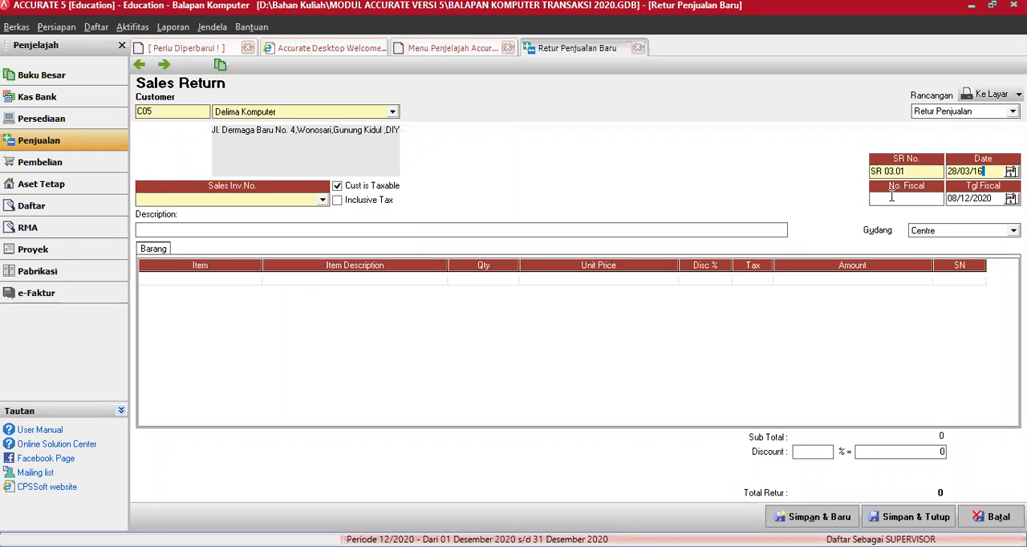
Step: Set the fiscal number of the Delima Komputer return to SR 03.01 and base the return on DO 03.03
left_click(891, 196)
type("SR 03.01")
left_click(323, 201)
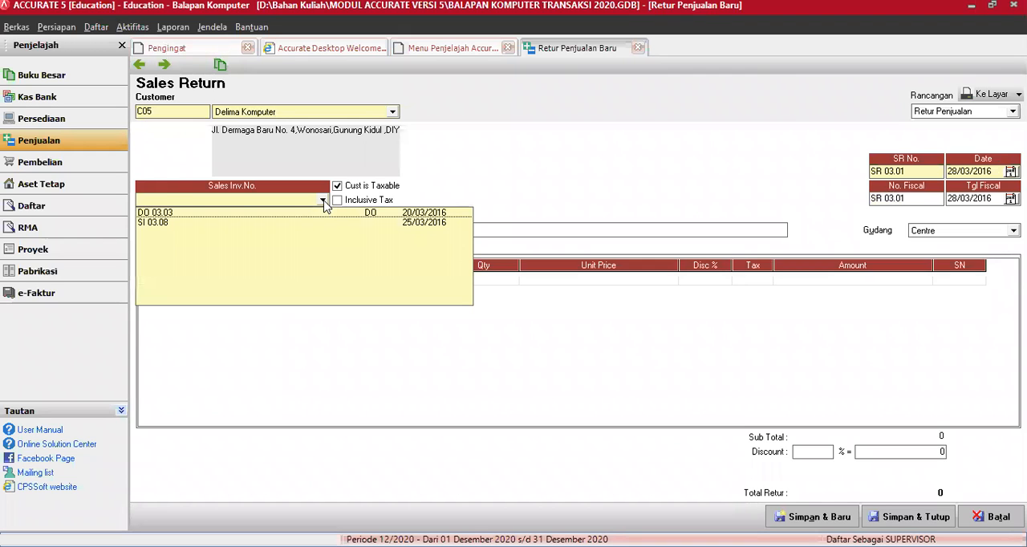
left_click(244, 215)
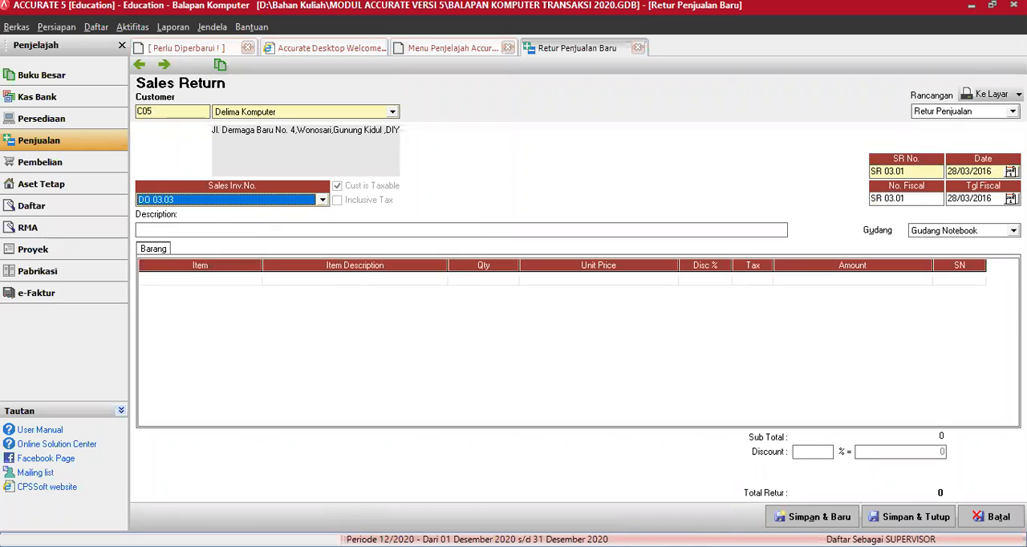
Step: Add Notebook Accer 2252 from DO 03.03 as the return item, declining to return all the goods
left_click(248, 279)
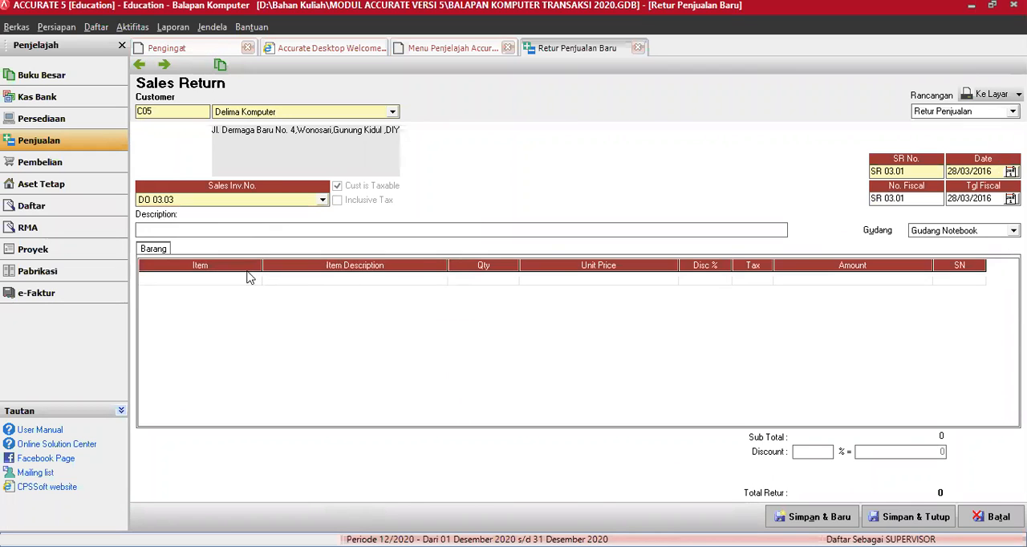
left_click(441, 283)
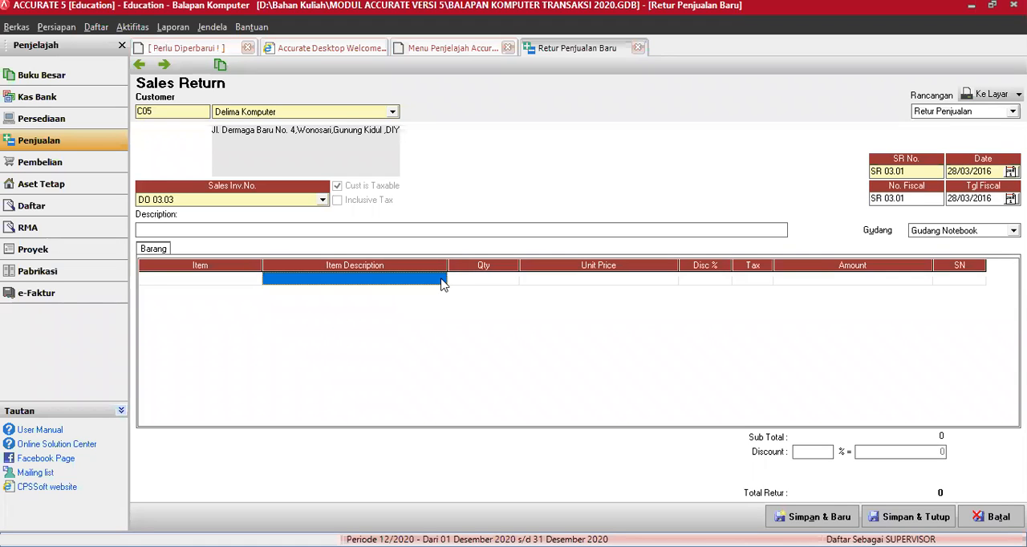
left_click(442, 283)
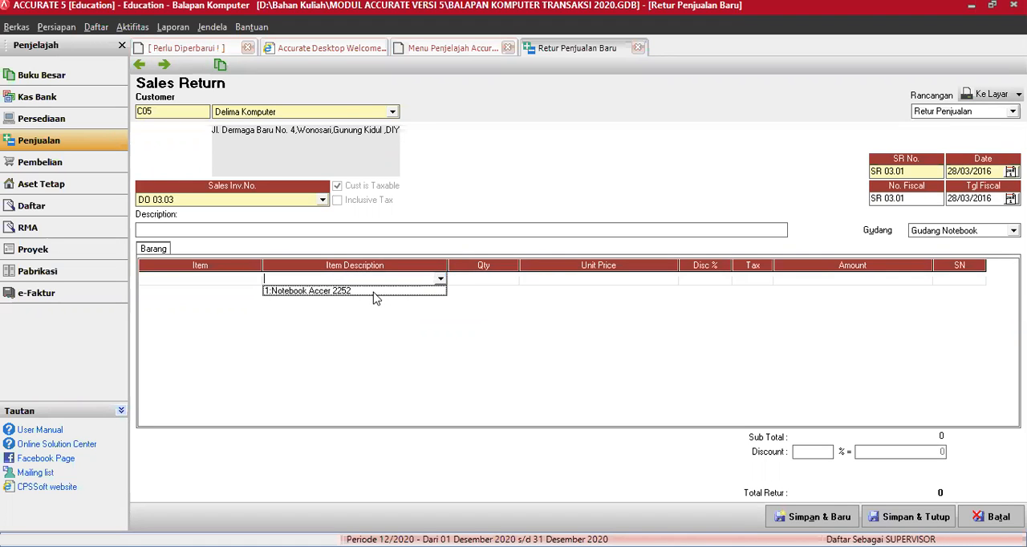
left_click(374, 293)
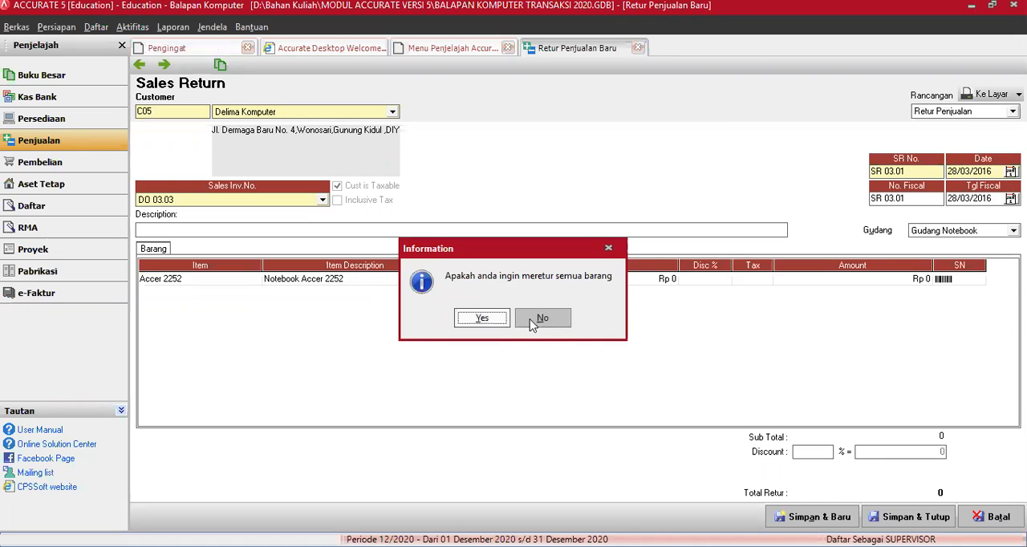
left_click(537, 325)
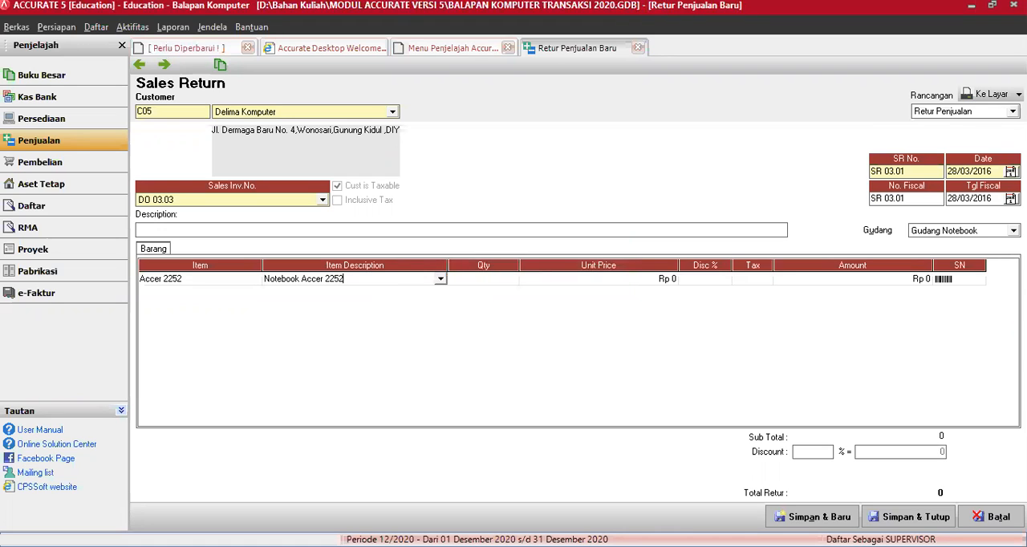
Step: Set the returned quantity of Notebook Accer 2252 to 1 and complete its line in return SR 03.01
left_click(483, 278)
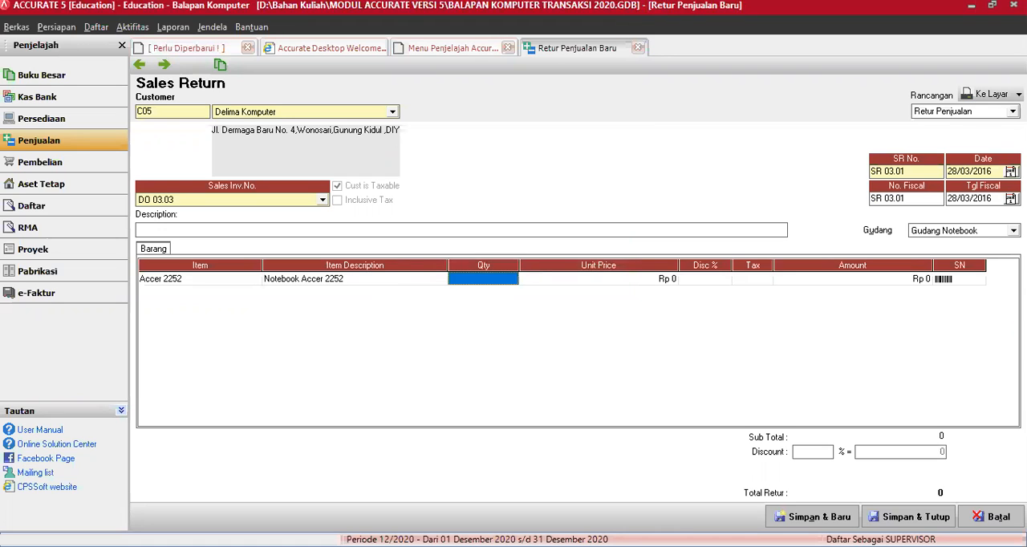
key("alt+Tab")
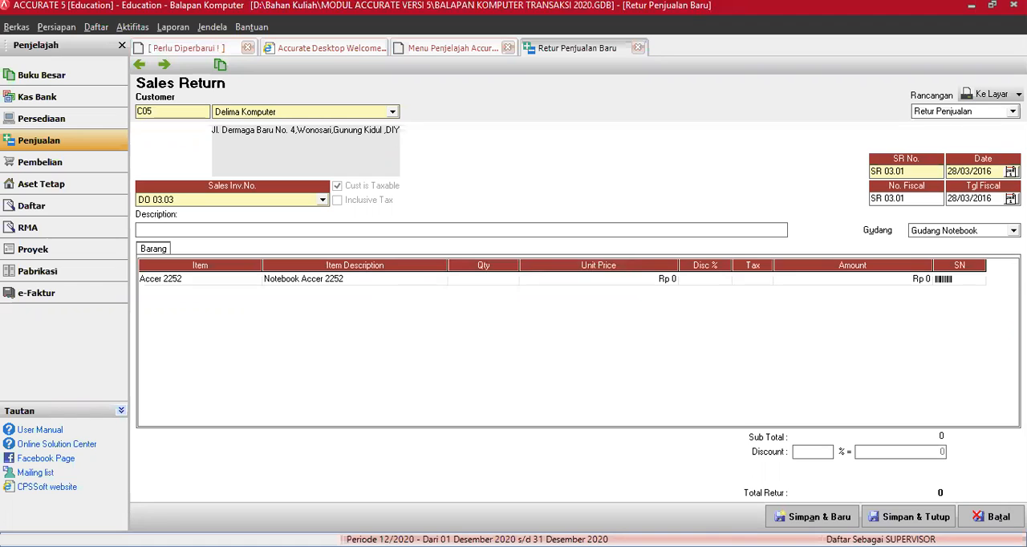
key("alt+Tab")
type("1")
key("Tab")
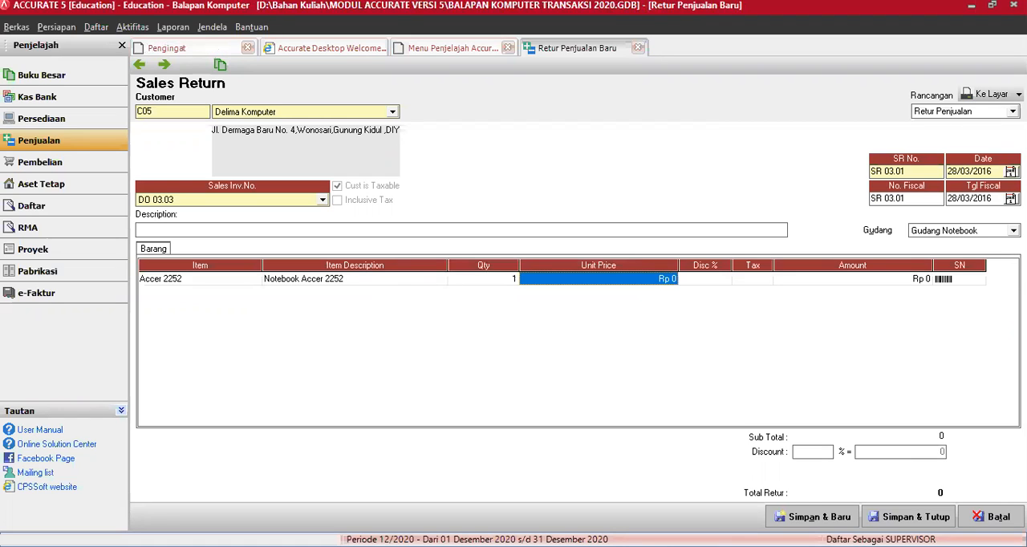
key("Tab")
key("Tab")
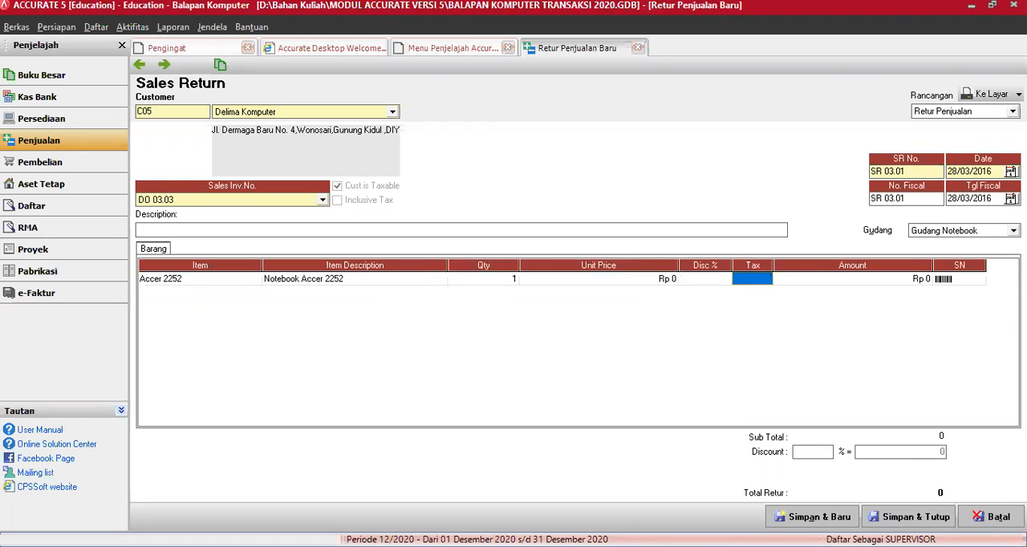
key("Tab")
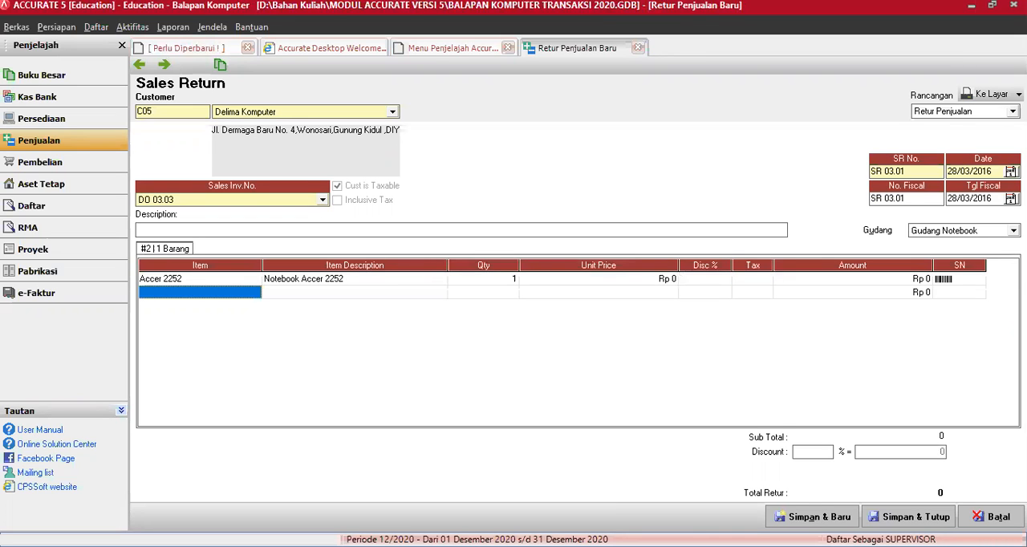
key("alt+Tab")
key("alt+Tab")
Step: Save sales return SR 03.01, reopen it, and review its transaction journal before closing the journal
left_click(841, 518)
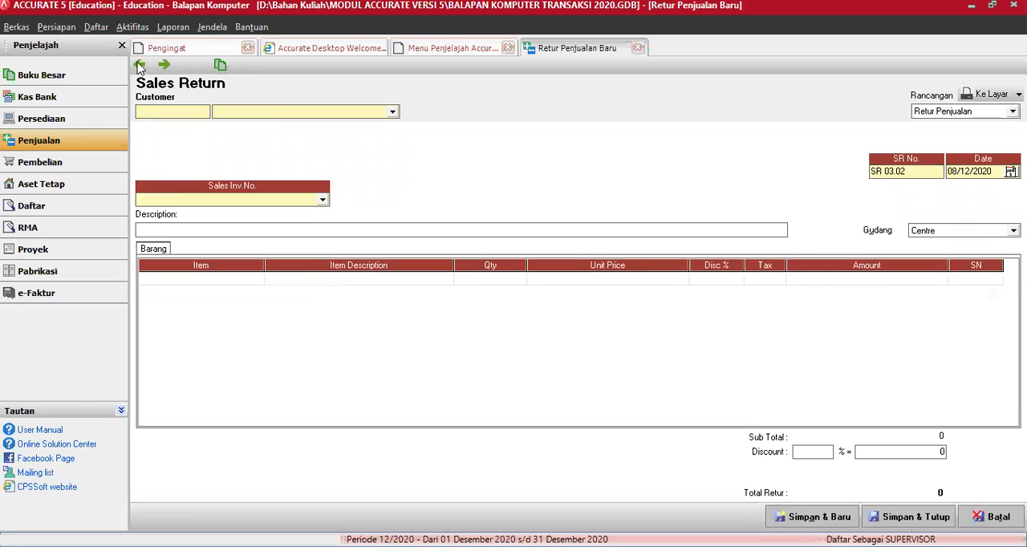
left_click(140, 65)
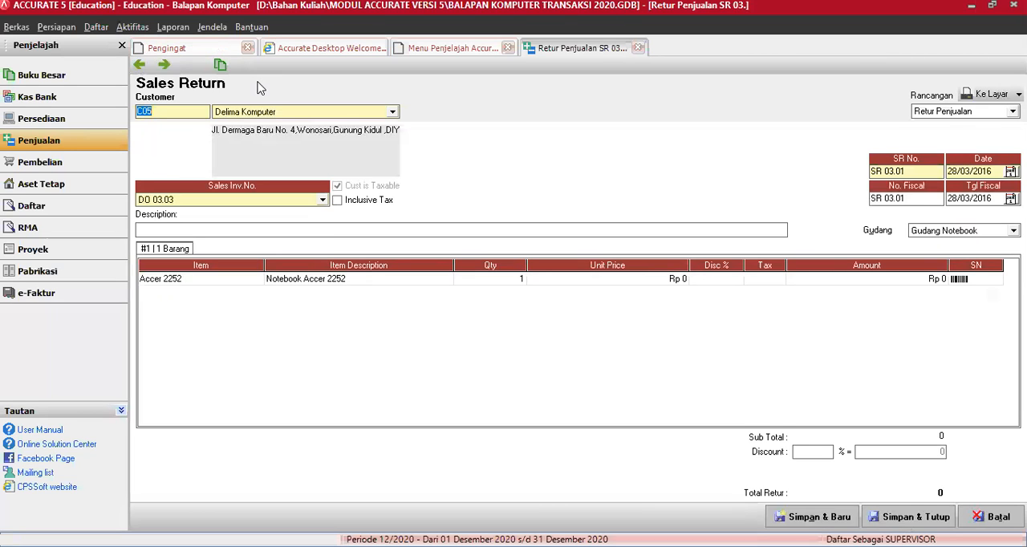
left_click(221, 64)
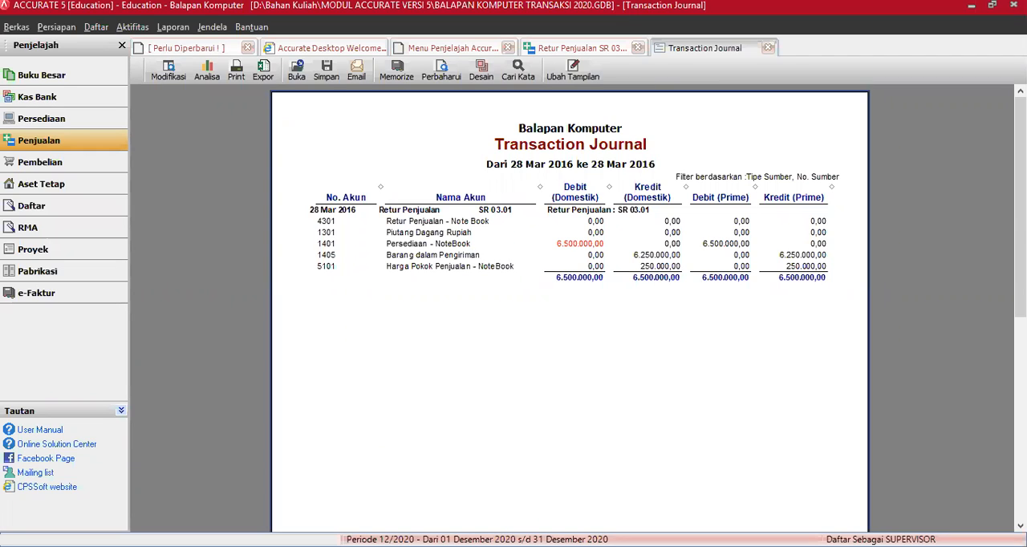
left_click(768, 49)
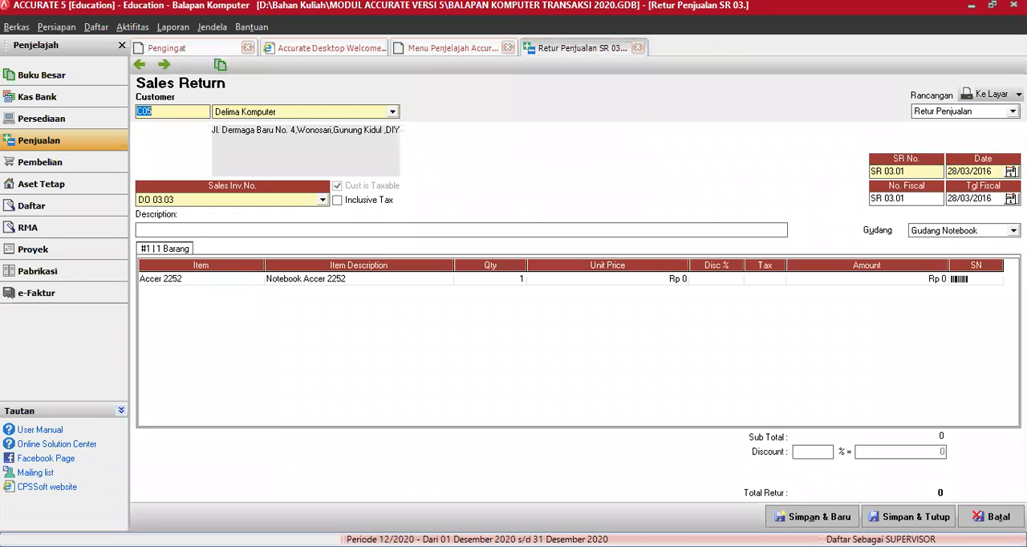
Step: Start another new sales return for the customer Toko Cahaya
left_click(813, 516)
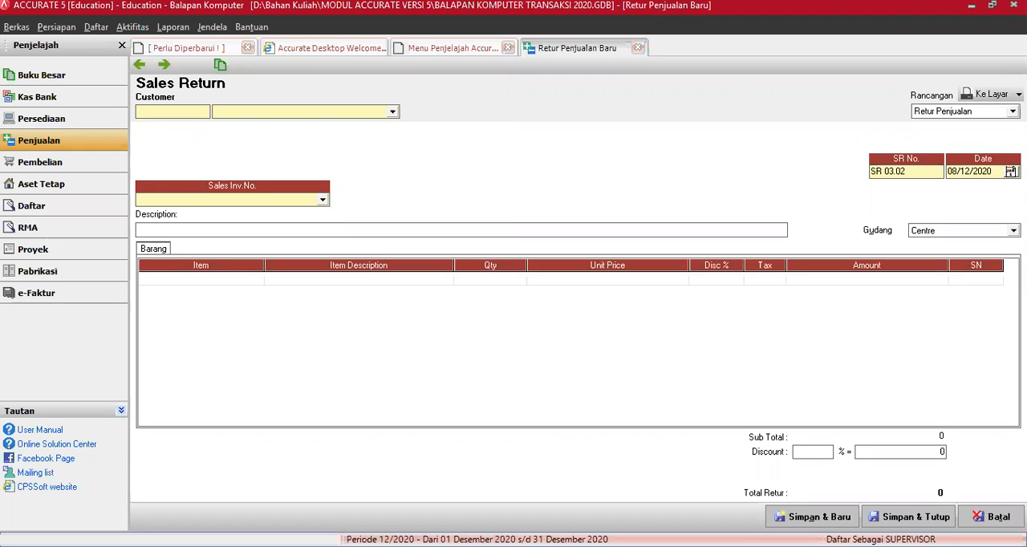
left_click(393, 112)
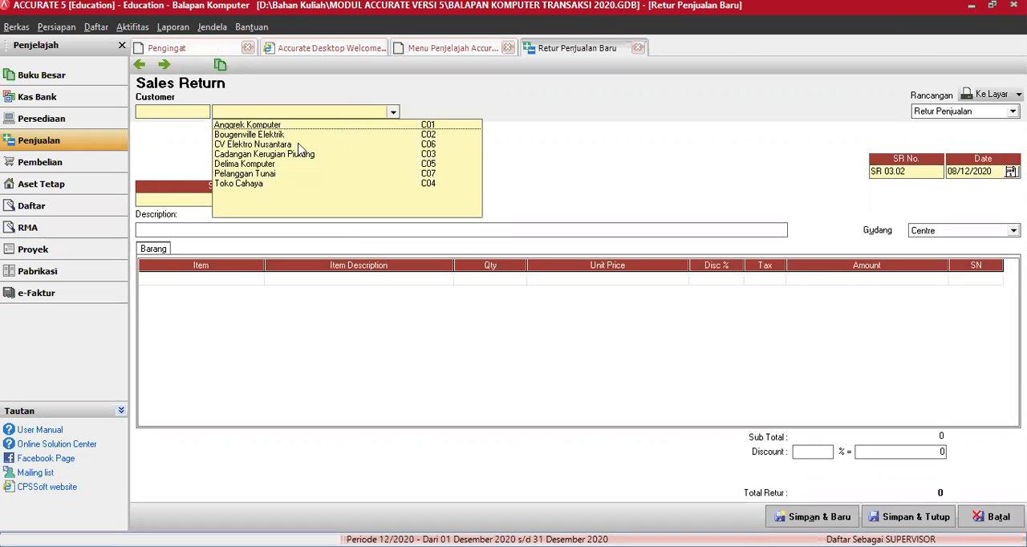
left_click(246, 183)
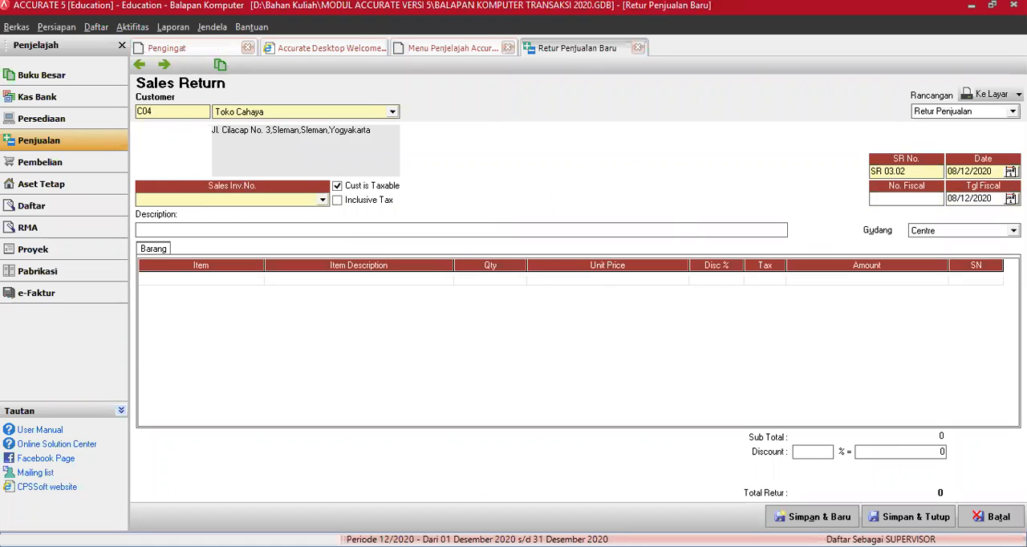
Step: Set the fiscal number of the Toko Cahaya sales return to SR 03.02
left_click(898, 199)
type("SR 03.01")
key("BackSpace")
key("BackSpace")
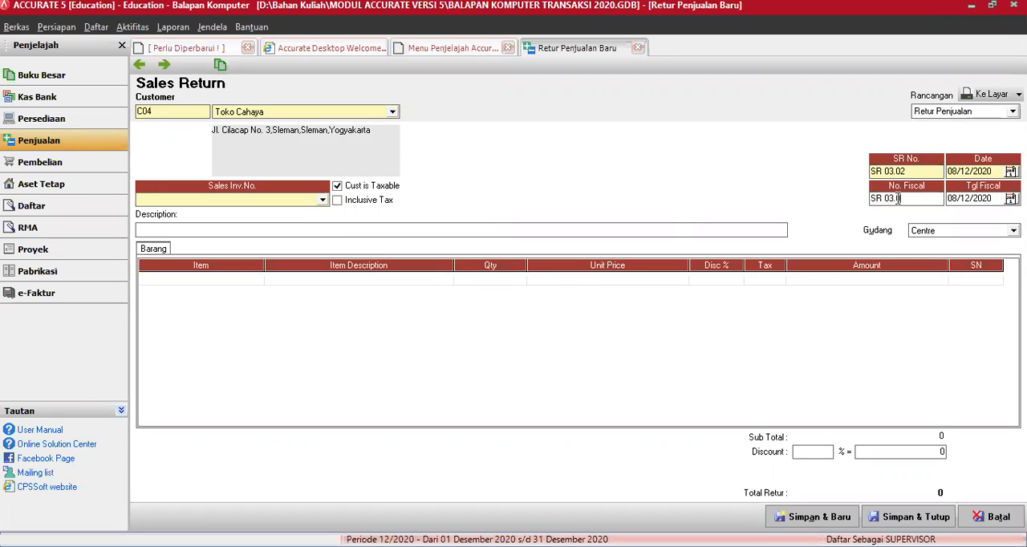
type("02")
Step: Set the date of sales return SR 03.02 to 28/03/2016, with the same fiscal date
key("Tab")
type("280")
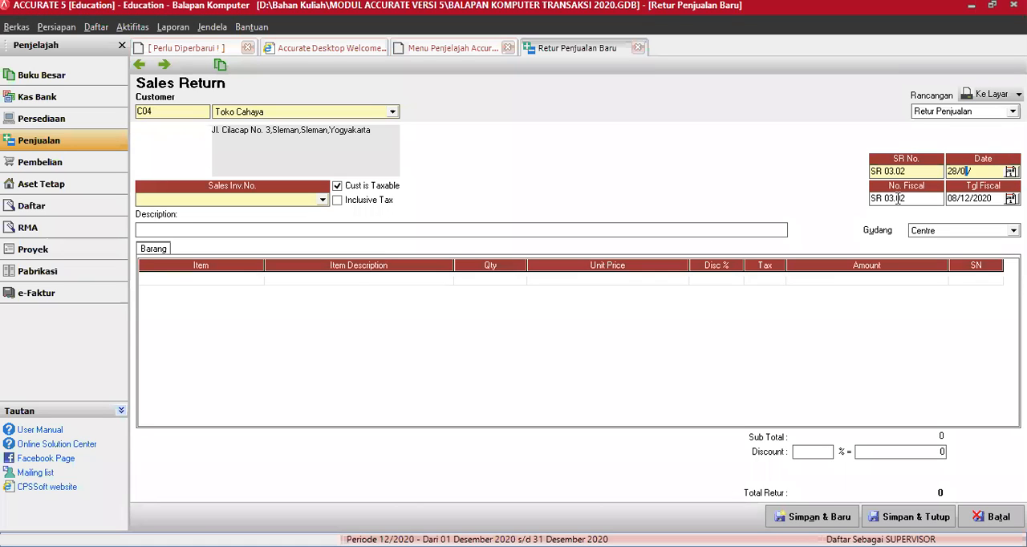
type("3/2016")
key("Tab")
type("28/03")
key("Tab")
Step: Base the Toko Cahaya return on sales invoice SI 03.03
left_click(323, 200)
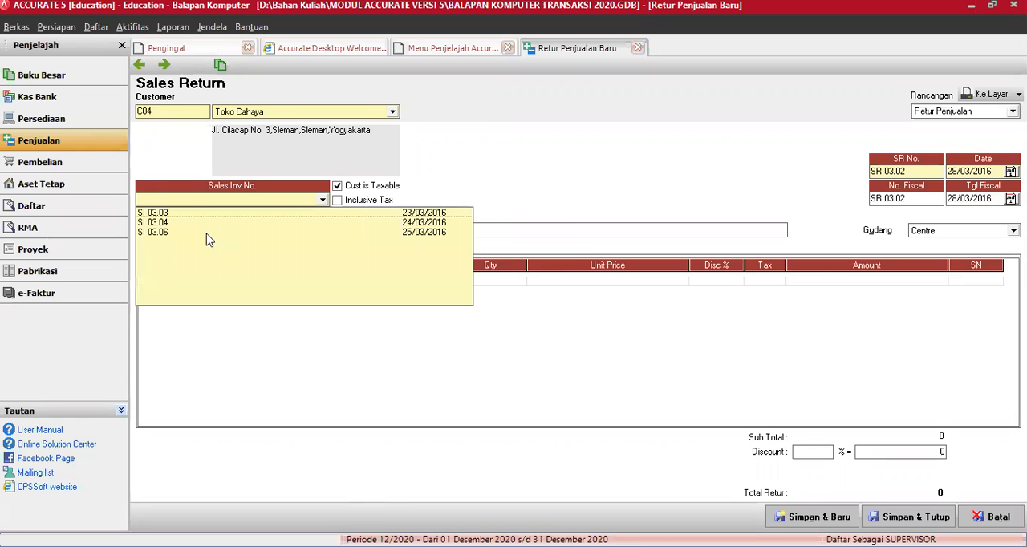
left_click(188, 215)
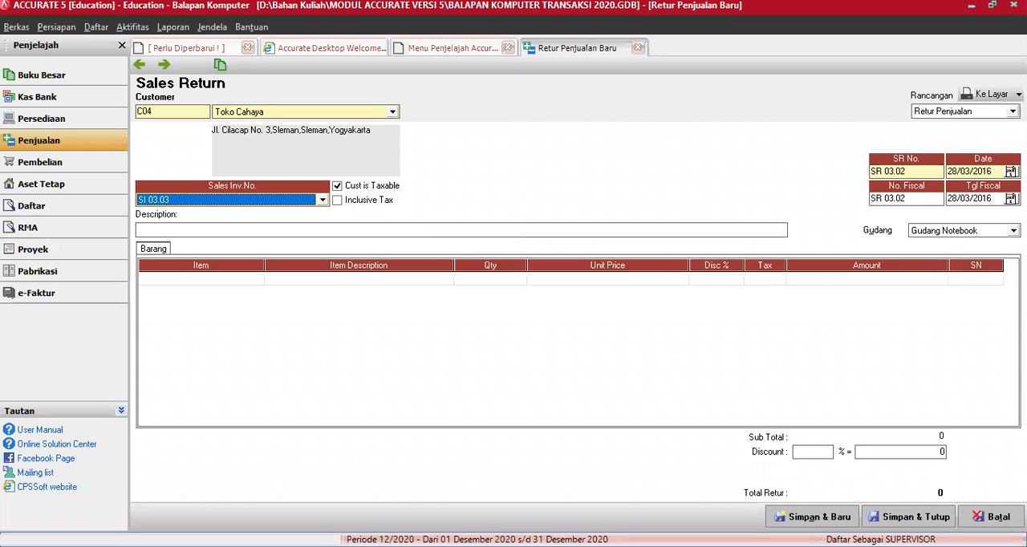
key("Tab")
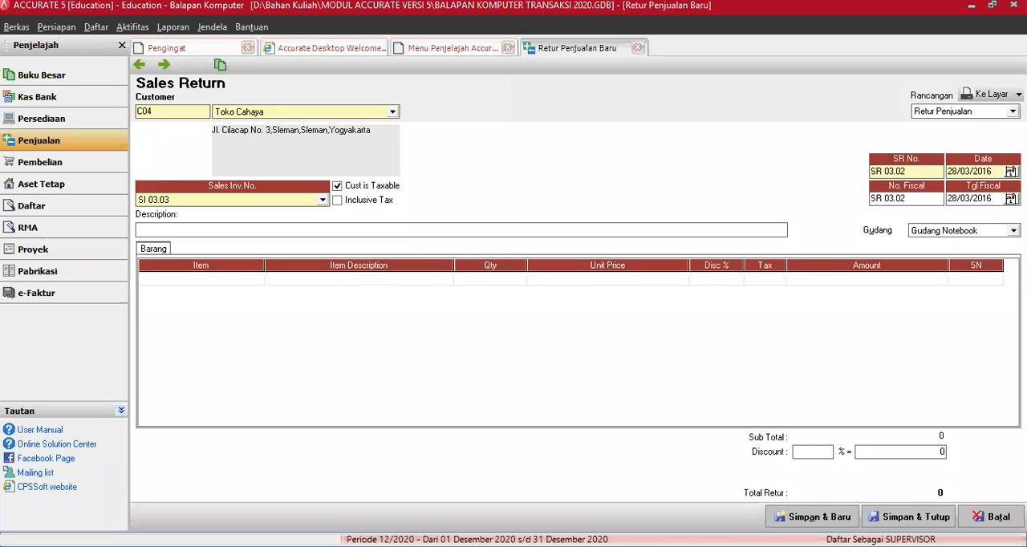
Step: Add Notebook Accer 2252 from invoice SI 03.03 as the return item, declining to return all the goods
left_click(359, 281)
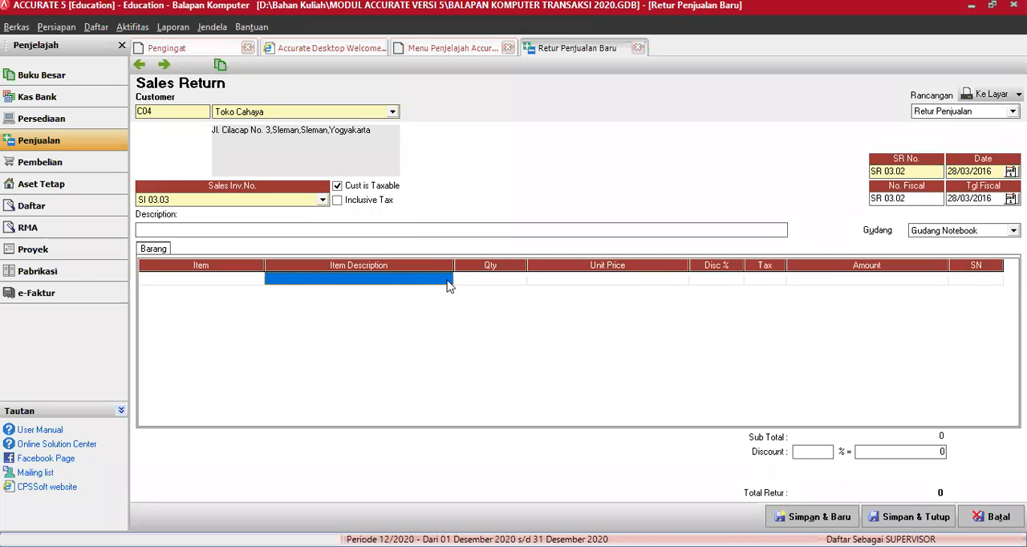
left_click(448, 281)
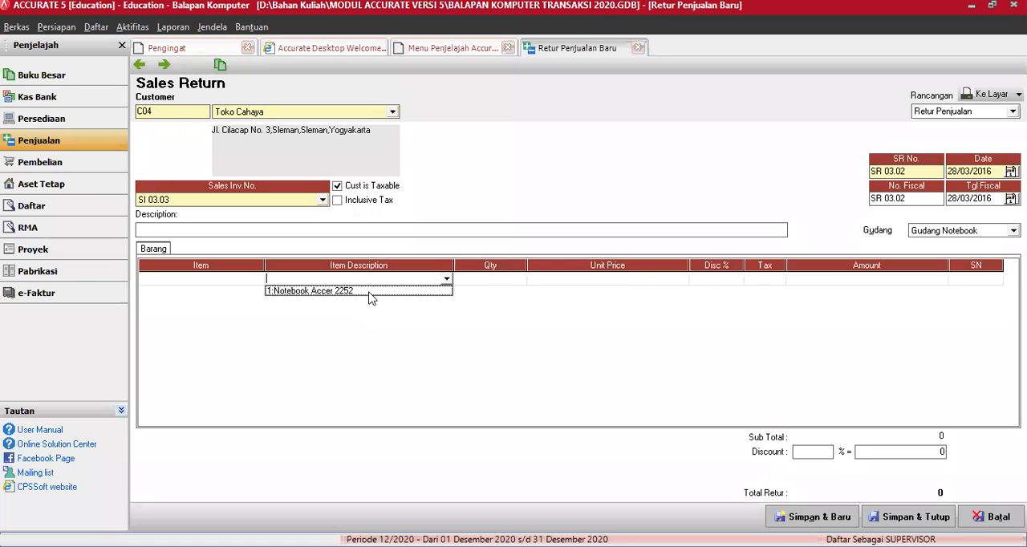
left_click(370, 292)
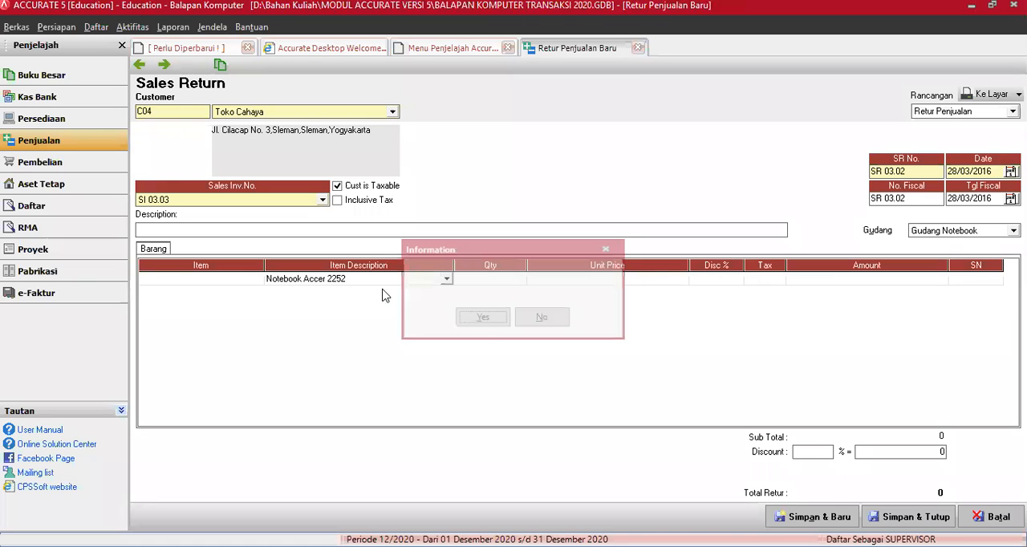
left_click(543, 318)
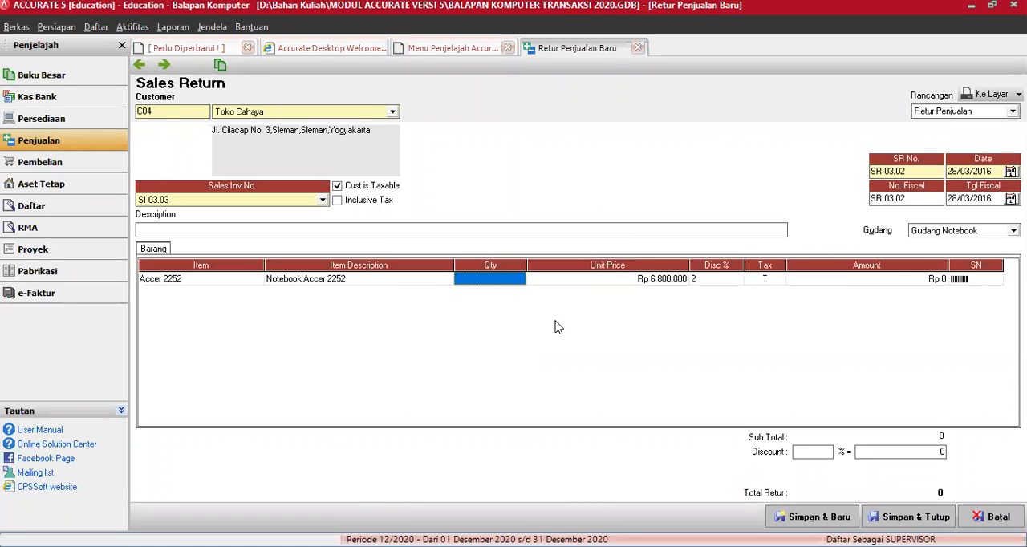
Step: Set the returned quantity of Notebook Accer 2252 to 1 and save sales return SR 03.02, continuing with a new blank return
type("1")
key("Tab")
key("Tab")
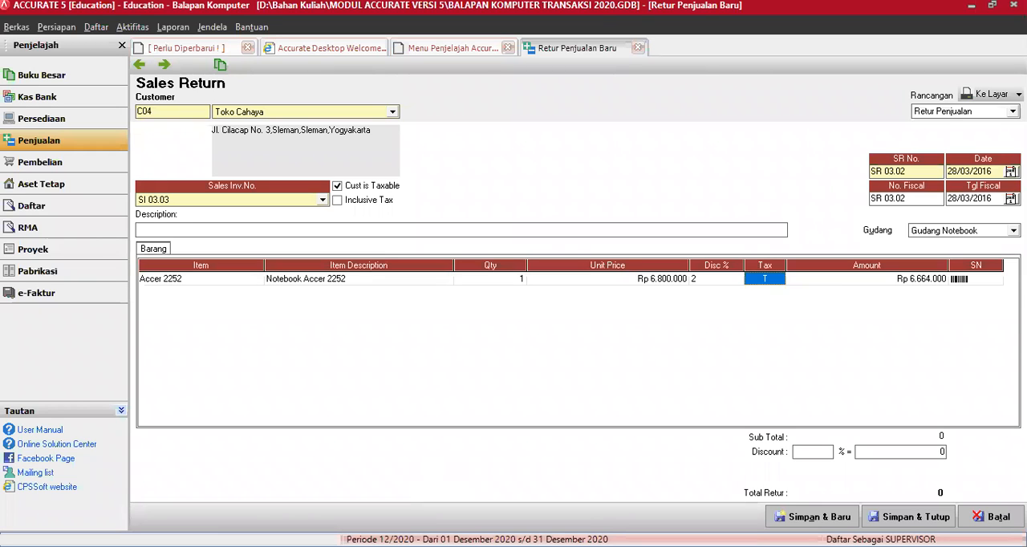
key("Tab")
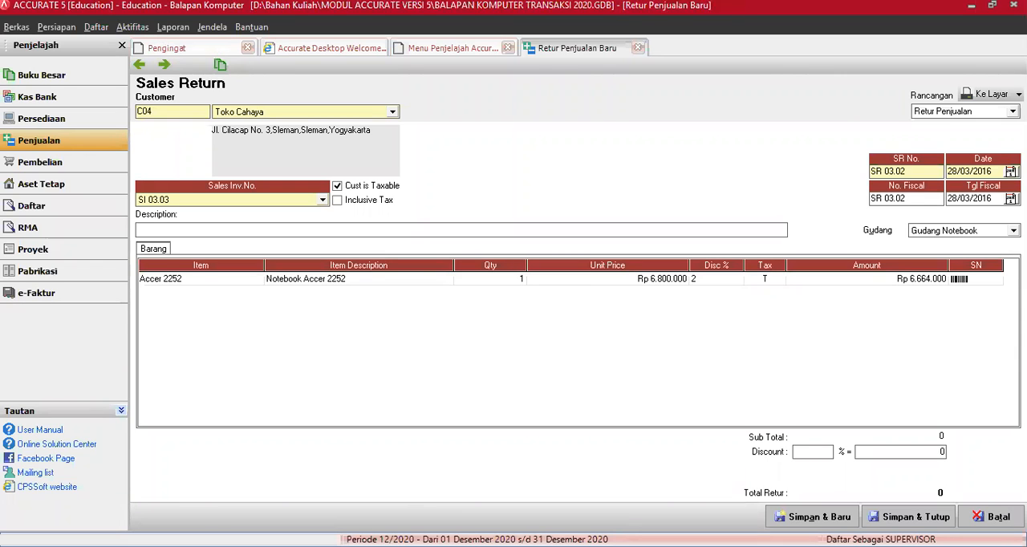
left_click(664, 431)
key("Tab")
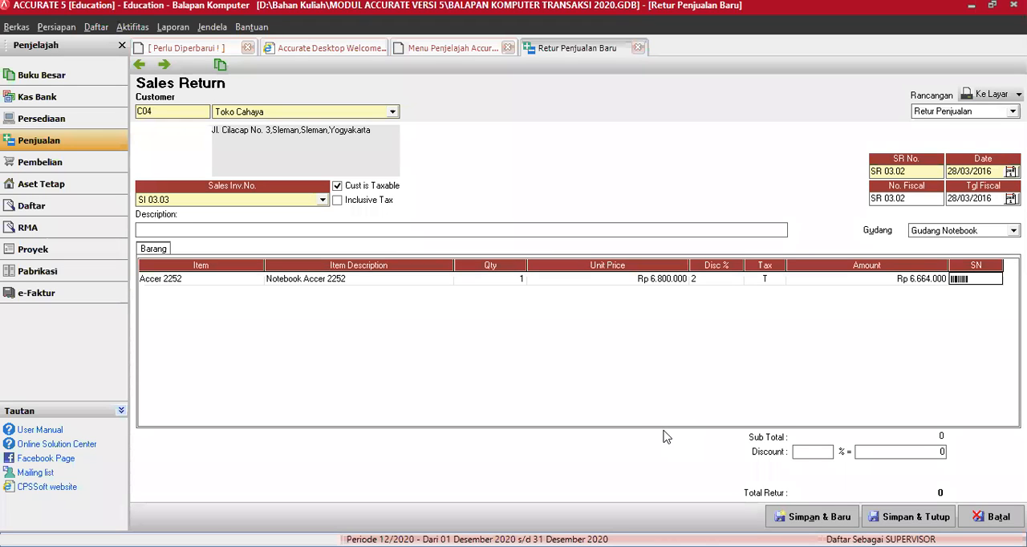
key("Tab")
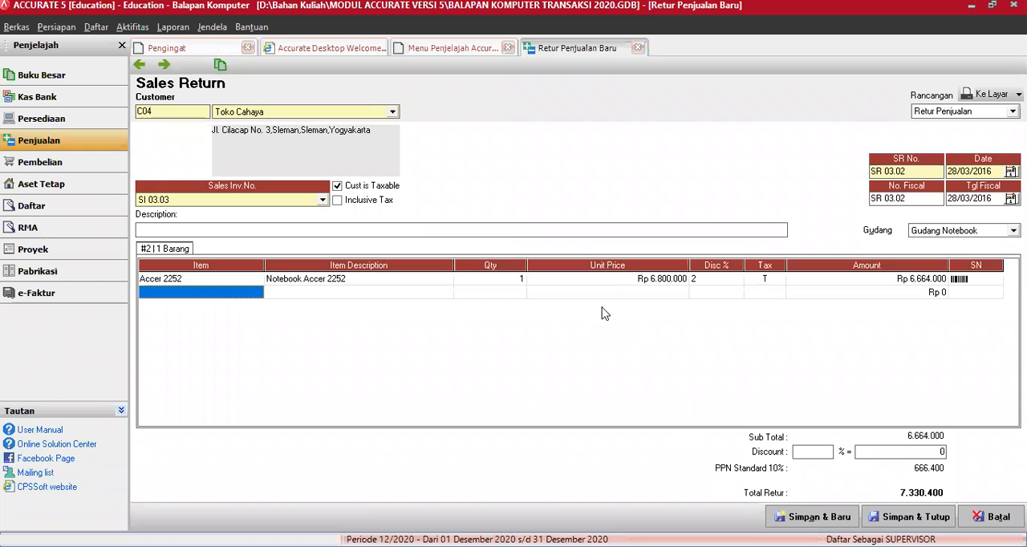
left_click(813, 518)
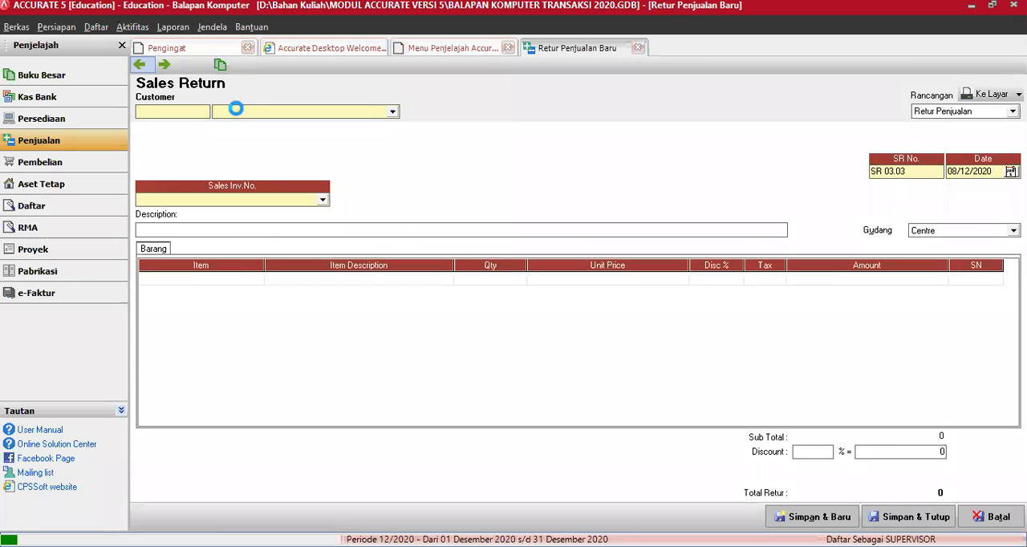
Step: Check the transaction journal of sales return SR 03.02, close the report and save the return, continuing with a new blank one
left_click(221, 67)
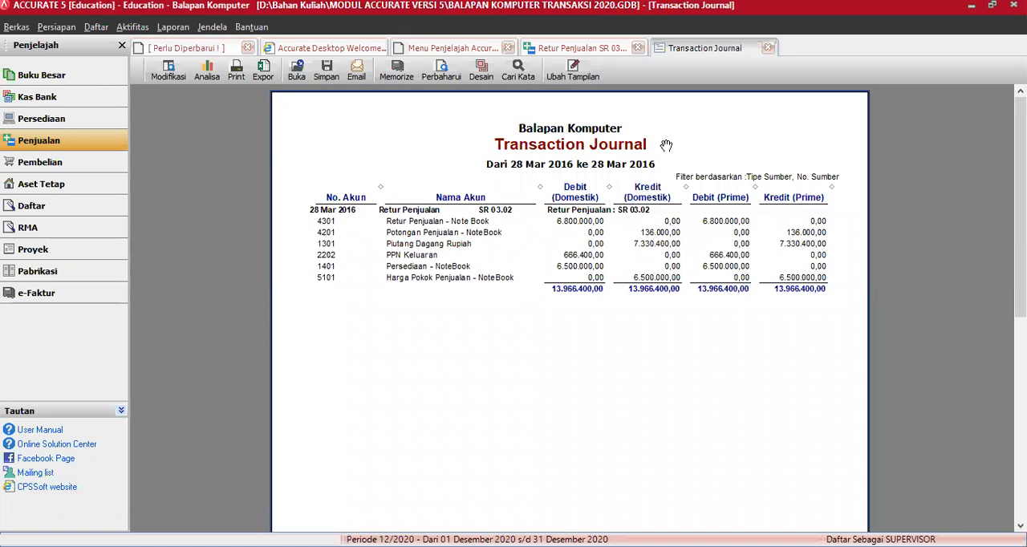
left_click(768, 49)
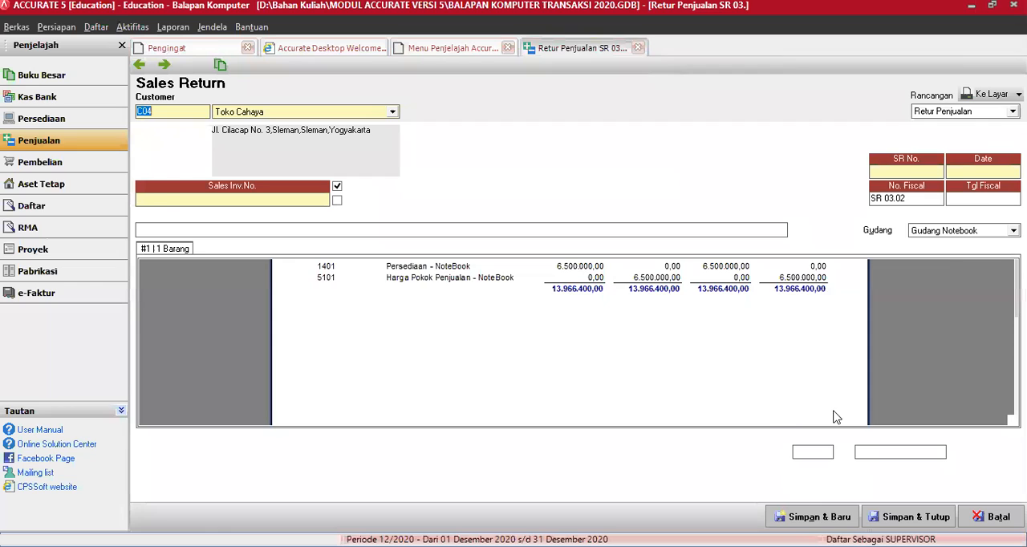
left_click(802, 515)
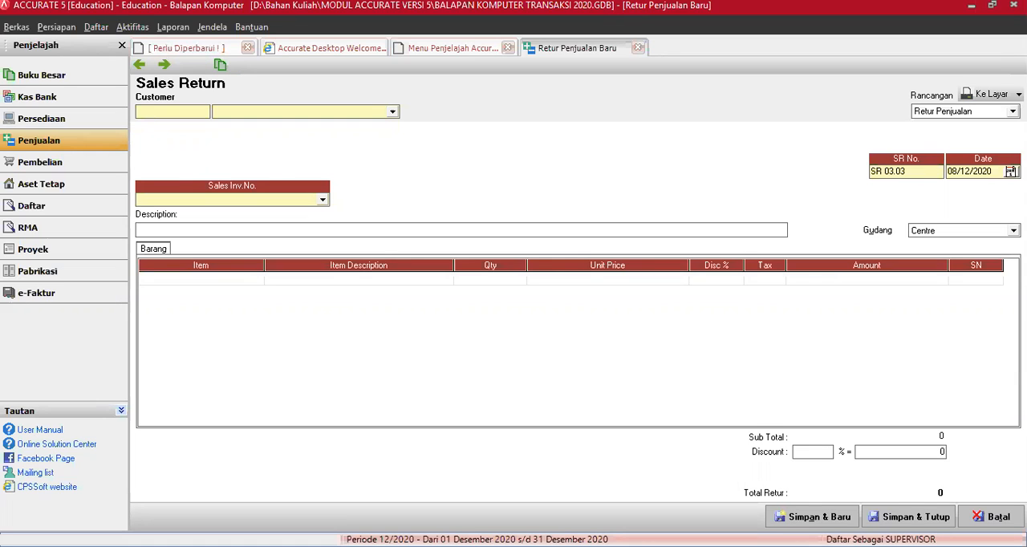
Step: Make the new sales return out to Pelanggan Tunai with fiscal number SR 03.03
left_click(393, 111)
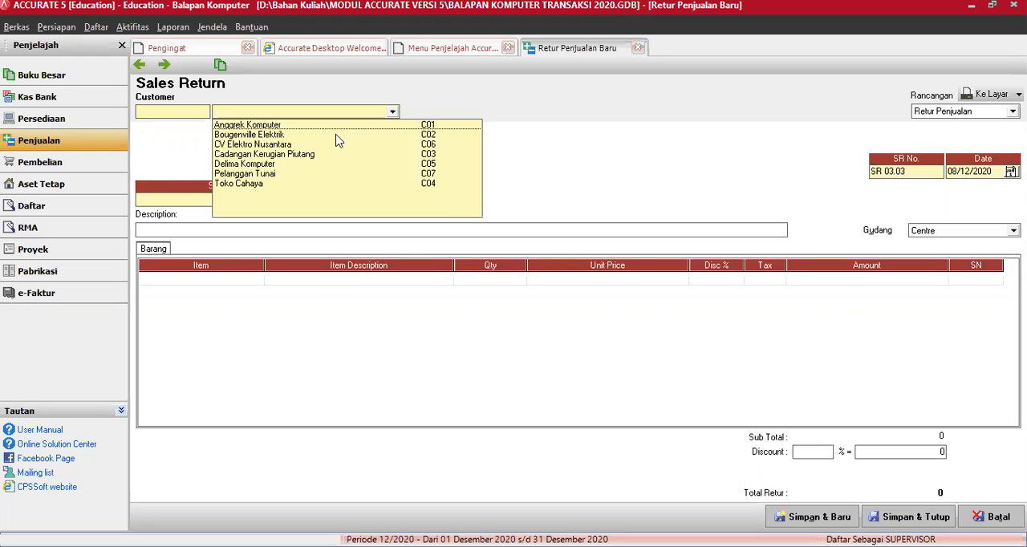
left_click(270, 174)
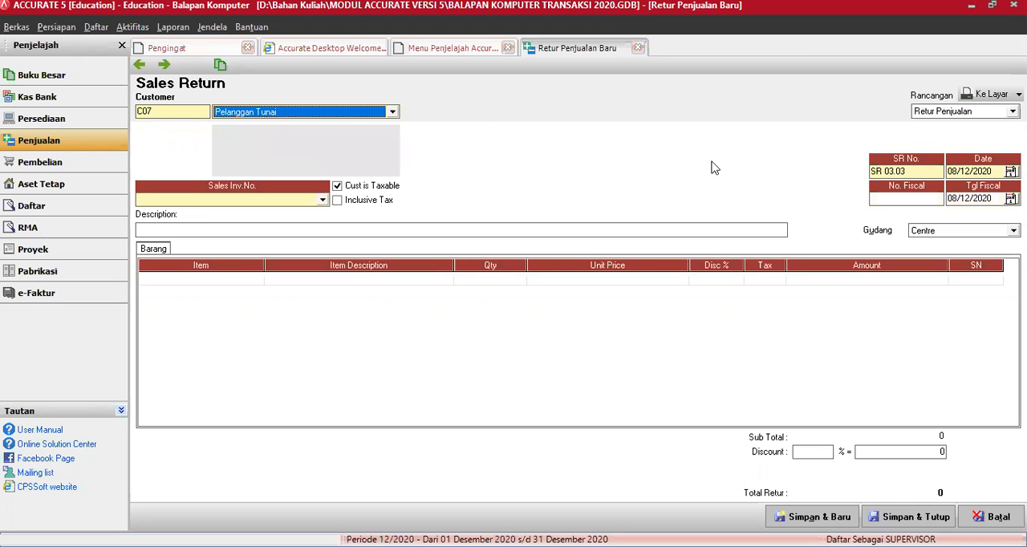
left_click(889, 198)
type("SR 0300")
key("BackSpace")
key("BackSpace")
type(".03")
key("Tab")
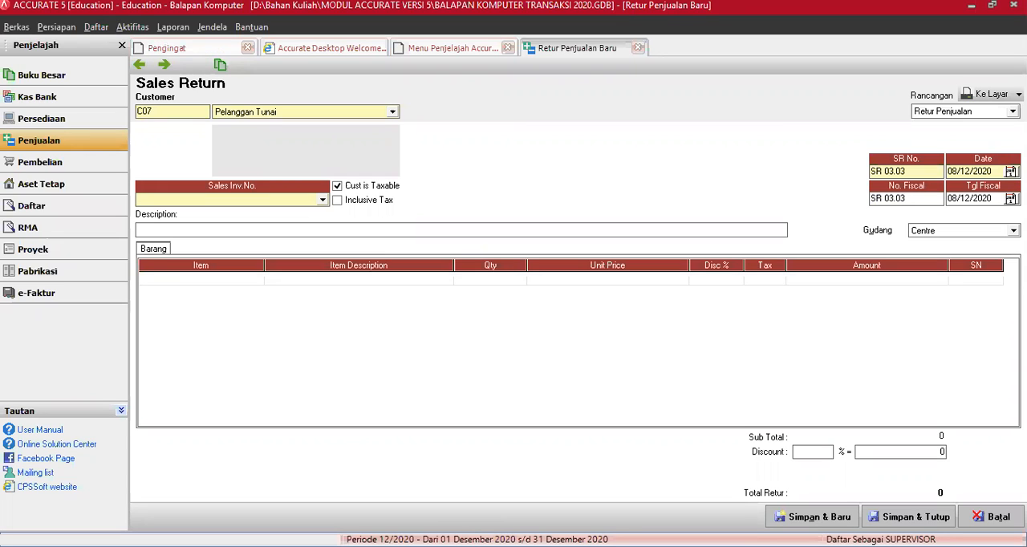
Step: Set the date of sales return SR 03.03 to 29/03/2016, with the same fiscal date
key("alt+Tab")
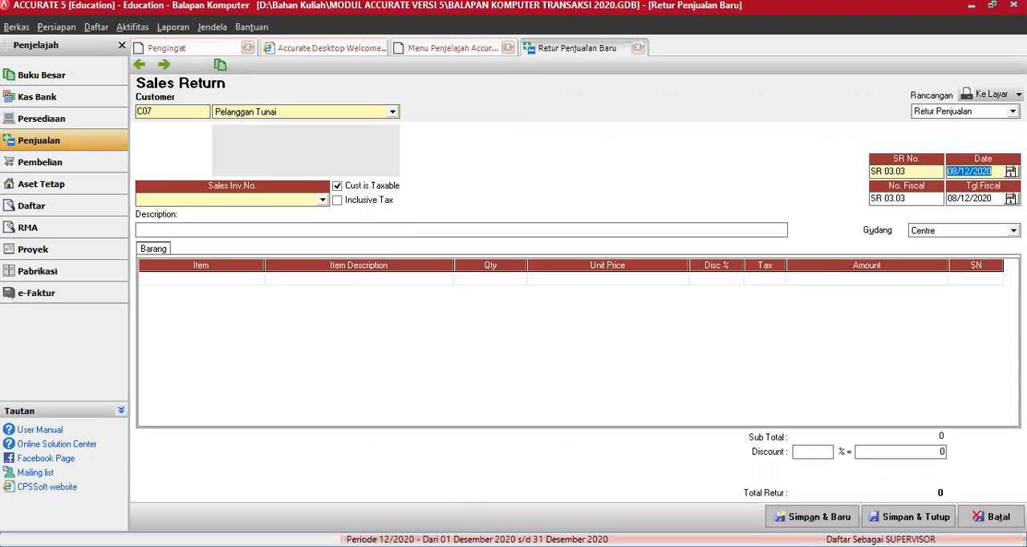
type("29/03/16")
key("Tab")
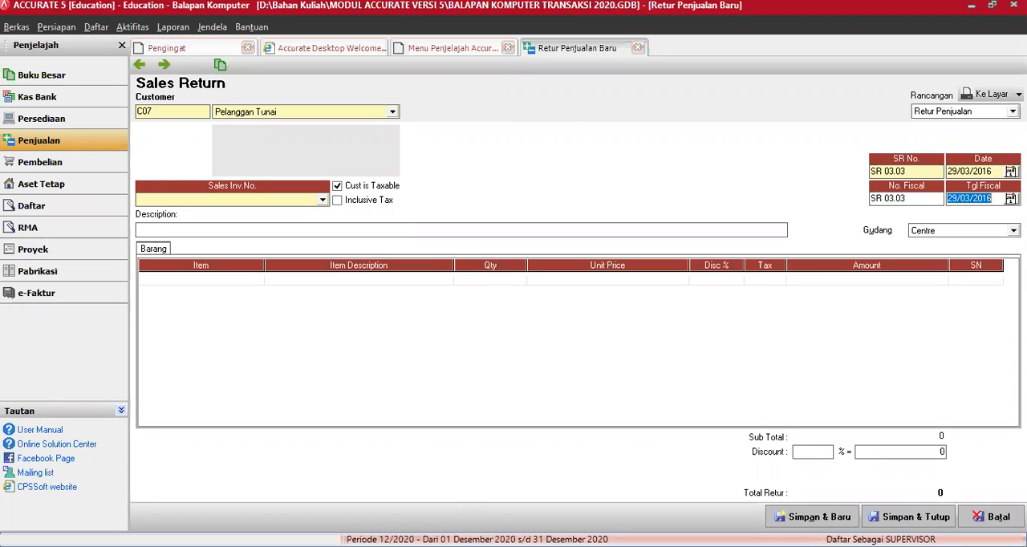
type("29/")
type("03/2016")
key("Tab")
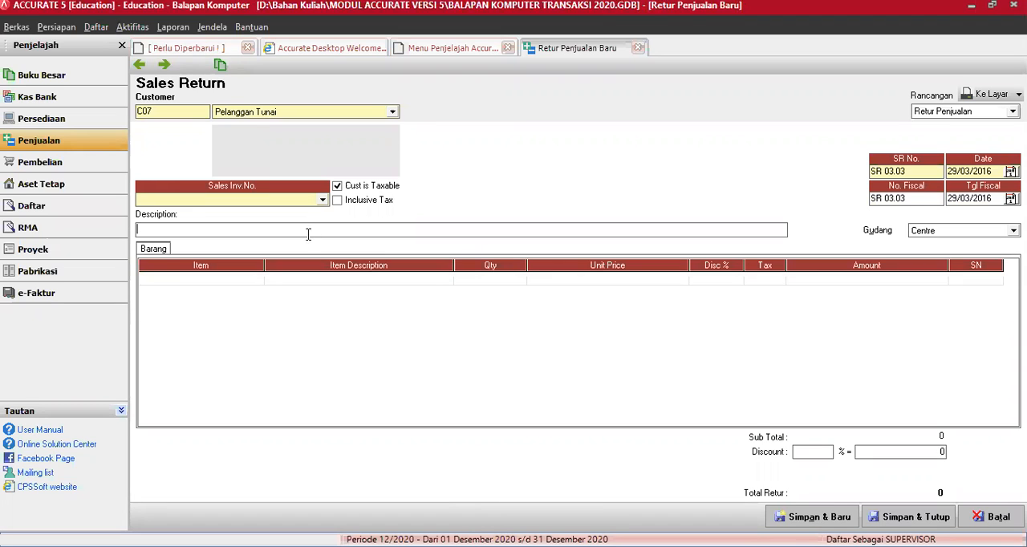
Step: Base the return on sales invoice SI 03.05 and add its Notebook Accer 2252, accepting to return all the goods
left_click(323, 200)
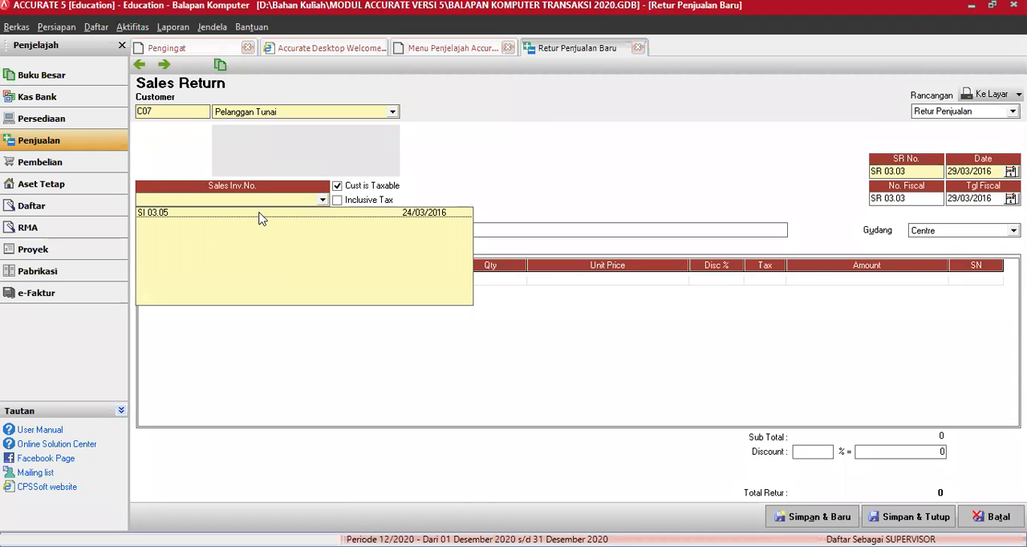
left_click(378, 282)
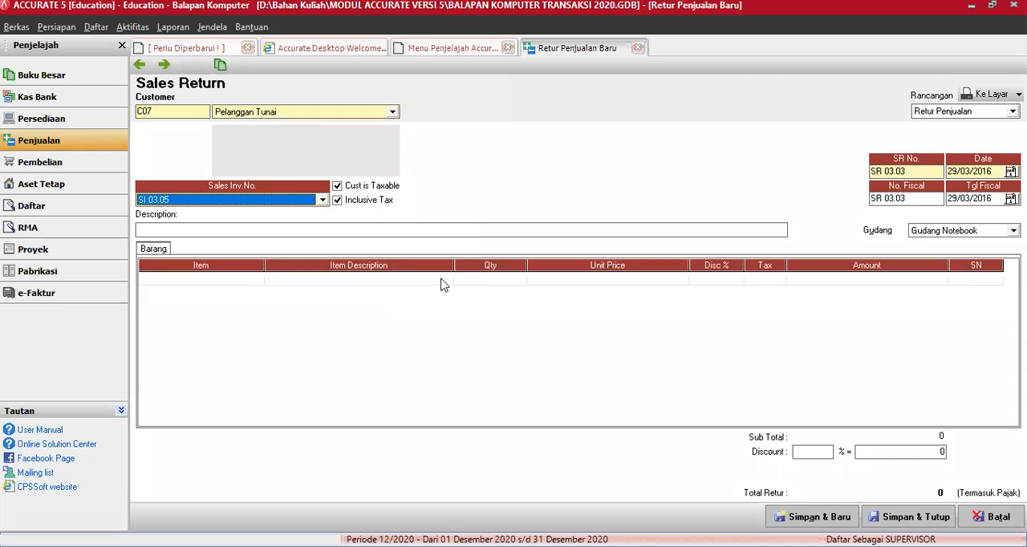
left_click(448, 281)
left_click(449, 281)
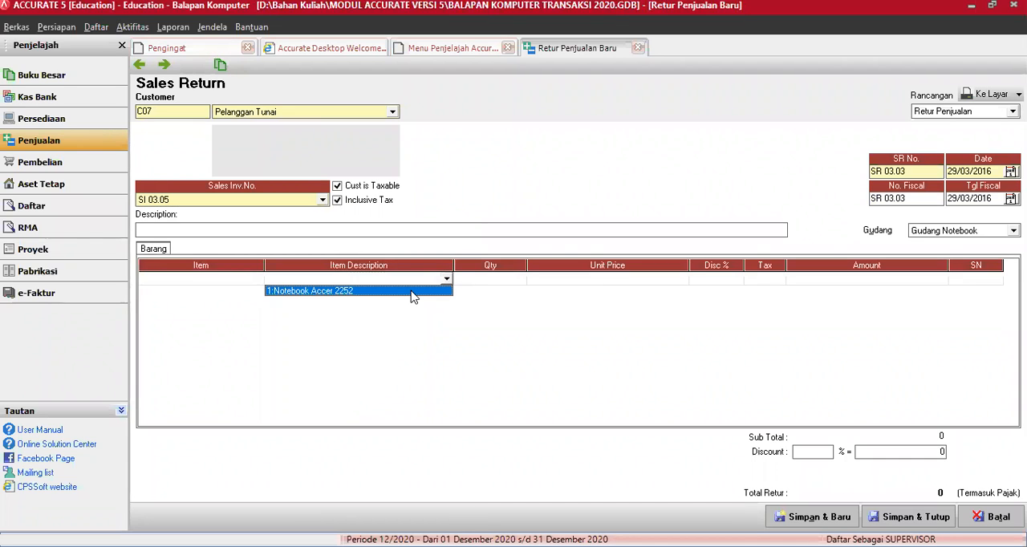
left_click(413, 293)
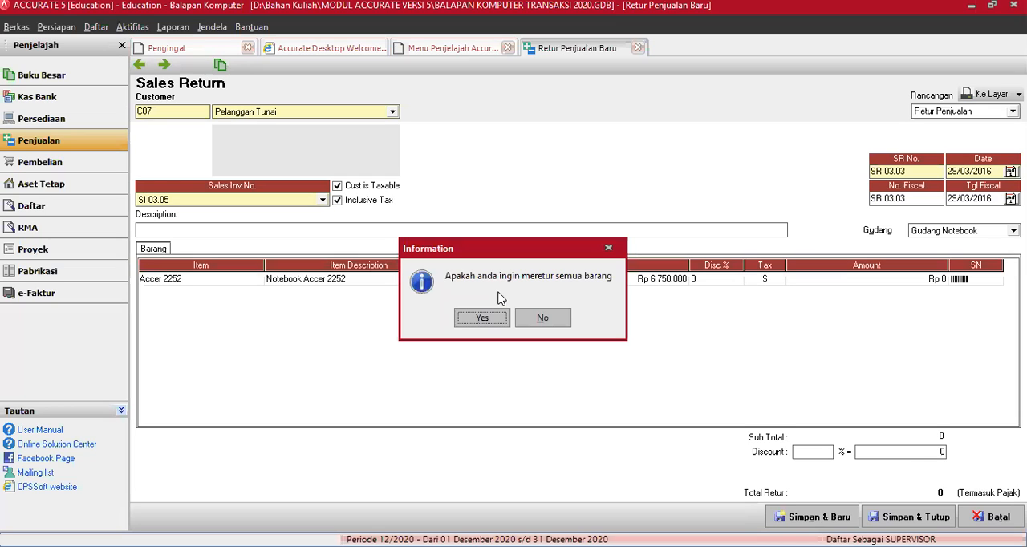
left_click(481, 318)
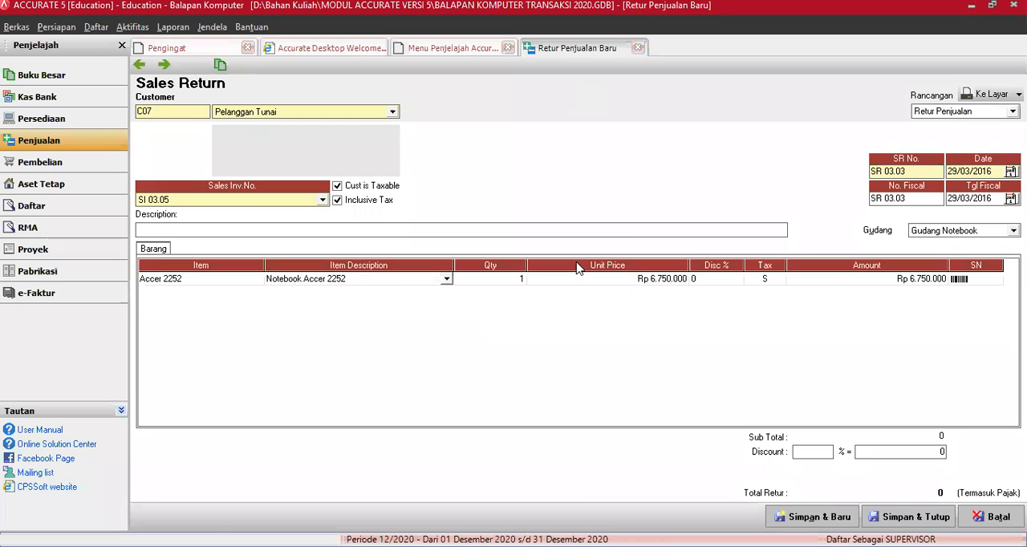
Step: Complete the Notebook Accer 2252 line, then save and close sales return SR 03.03
left_click(678, 281)
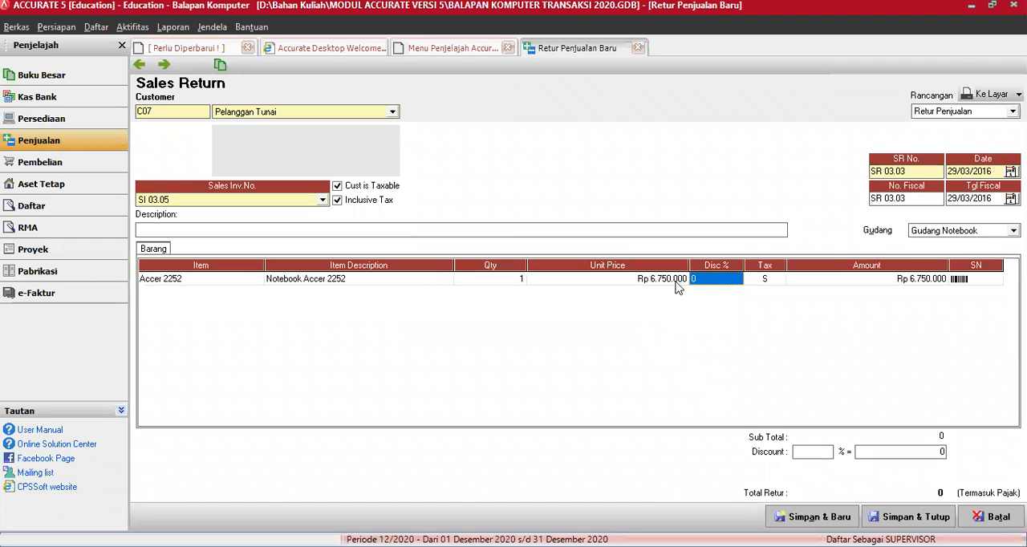
key("Return")
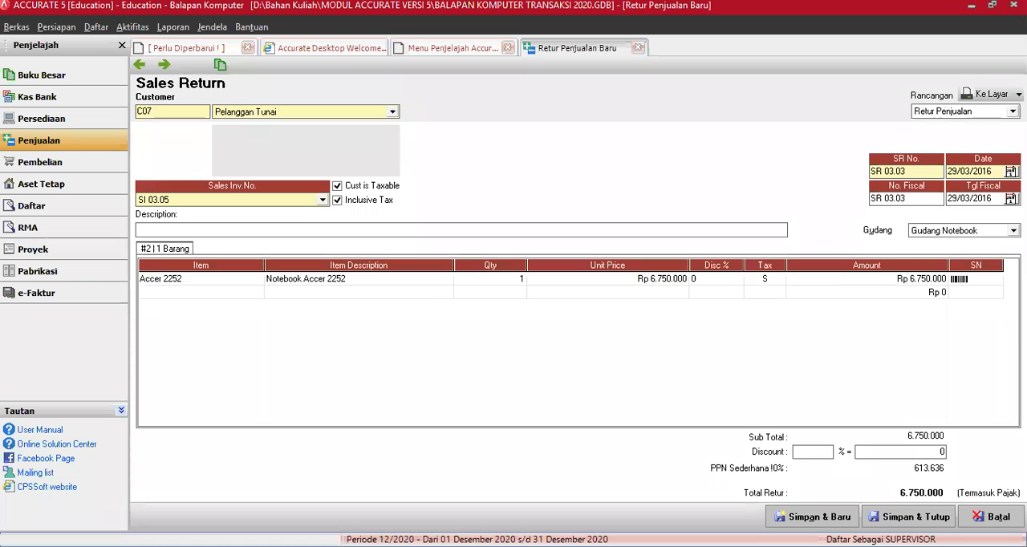
left_click(893, 514)
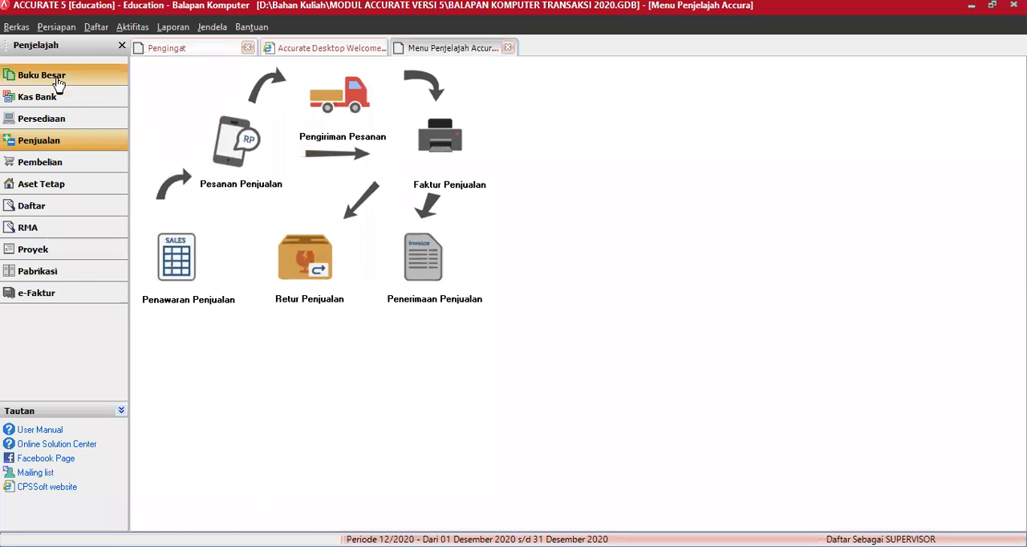
Step: Start a new general journal voucher in the general ledger, numbered JV-1001 and dated 29/03/2016
left_click(58, 83)
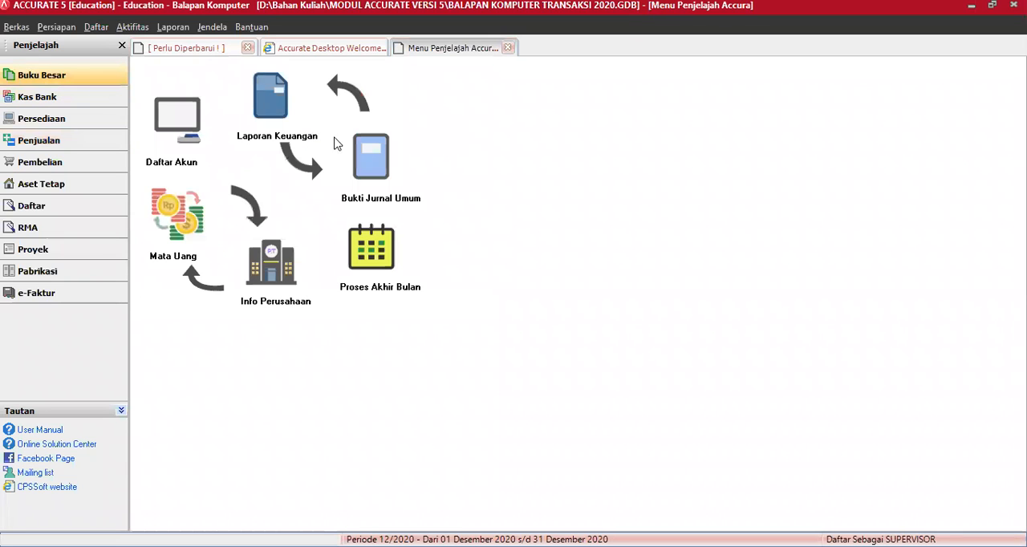
left_click(372, 154)
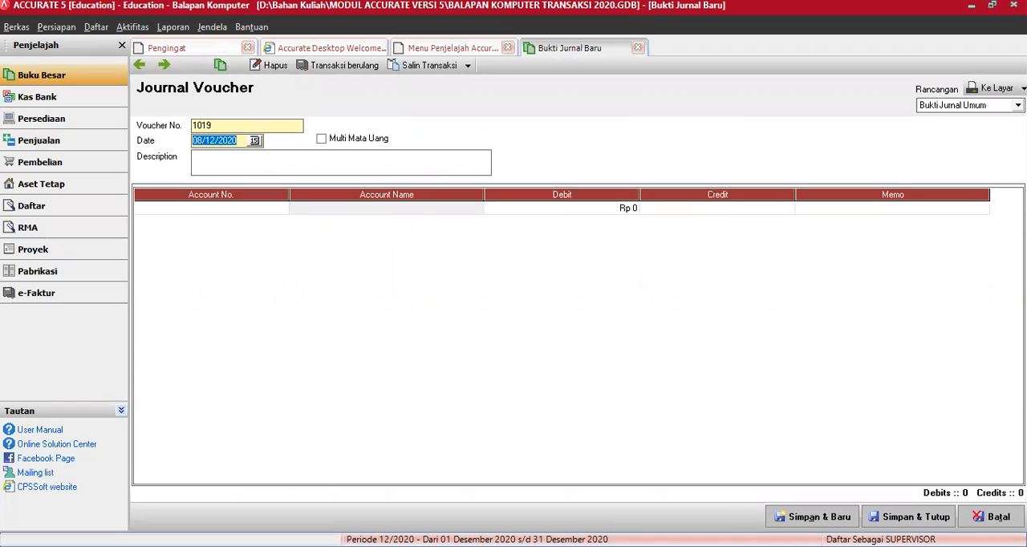
key("alt+Tab")
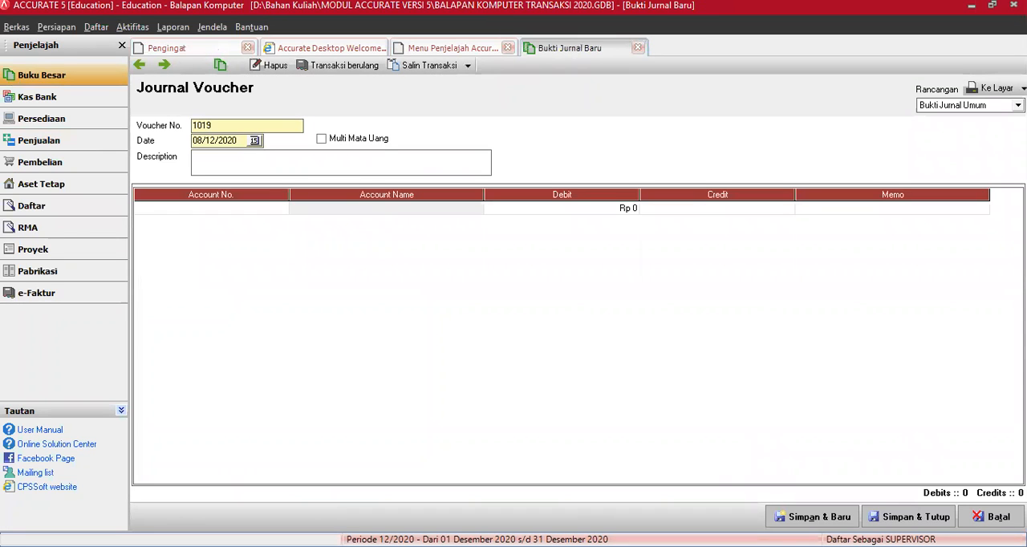
left_click(51, 102)
left_click_drag(236, 126, 118, 126)
type("JV")
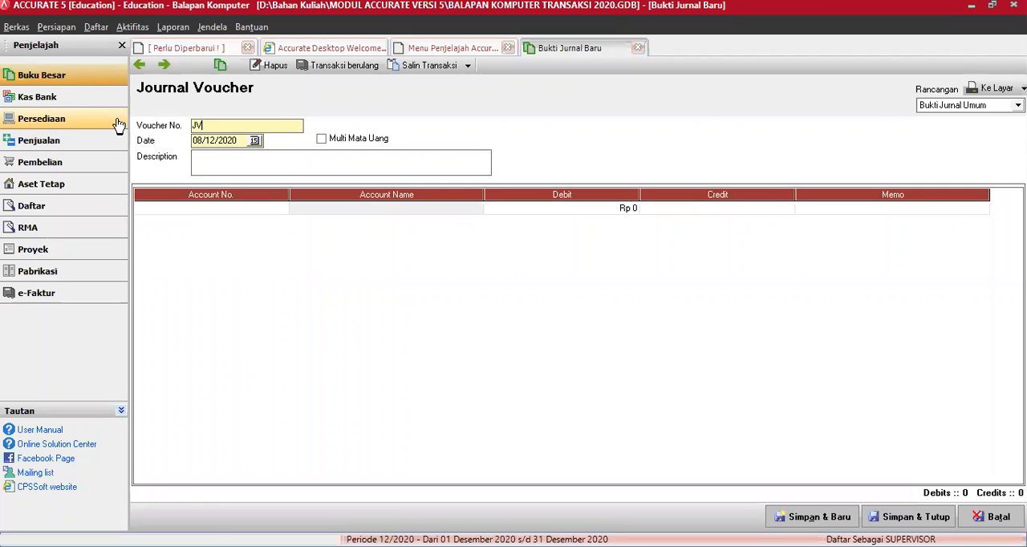
type("-1001")
key("Tab")
type("29/")
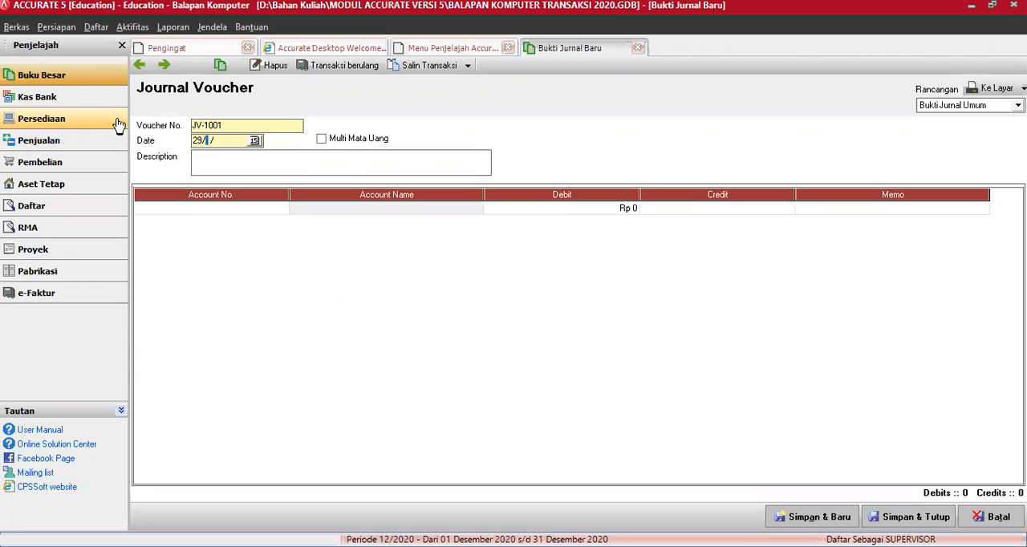
type("03/2016")
key("Tab")
Step: Describe the voucher as "Pengembalian uang kepaad Tn." followed by the customer's name and "(retur)"
type("PEngem")
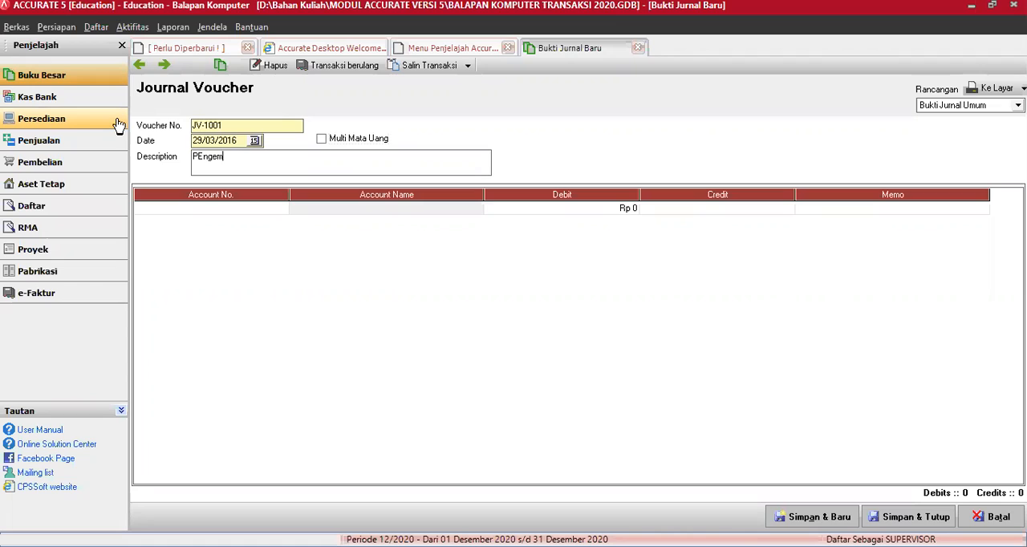
key("BackSpace")
key("BackSpace")
key("BackSpace")
key("BackSpace")
key("BackSpace")
type("em")
key("BackSpace")
type("ngembalian ")
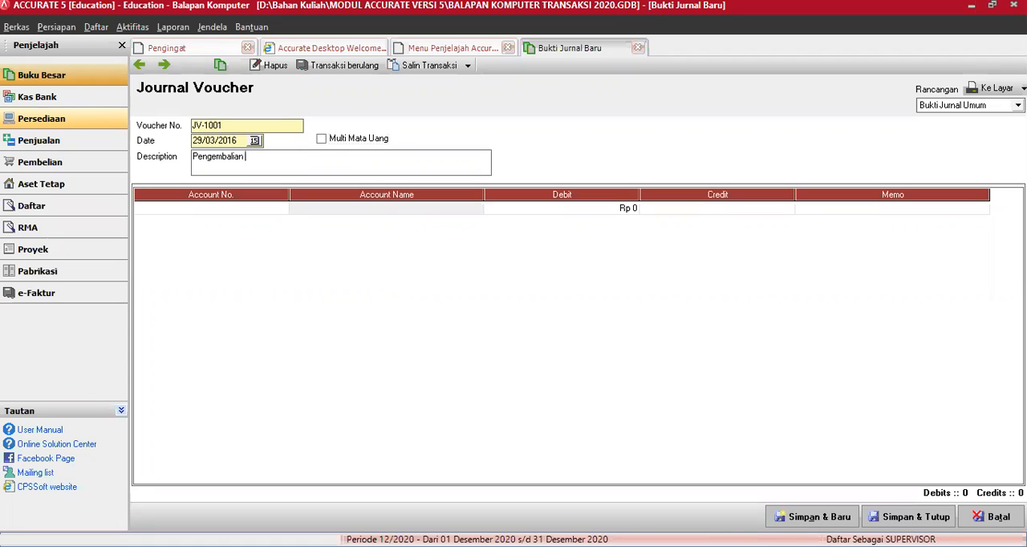
type("uang")
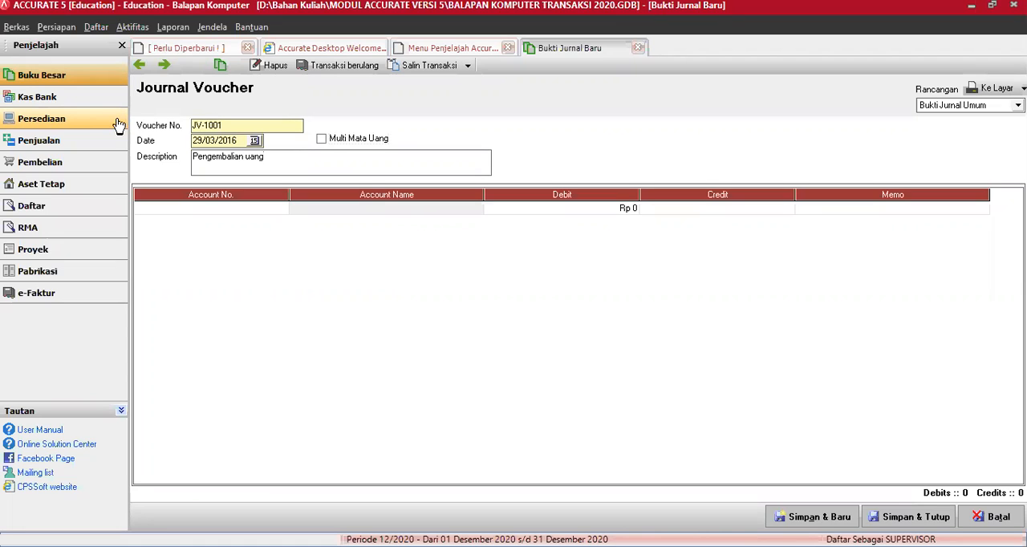
type(" kepaad Tn. HEruto")
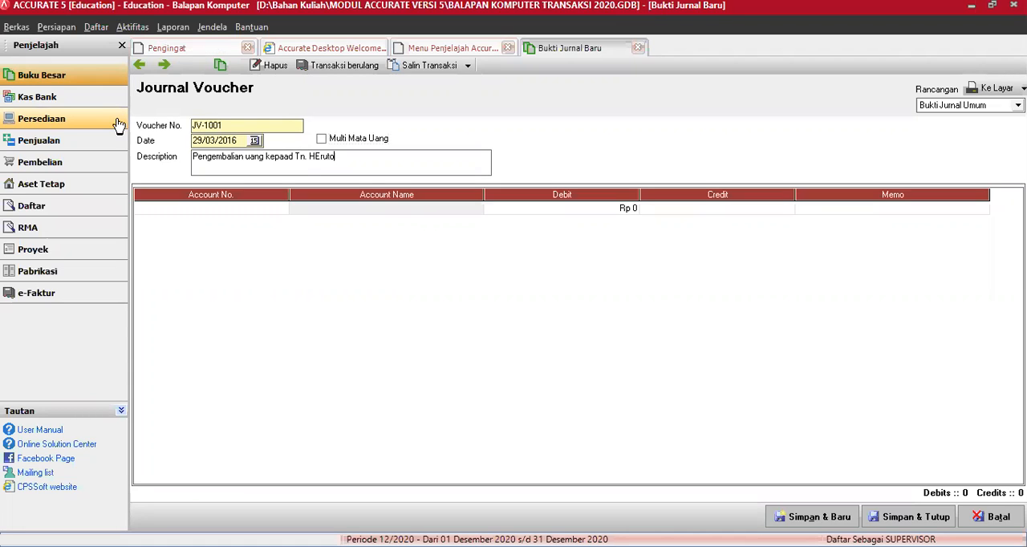
key("BackSpace")
key("BackSpace")
key("BackSpace")
key("BackSpace")
key("BackSpace")
type("erutono (")
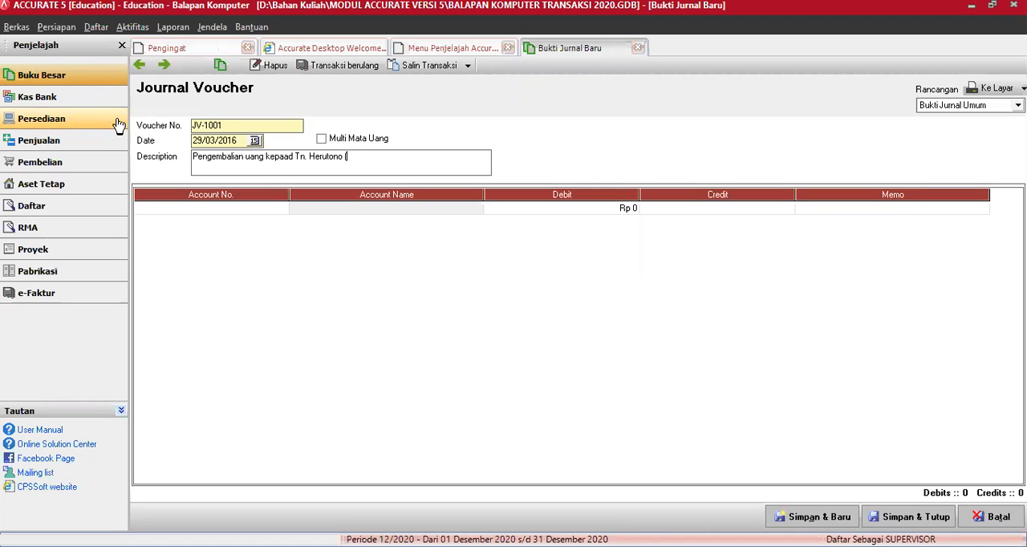
type("retur)")
Step: Enter account 1301 Piutang Dagang Rupiah on the voucher's first line
left_click(281, 213)
left_click(283, 210)
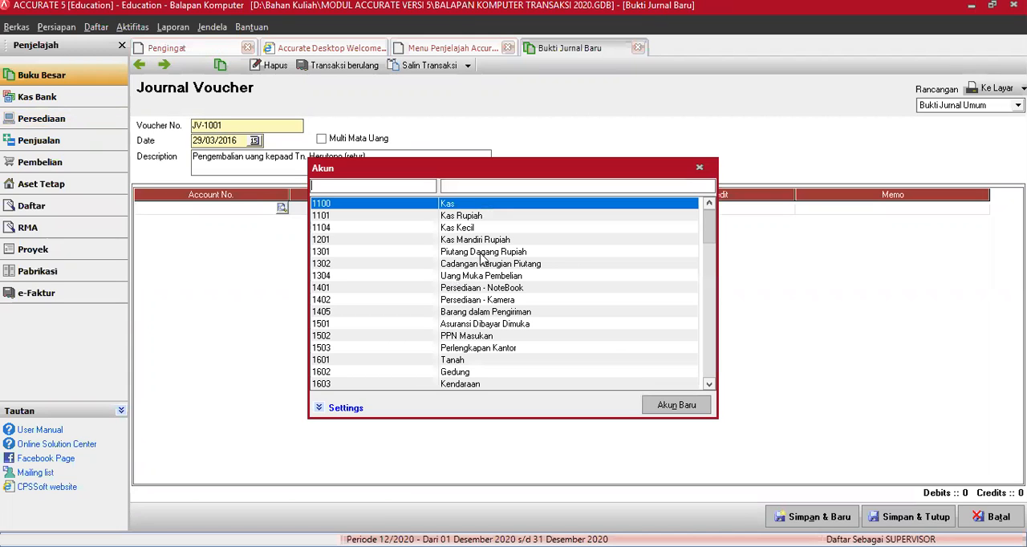
left_click(482, 254)
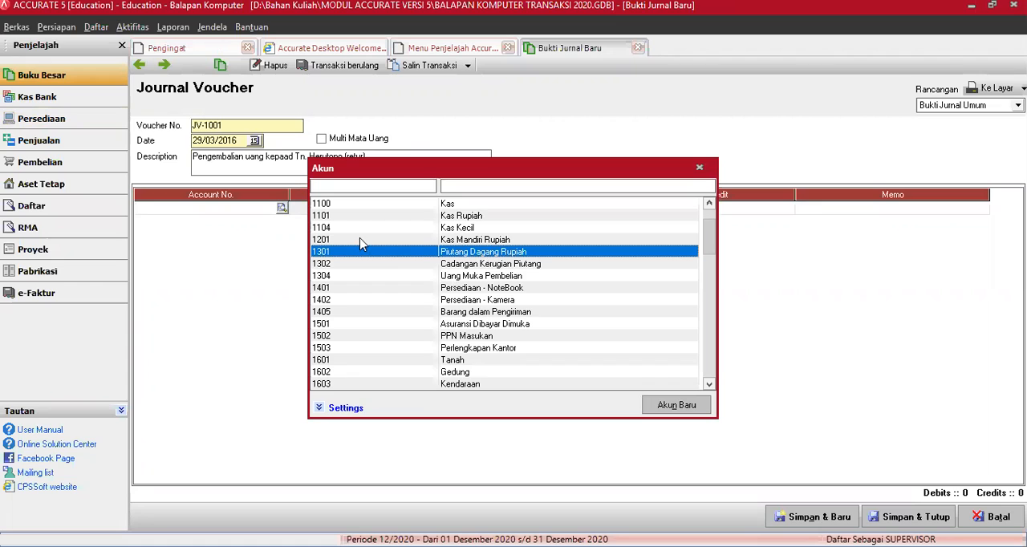
key("Return")
key("Tab")
key("Tab")
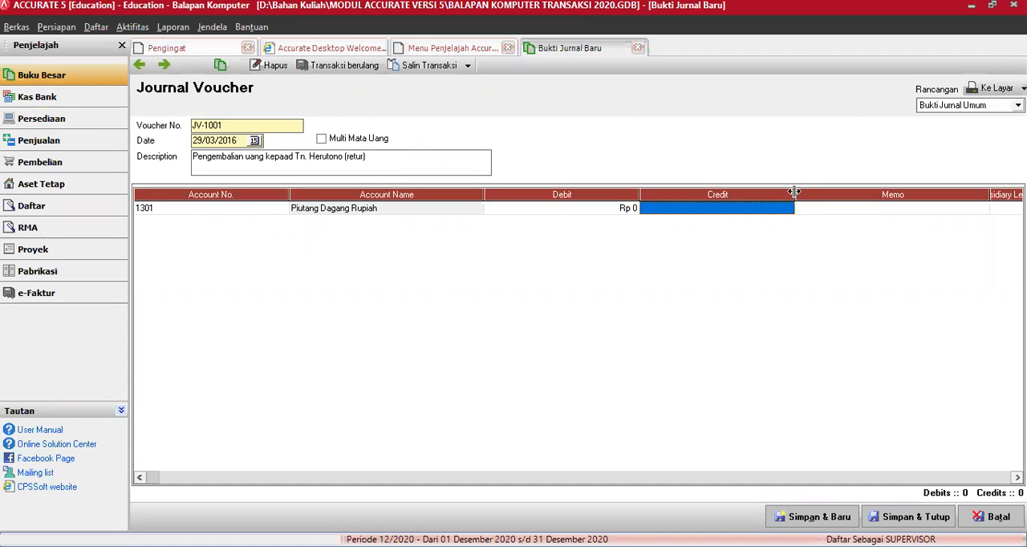
Step: Assign the Piutang Dagang Rupiah line to the subsidiary ledger of Pelanggan Tunai and set its debit to 6750000
left_click_drag(992, 195, 876, 194)
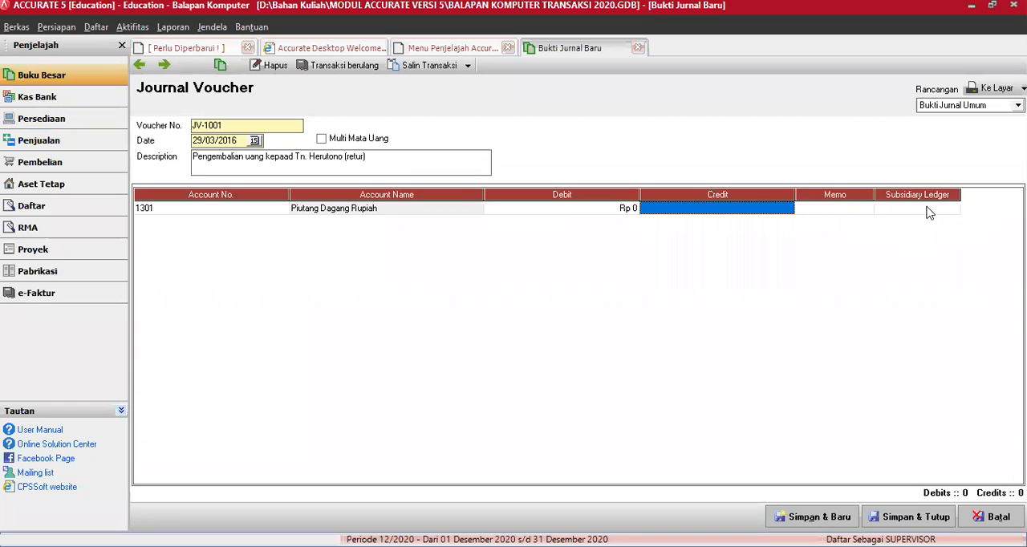
left_click(927, 210)
left_click(953, 213)
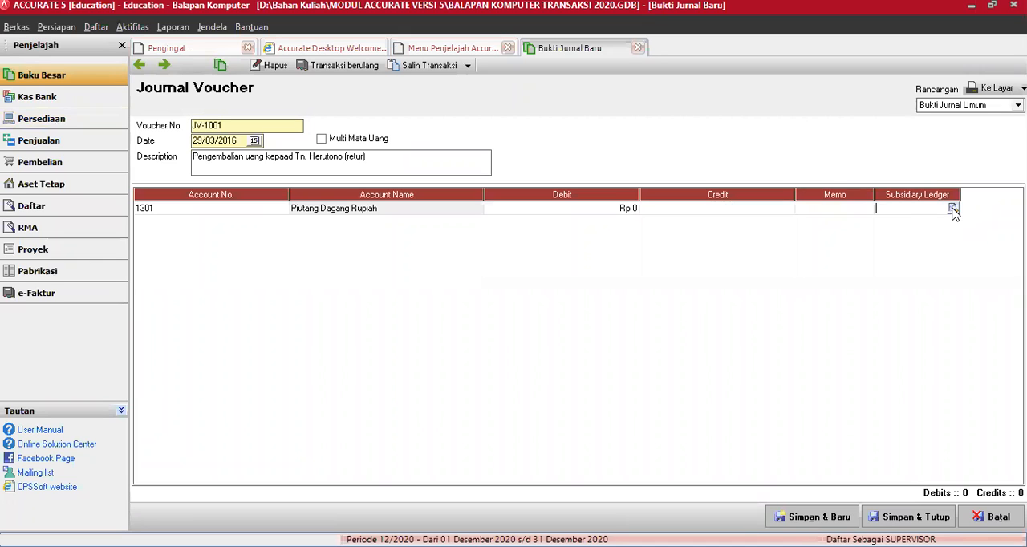
left_click(483, 306)
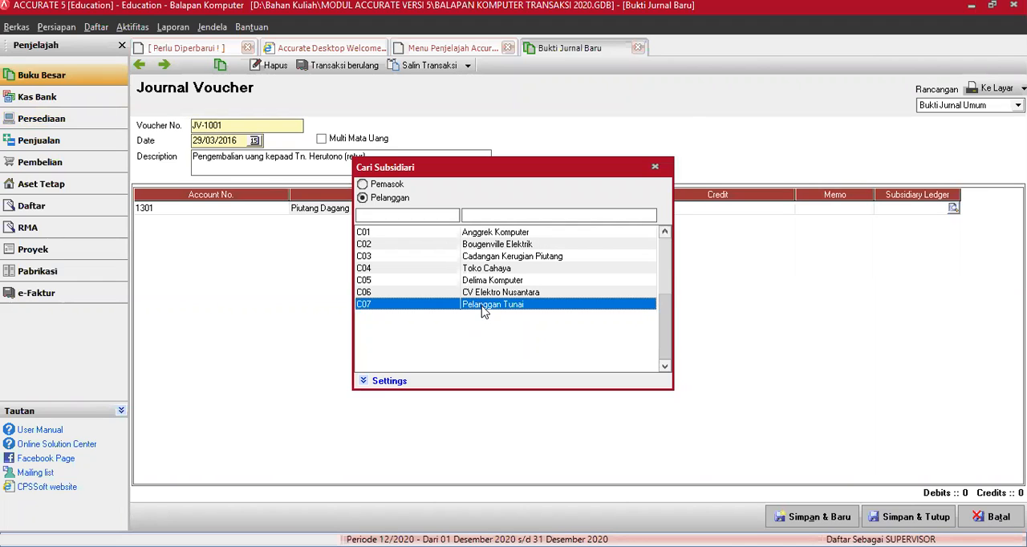
double_click(484, 312)
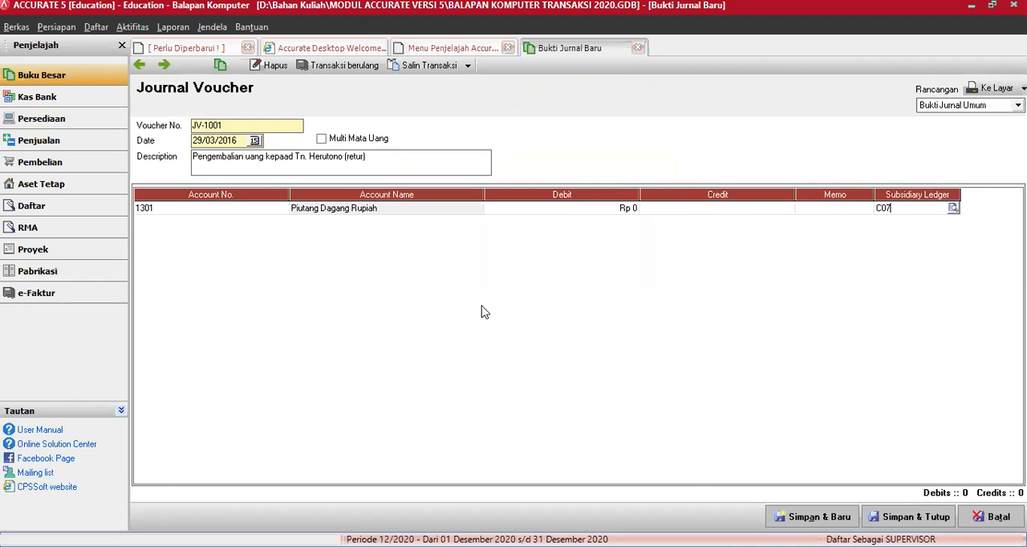
left_click(565, 210)
type("6750000")
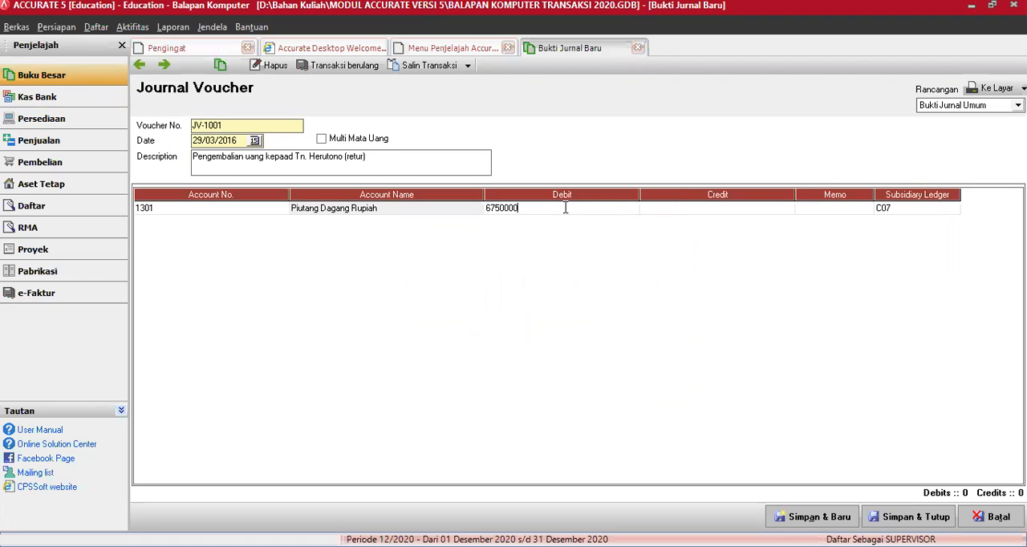
Step: Credit account 1101 Kas Rupiah with 6.750.000 on the voucher's second line, and save and close the voucher
key("Tab")
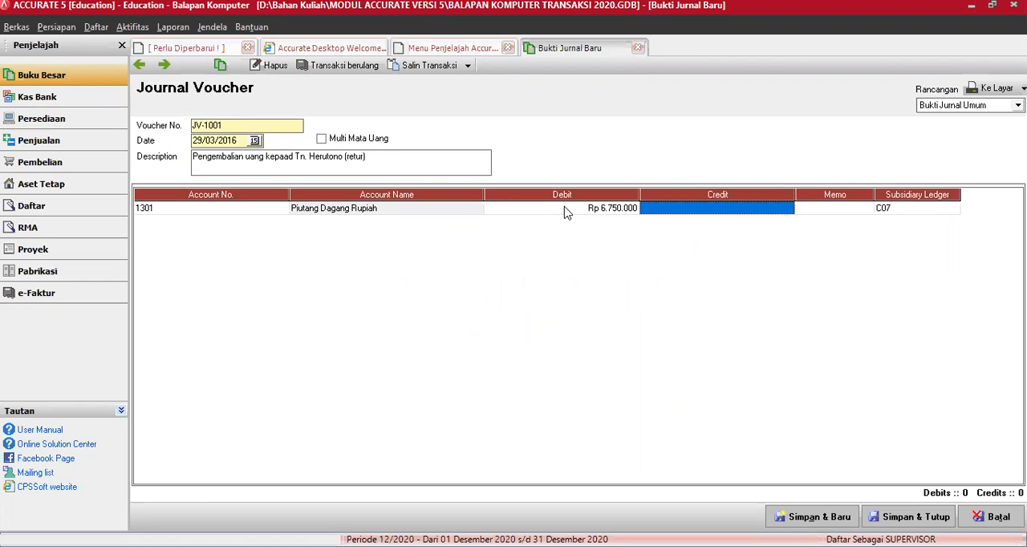
key("Tab")
key("Tab")
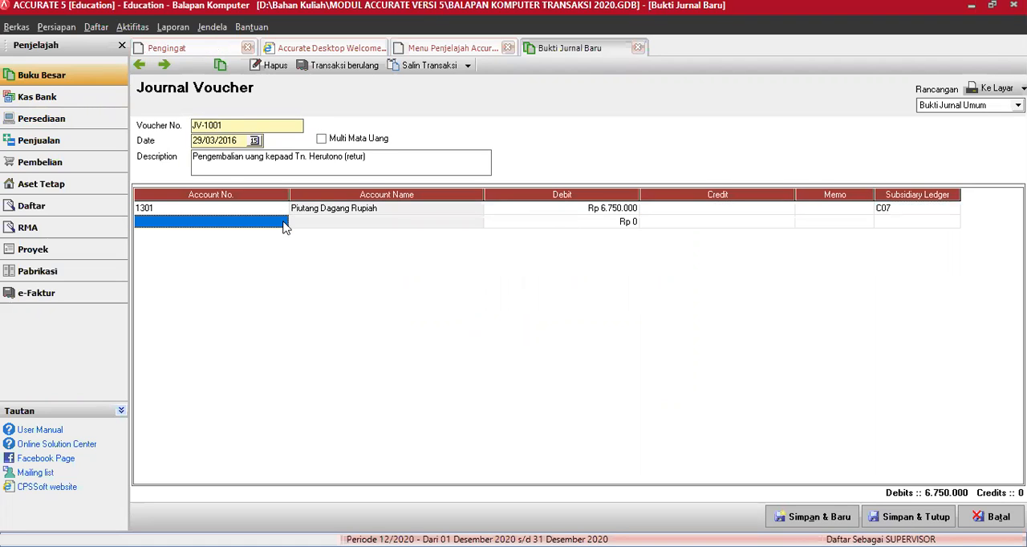
left_click(283, 226)
left_click(281, 223)
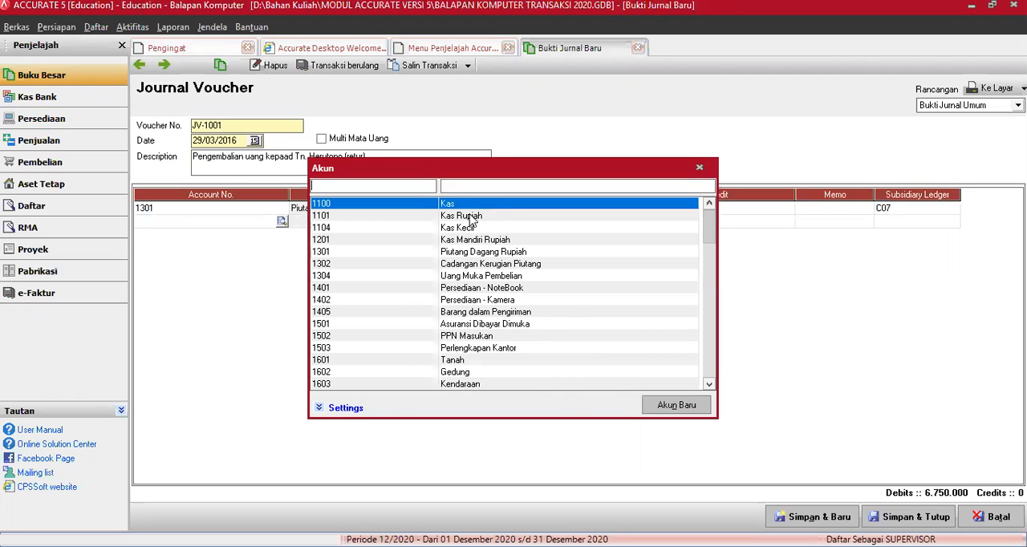
double_click(471, 217)
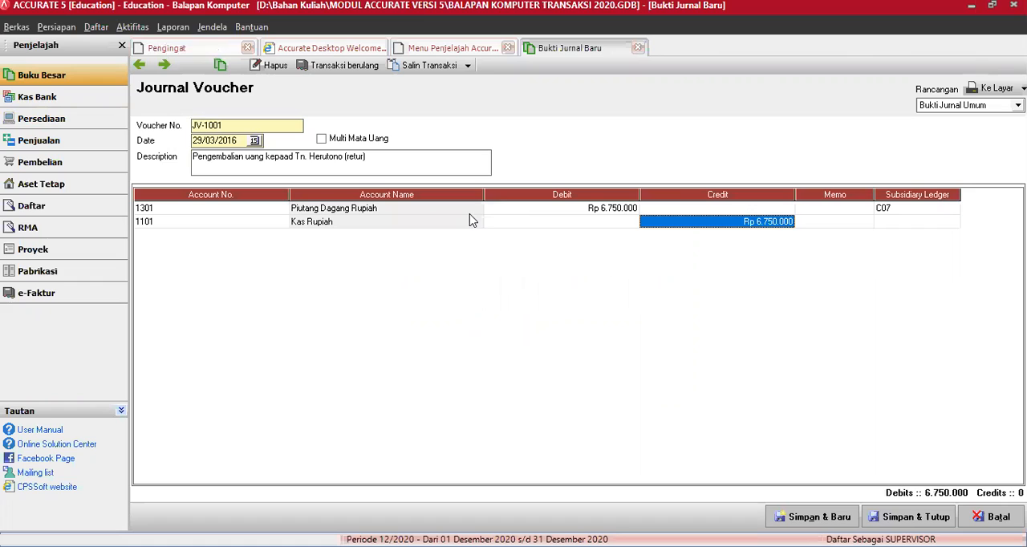
key("Tab")
key("Tab")
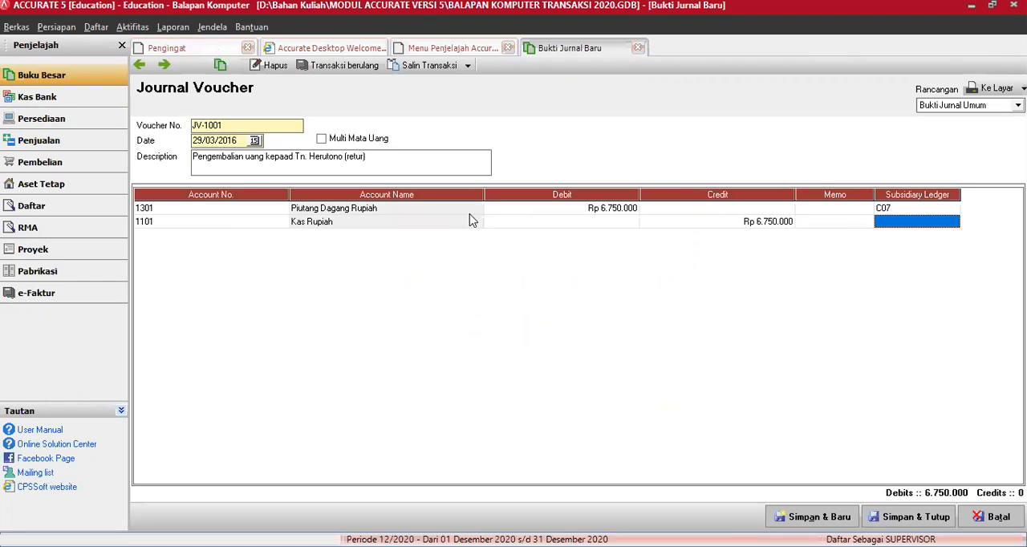
key("Tab")
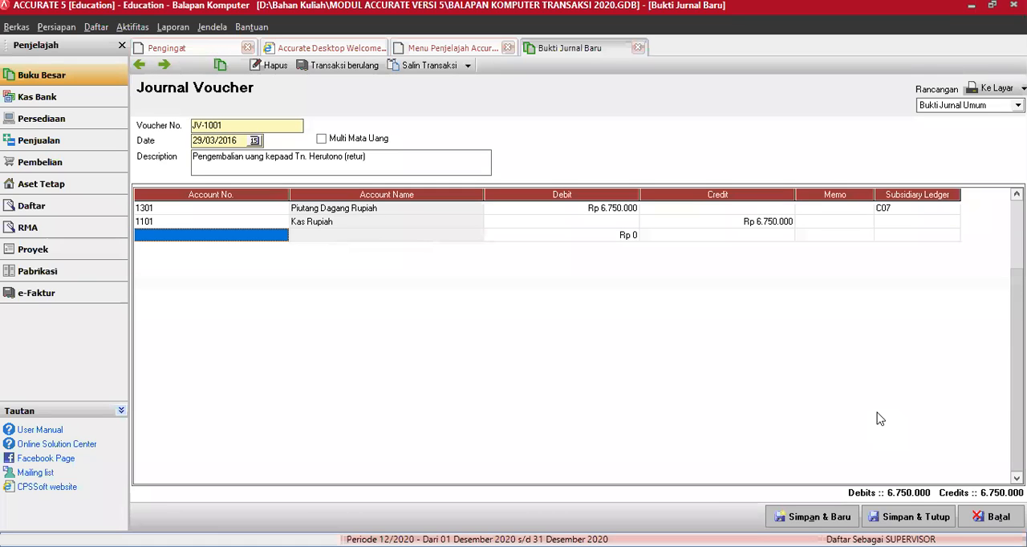
left_click(881, 520)
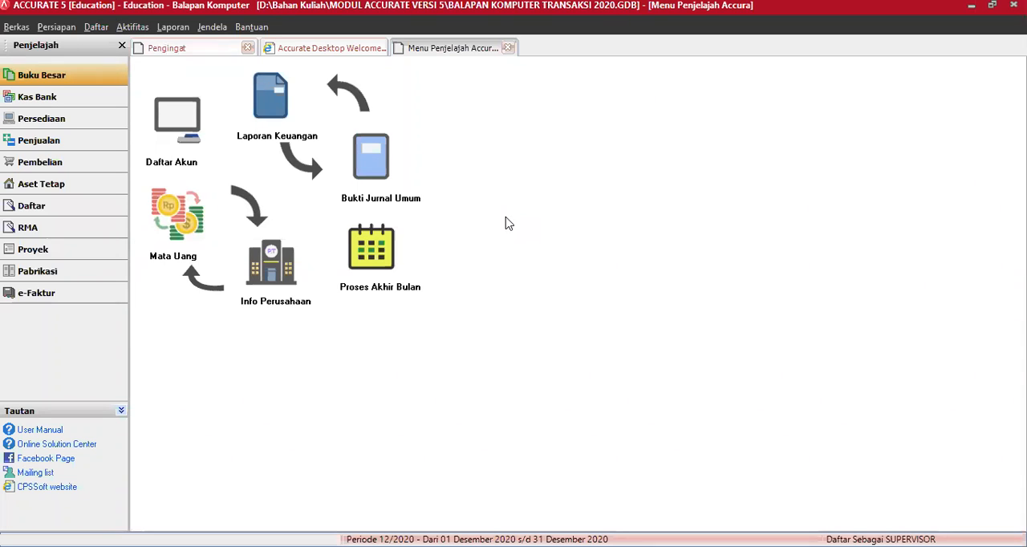
Step: Generate the Rincian Umur Piutang report from the Akun Piutang & Pelanggan category as of 31/03/16
left_click(171, 29)
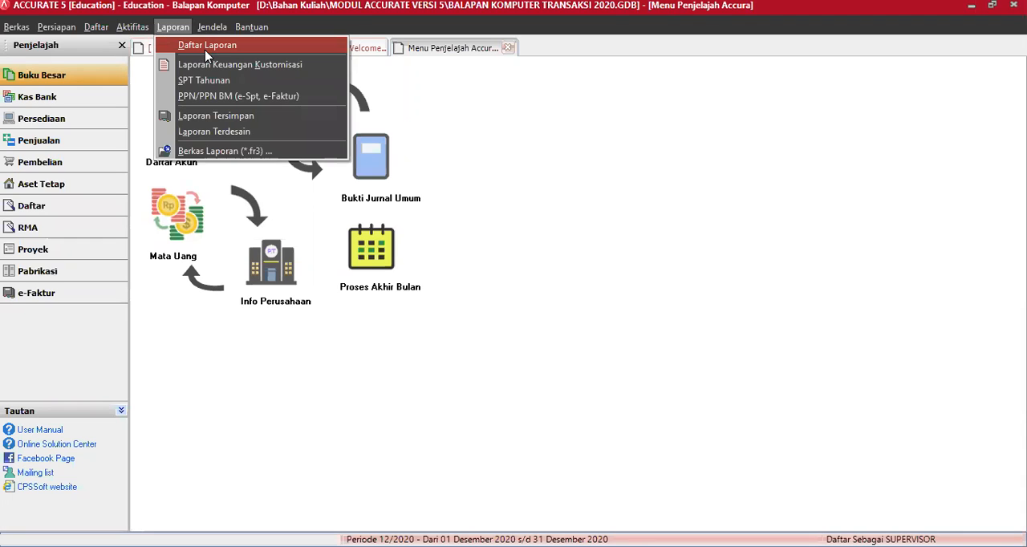
left_click(205, 49)
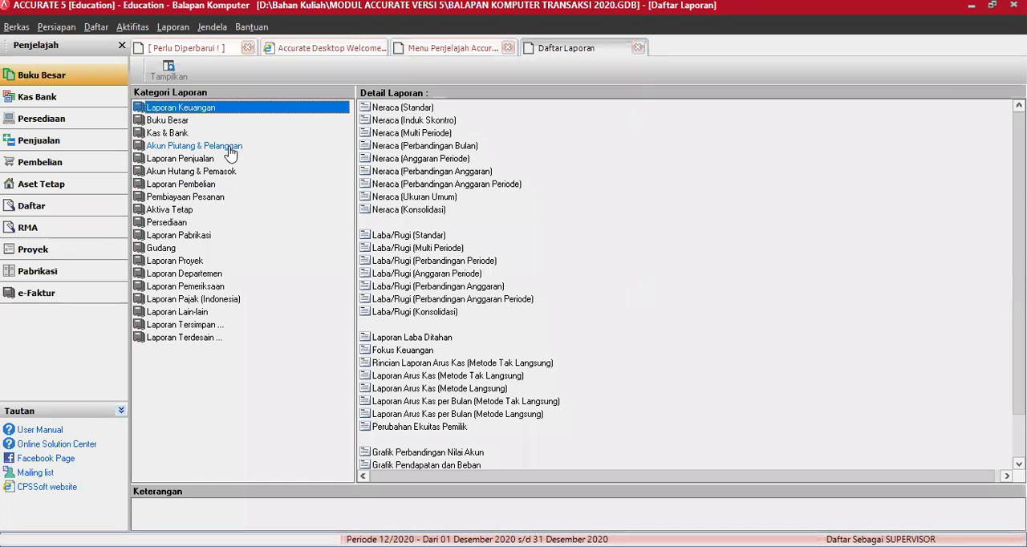
left_click(229, 152)
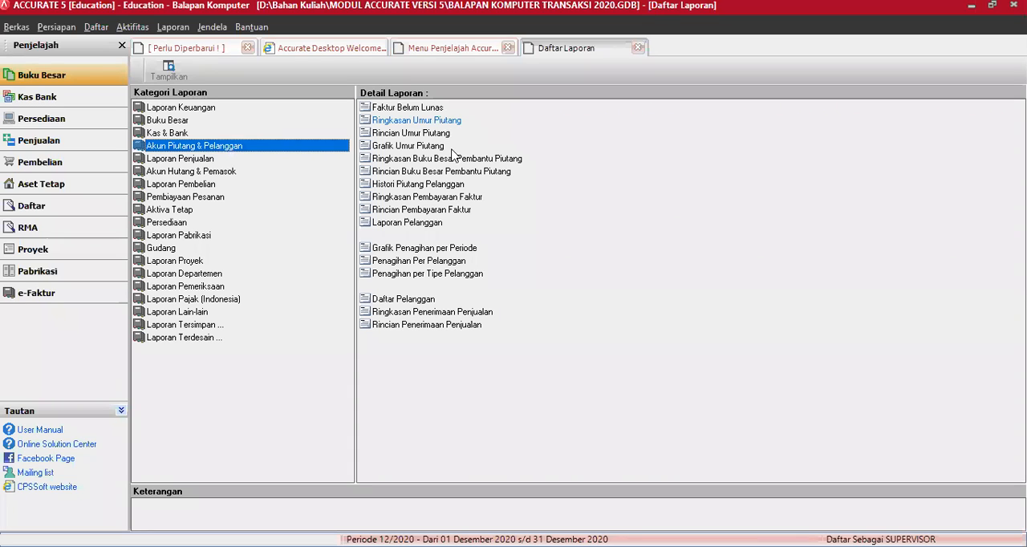
left_click(426, 133)
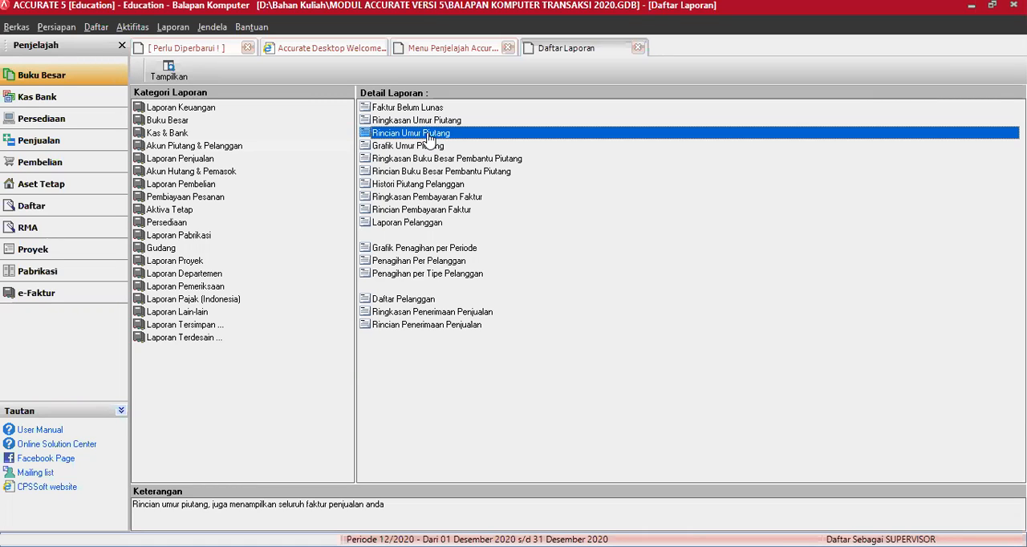
double_click(430, 138)
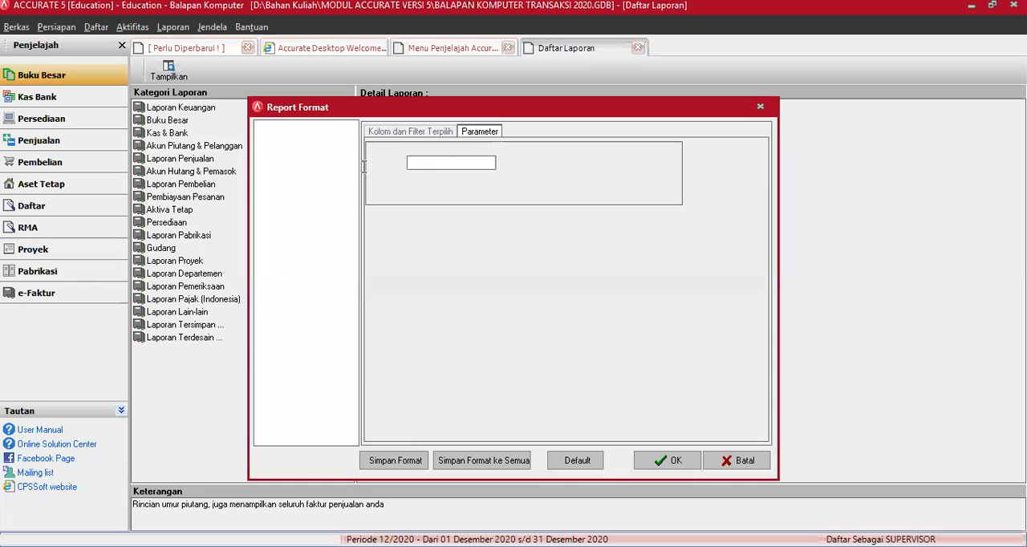
type("31/03/")
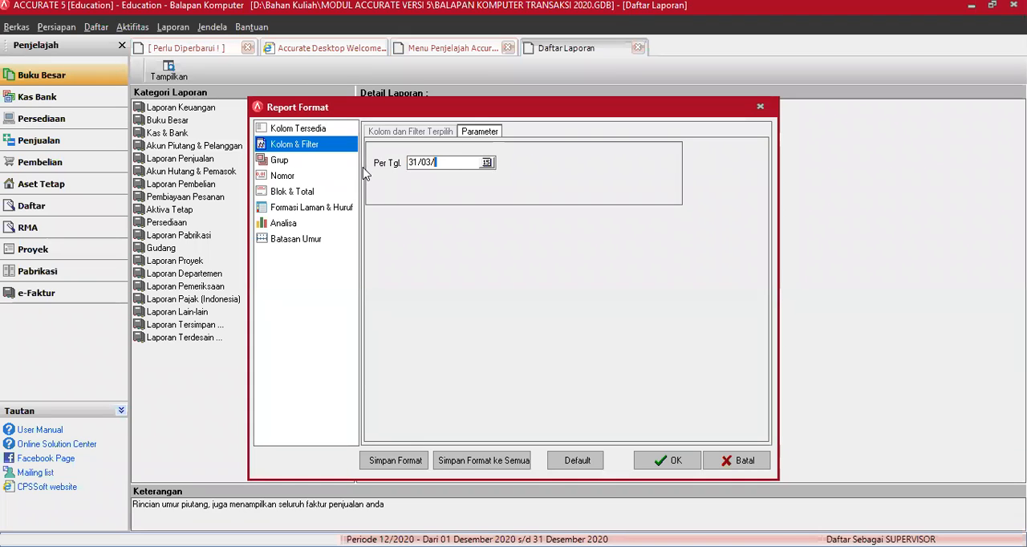
type("16")
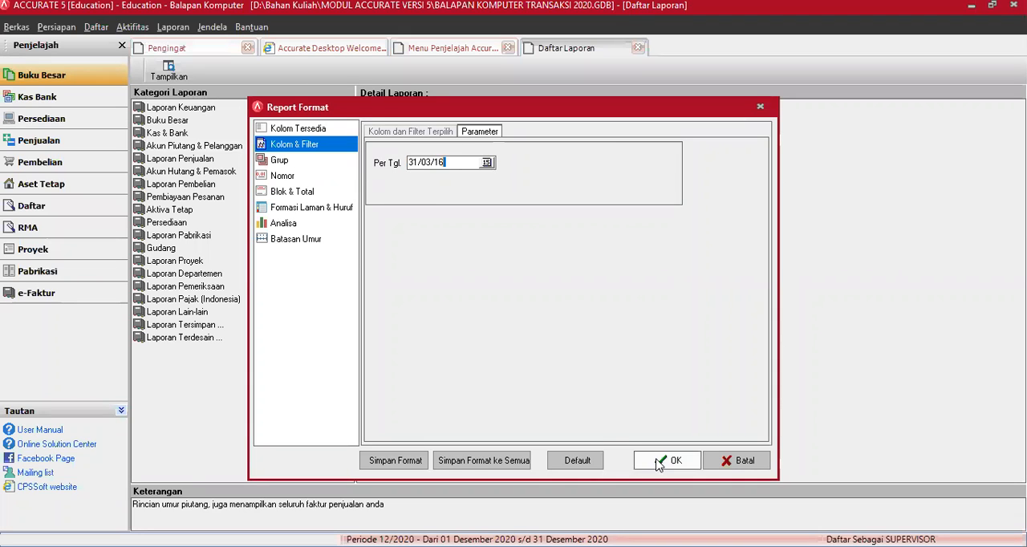
left_click(658, 463)
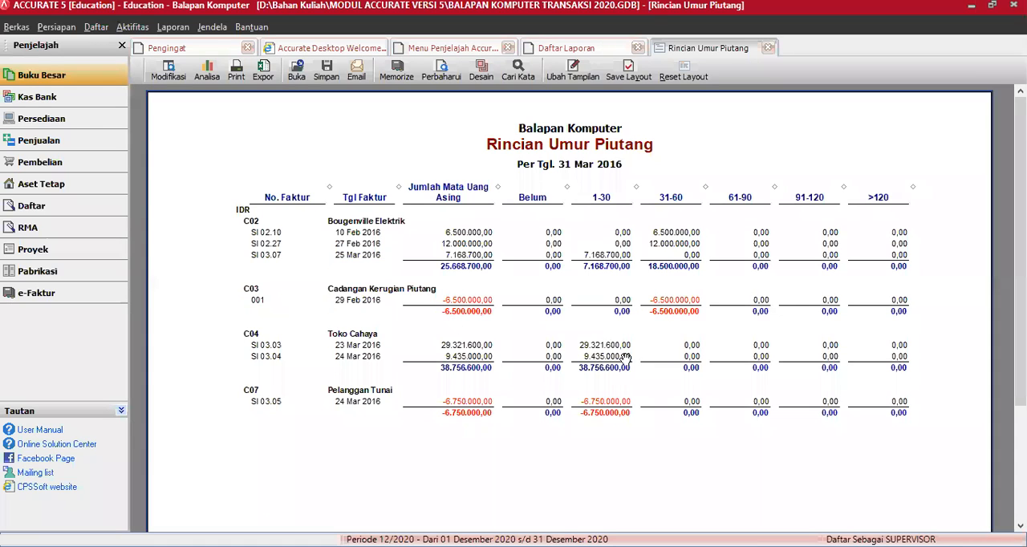
Step: Generate the Faktur Belum Lunas report as of 31/03/16
left_click(546, 50)
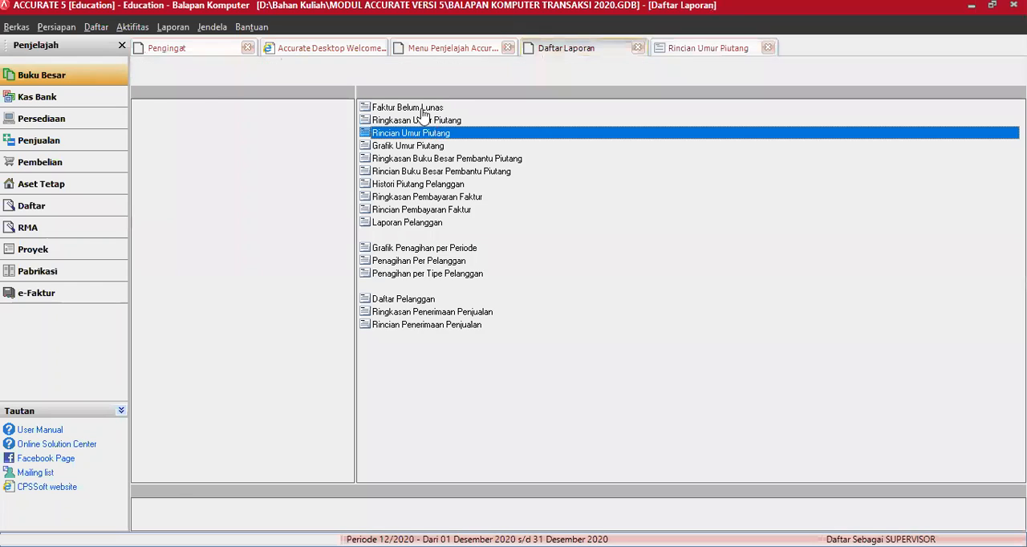
left_click(421, 109)
double_click(420, 110)
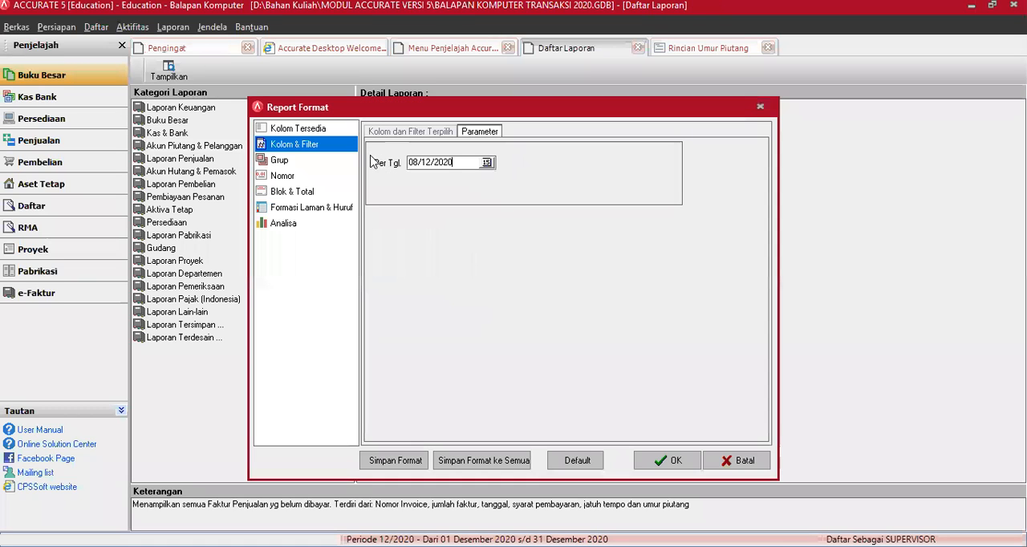
type("31/03/16")
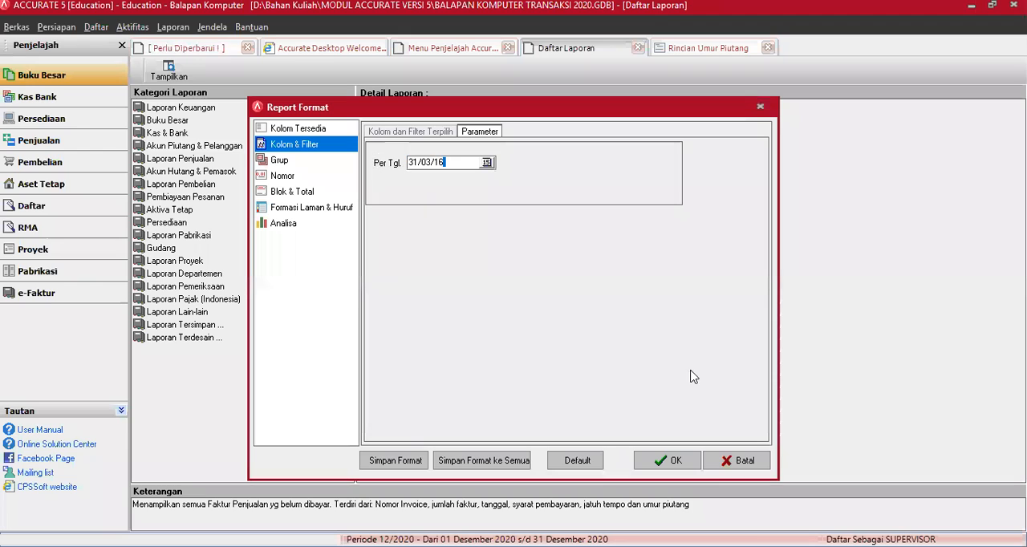
left_click(687, 465)
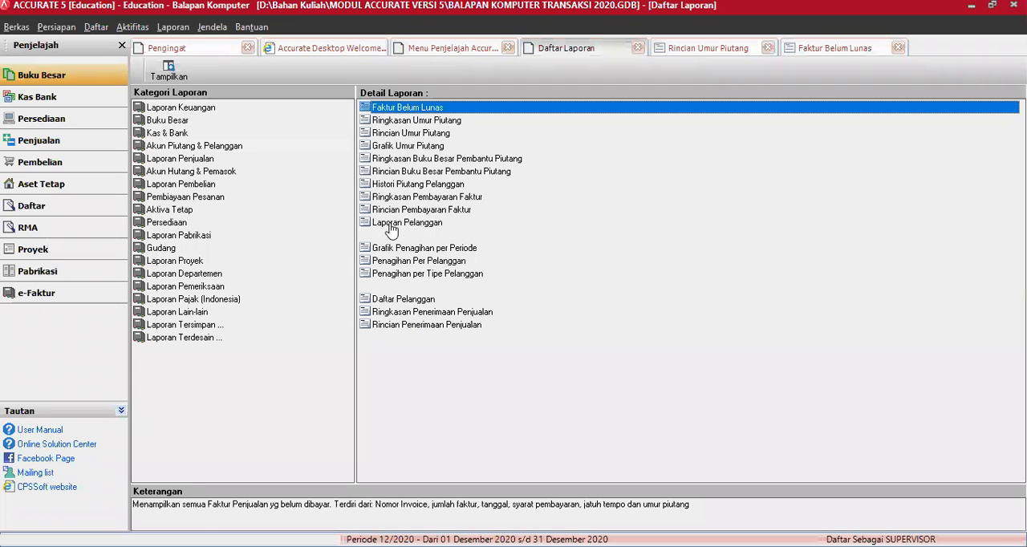
Step: Generate the Laporan Pelanggan report for the period from 01/03/16 to 31/03/16
left_click(391, 223)
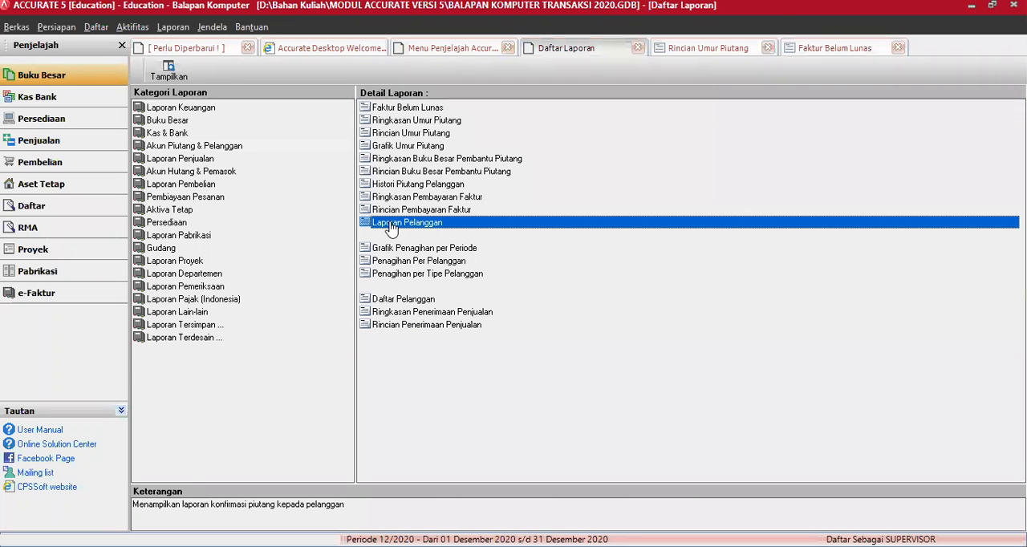
double_click(390, 225)
type("01/0")
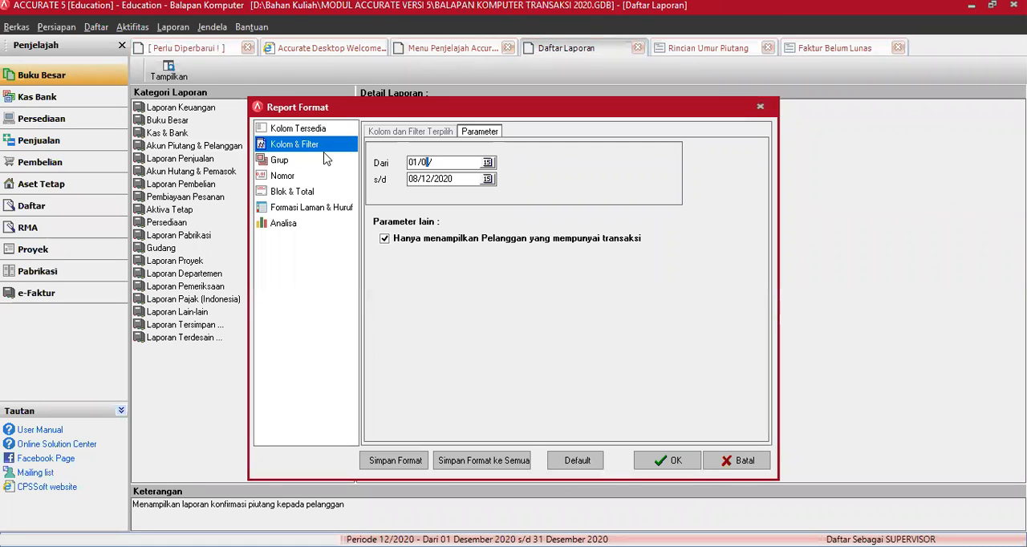
type("3/16")
key("Tab")
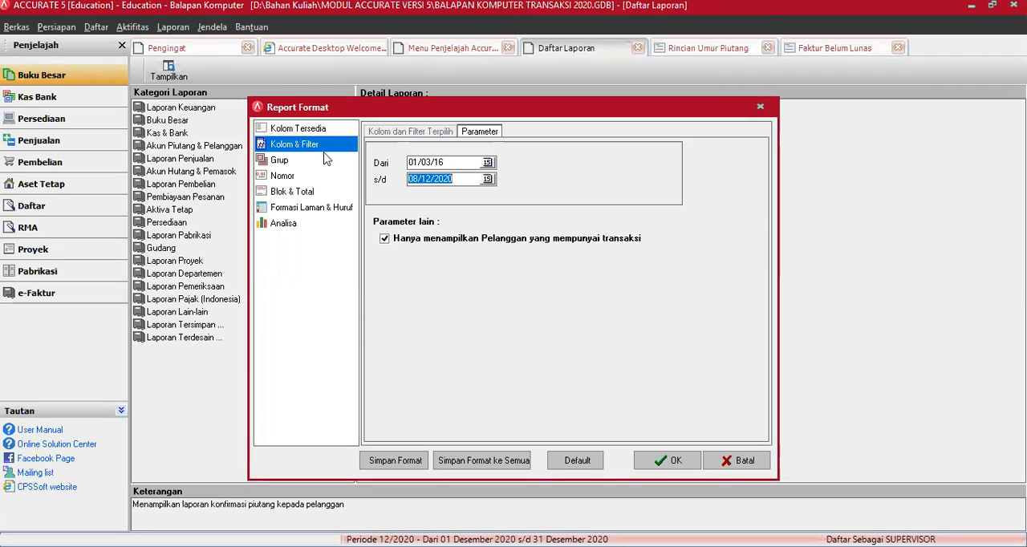
type("31/03/16")
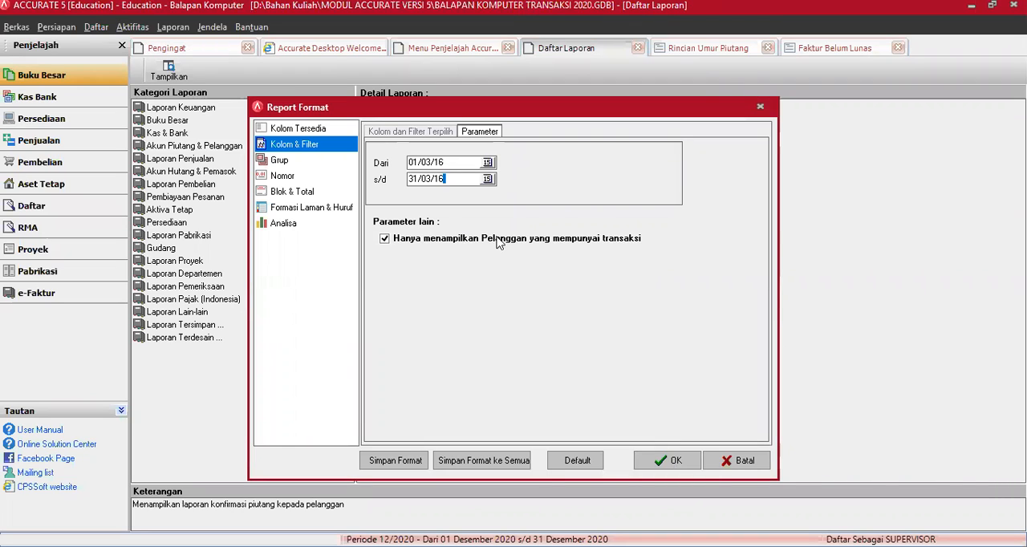
left_click(675, 466)
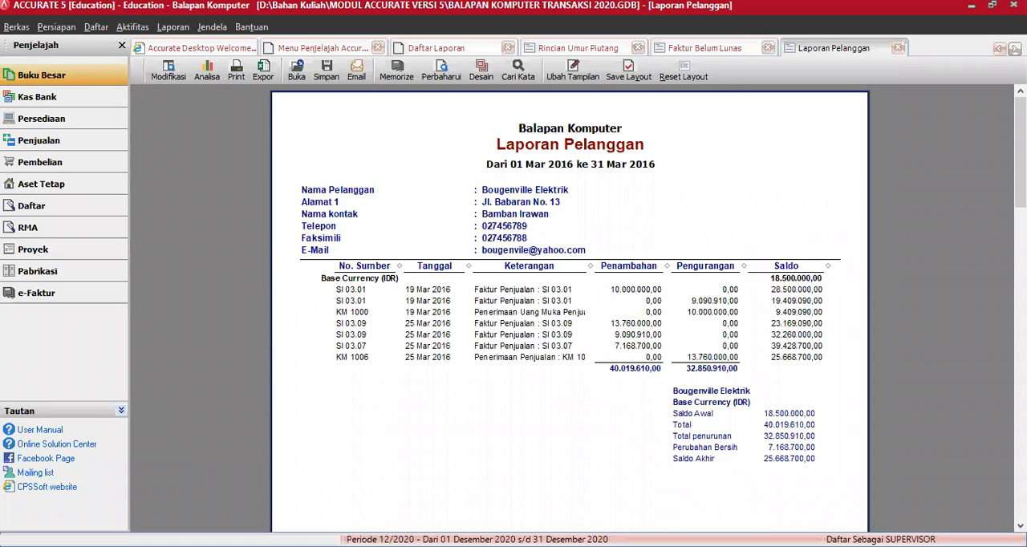
Step: Review each customer's transactions in Laporan Pelanggan, and close it together with the Faktur Belum Lunas and Rincian Umur Piutang reports
scroll(570, 321, "down", 3)
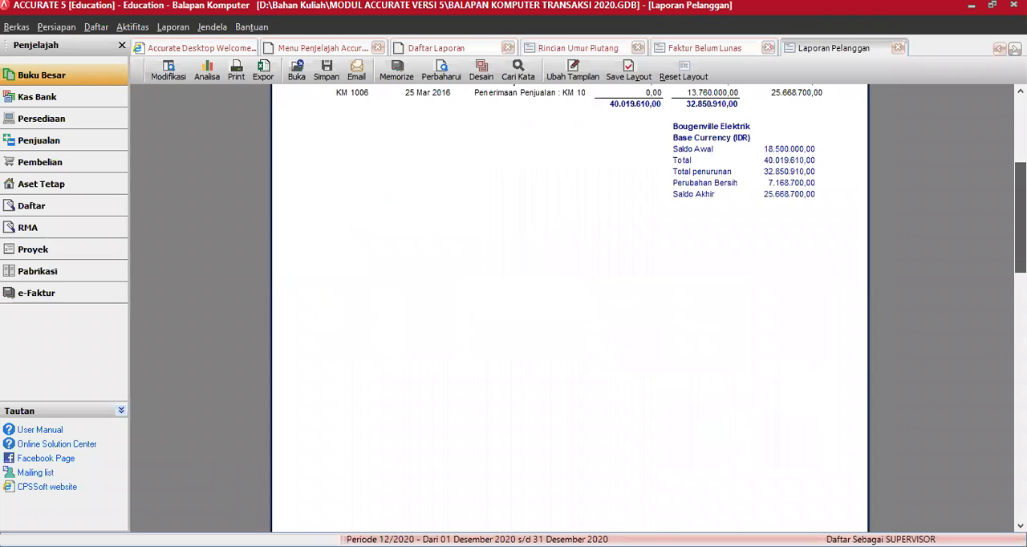
scroll(570, 321, "down", 5)
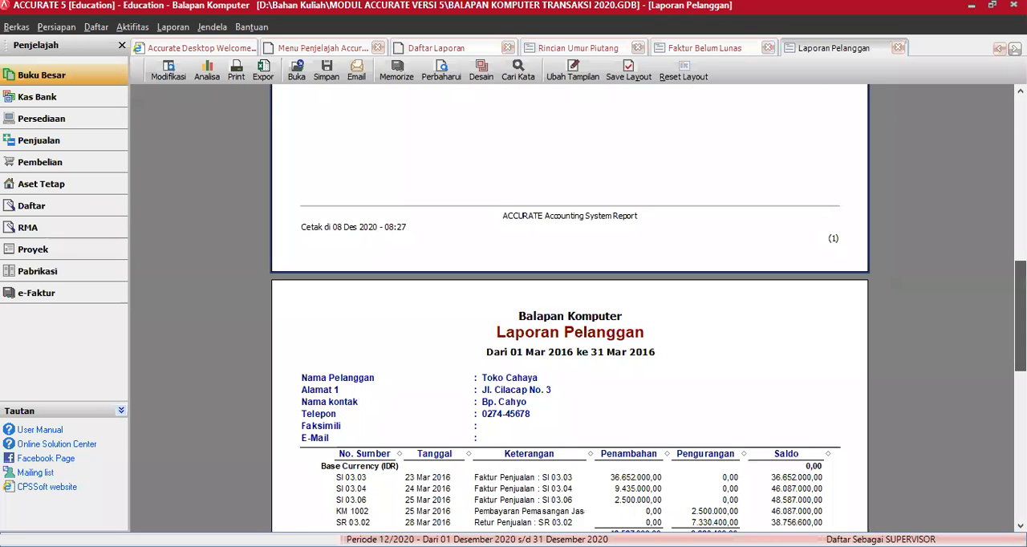
scroll(570, 321, "down", 2)
scroll(570, 321, "down", 3)
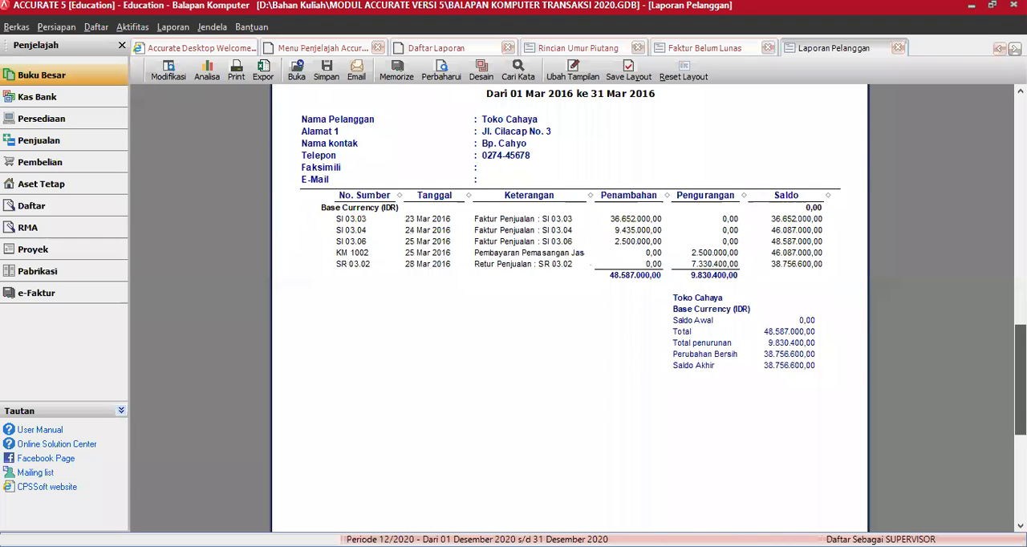
scroll(997, 141, "up", 5)
scroll(997, 141, "up", 12)
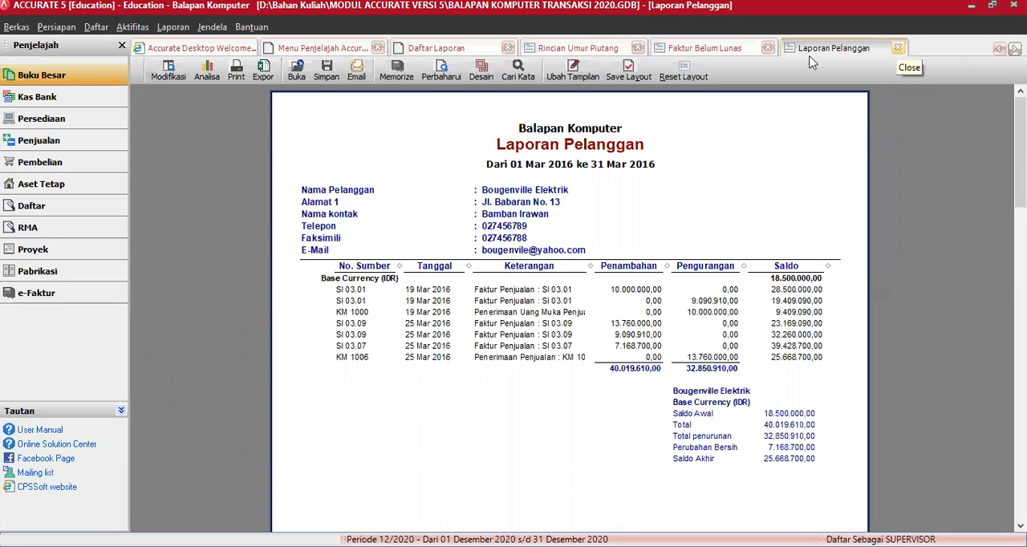
left_click(899, 50)
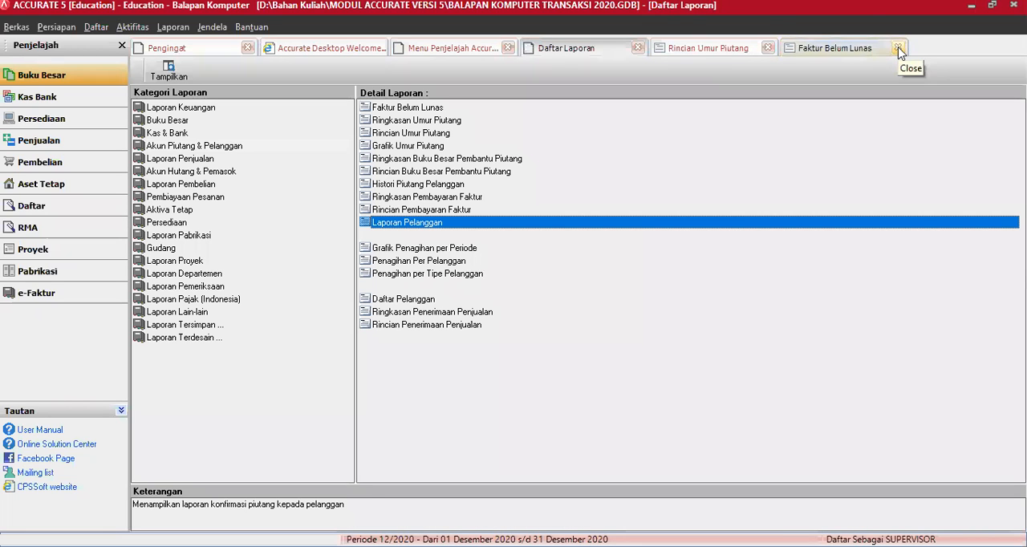
left_click(898, 50)
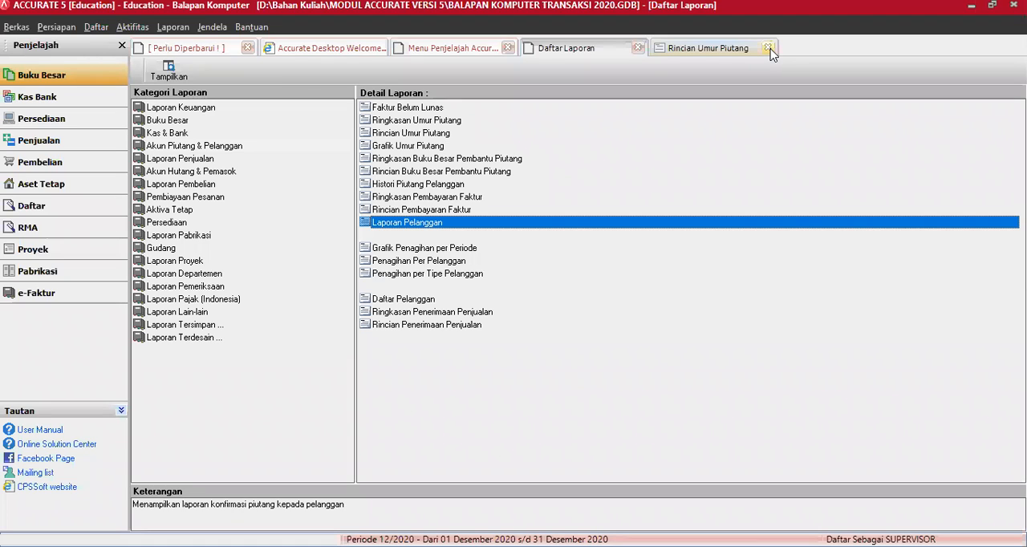
left_click(768, 48)
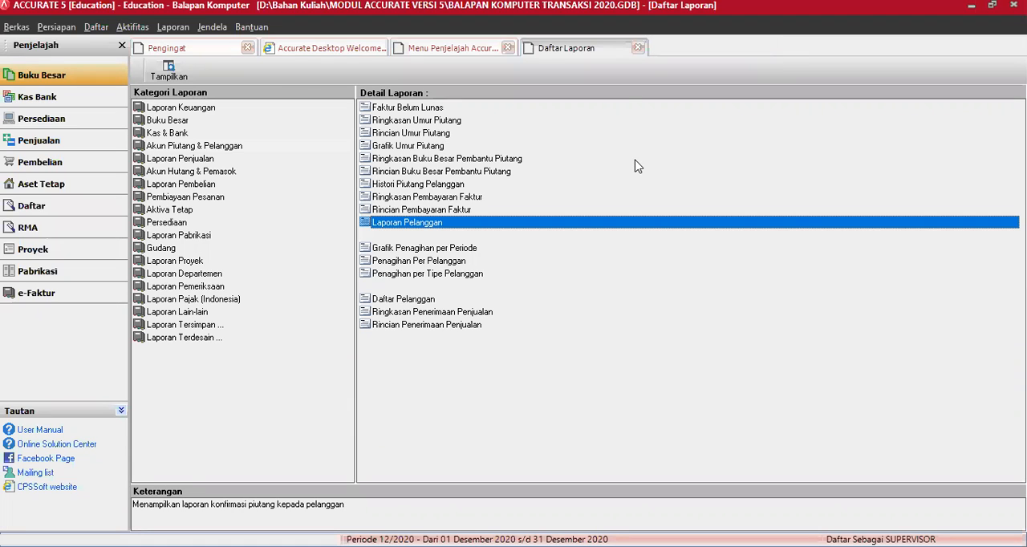